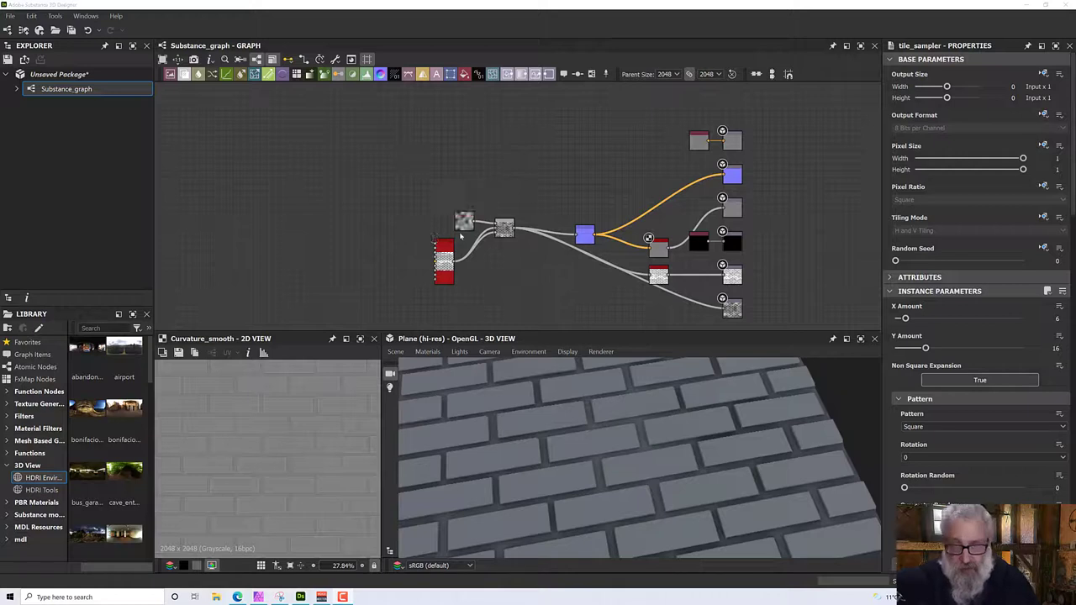
# - Survey the brick graph and 2D/3D previews, bringing the output node column into view
pyautogui.moveTo(540, 229); pyautogui.dragTo(517, 219, button='middle')
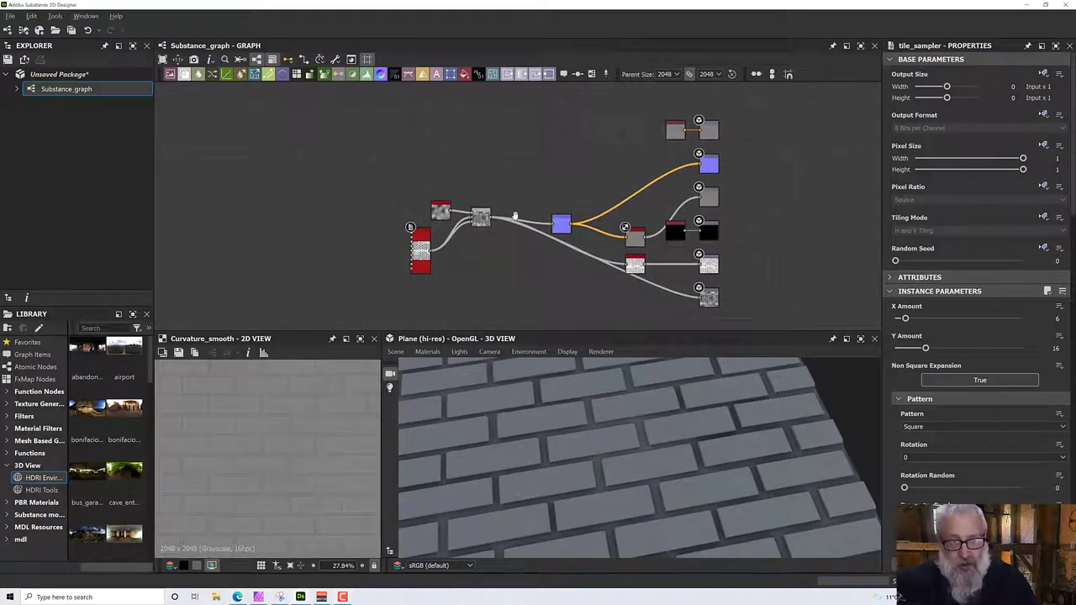
pyautogui.moveTo(405, 202); pyautogui.dragTo(500, 266)
pyautogui.scroll(-5, 589, 432)
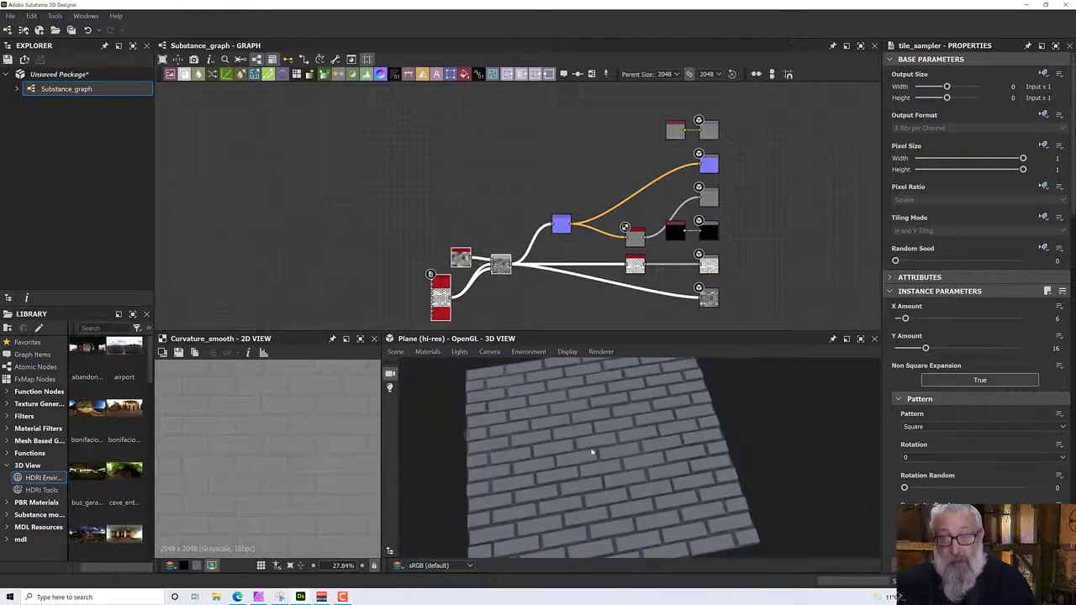
pyautogui.moveTo(590, 449)
pyautogui.mouseDown()
pyautogui.moveTo(665, 383)
pyautogui.moveTo(647, 385)
pyautogui.moveTo(685, 388)
pyautogui.moveTo(588, 409)
pyautogui.moveTo(582, 451)
pyautogui.mouseUp()
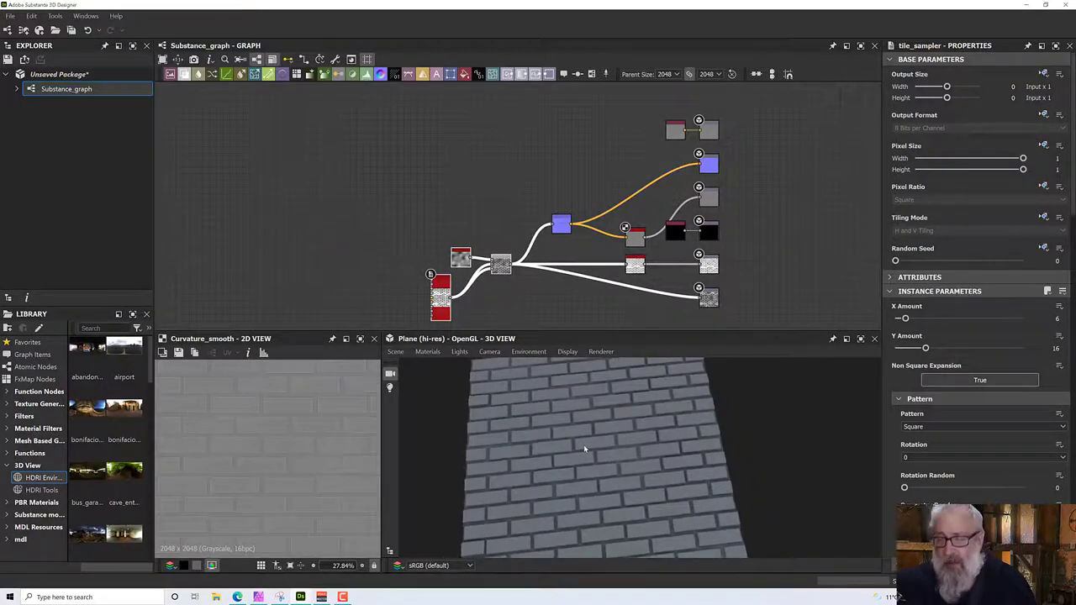
pyautogui.scroll(1, 583, 446)
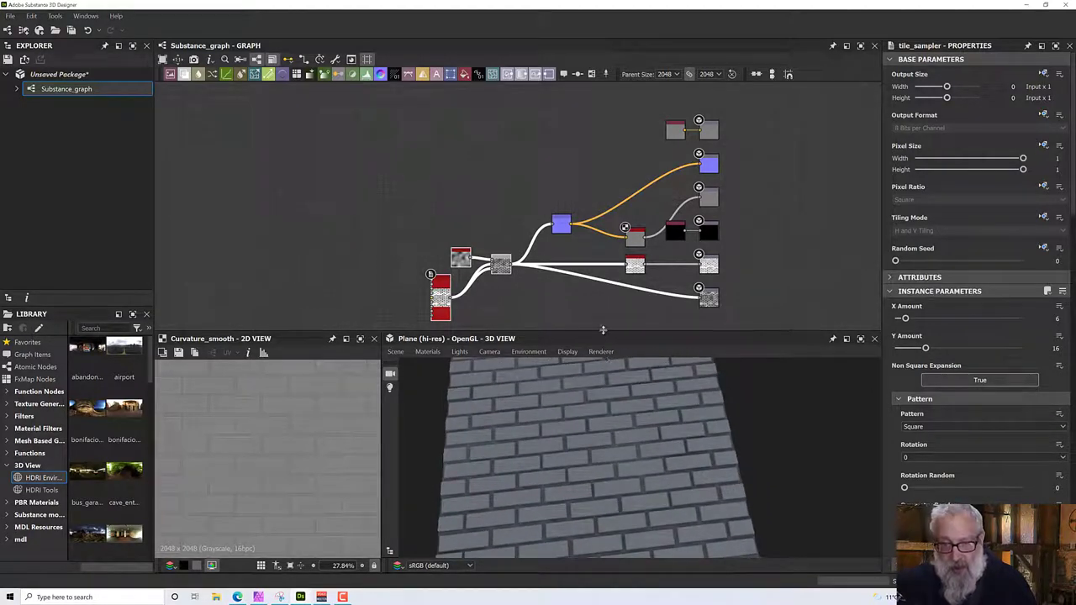
pyautogui.moveTo(604, 326); pyautogui.dragTo(605, 314)
pyautogui.moveTo(593, 295); pyautogui.dragTo(552, 372, button='middle')
pyautogui.scroll(5, 622, 284)
pyautogui.scroll(-4, 641, 308)
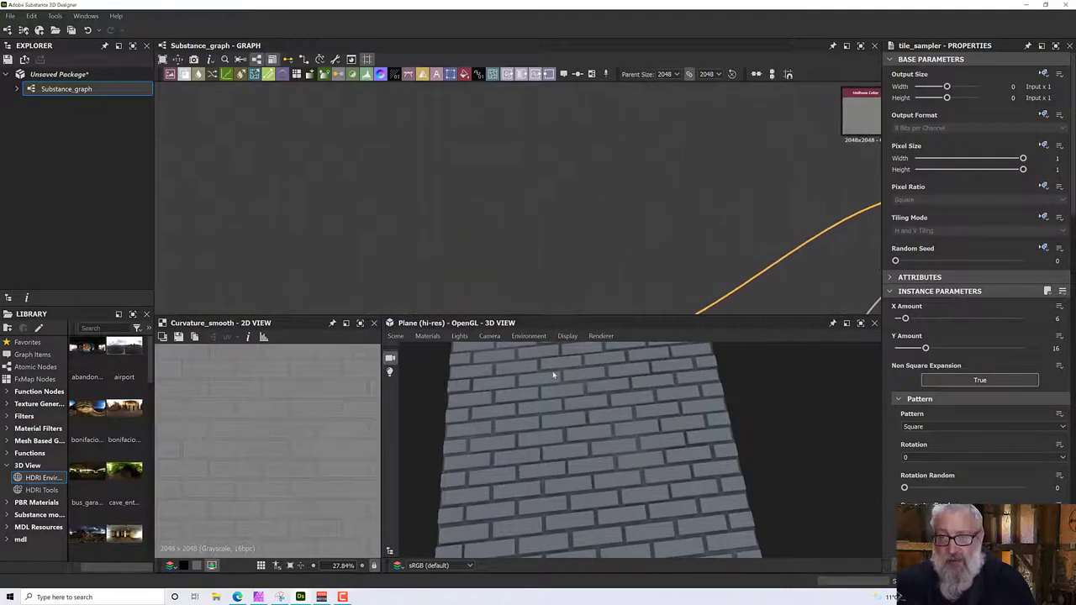
pyautogui.scroll(-3, 497, 305)
pyautogui.moveTo(511, 251); pyautogui.dragTo(586, 247, button='middle')
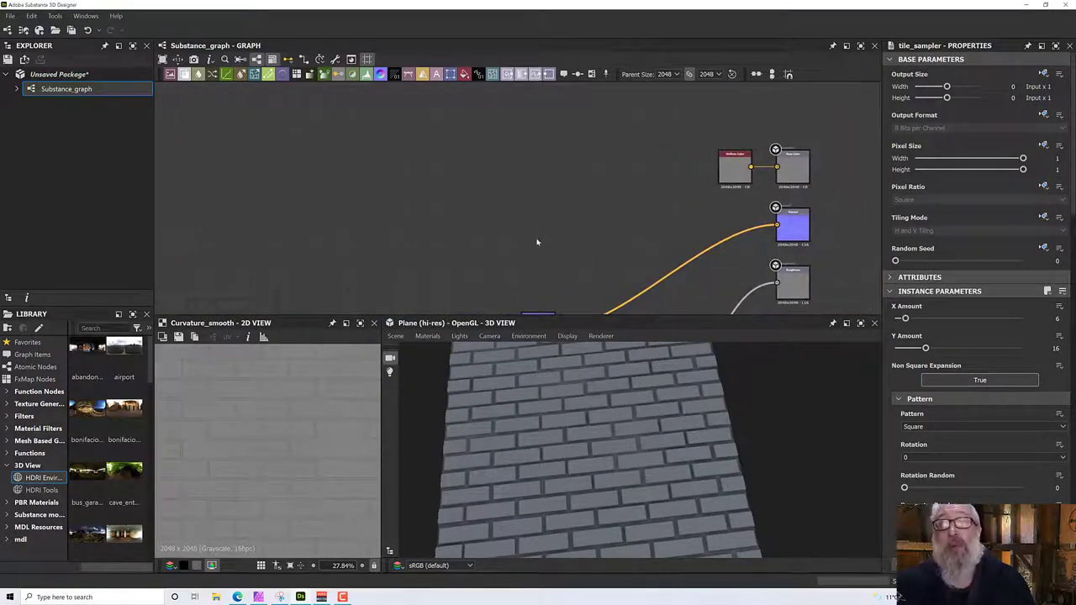
# - Add a Gradient (Dynamic) node from the 'grad' search and move it up and left
pyautogui.press('space')
pyautogui.write('grand')
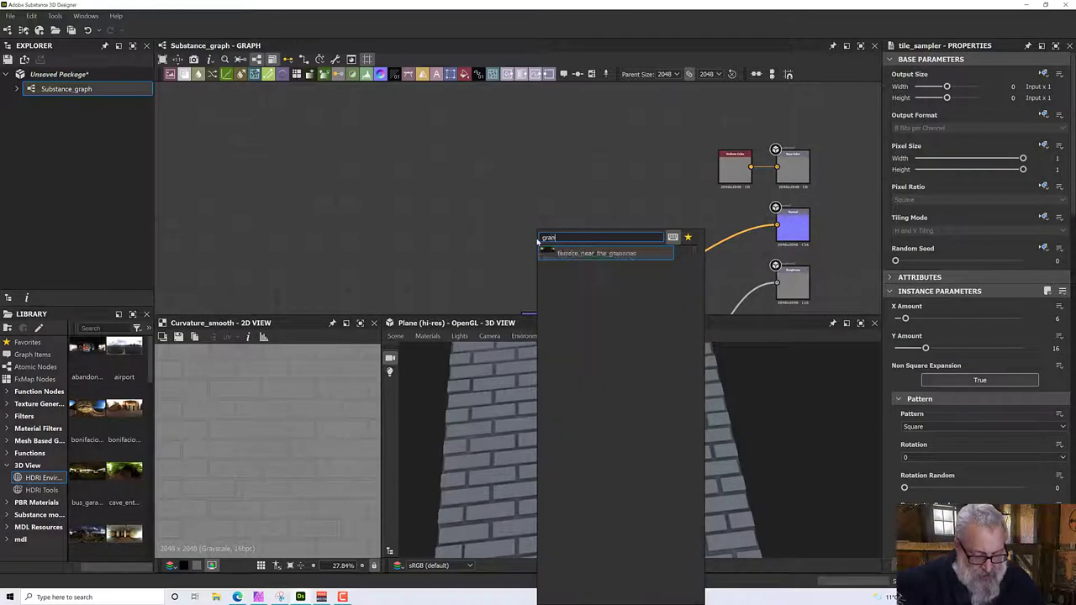
pyautogui.press('BackSpace')
pyautogui.press('BackSpace')
pyautogui.write('d')
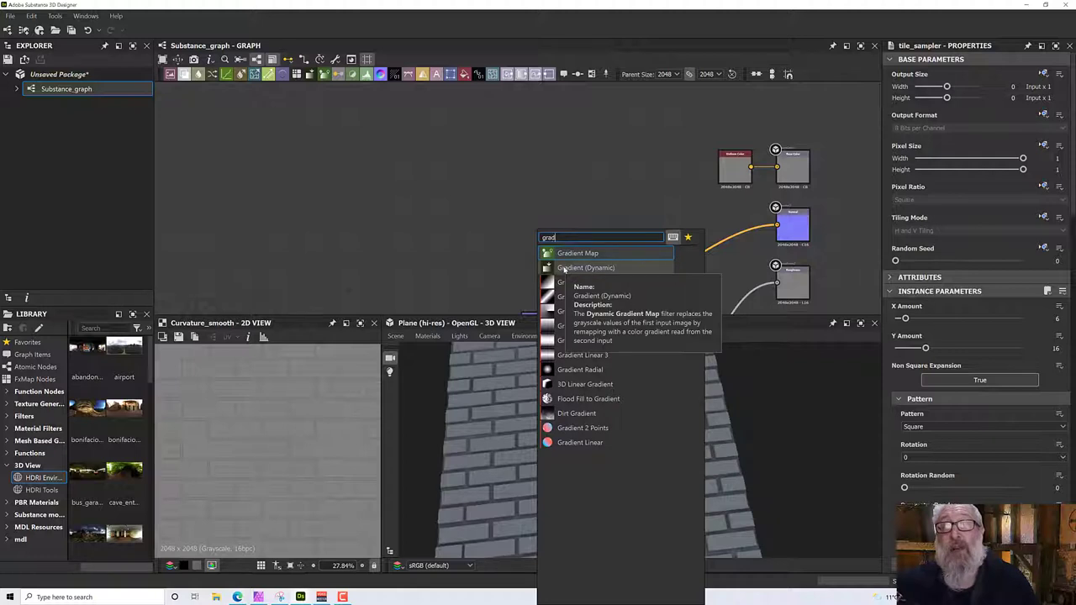
pyautogui.click(564, 268)
pyautogui.moveTo(546, 237); pyautogui.dragTo(511, 212)
pyautogui.scroll(4, 511, 213)
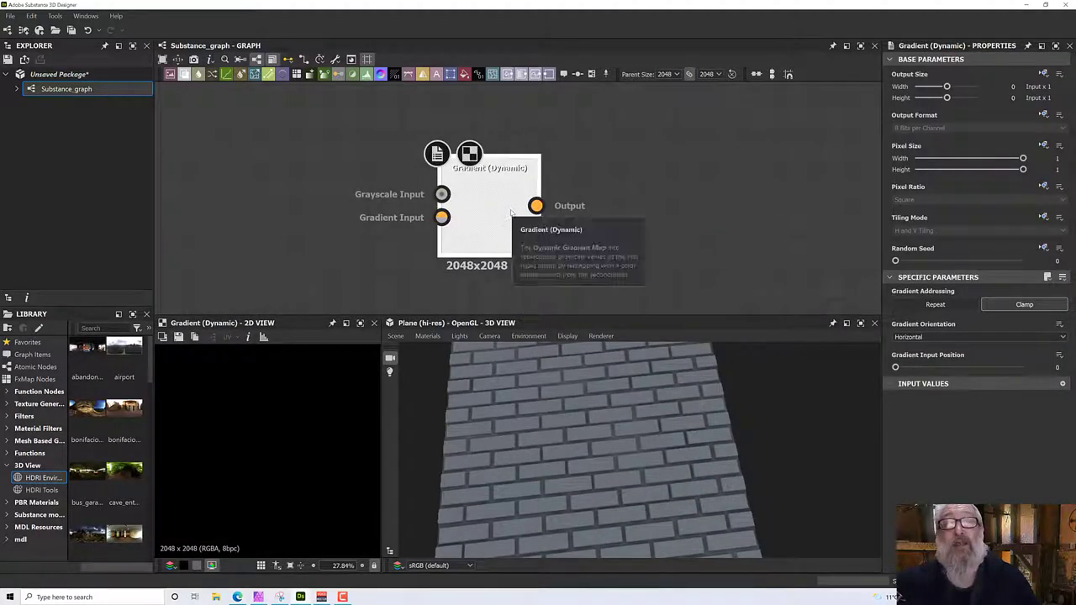
pyautogui.scroll(-1, 511, 215)
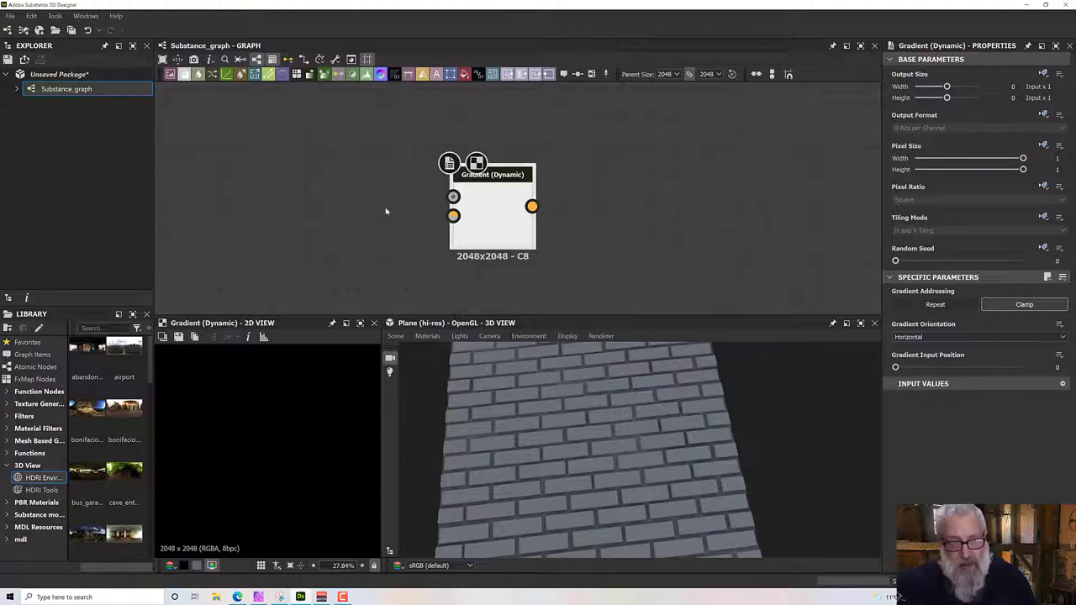
pyautogui.moveTo(425, 222); pyautogui.dragTo(557, 230, button='middle')
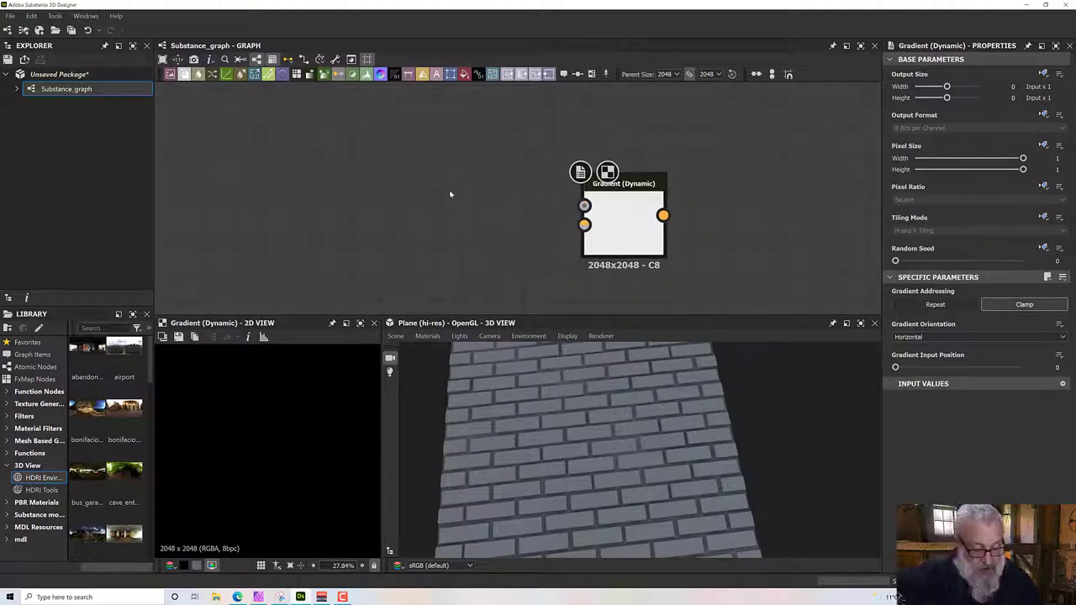
# - Wire the grey tile node's output into the Gradient (Dynamic) Grayscale Input
pyautogui.scroll(-5, 450, 194)
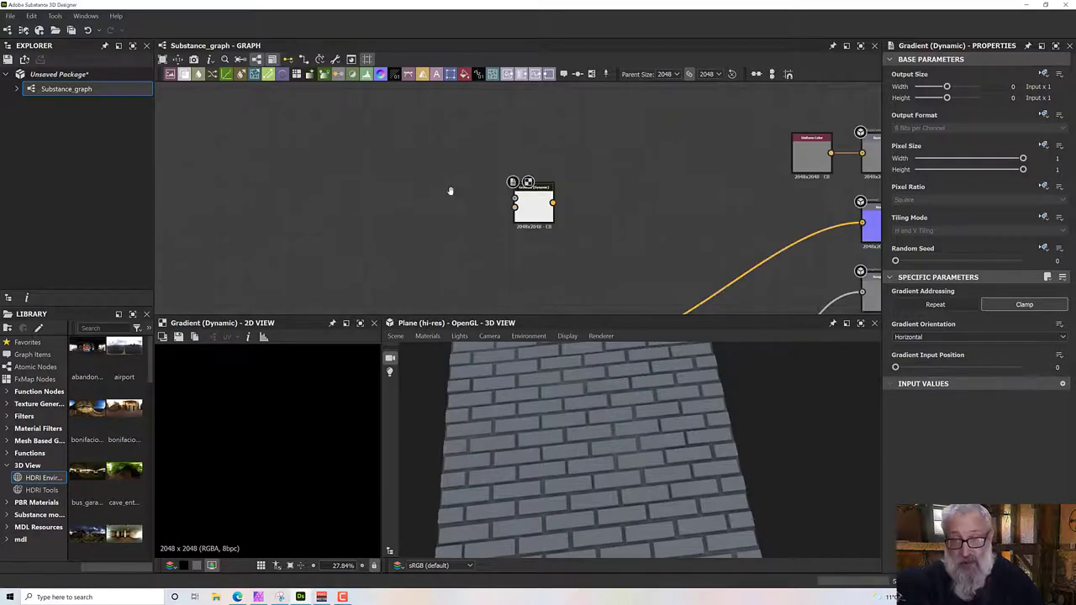
pyautogui.moveTo(554, 181); pyautogui.dragTo(557, 135, button='middle')
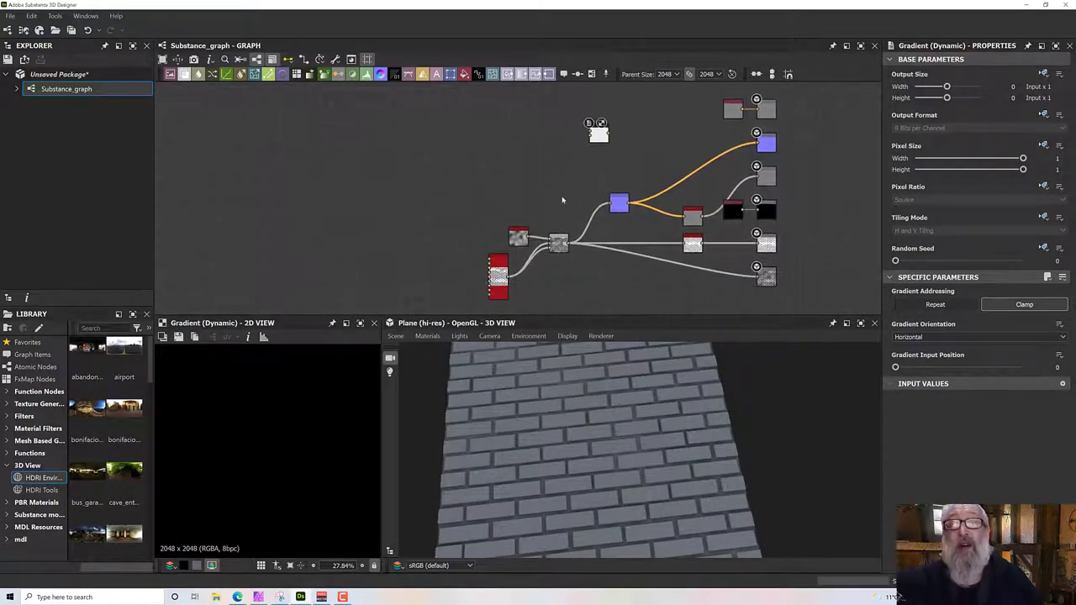
pyautogui.moveTo(571, 242); pyautogui.dragTo(589, 135)
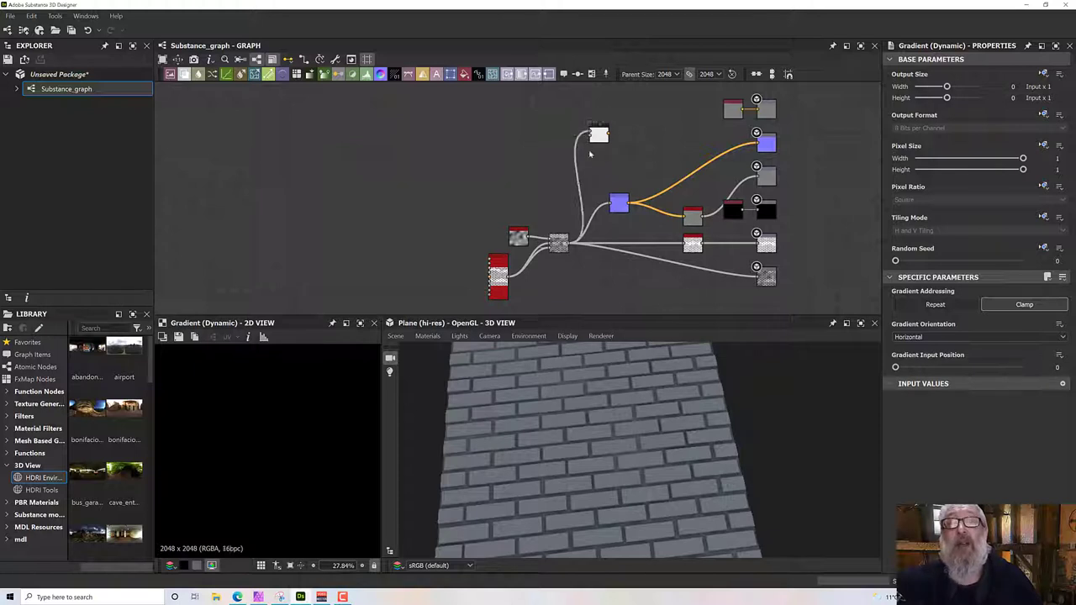
pyautogui.scroll(4, 590, 134)
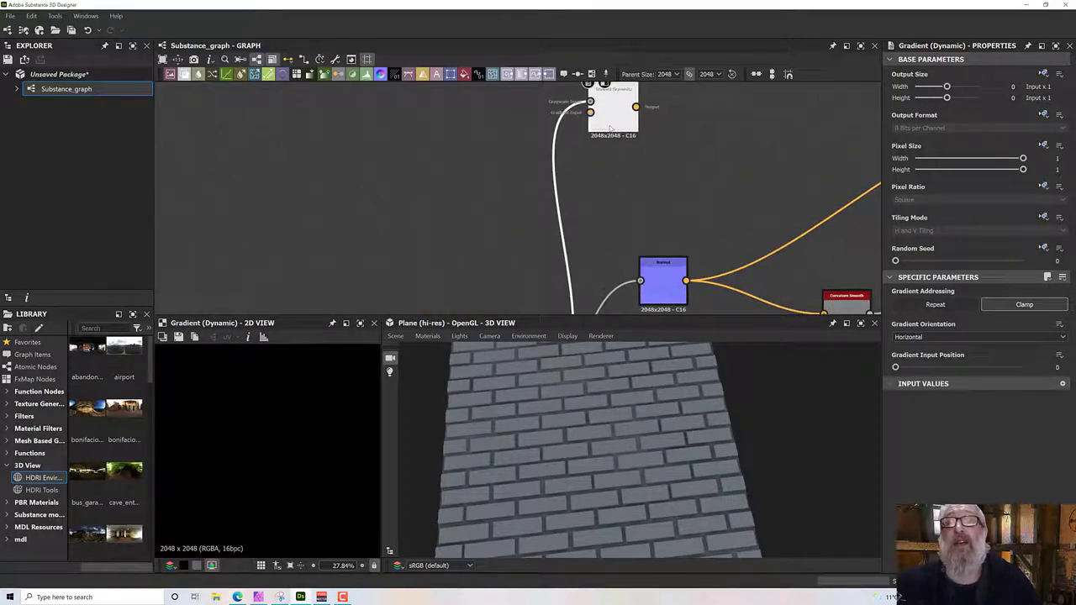
pyautogui.scroll(3, 611, 135)
pyautogui.scroll(3, 611, 161)
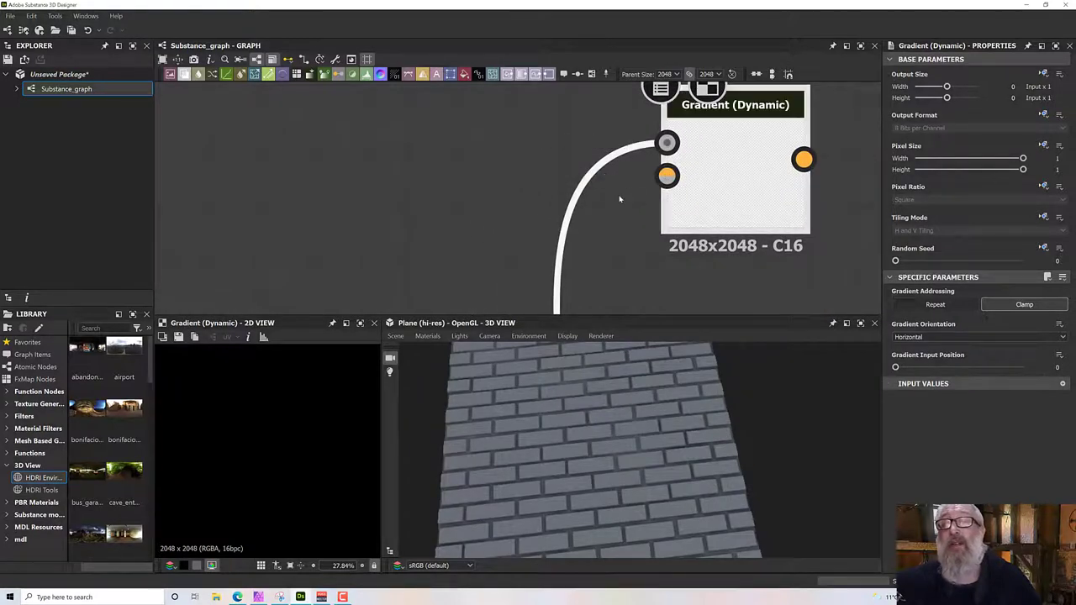
pyautogui.scroll(-2, 639, 194)
pyautogui.hscroll(-3, 588, 205)
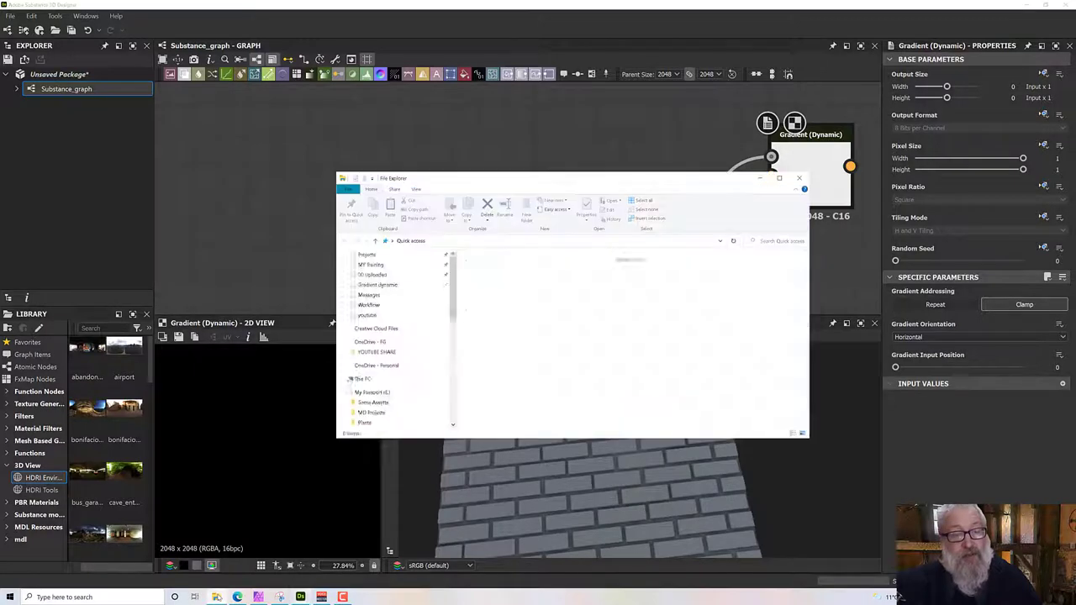
# - Open youtube > Gradient dynamic in File Explorer and drop DSCF0039.png onto the graph
pyautogui.press('super+e')
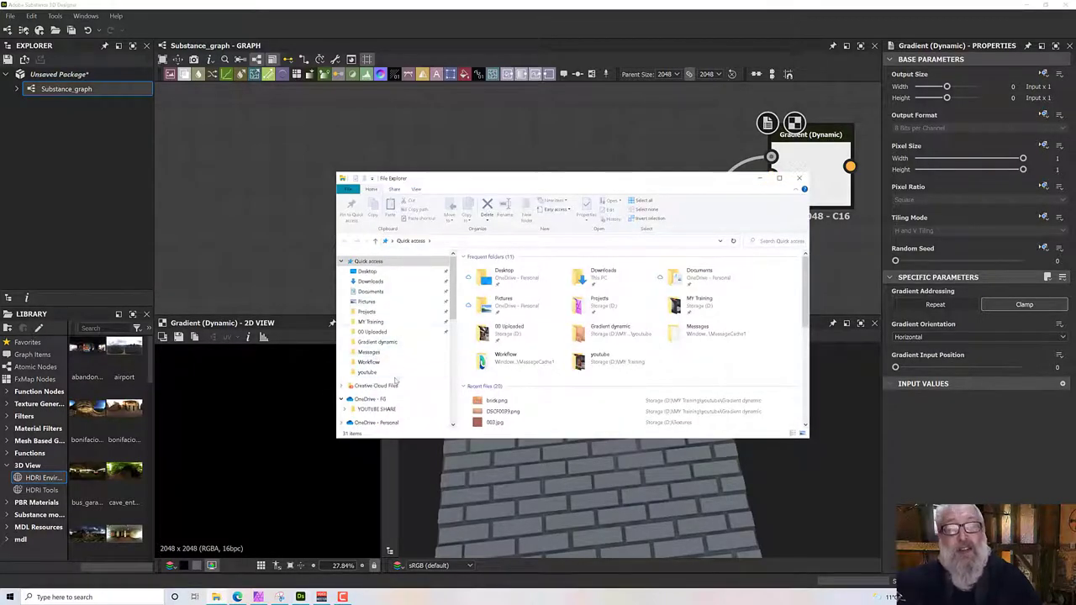
pyautogui.click(391, 373)
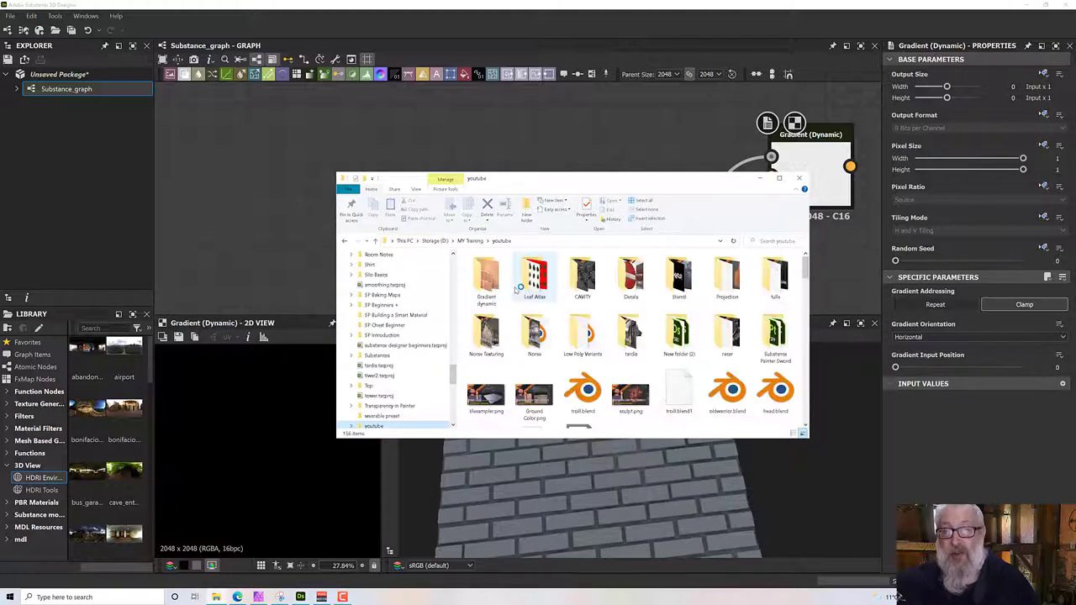
pyautogui.doubleClick(475, 290)
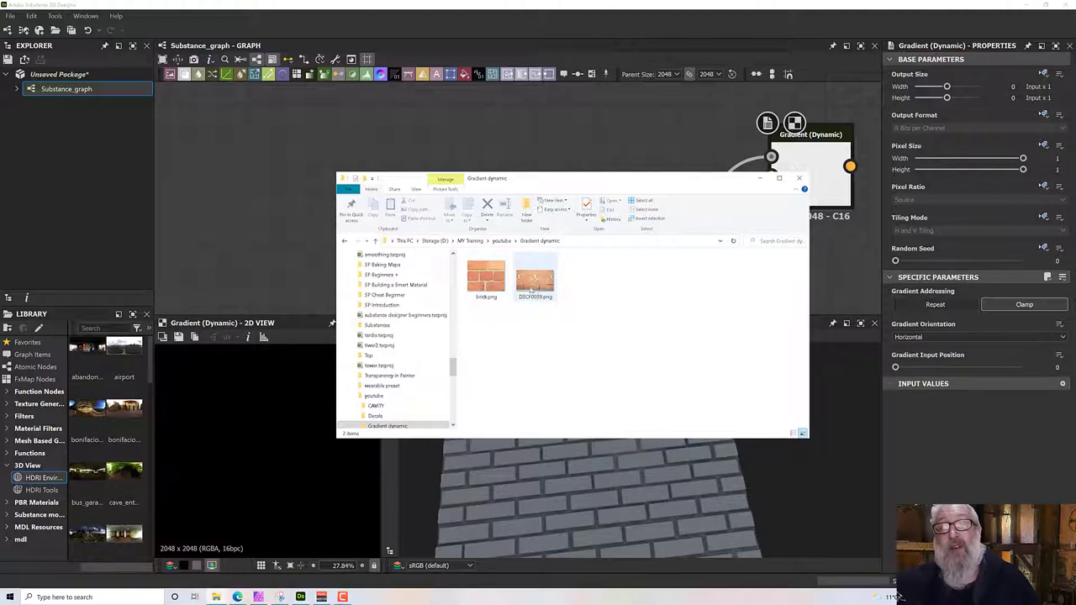
pyautogui.moveTo(538, 181); pyautogui.dragTo(493, 281)
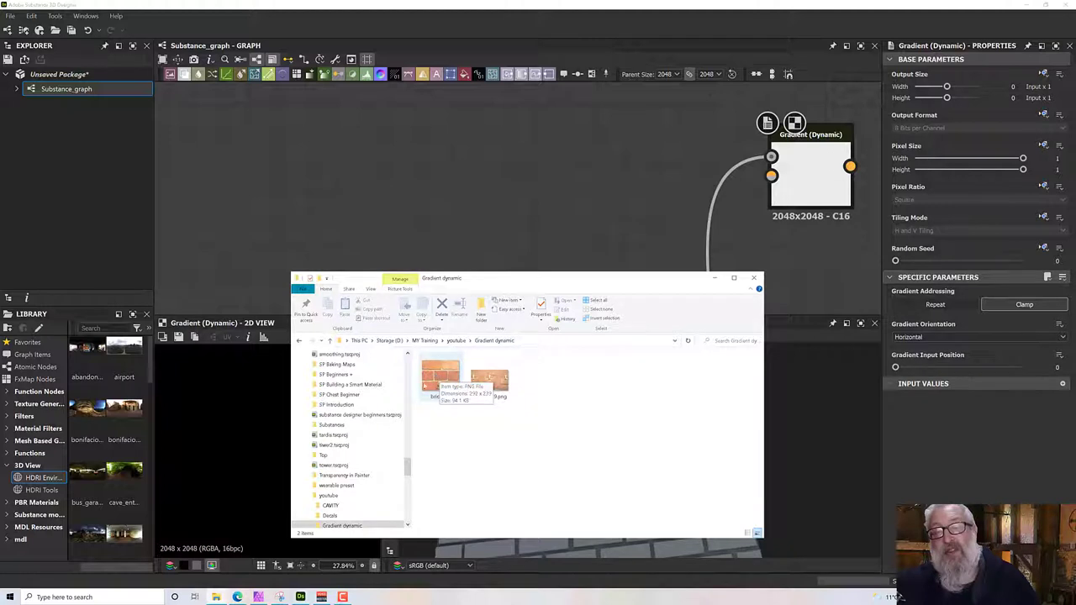
pyautogui.moveTo(490, 380); pyautogui.dragTo(542, 209)
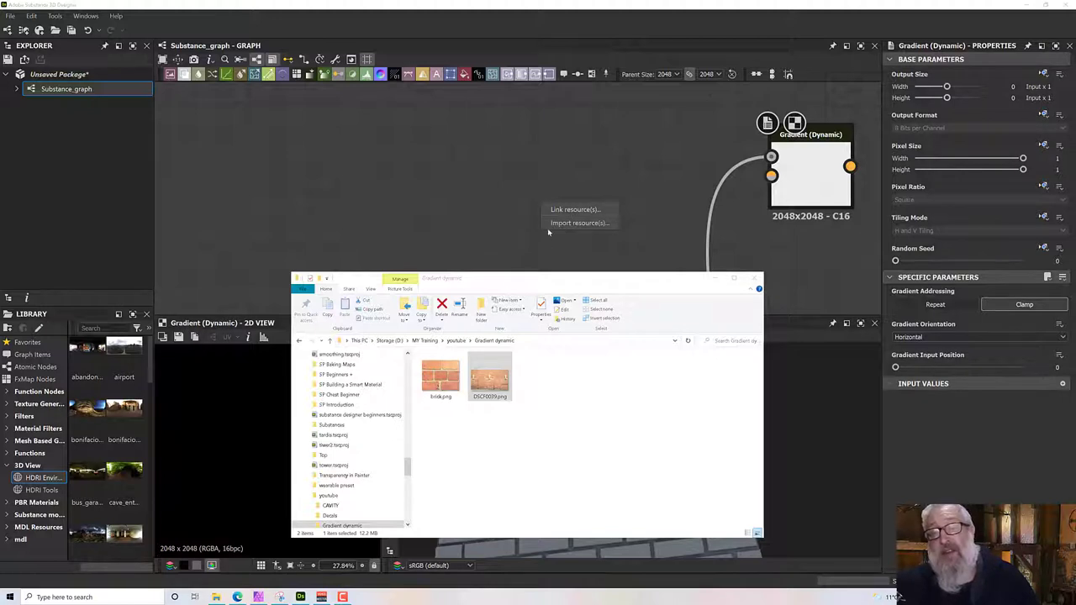
# - Link DSCF0039.png as a Bitmap node and move it well left of Gradient (Dynamic)
pyautogui.click(558, 211)
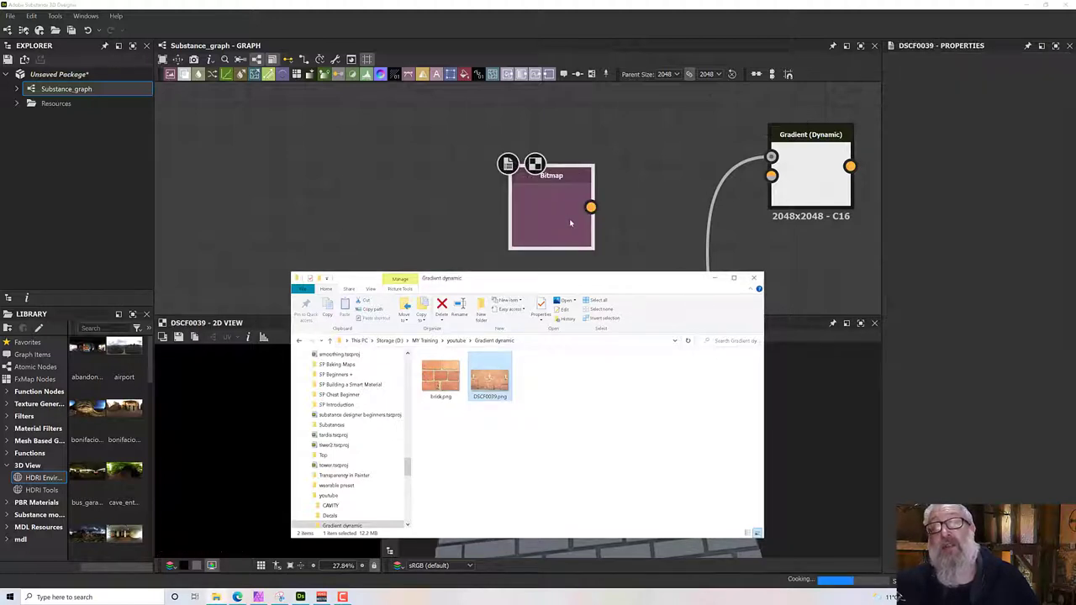
pyautogui.moveTo(533, 224); pyautogui.dragTo(710, 180)
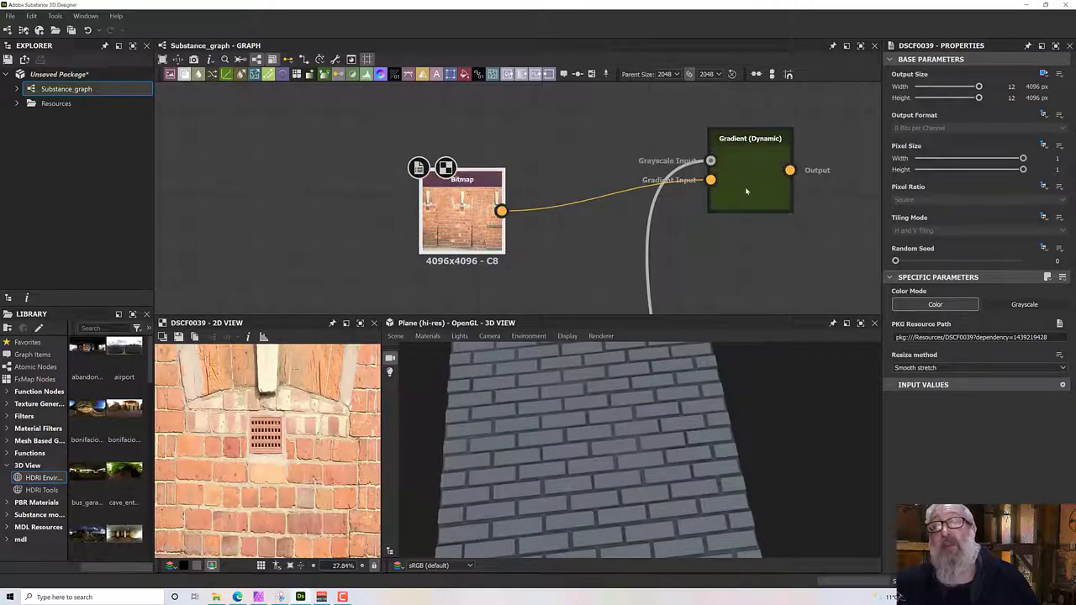
pyautogui.click(745, 192)
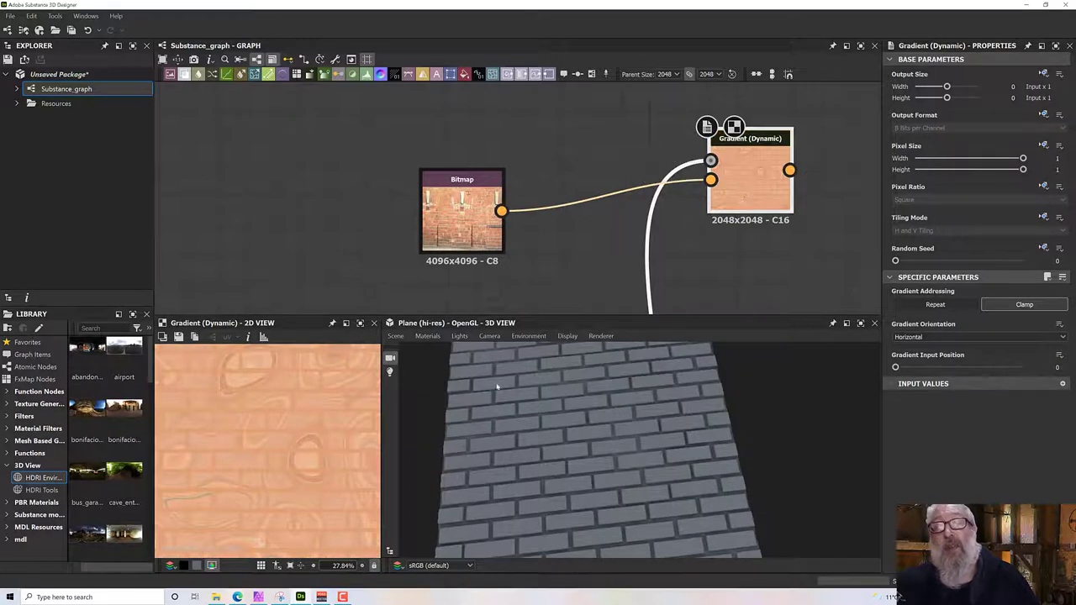
pyautogui.scroll(5, 282, 468)
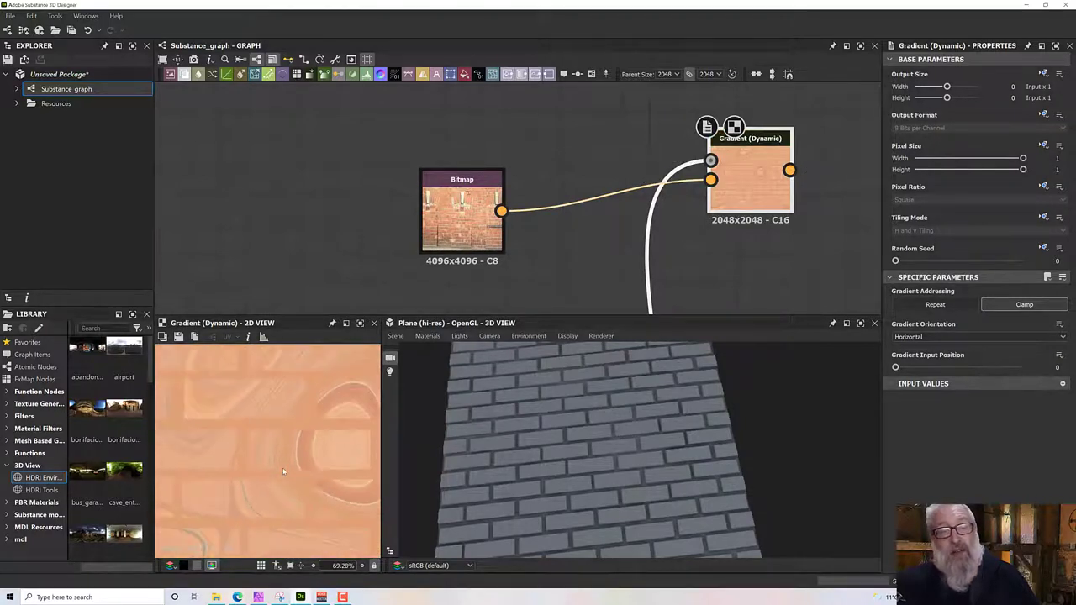
pyautogui.scroll(-4, 336, 441)
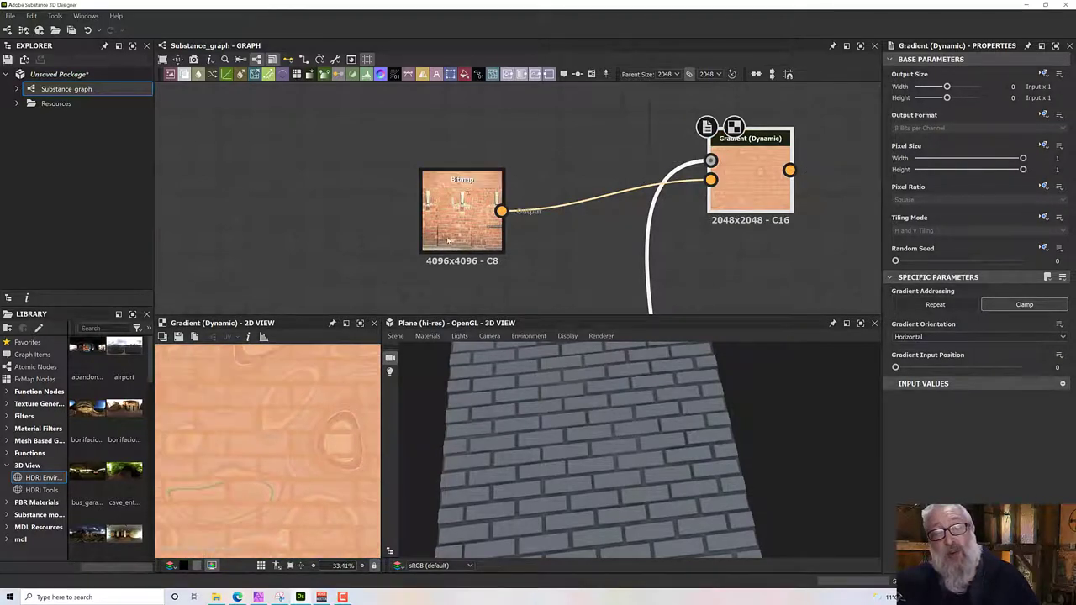
pyautogui.click(464, 220)
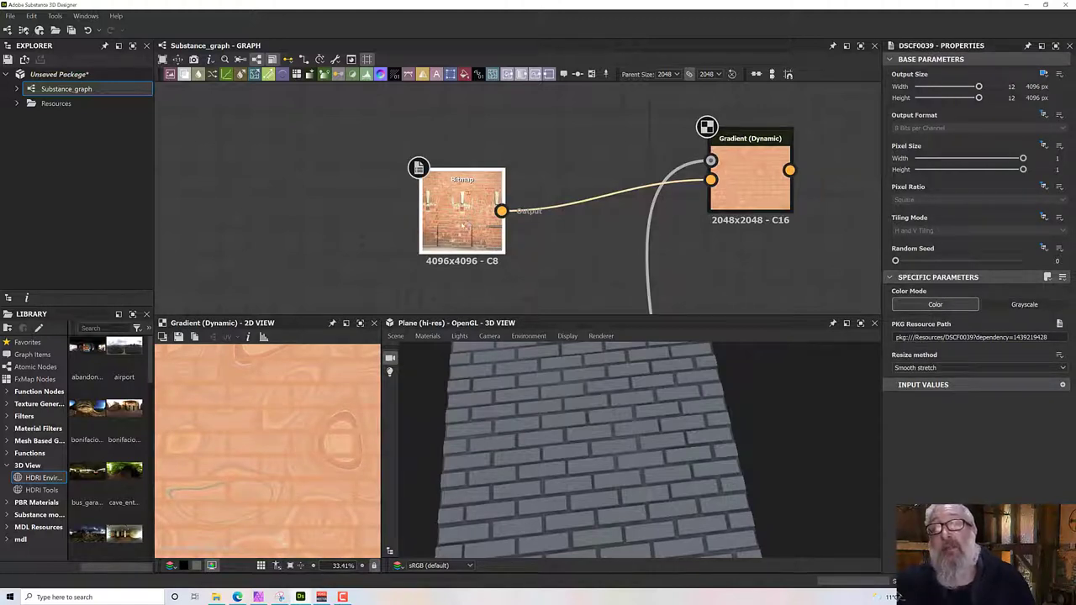
pyautogui.moveTo(462, 219); pyautogui.dragTo(550, 200, button='middle')
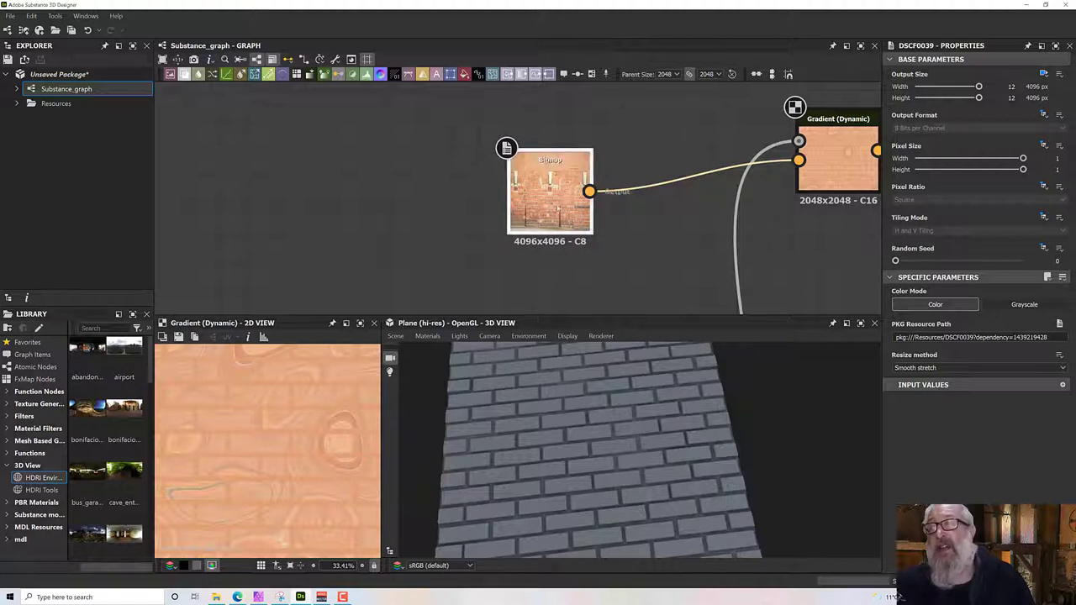
pyautogui.moveTo(575, 210); pyautogui.dragTo(375, 222)
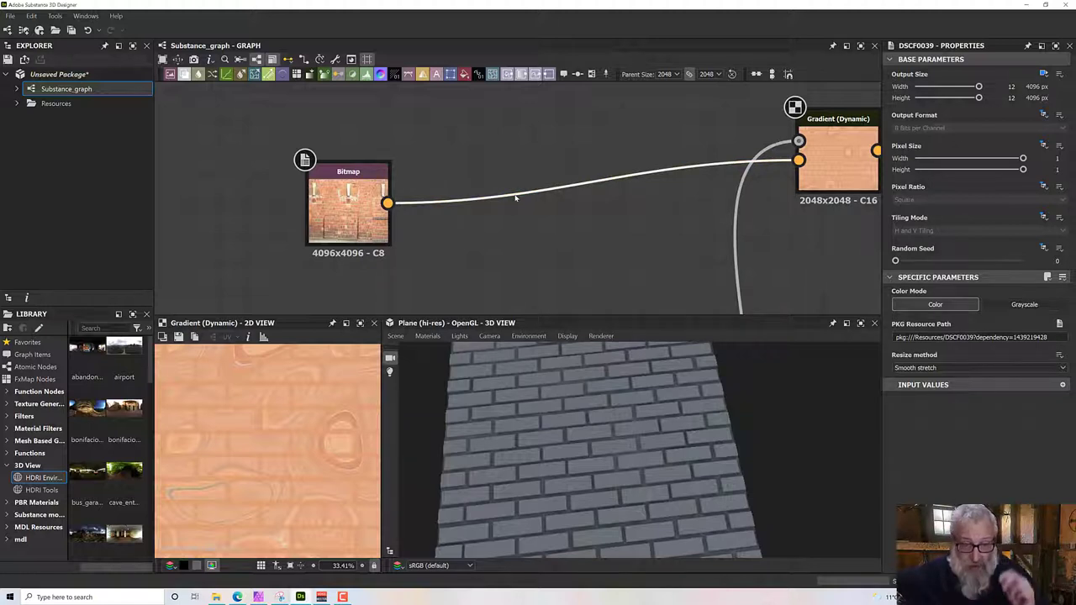
pyautogui.moveTo(521, 212); pyautogui.dragTo(567, 249, button='middle')
pyautogui.scroll(-3, 566, 249)
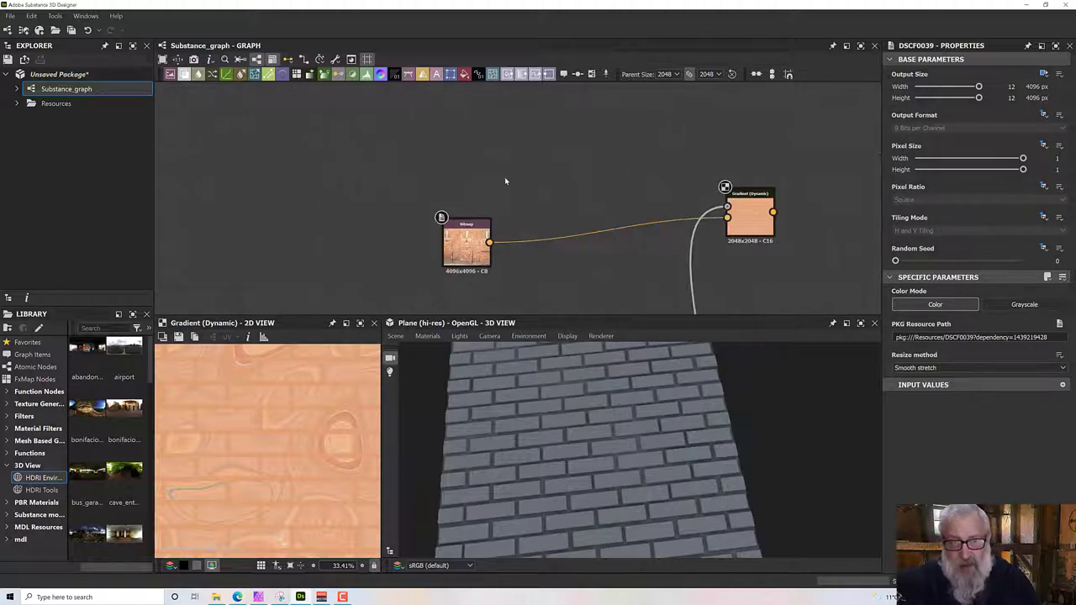
# - Add a Gradient Linear 1 node rotated 90° and place it above the Bitmap node
pyautogui.press('space')
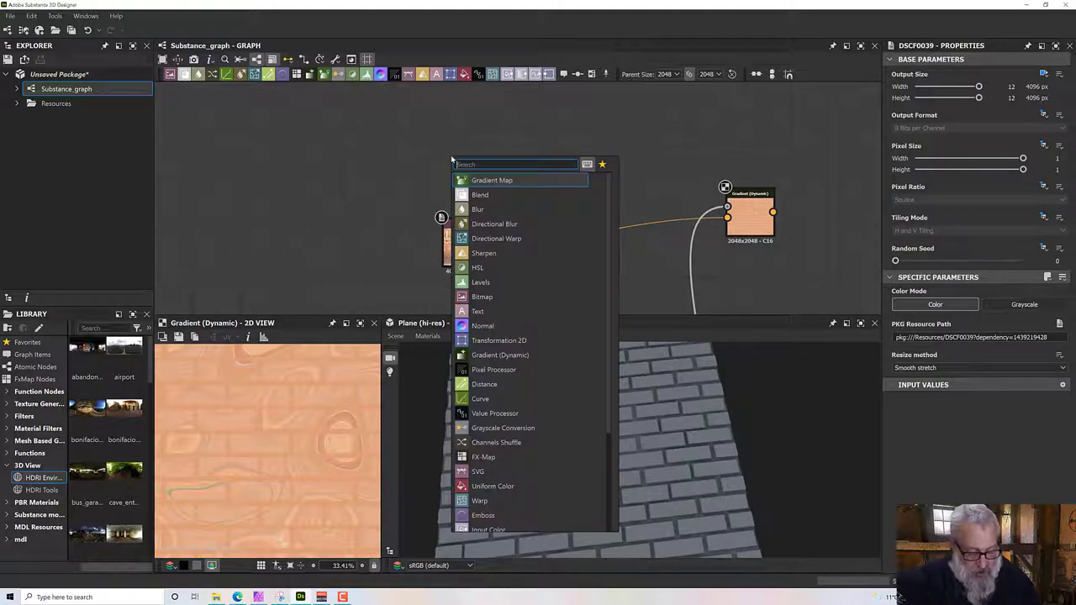
pyautogui.write('grad')
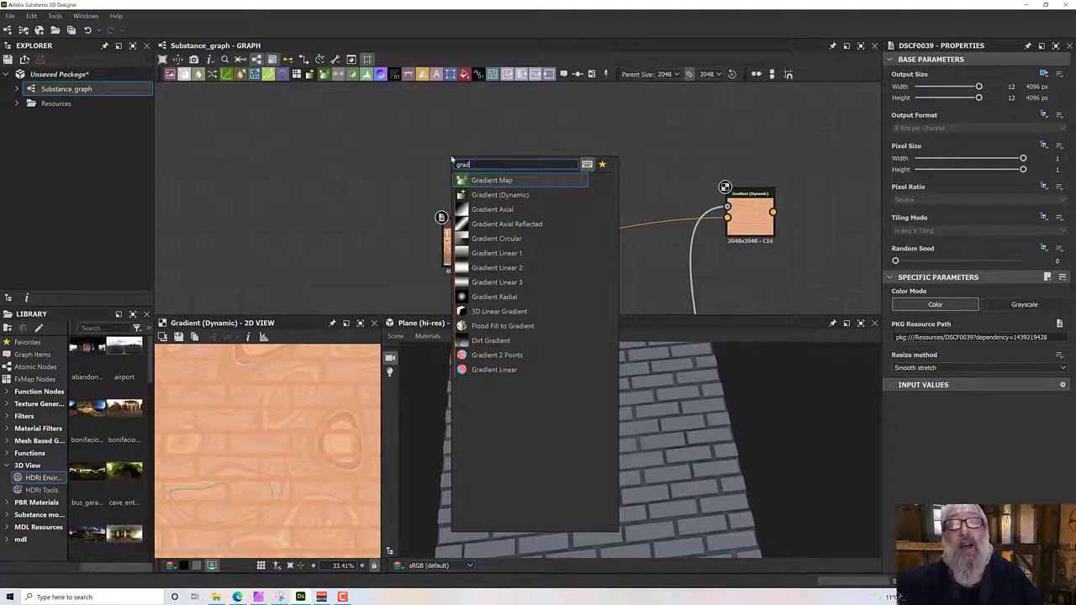
pyautogui.click(501, 253)
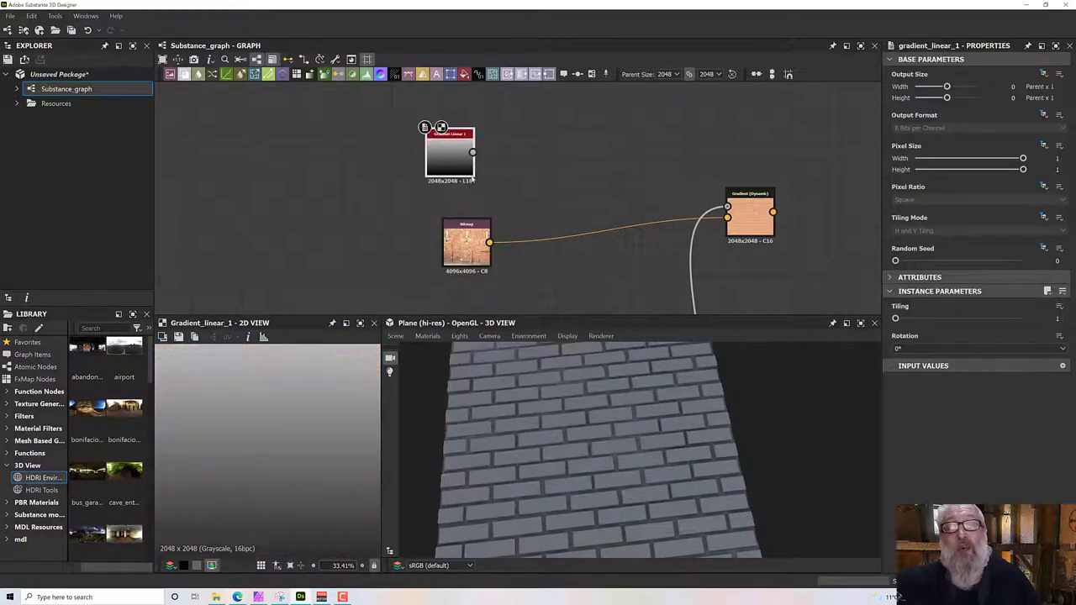
pyautogui.moveTo(450, 163); pyautogui.dragTo(467, 187)
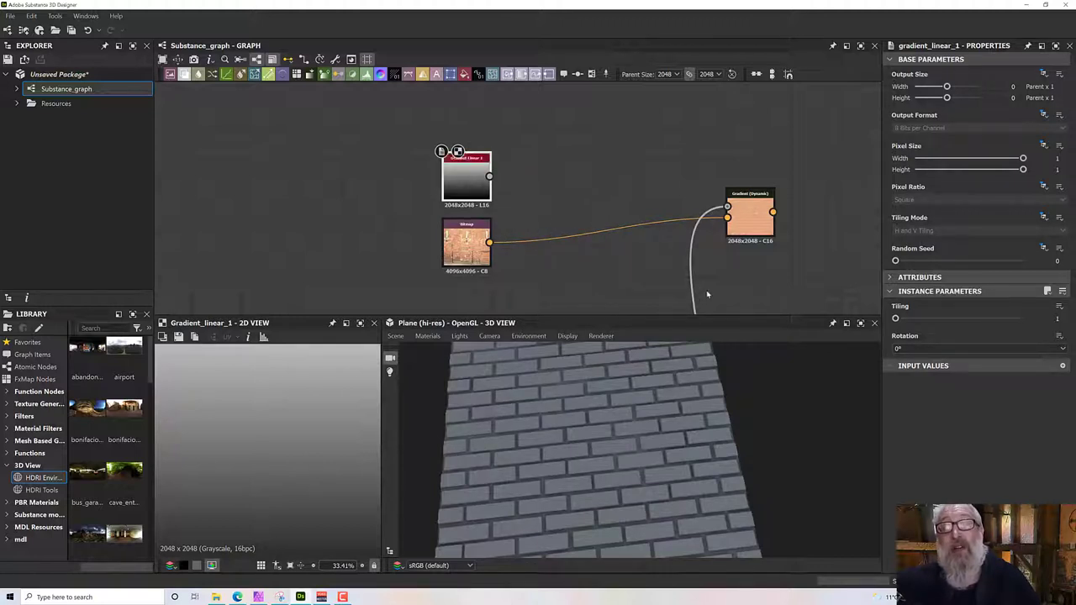
pyautogui.click(915, 349)
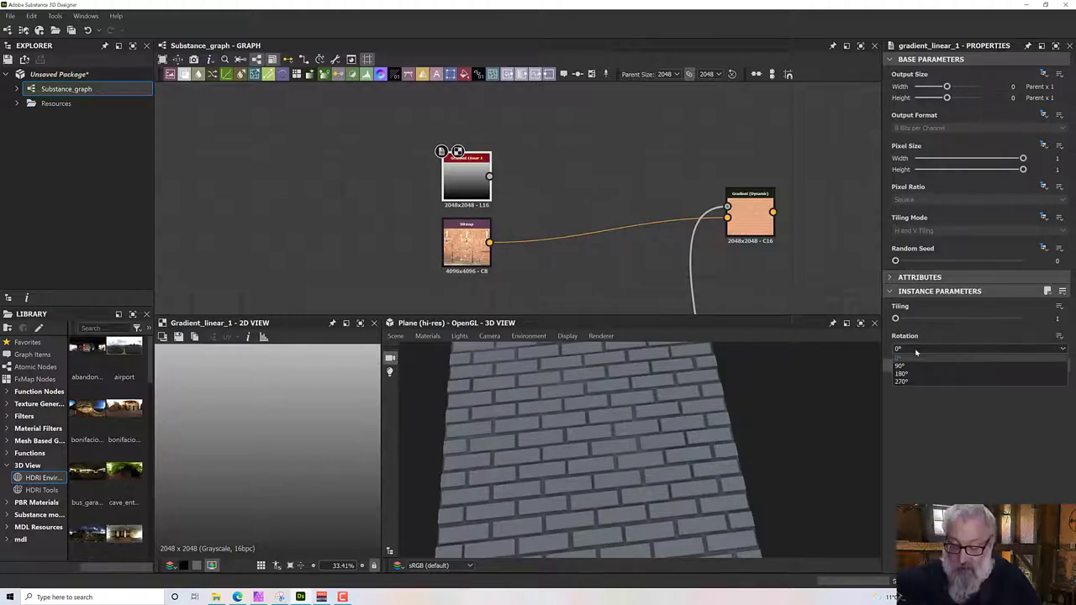
pyautogui.click(900, 366)
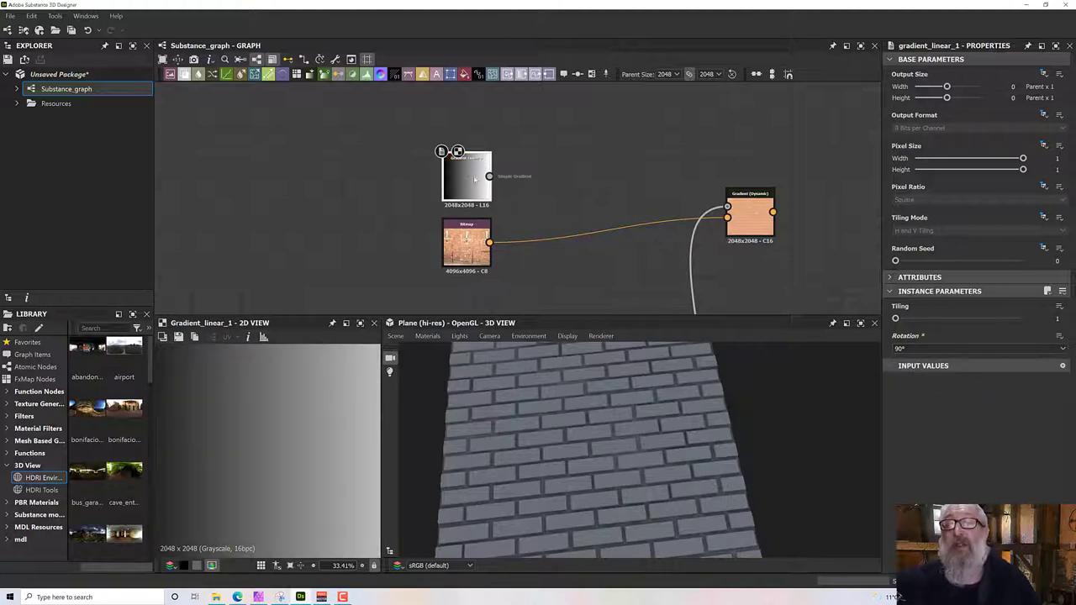
pyautogui.moveTo(471, 181); pyautogui.dragTo(446, 177)
pyautogui.moveTo(467, 242); pyautogui.dragTo(449, 251)
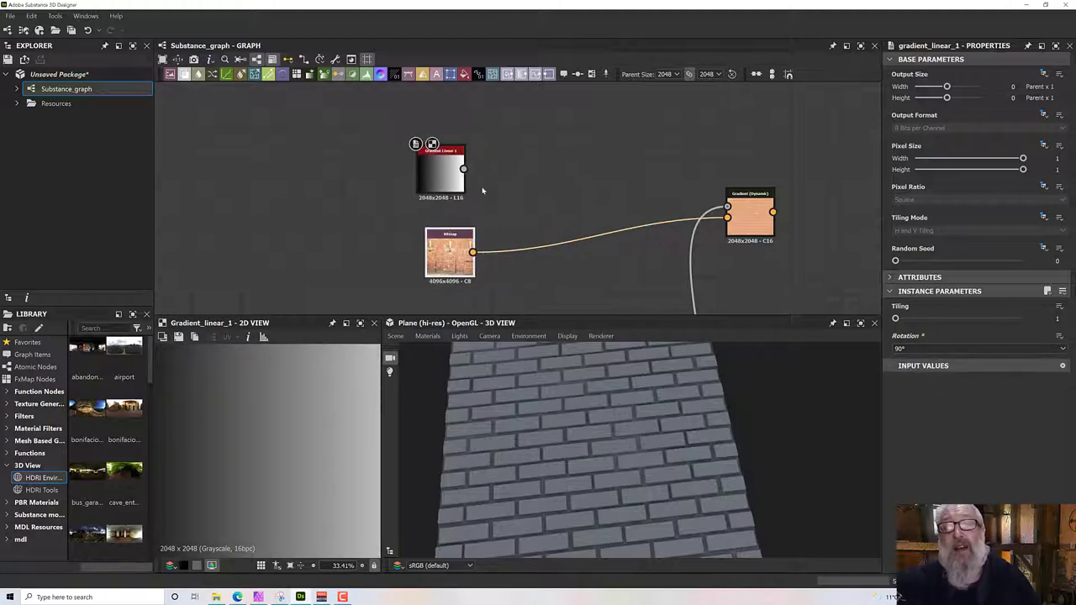
# - Add a Quantize Grayscale node and feed Gradient Linear 1 into it
pyautogui.press('space')
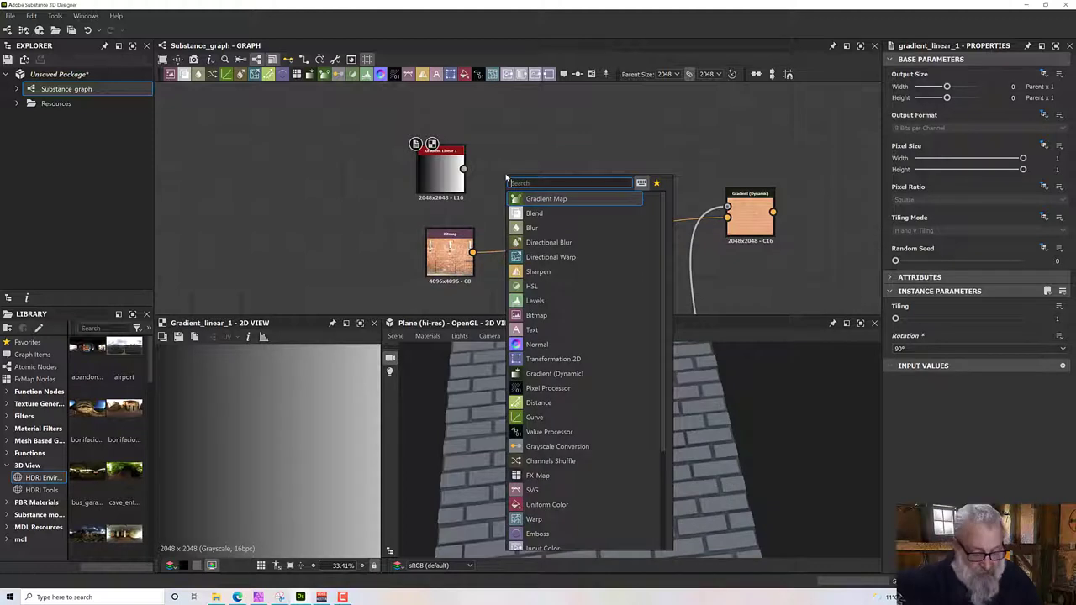
pyautogui.write('qu')
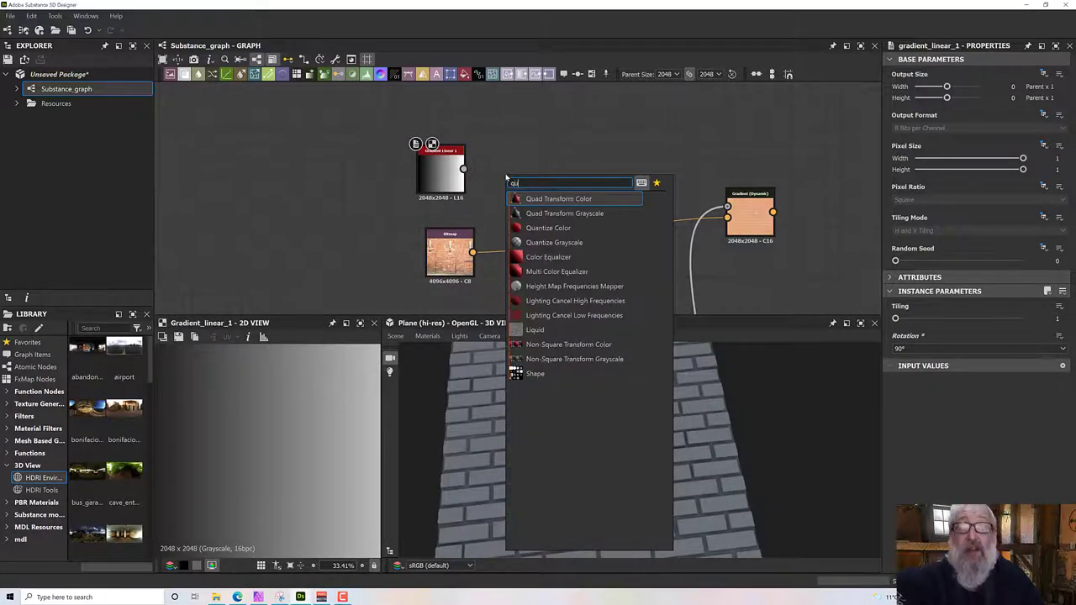
pyautogui.write('a')
pyautogui.press('BackSpace')
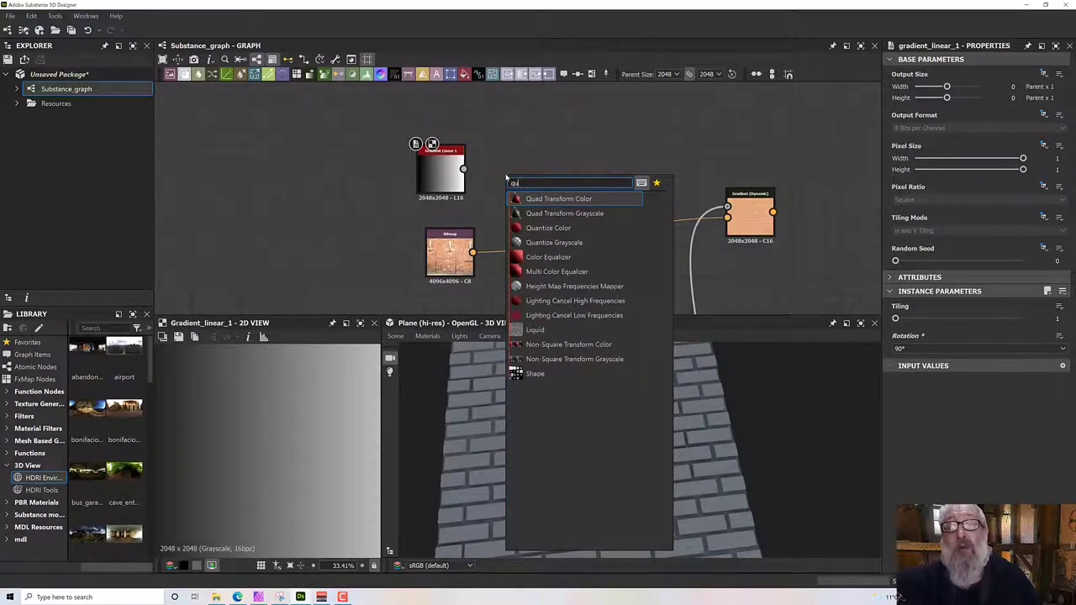
pyautogui.write('i')
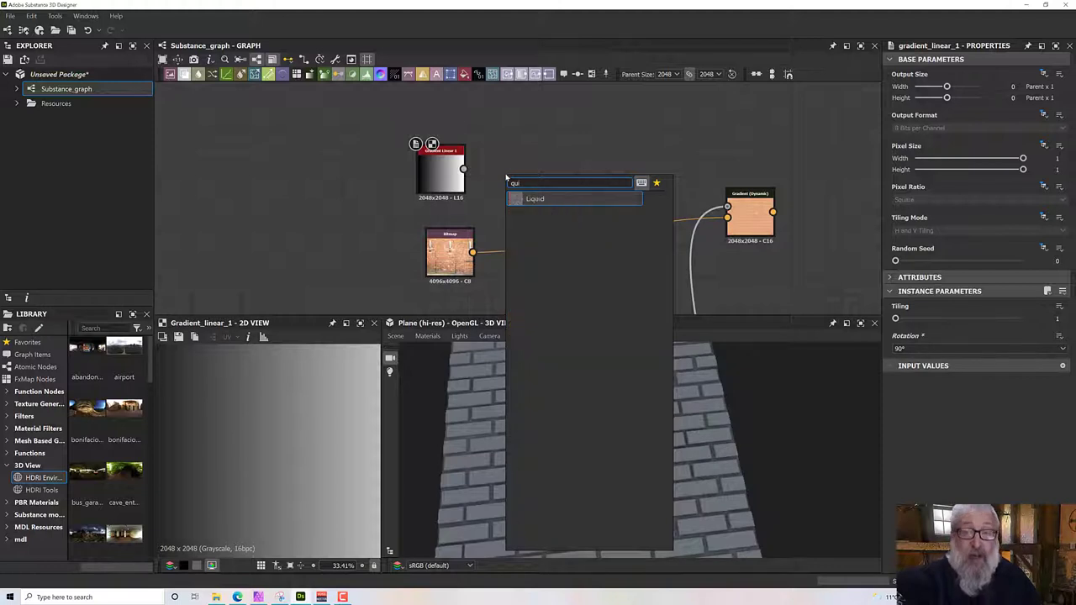
pyautogui.press('Escape')
pyautogui.press('space')
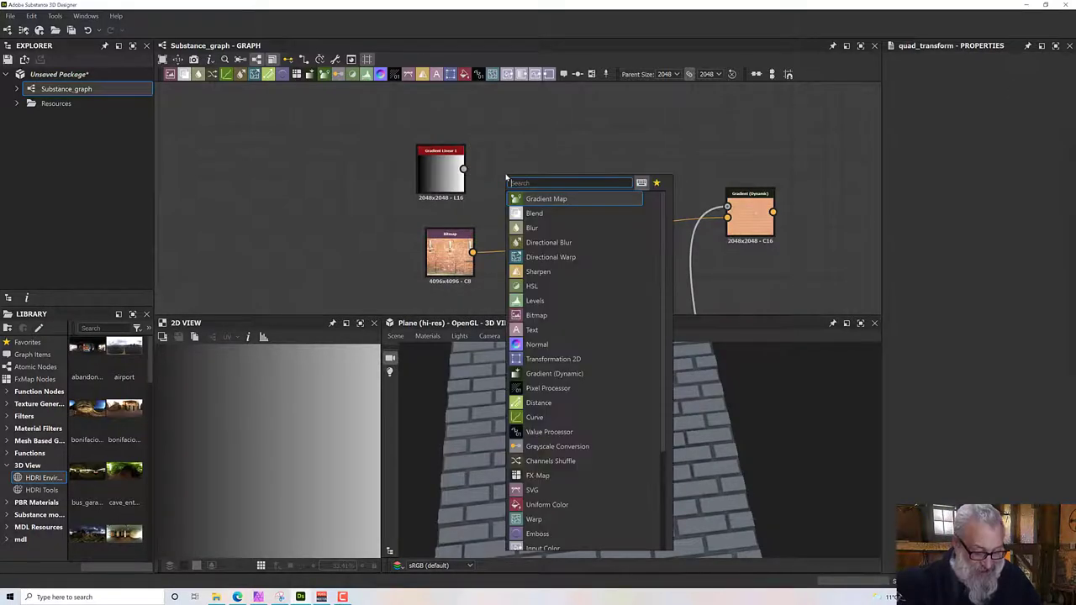
pyautogui.write('quin')
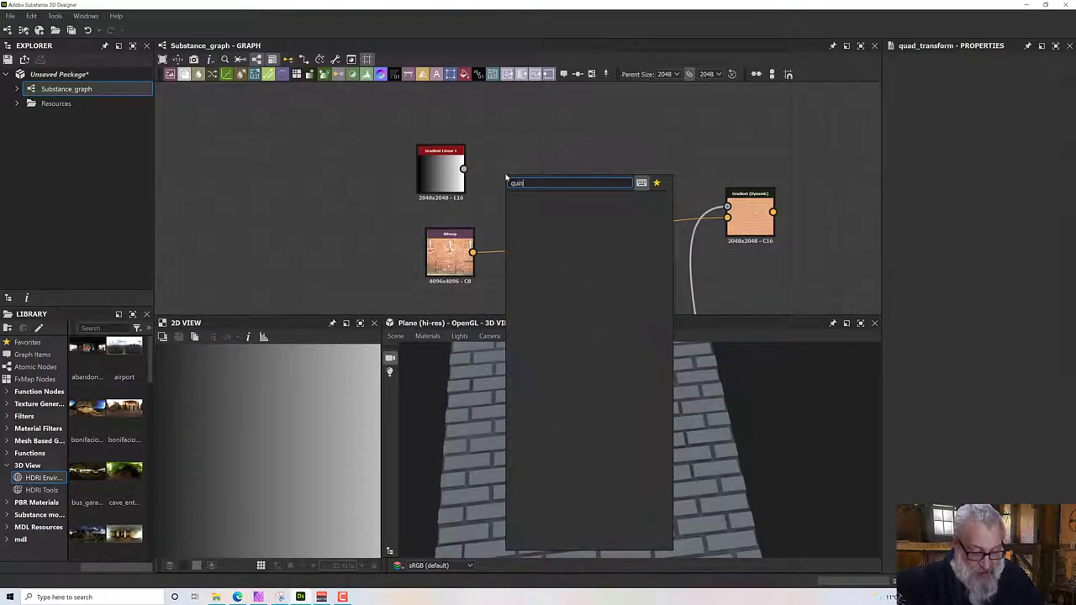
pyautogui.press('BackSpace')
pyautogui.press('BackSpace')
pyautogui.press('BackSpace')
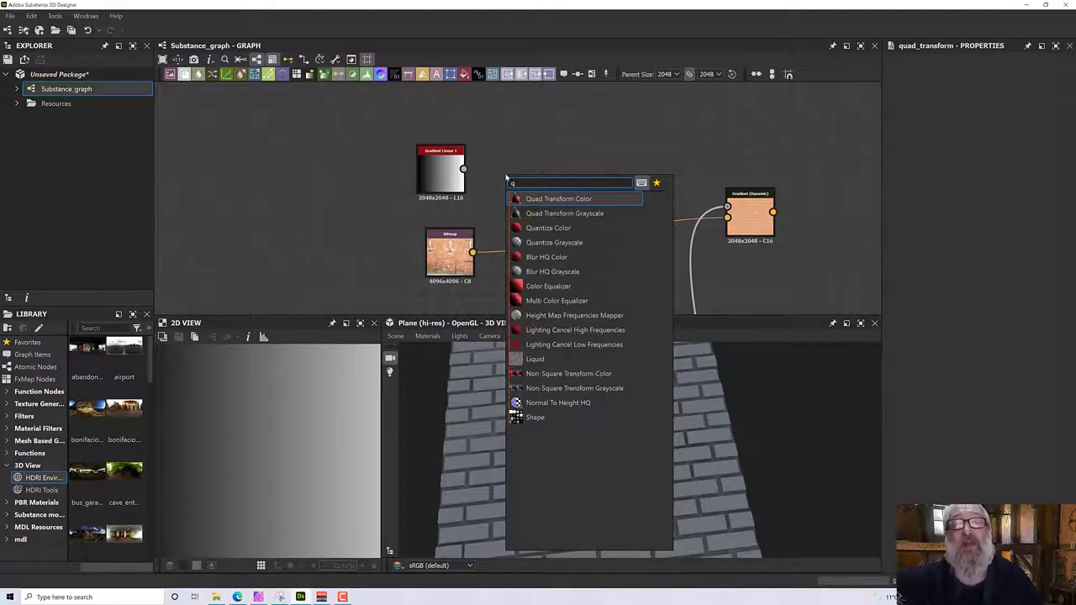
pyautogui.click(546, 242)
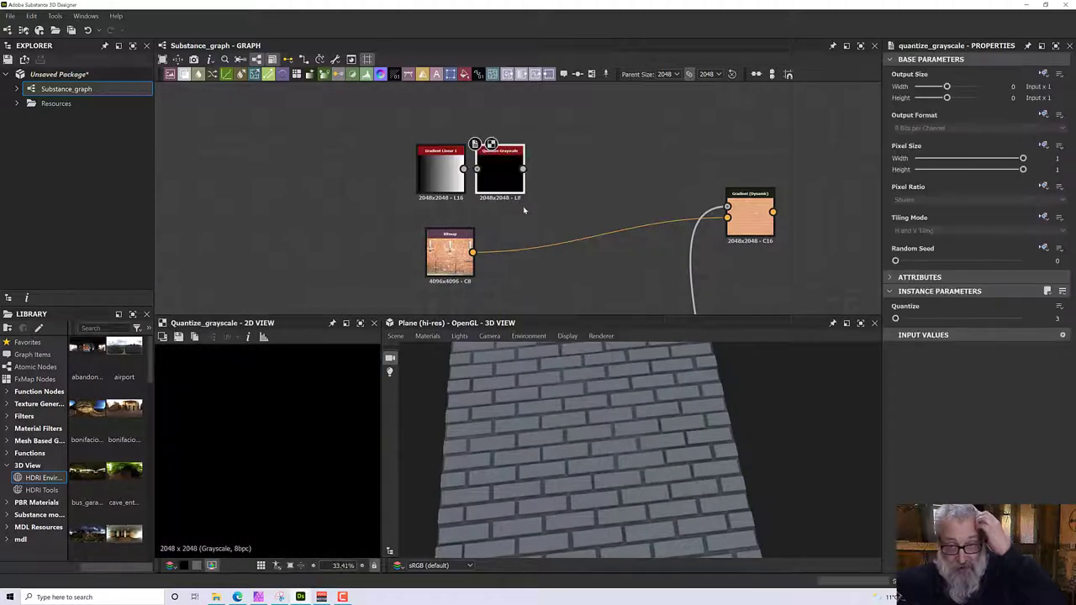
pyautogui.moveTo(538, 166); pyautogui.dragTo(554, 166)
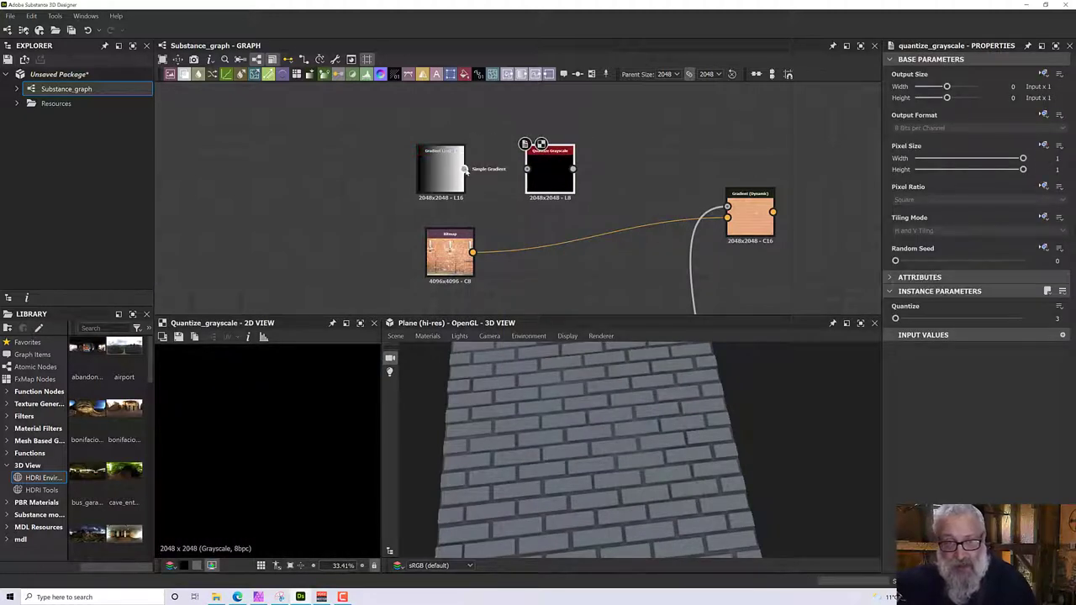
pyautogui.moveTo(463, 169); pyautogui.dragTo(526, 169)
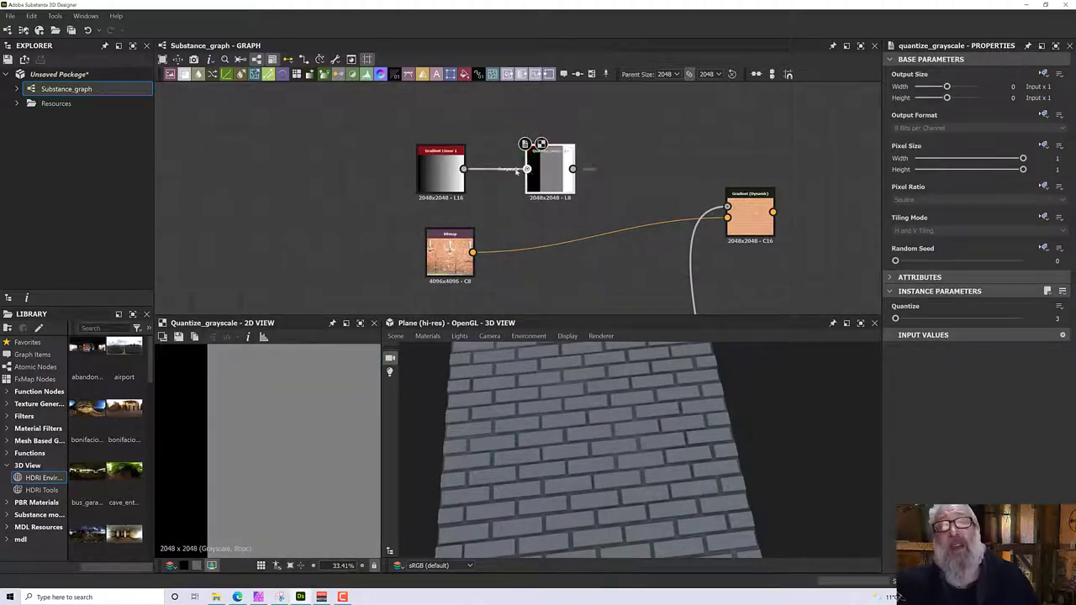
# - Raise the Quantize Grayscale step count from 3 to 12
pyautogui.click(445, 166)
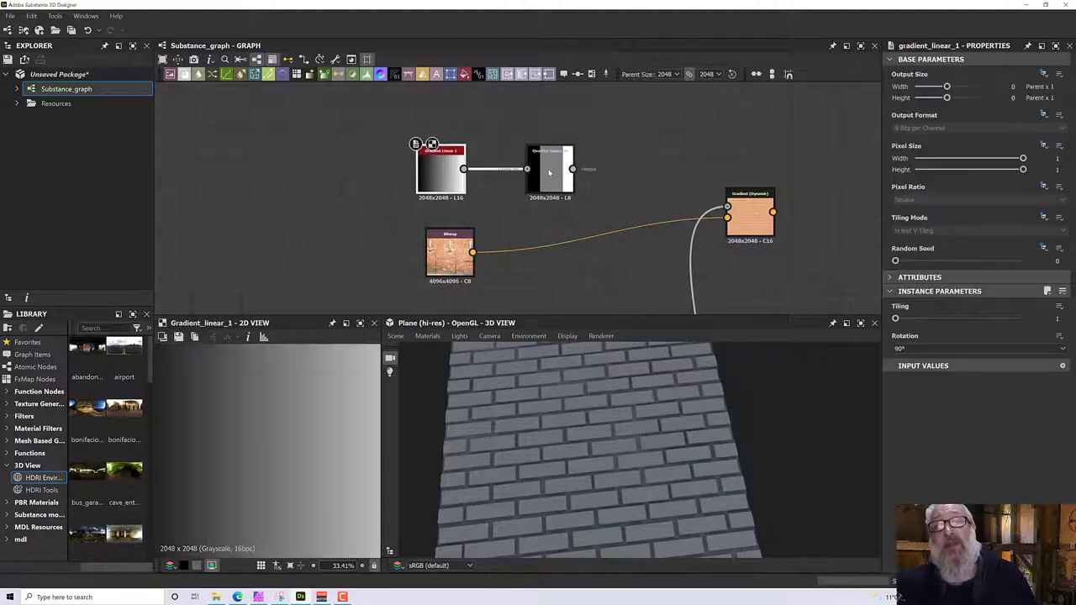
pyautogui.click(549, 172)
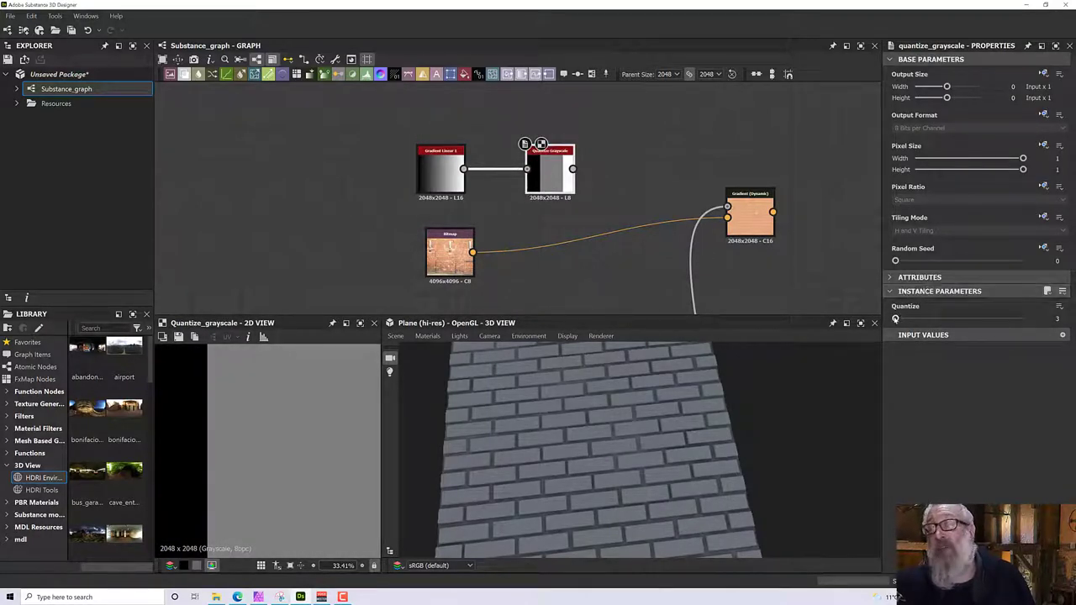
pyautogui.moveTo(894, 318); pyautogui.dragTo(899, 320)
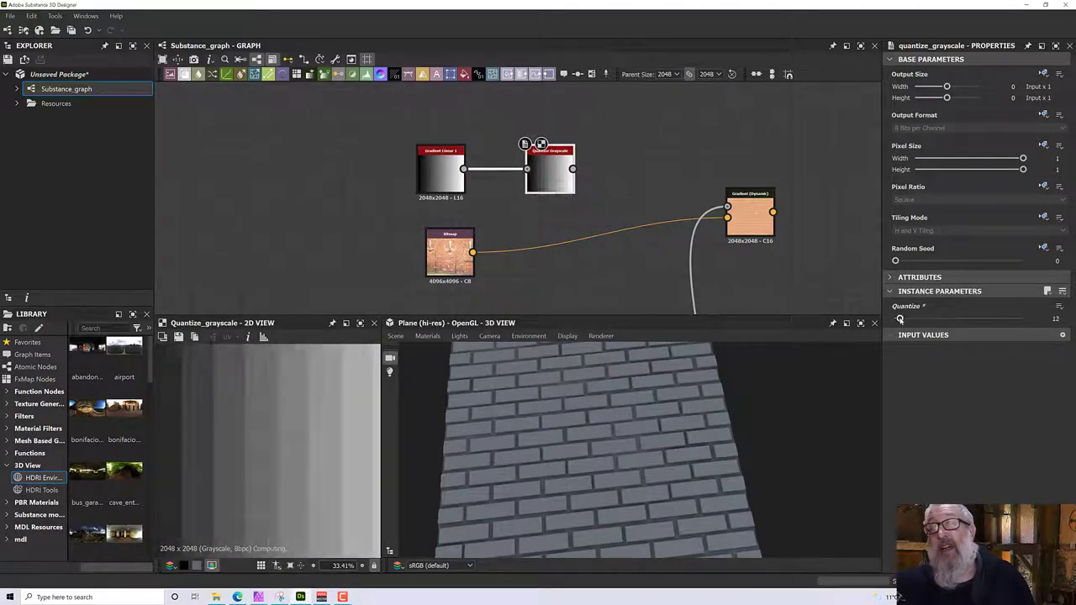
pyautogui.scroll(-3, 257, 438)
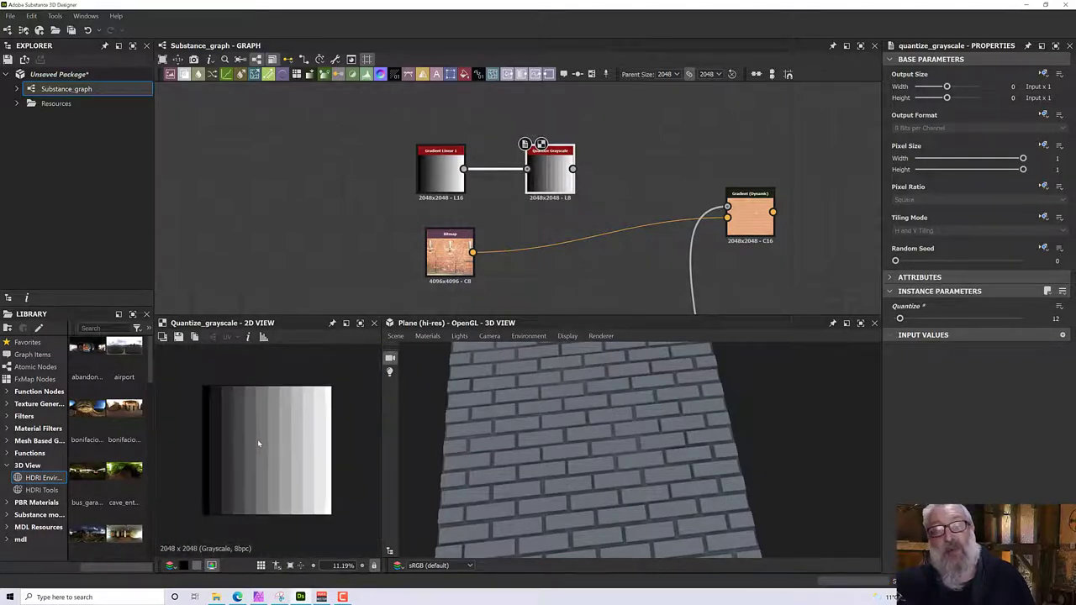
pyautogui.scroll(1, 257, 439)
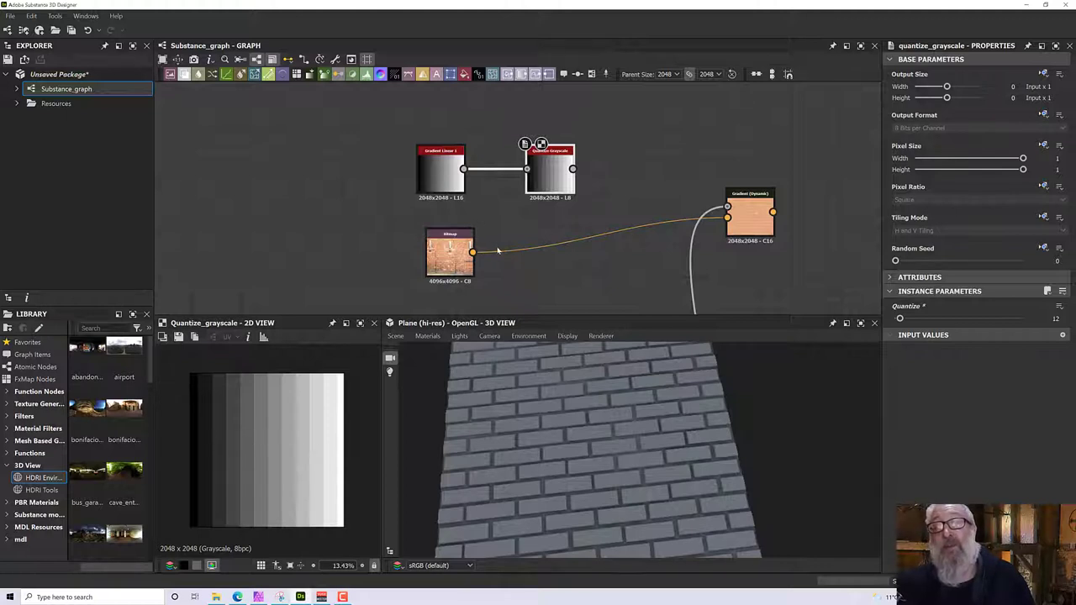
# - Move the gradient, quantize and Bitmap nodes together down and to the left
pyautogui.moveTo(427, 126); pyautogui.dragTo(575, 195)
pyautogui.moveTo(546, 187); pyautogui.dragTo(445, 187)
pyautogui.click(528, 214)
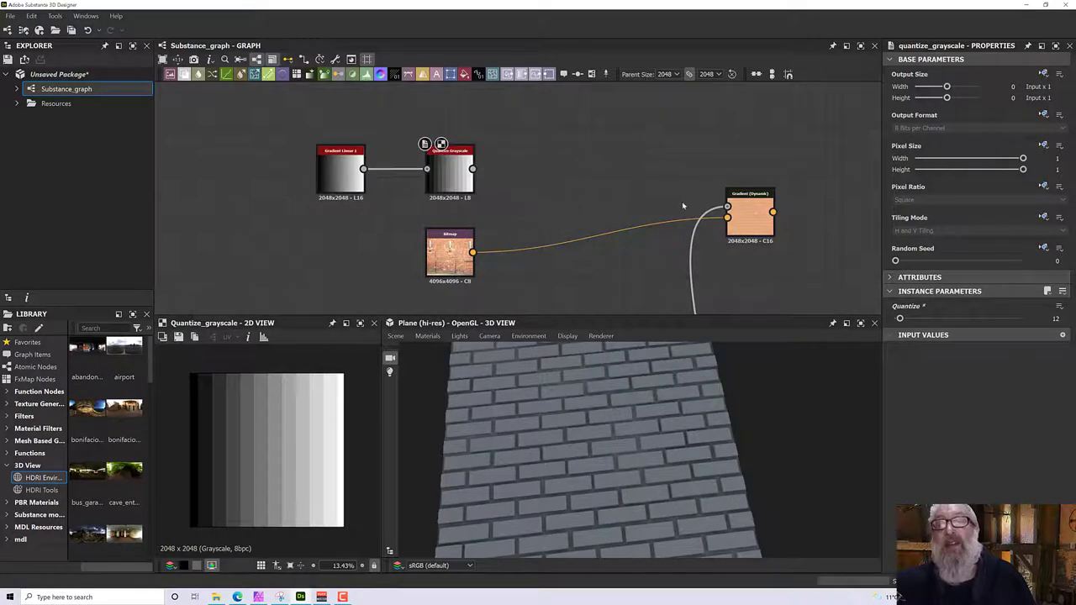
pyautogui.click(448, 246)
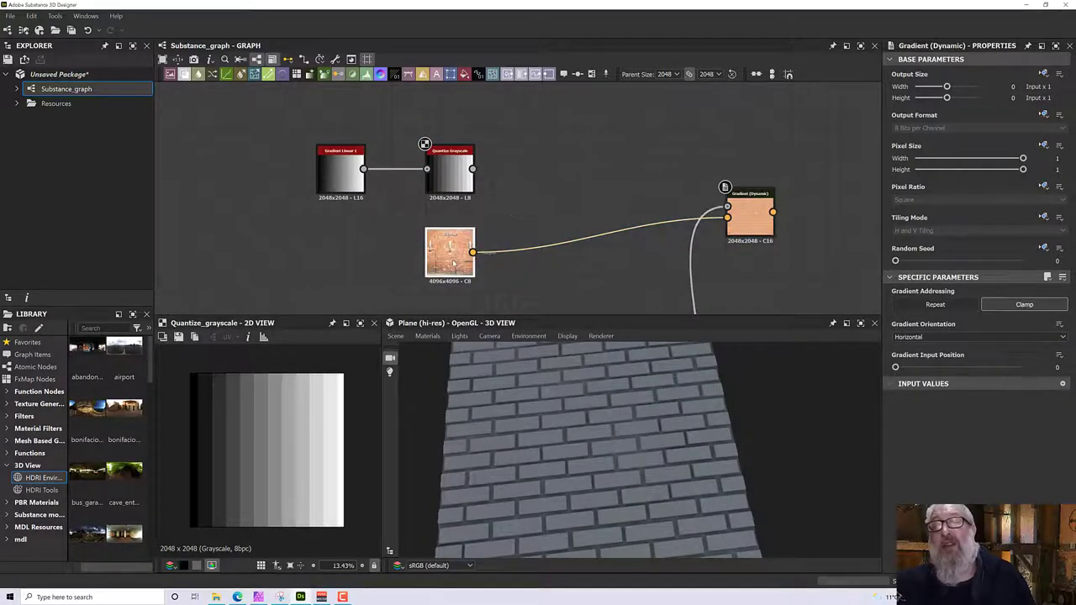
pyautogui.click(449, 168)
pyautogui.scroll(-2, 510, 211)
pyautogui.moveTo(510, 211); pyautogui.dragTo(557, 204, button='middle')
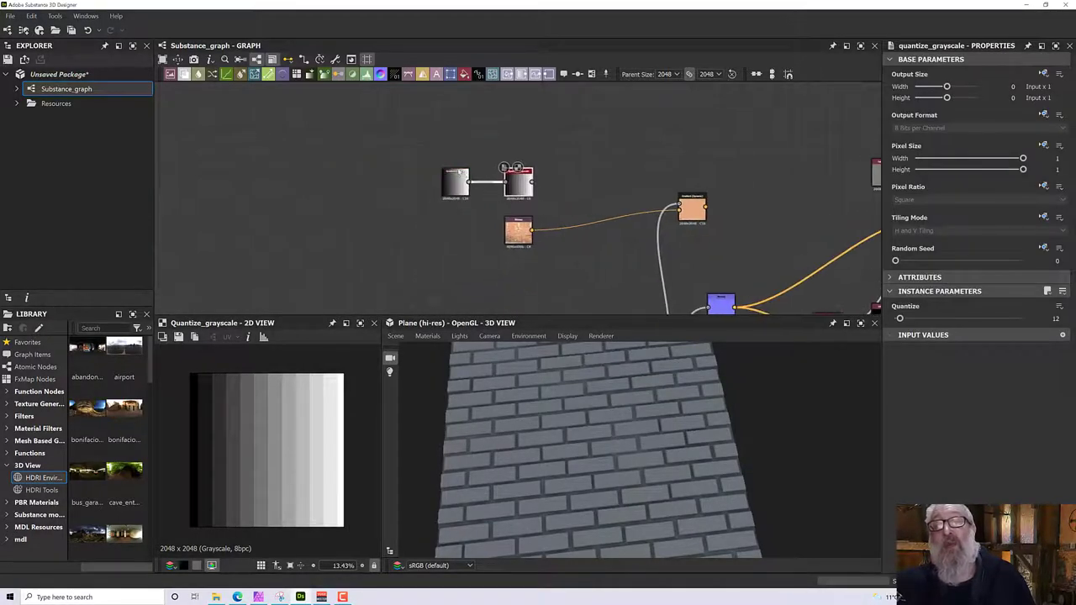
pyautogui.moveTo(535, 161); pyautogui.dragTo(444, 242)
pyautogui.moveTo(524, 236); pyautogui.dragTo(452, 266)
# - Add a Gradient (Dynamic) node fed by the brick photo and wire its output rightward
pyautogui.click(508, 219)
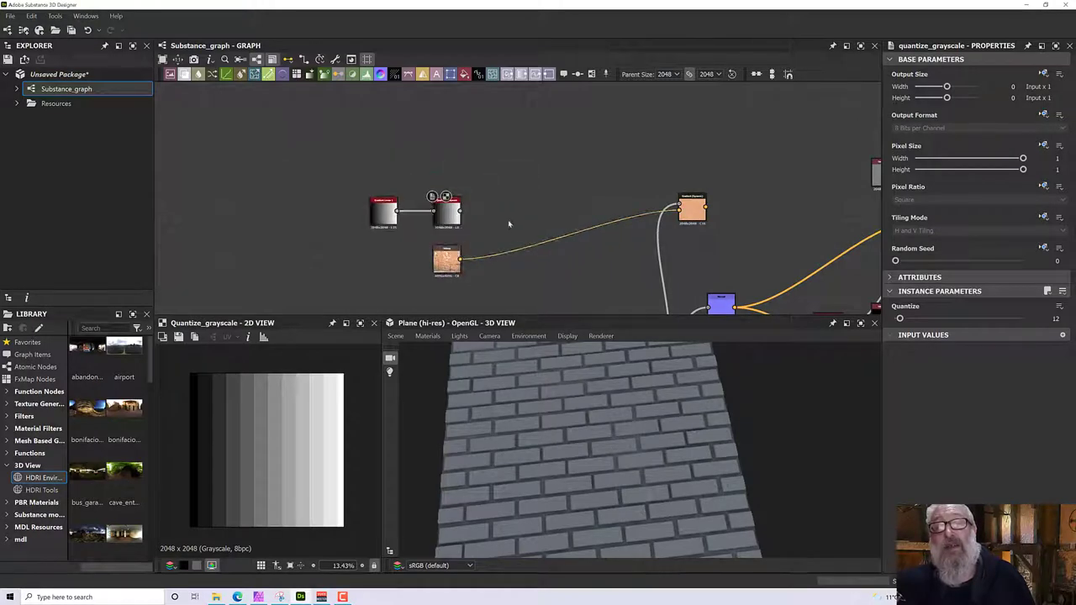
pyautogui.press('space')
pyautogui.write('gra')
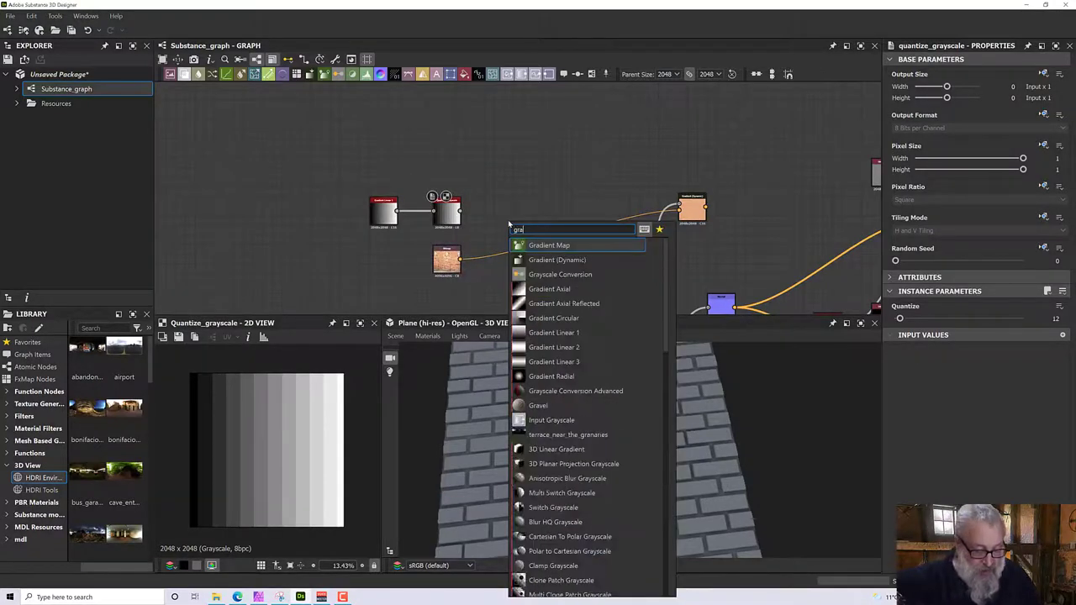
pyautogui.write('d')
pyautogui.click(544, 261)
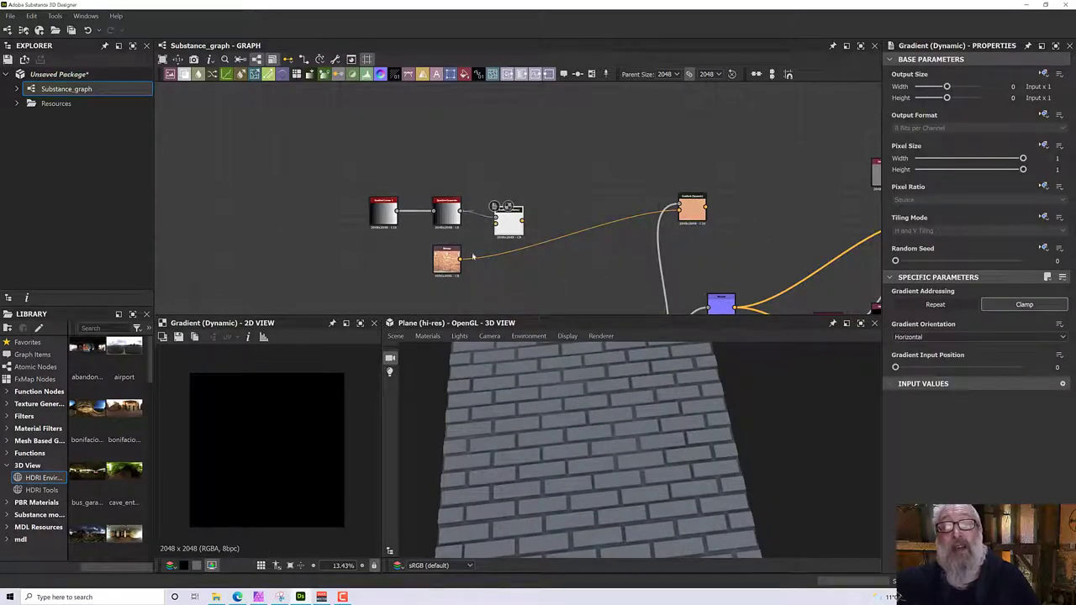
pyautogui.moveTo(460, 260); pyautogui.dragTo(495, 224)
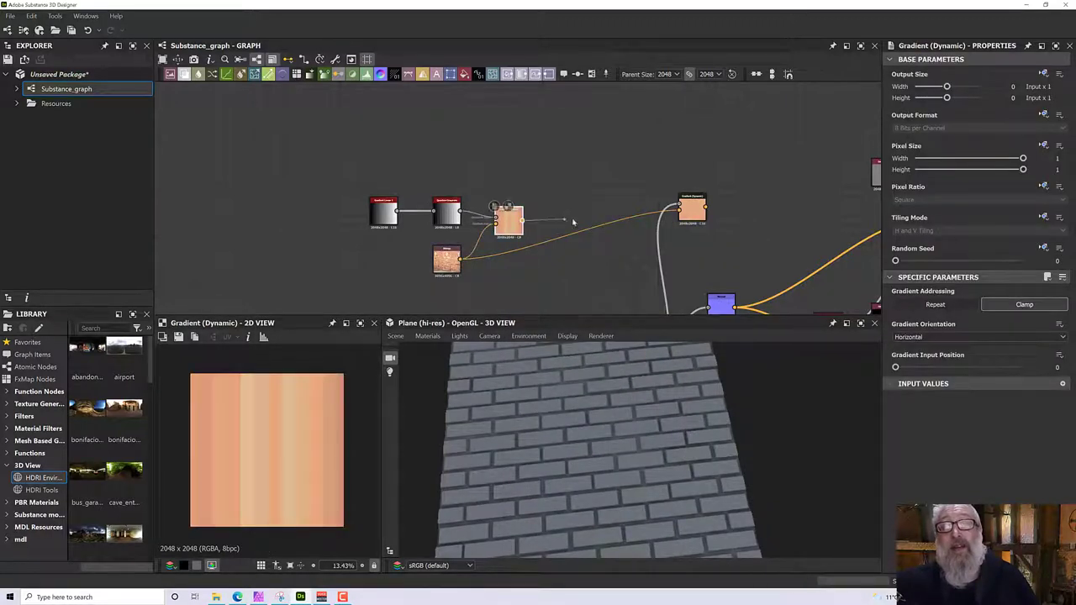
pyautogui.moveTo(572, 222); pyautogui.dragTo(679, 209)
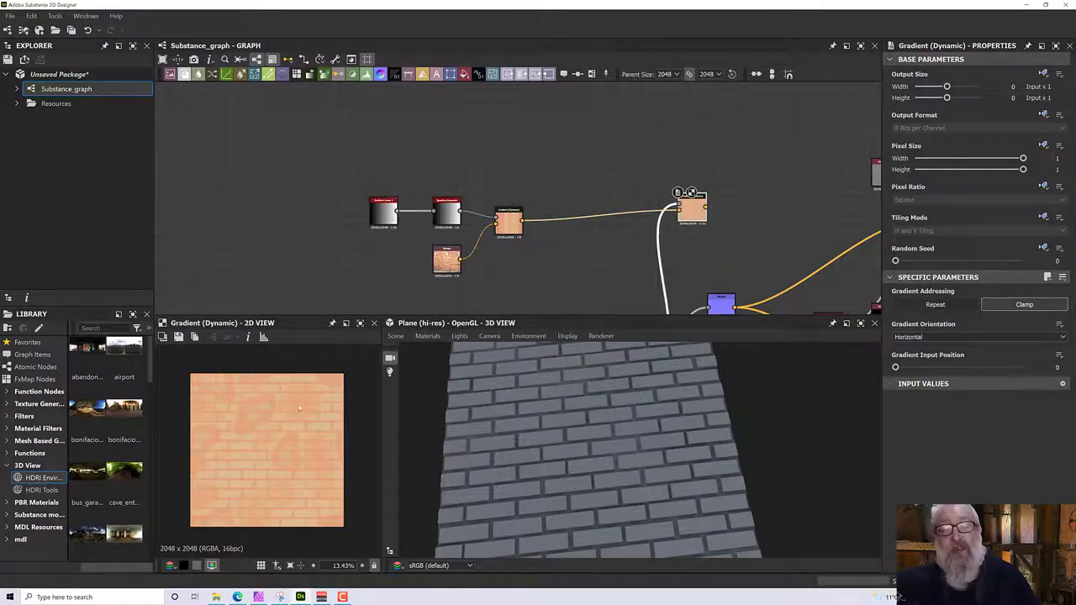
# - Connect the recoloured bricks to the top-right grey node, turning the plane orange-tan
pyautogui.scroll(5, 299, 408)
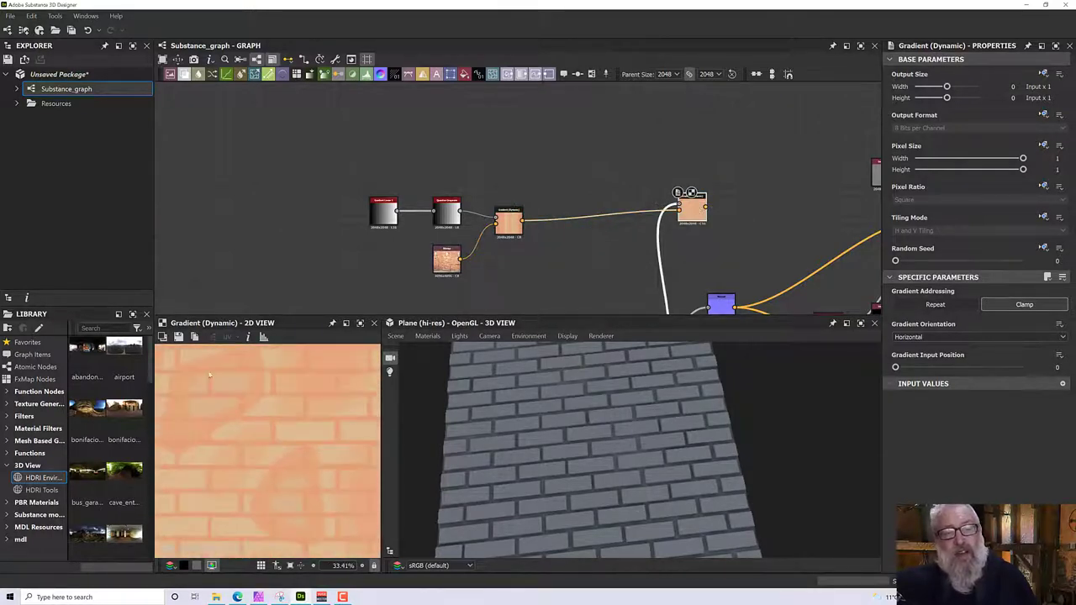
pyautogui.press('f')
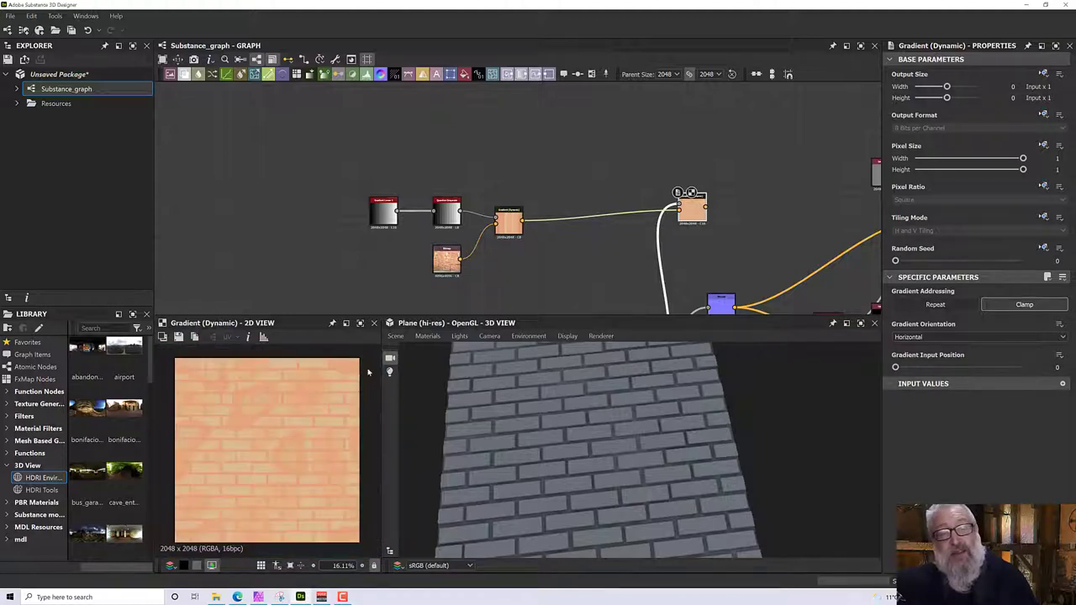
pyautogui.scroll(-1, 602, 260)
pyautogui.moveTo(602, 260); pyautogui.dragTo(367, 250, button='middle')
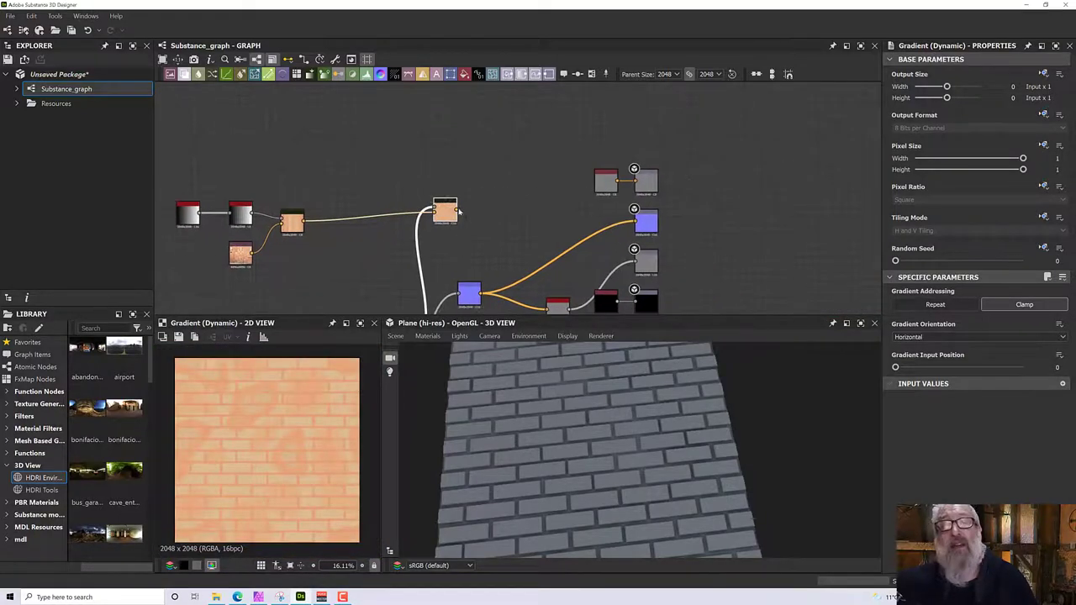
pyautogui.moveTo(458, 212); pyautogui.dragTo(633, 188)
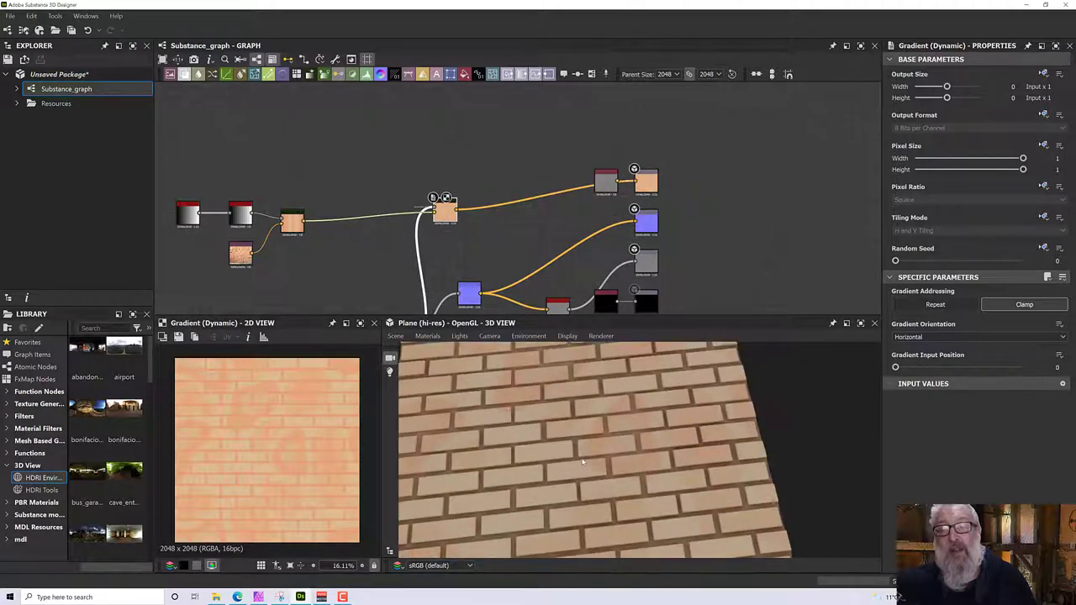
pyautogui.scroll(3, 582, 462)
pyautogui.moveTo(576, 456); pyautogui.dragTo(614, 437)
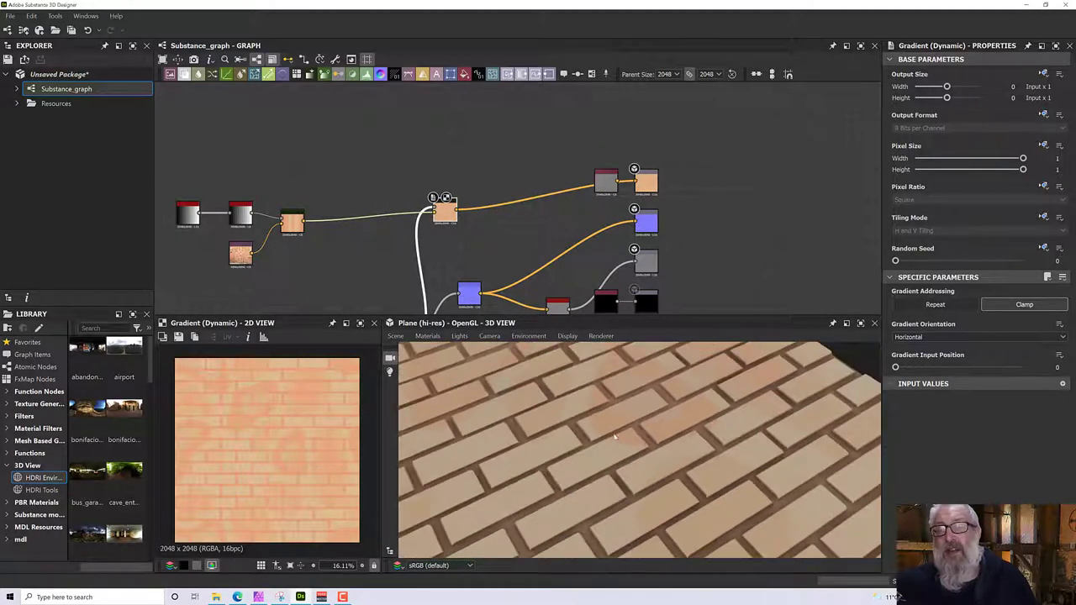
pyautogui.moveTo(363, 235); pyautogui.dragTo(624, 237, button='middle')
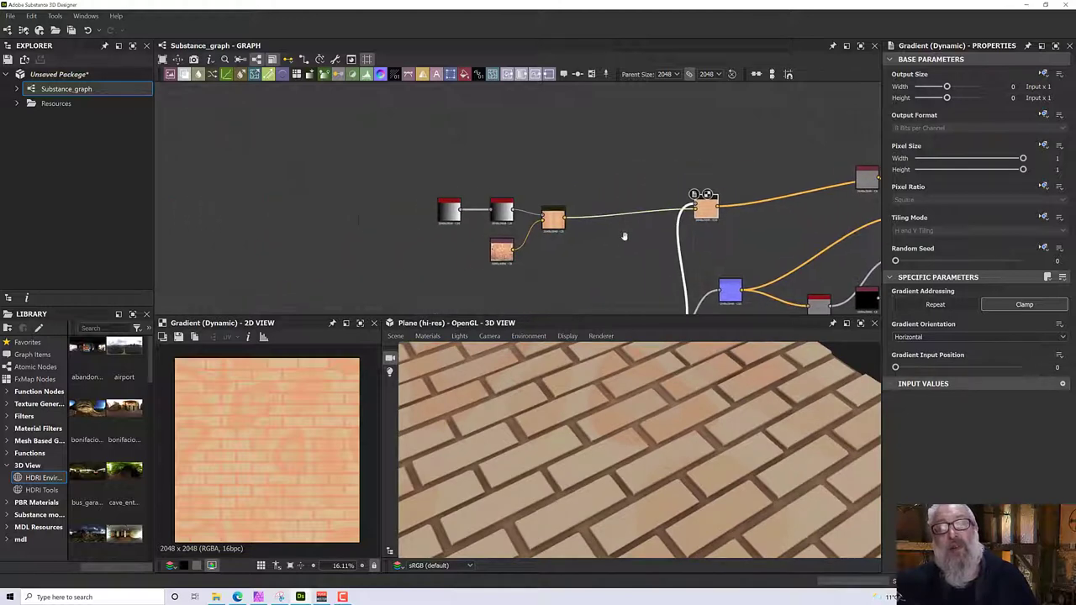
pyautogui.scroll(3, 532, 248)
# - Compare the bitmap and quantize outputs, then nudge Gradient Input Position upward
pyautogui.click(468, 250)
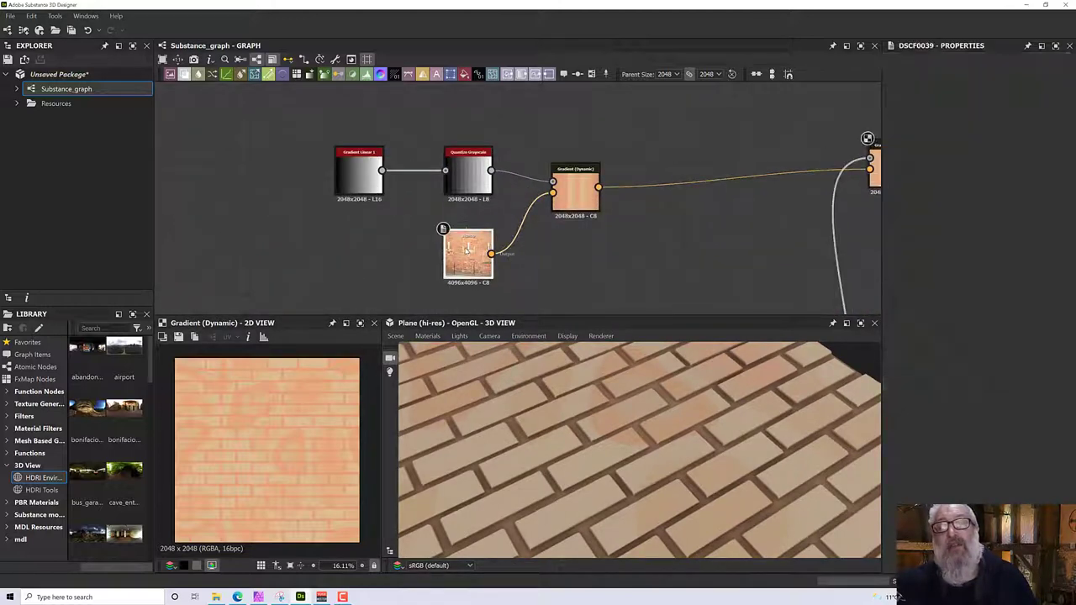
pyautogui.click(468, 173)
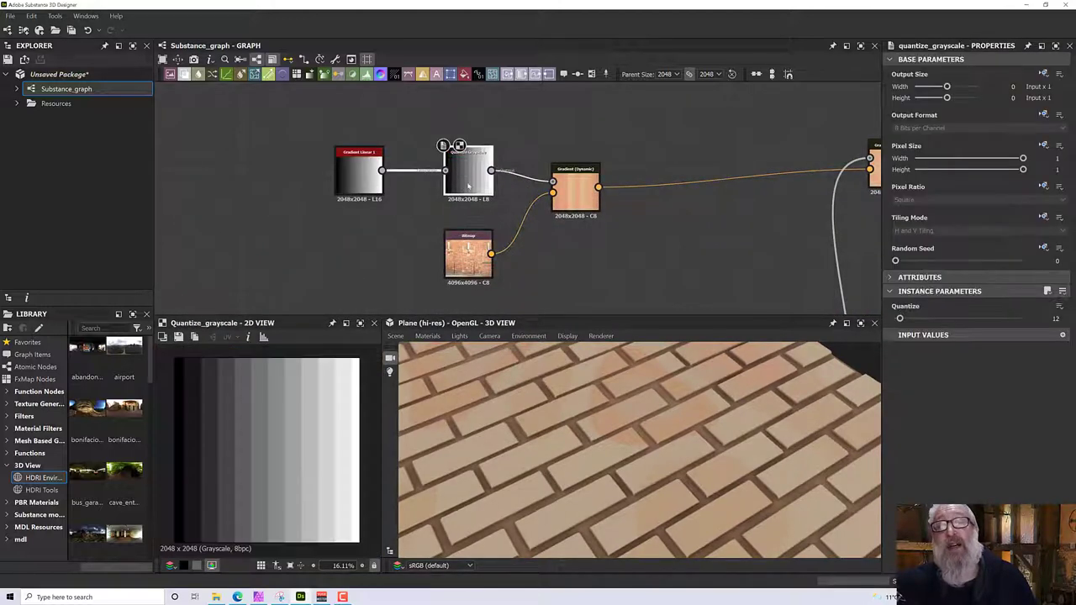
pyautogui.click(572, 195)
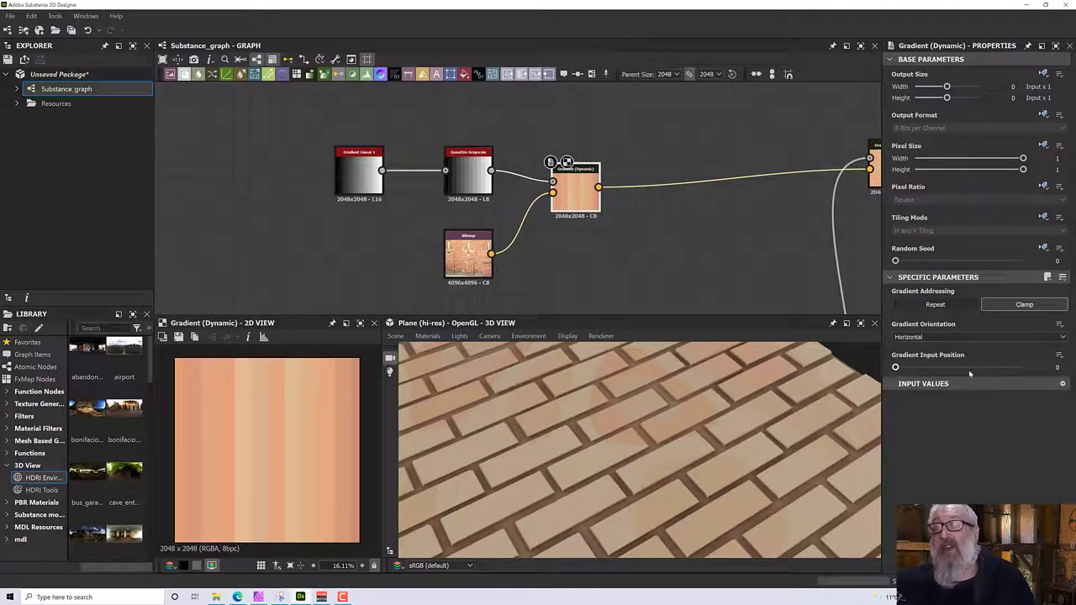
pyautogui.moveTo(896, 368); pyautogui.dragTo(910, 368)
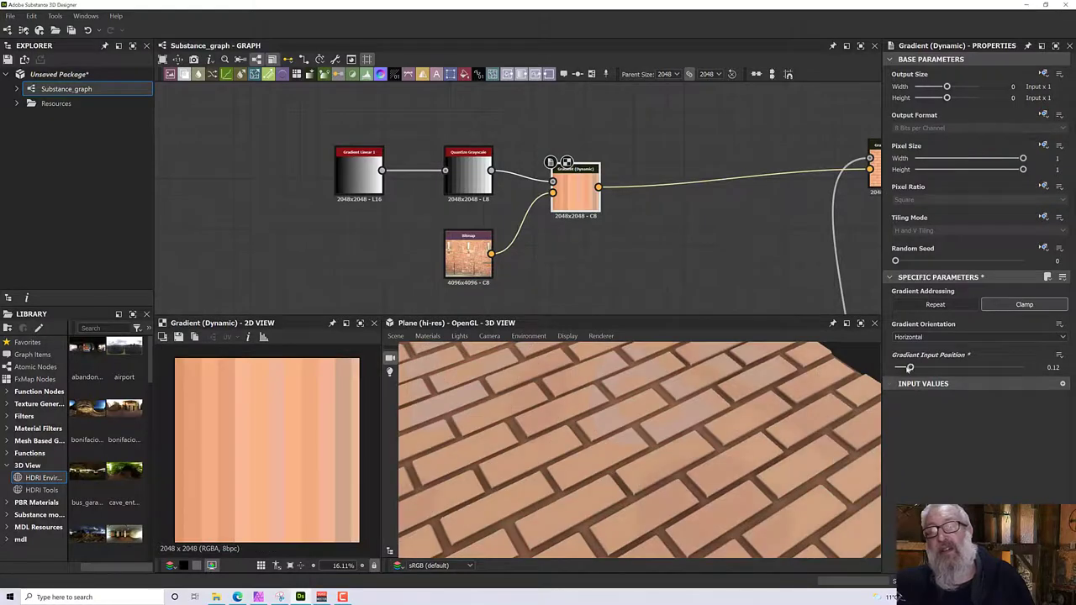
# - Raise Gradient Input Position to about 0.21 for mixed pale and deep orange bricks
pyautogui.click(469, 255)
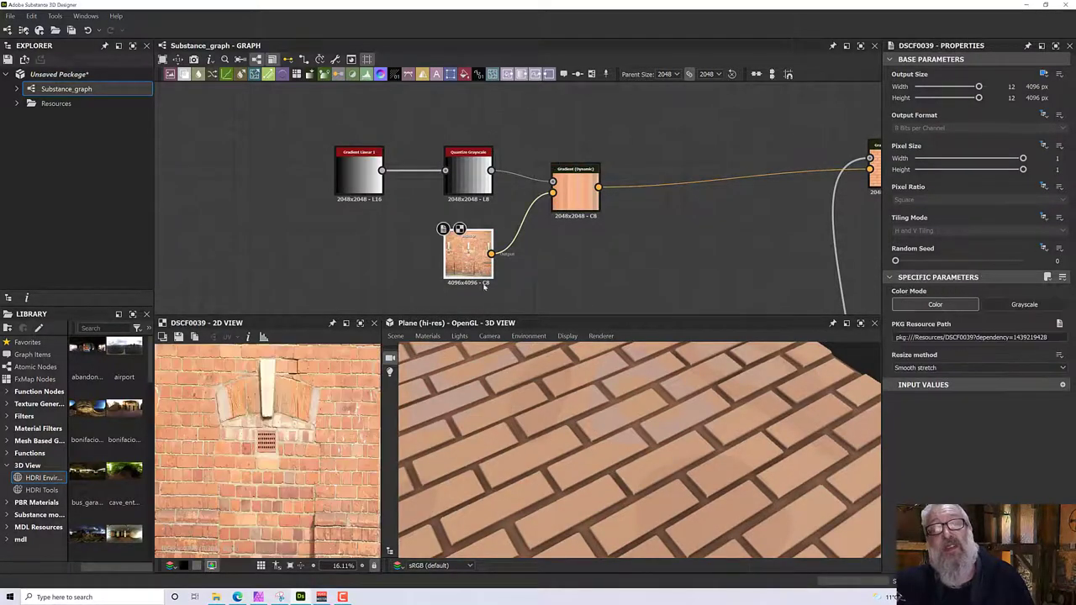
pyautogui.scroll(-3, 547, 402)
pyautogui.scroll(-3, 547, 402)
pyautogui.scroll(1, 377, 437)
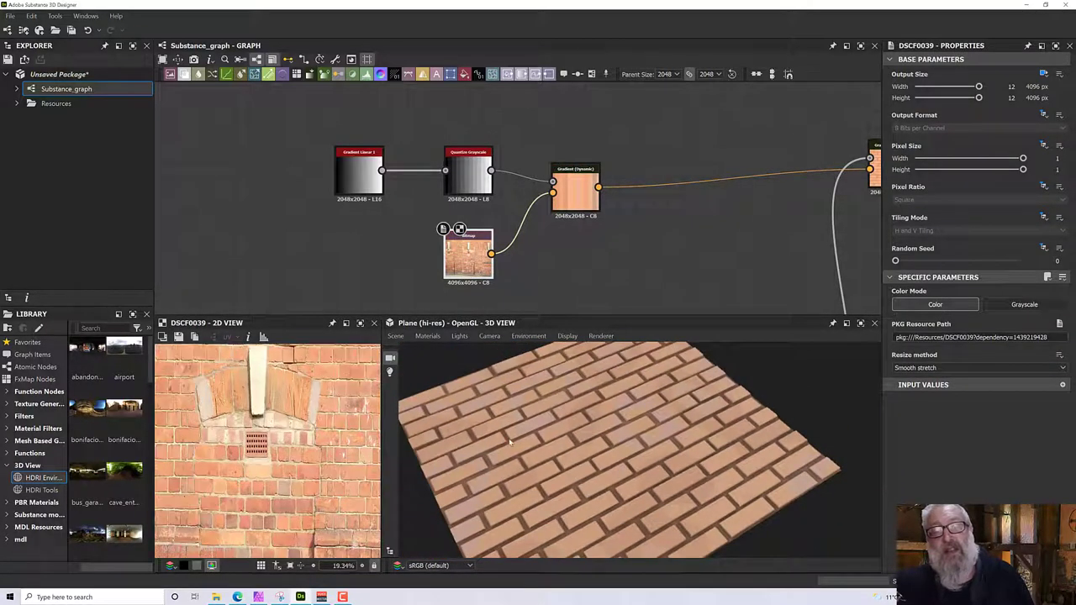
pyautogui.moveTo(510, 440); pyautogui.dragTo(588, 442)
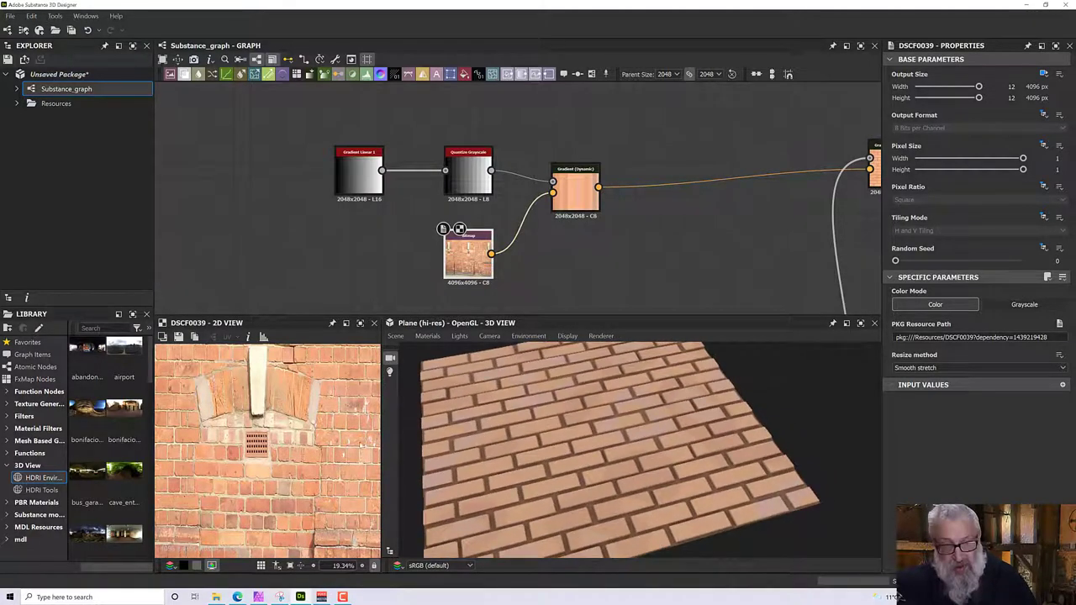
pyautogui.scroll(3, 362, 445)
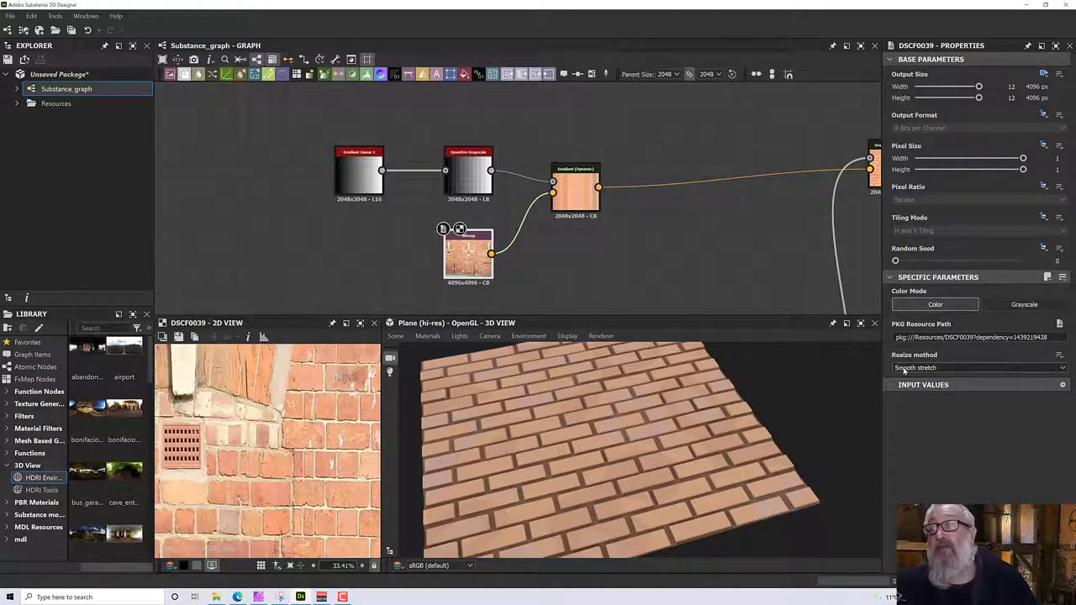
pyautogui.click(575, 193)
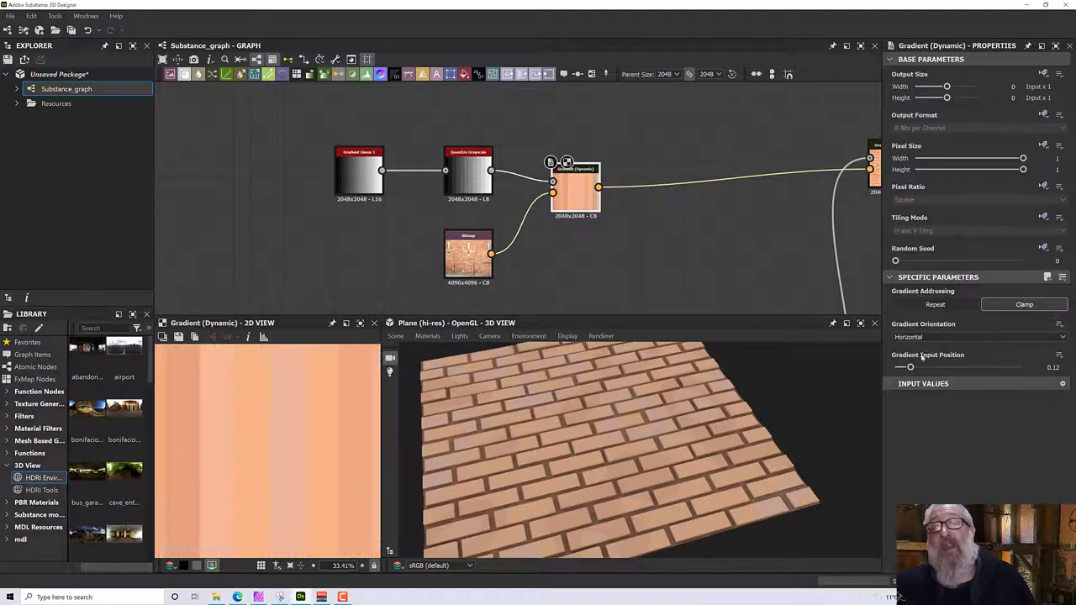
pyautogui.moveTo(911, 367); pyautogui.dragTo(921, 367)
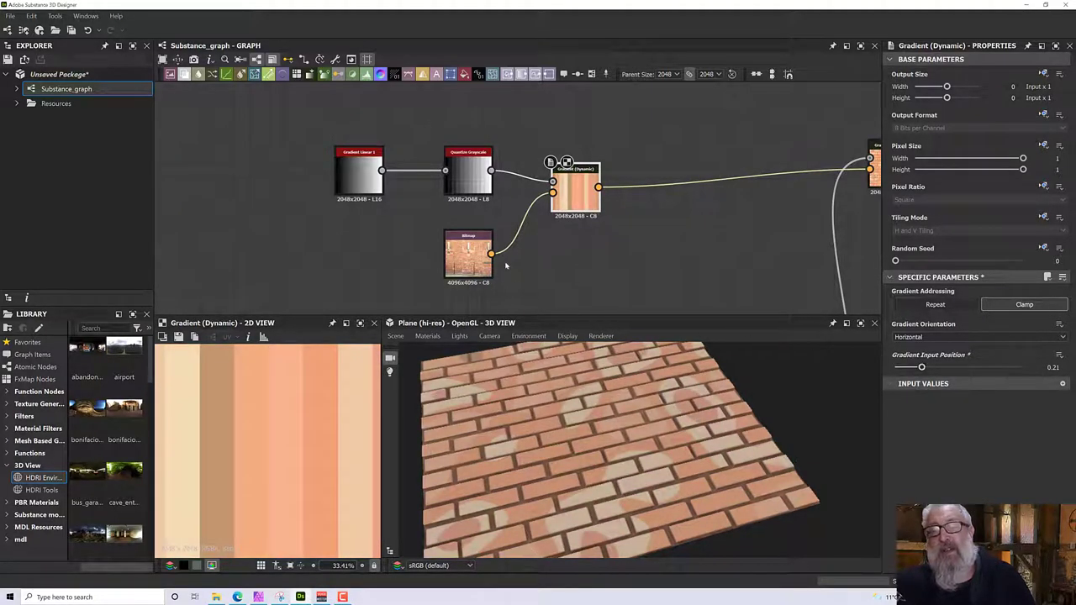
pyautogui.scroll(-1, 505, 265)
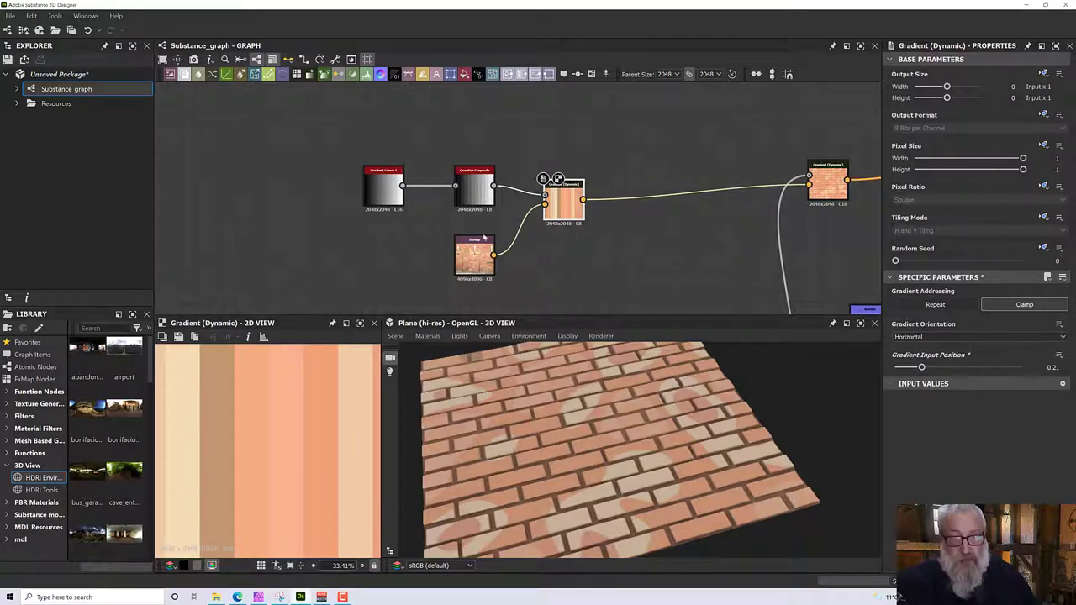
# - Insert an HSL node with Lightness 0.45 between the brick photo and Gradient (Dynamic)
pyautogui.moveTo(483, 239); pyautogui.dragTo(392, 239)
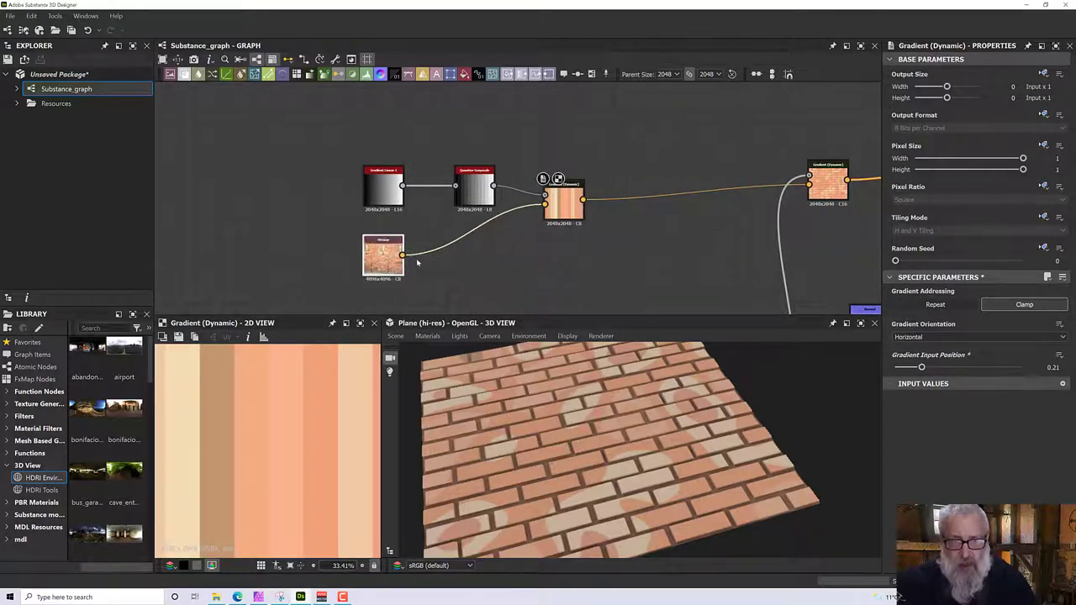
pyautogui.click(482, 269)
pyautogui.press('space')
pyautogui.write('hsl')
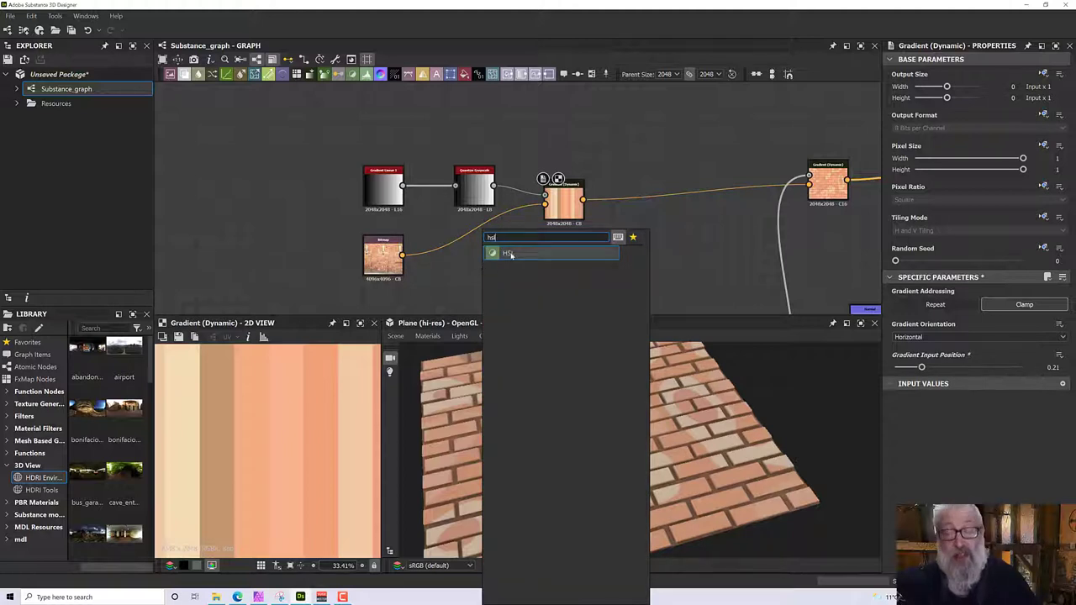
pyautogui.press('Return')
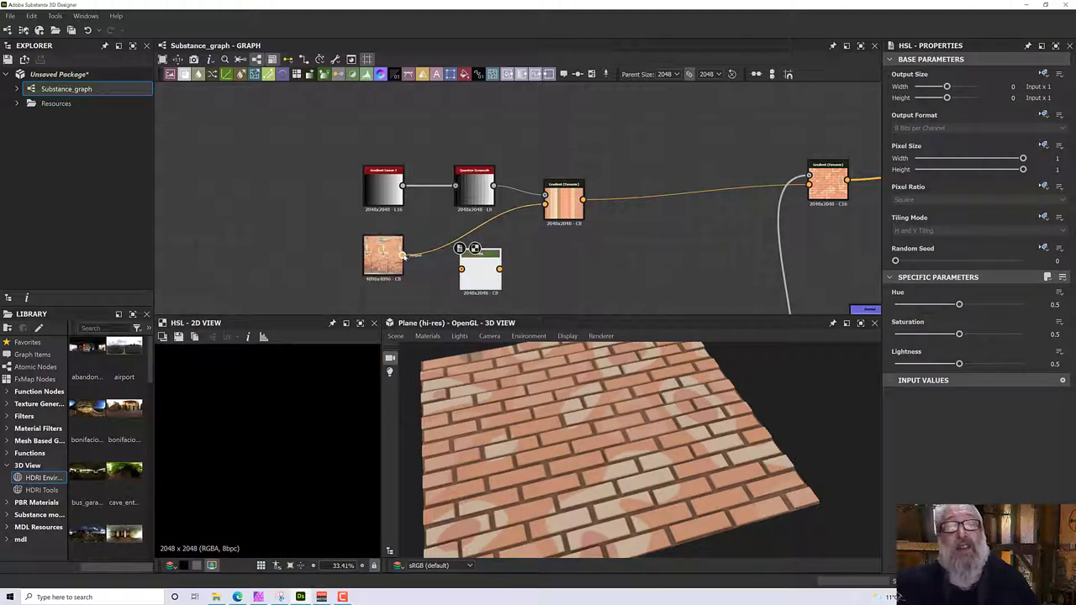
pyautogui.moveTo(462, 274); pyautogui.dragTo(484, 254)
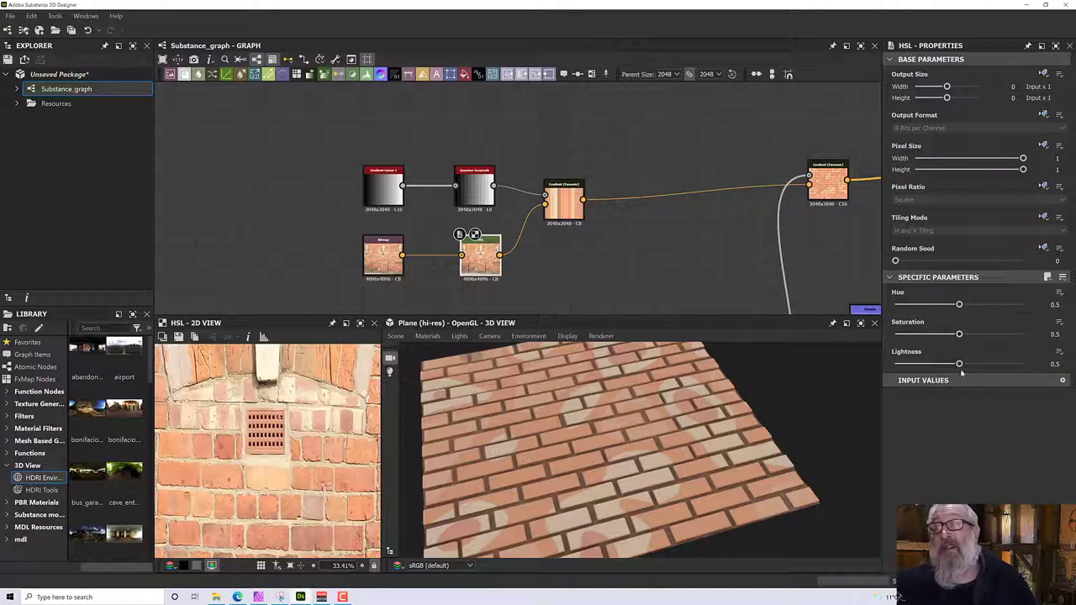
pyautogui.moveTo(959, 364); pyautogui.dragTo(952, 365)
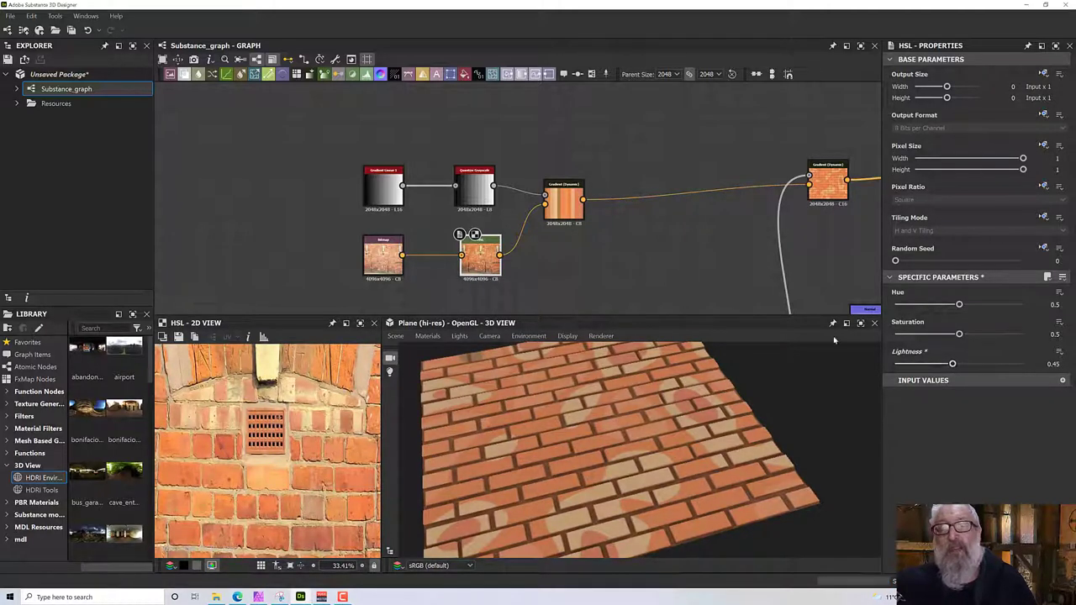
pyautogui.scroll(-2, 556, 241)
pyautogui.moveTo(630, 410); pyautogui.dragTo(663, 437)
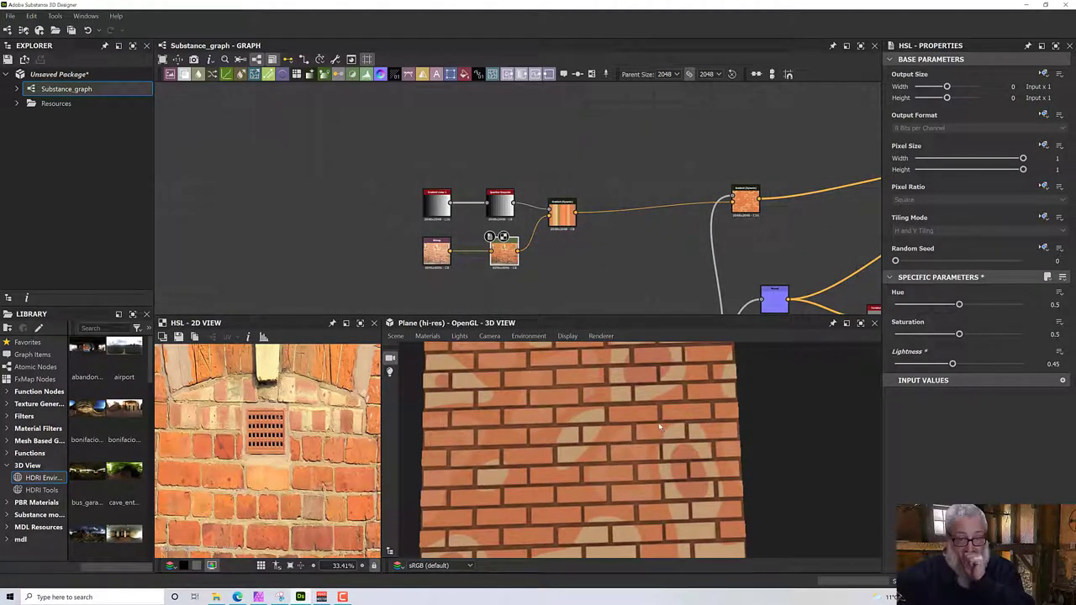
pyautogui.click(741, 202)
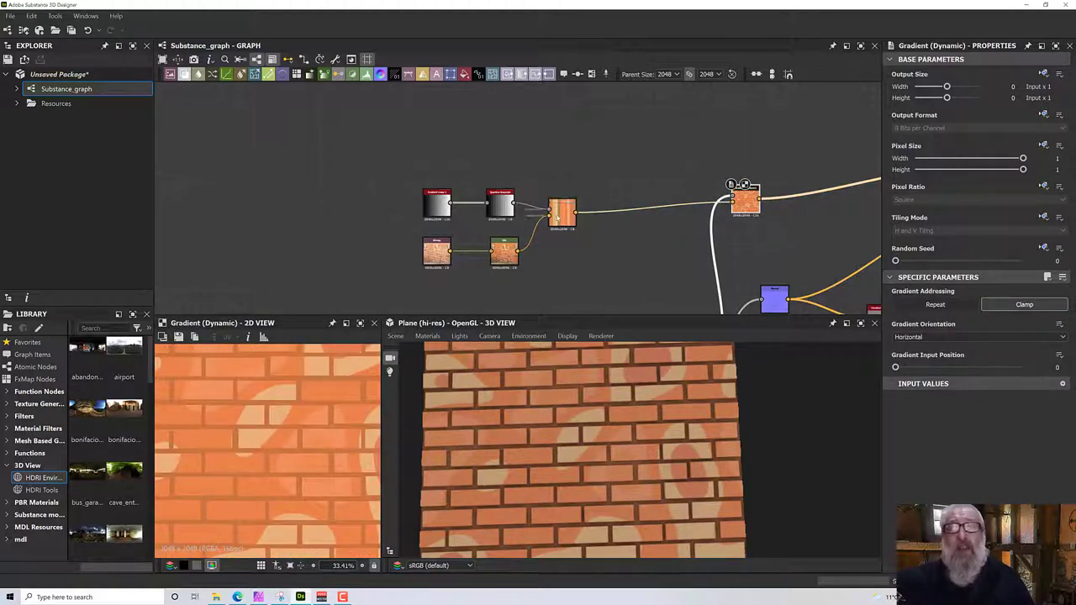
# - Rearrange the graph, shifting the orange gradient node right and the noise/brick/blend group left
pyautogui.moveTo(705, 285); pyautogui.dragTo(663, 150, button='middle')
pyautogui.click(646, 221)
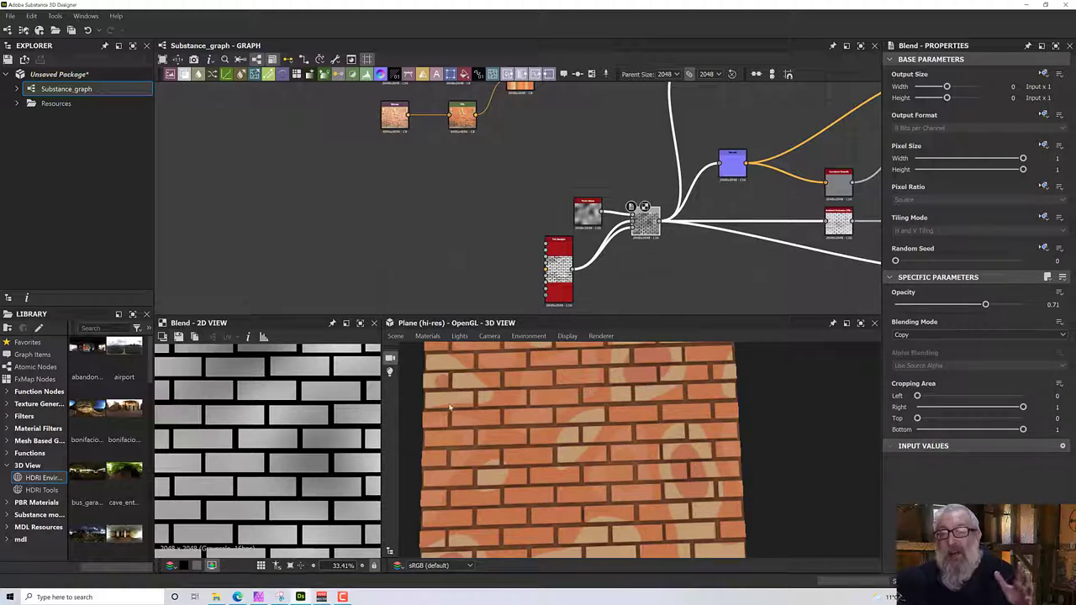
pyautogui.scroll(-3, 316, 424)
pyautogui.moveTo(480, 221); pyautogui.dragTo(429, 313, button='middle')
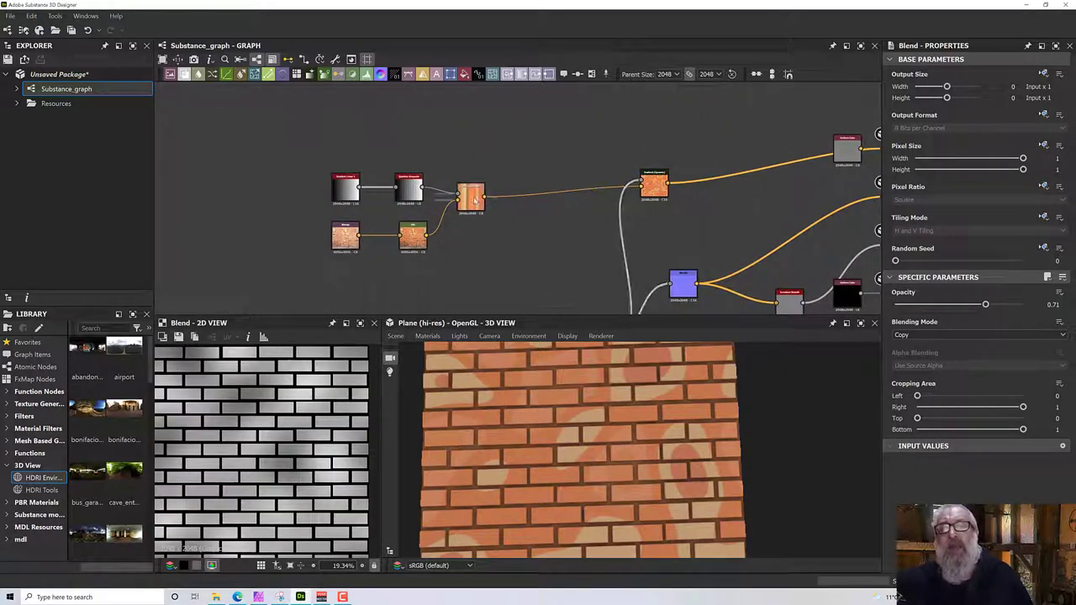
pyautogui.moveTo(588, 228); pyautogui.dragTo(456, 259, button='middle')
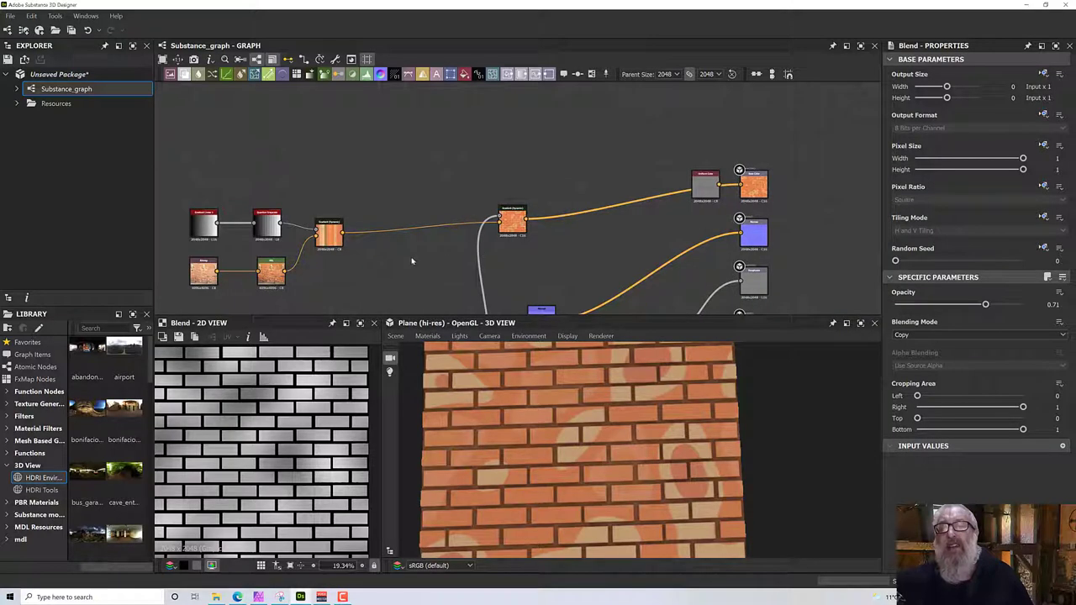
pyautogui.moveTo(515, 232); pyautogui.dragTo(570, 231)
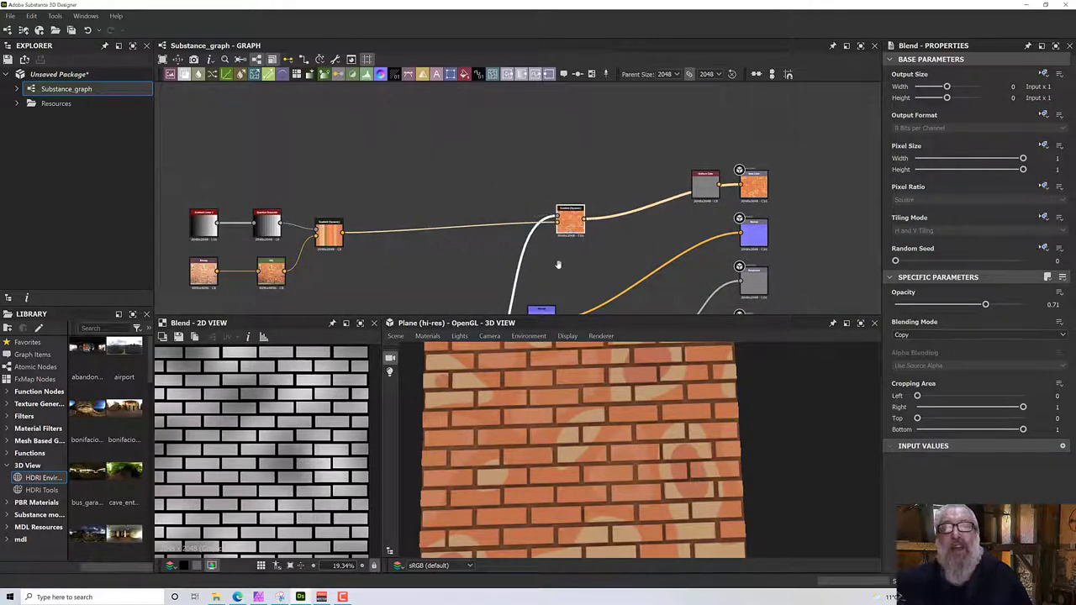
pyautogui.moveTo(557, 264); pyautogui.dragTo(399, 183, button='middle')
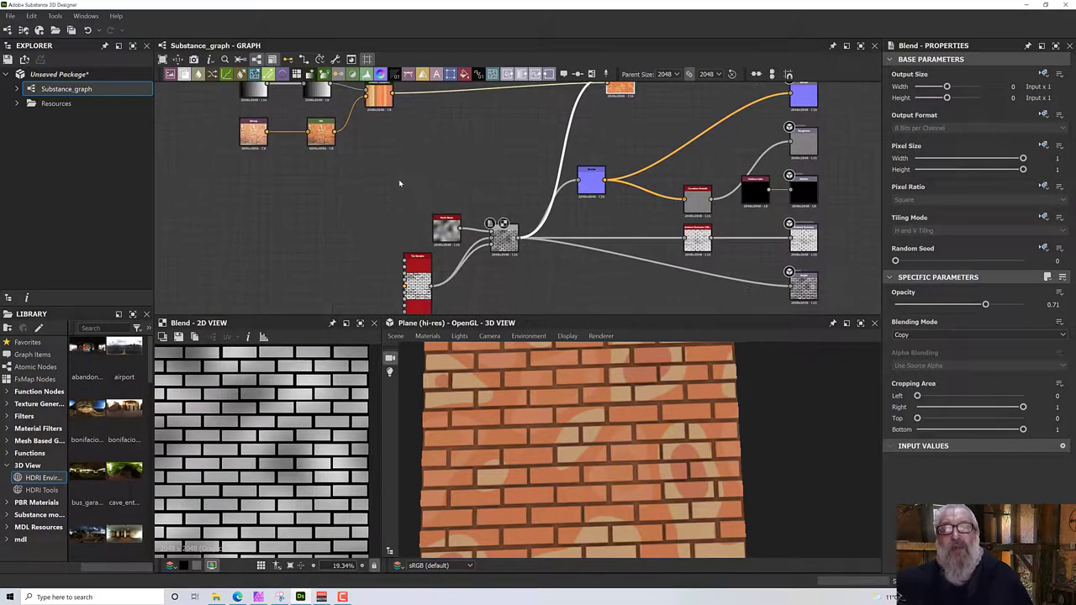
pyautogui.moveTo(398, 179); pyautogui.dragTo(514, 311)
pyautogui.moveTo(503, 238); pyautogui.dragTo(301, 238)
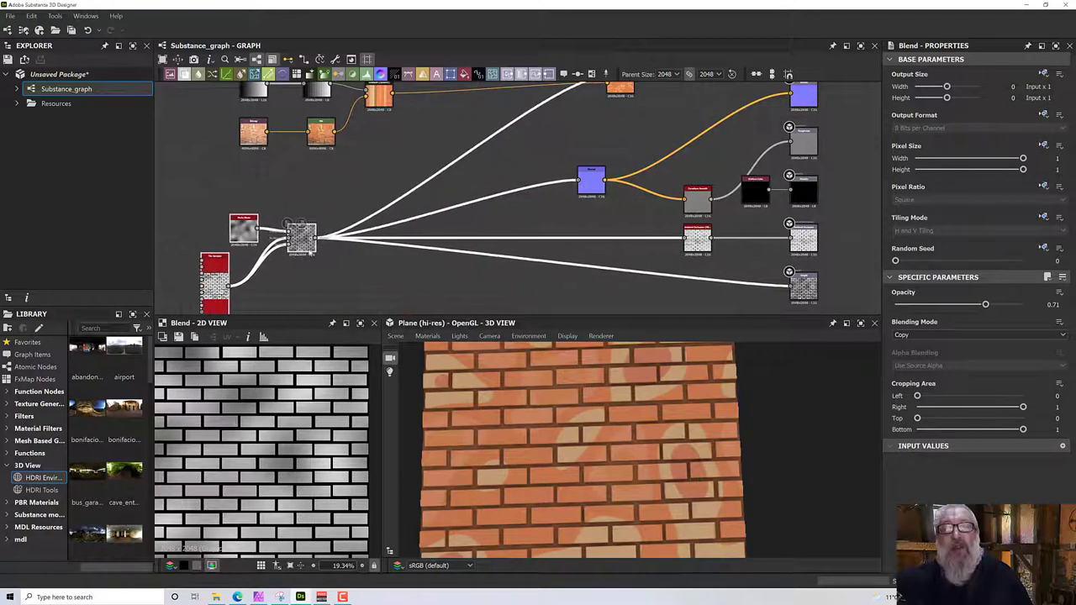
pyautogui.moveTo(487, 170); pyautogui.dragTo(487, 244, button='middle')
pyautogui.click(487, 245)
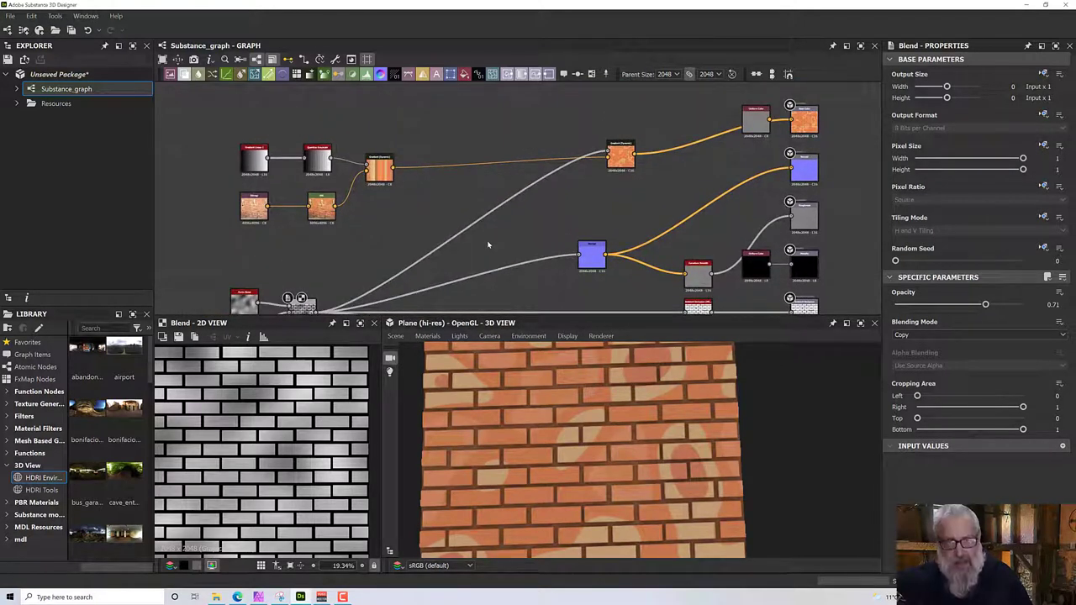
# - Add a Dirt 4 noise node from the 'noise' search and move it up and left
pyautogui.press('space')
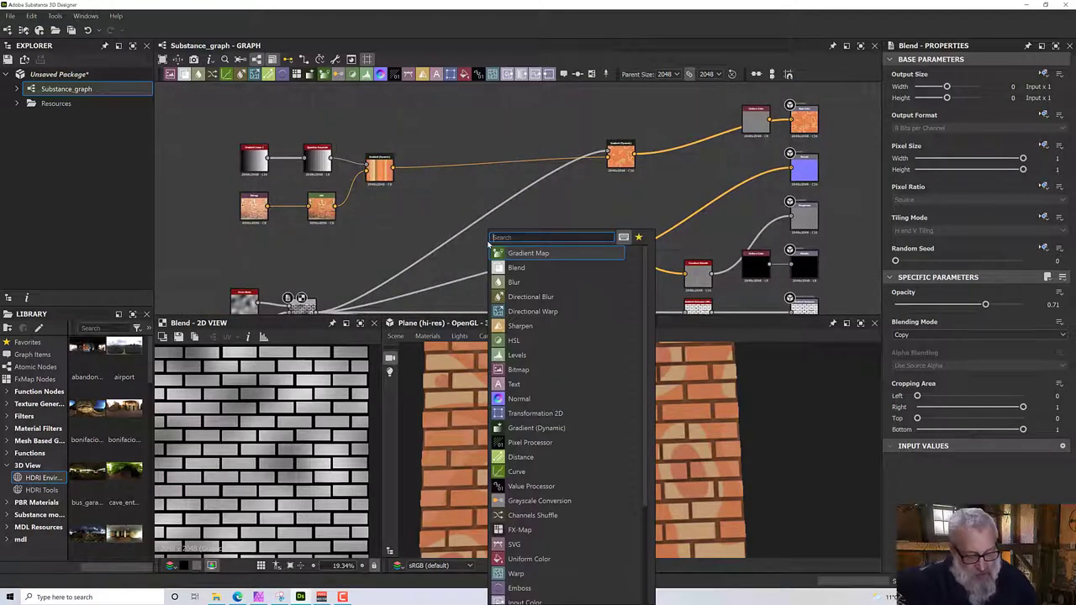
pyautogui.write('noise')
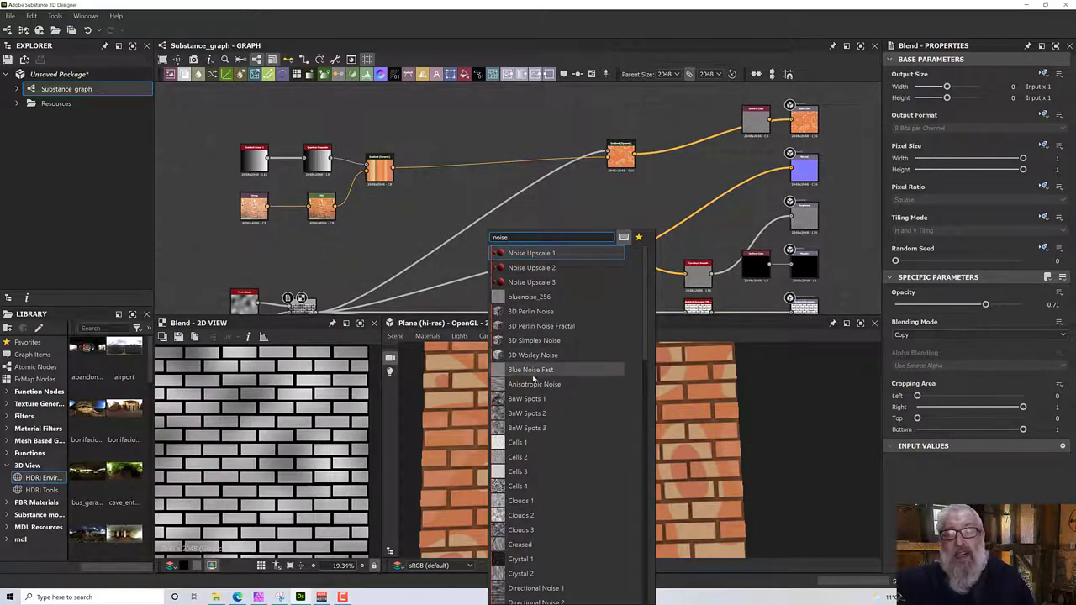
pyautogui.scroll(-2, 542, 494)
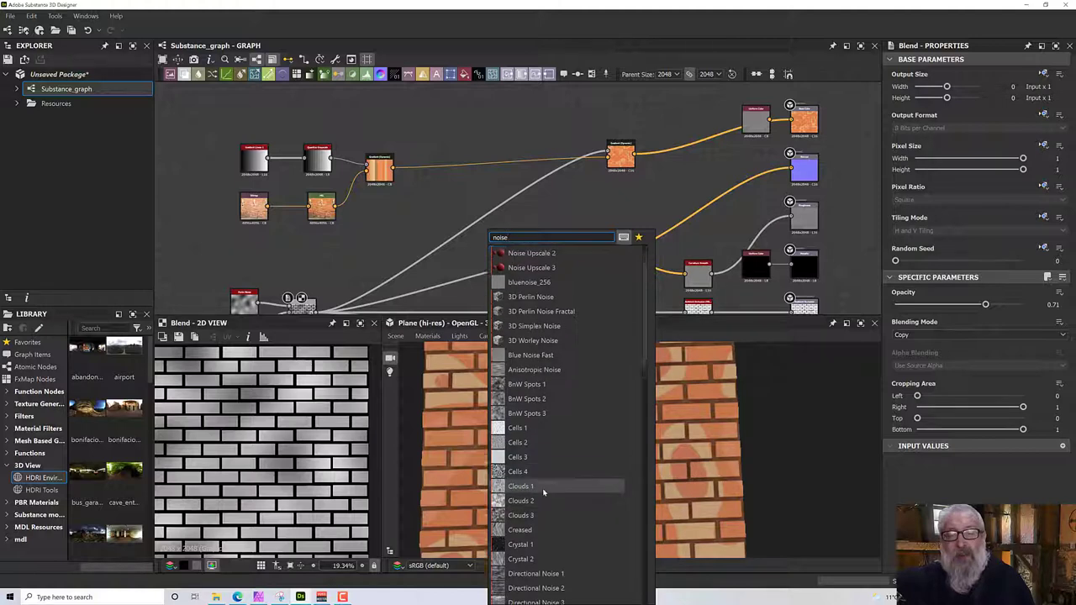
pyautogui.scroll(-2, 543, 494)
pyautogui.scroll(-2, 541, 502)
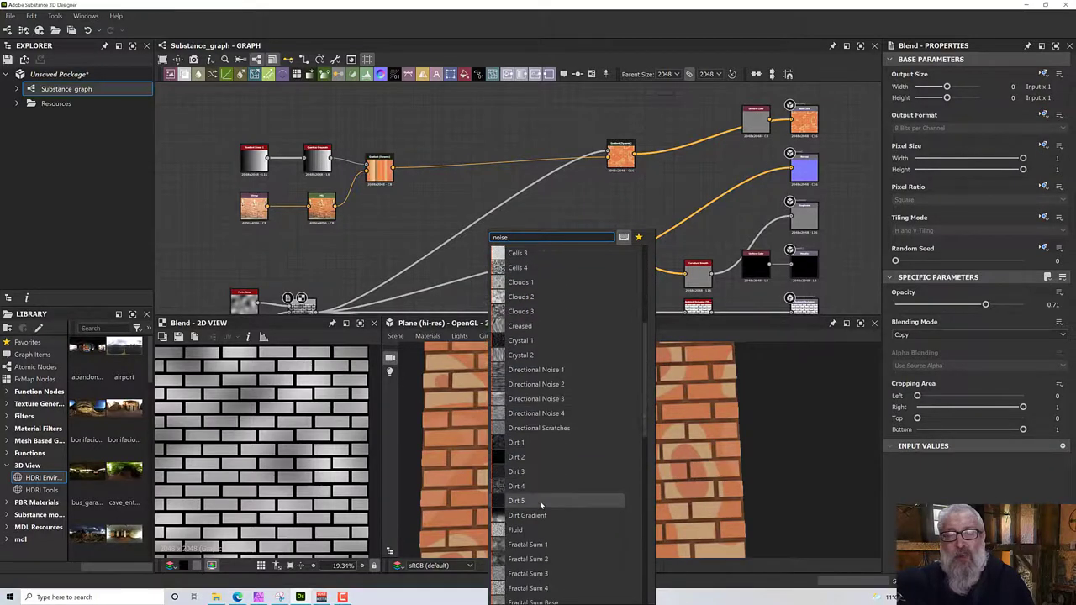
pyautogui.click(533, 485)
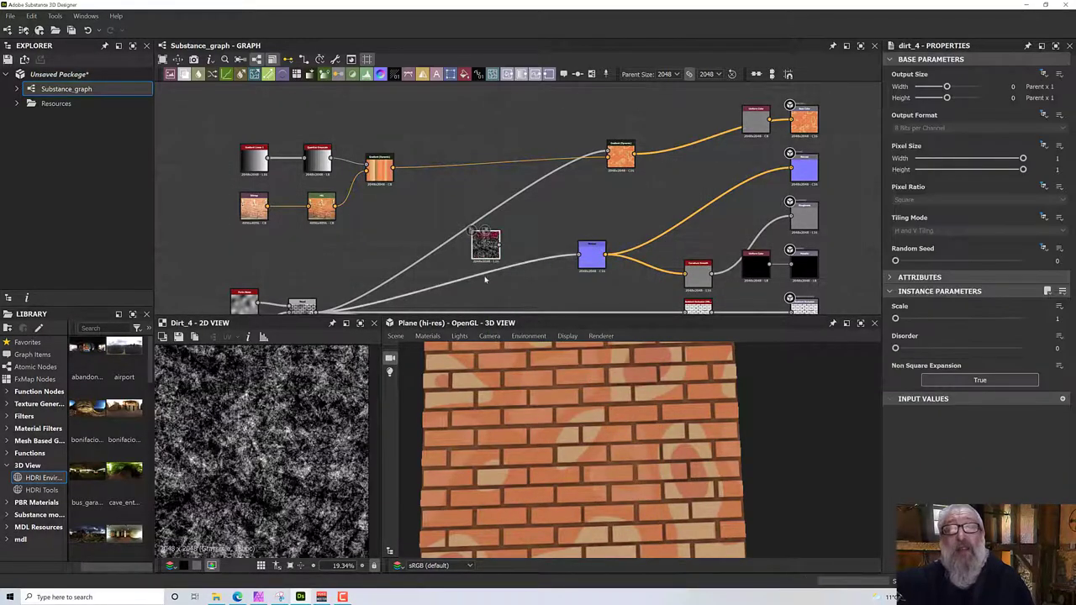
pyautogui.moveTo(485, 245); pyautogui.dragTo(426, 214)
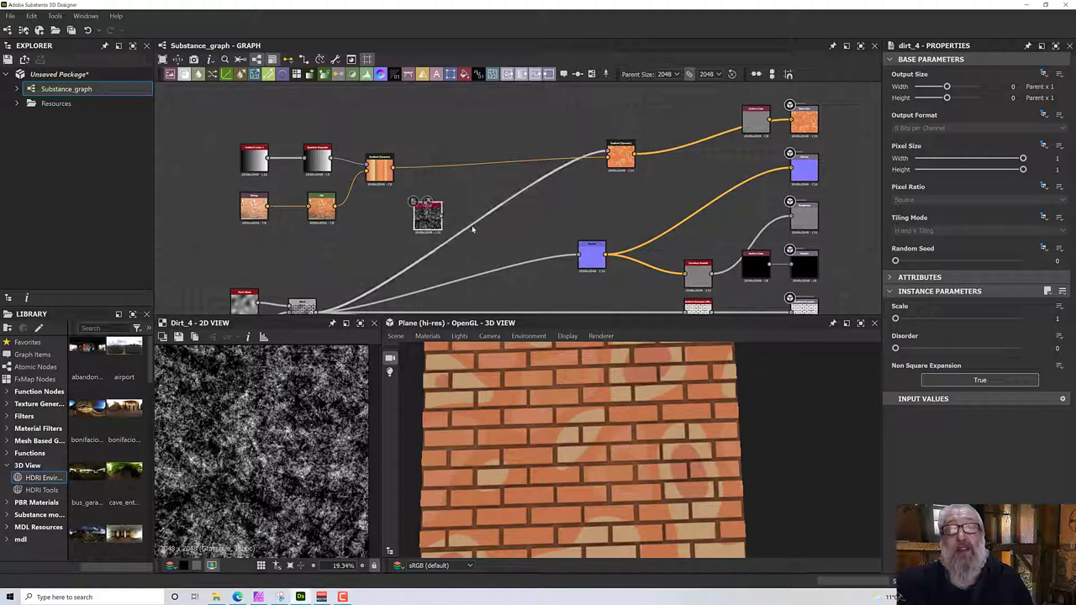
# - Add a Blend node using the 'blen' search
pyautogui.press('space')
pyautogui.write('blend')
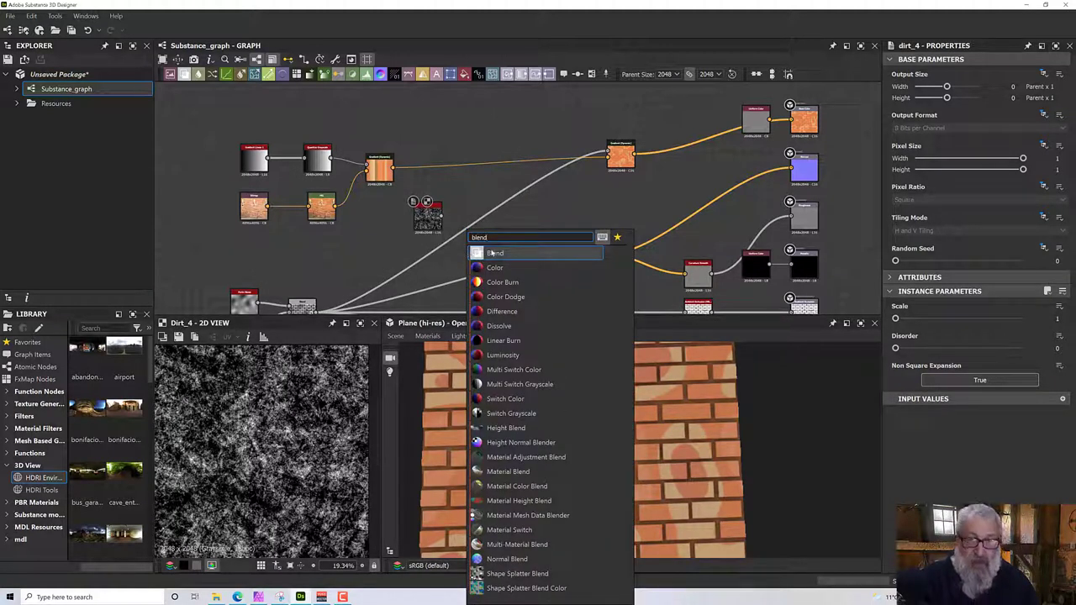
pyautogui.click(494, 252)
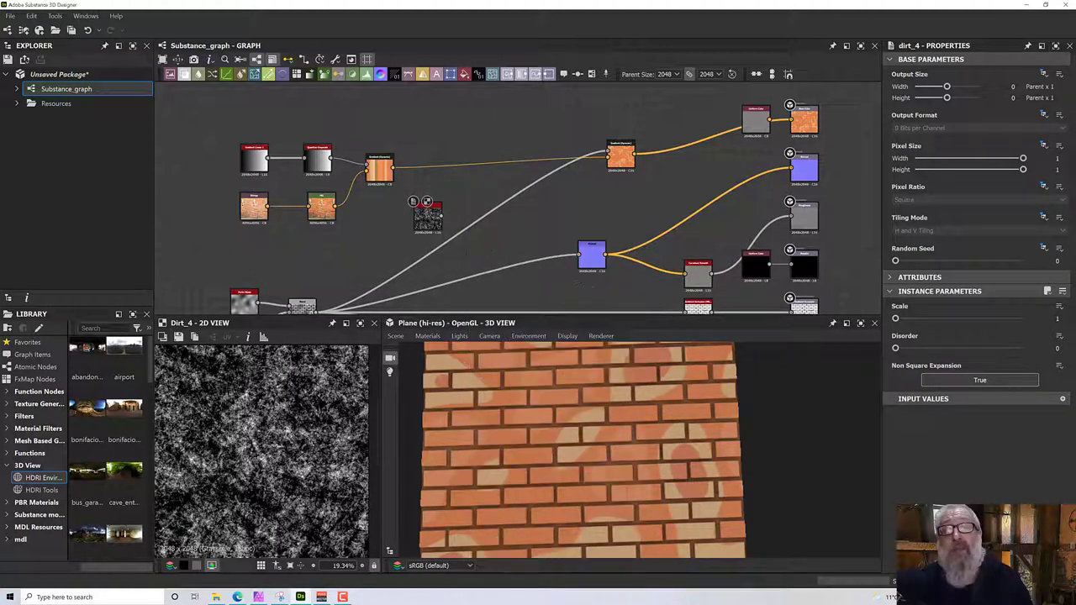
# - Wire the Dirt 4 noise into the Blend node, with the brick pattern as its Background
pyautogui.moveTo(440, 217); pyautogui.dragTo(454, 241)
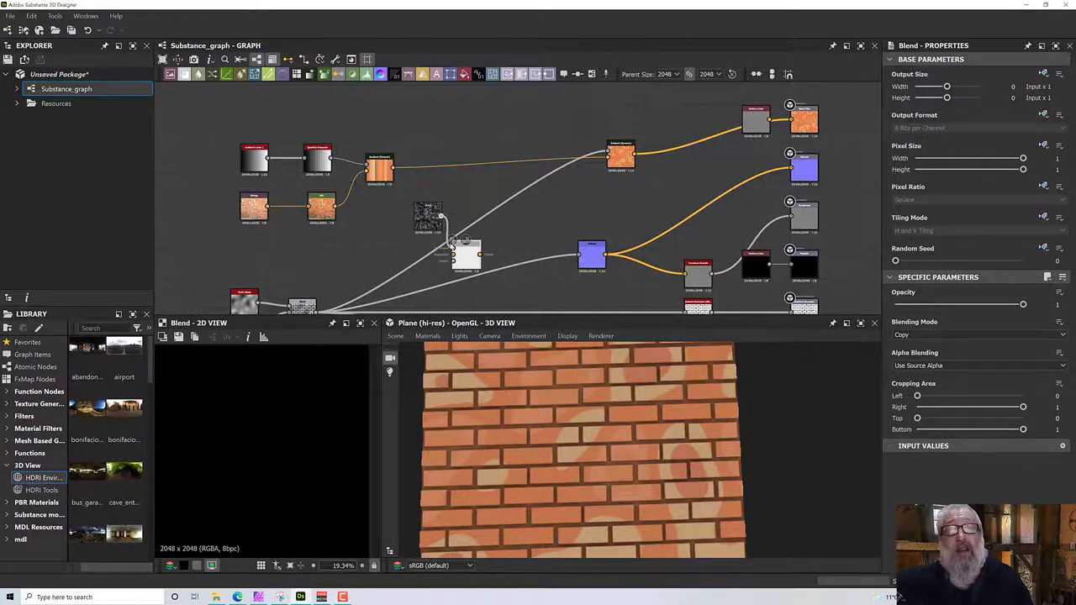
pyautogui.moveTo(397, 266); pyautogui.dragTo(401, 232, button='middle')
pyautogui.moveTo(321, 272); pyautogui.dragTo(461, 222)
# - Lower the Blend opacity to 0.41 so the grey bricks show through
pyautogui.scroll(5, 471, 221)
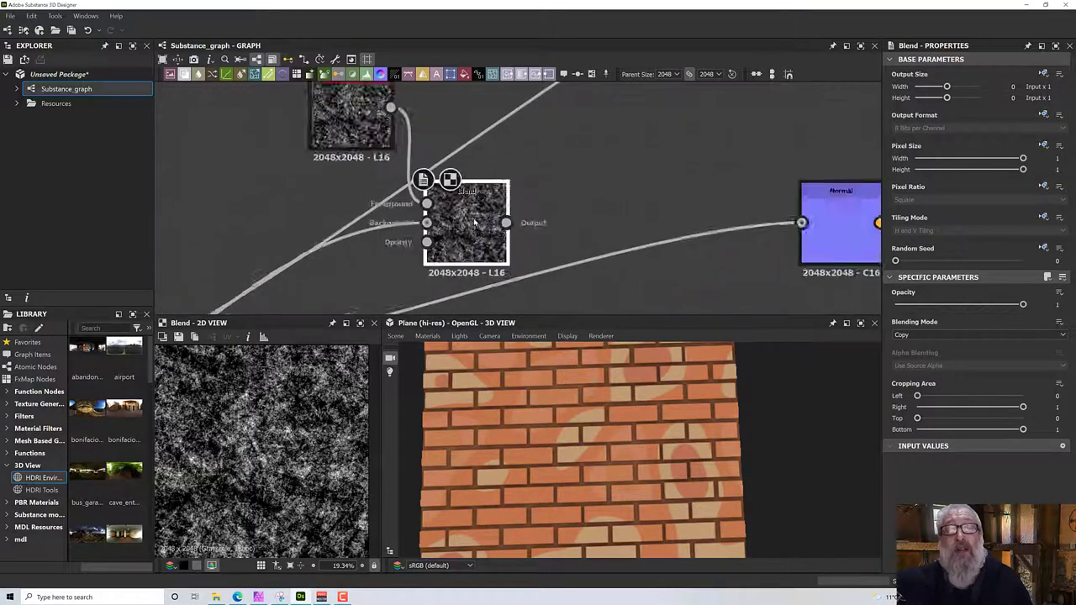
pyautogui.scroll(3, 474, 223)
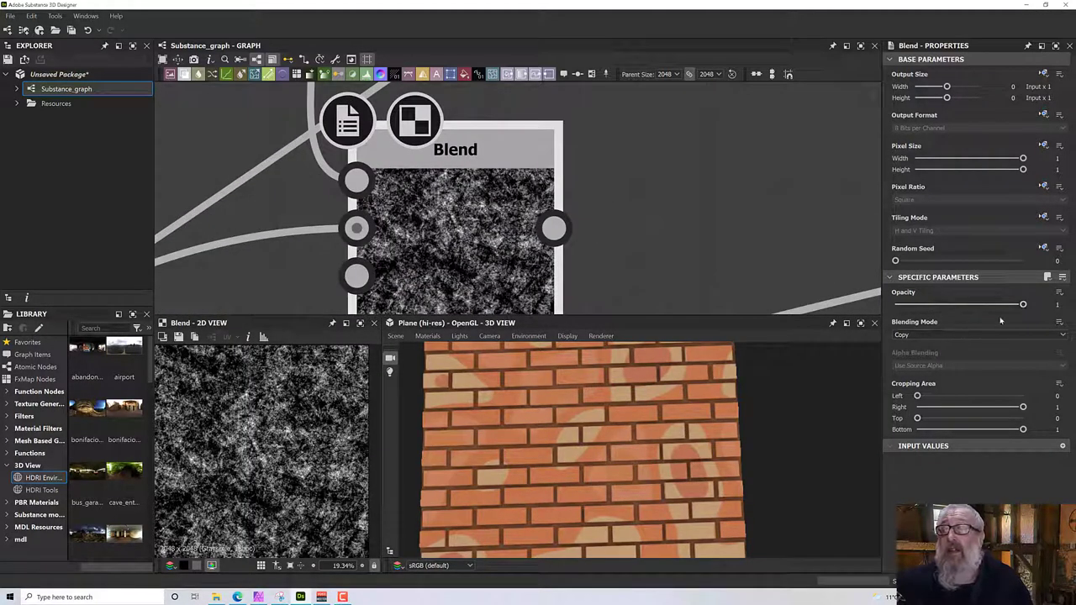
pyautogui.moveTo(1021, 305); pyautogui.dragTo(947, 305)
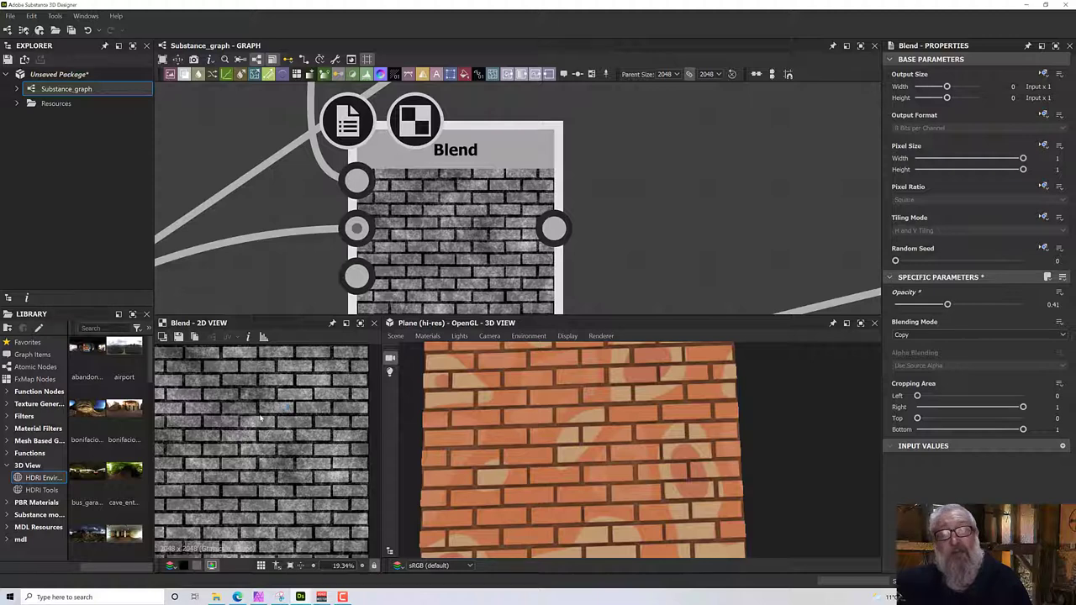
pyautogui.scroll(-3, 260, 418)
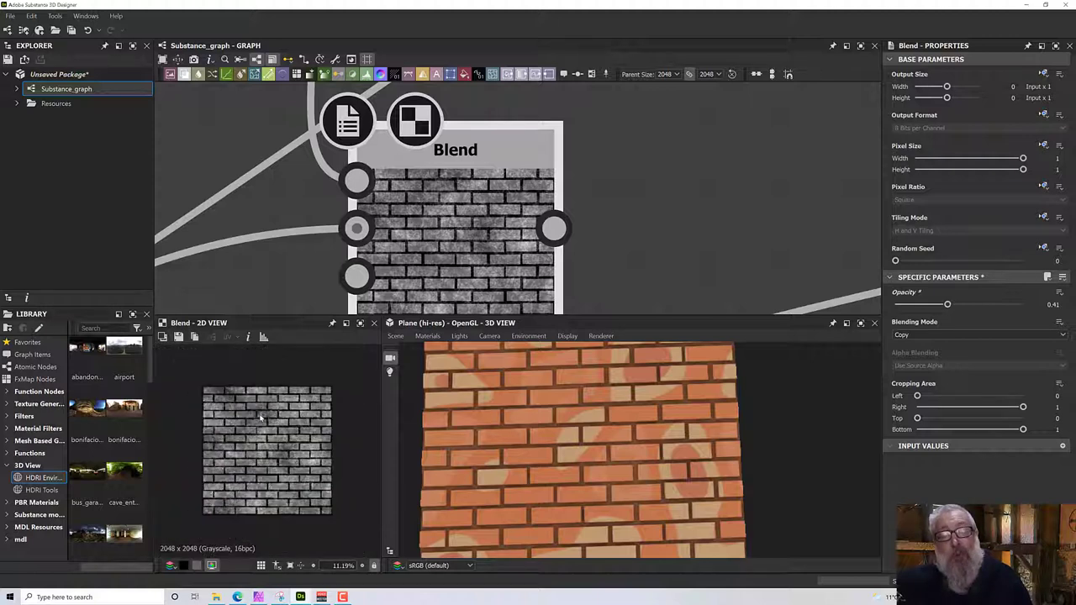
pyautogui.scroll(3, 262, 418)
pyautogui.scroll(-1, 262, 417)
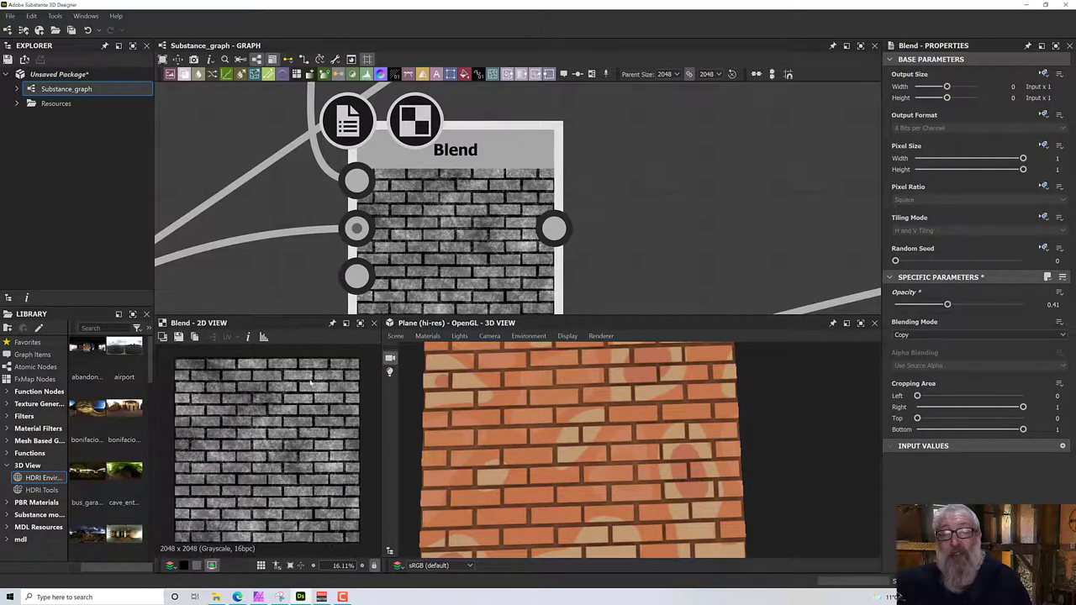
pyautogui.scroll(-2, 399, 271)
pyautogui.scroll(-4, 399, 270)
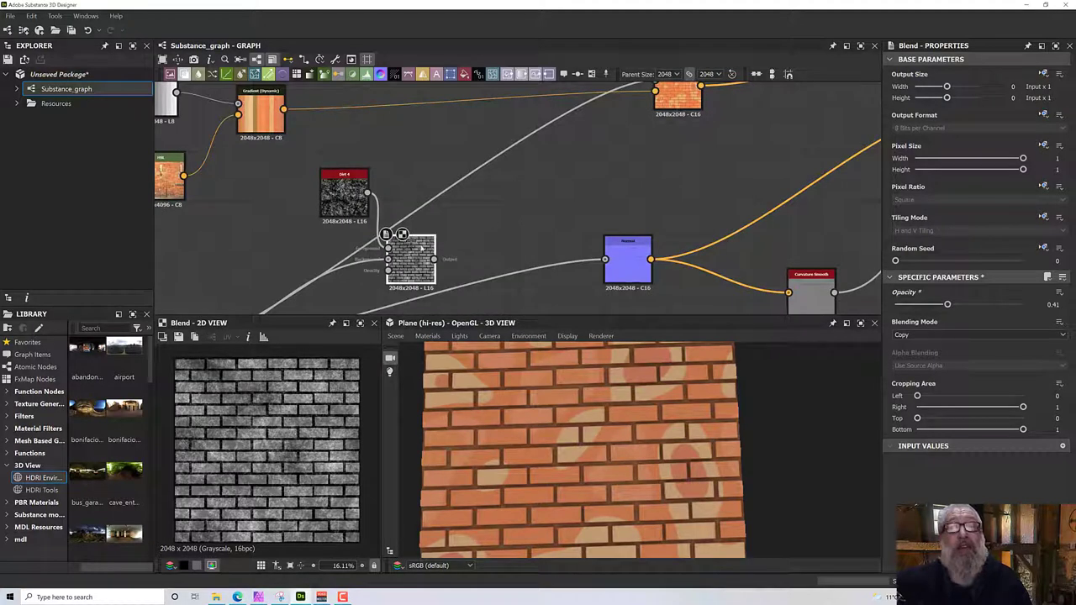
pyautogui.moveTo(422, 246); pyautogui.dragTo(430, 244)
pyautogui.scroll(-2, 472, 247)
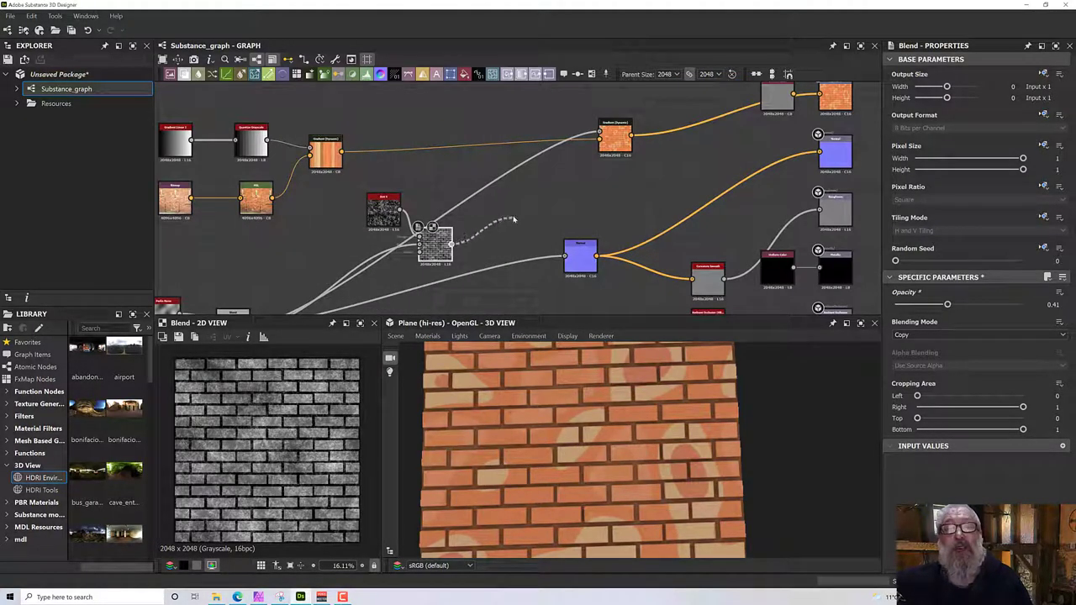
# - Feed the dirt-brick Blend output into the Gradient (Dynamic) node
pyautogui.moveTo(514, 219); pyautogui.dragTo(599, 132)
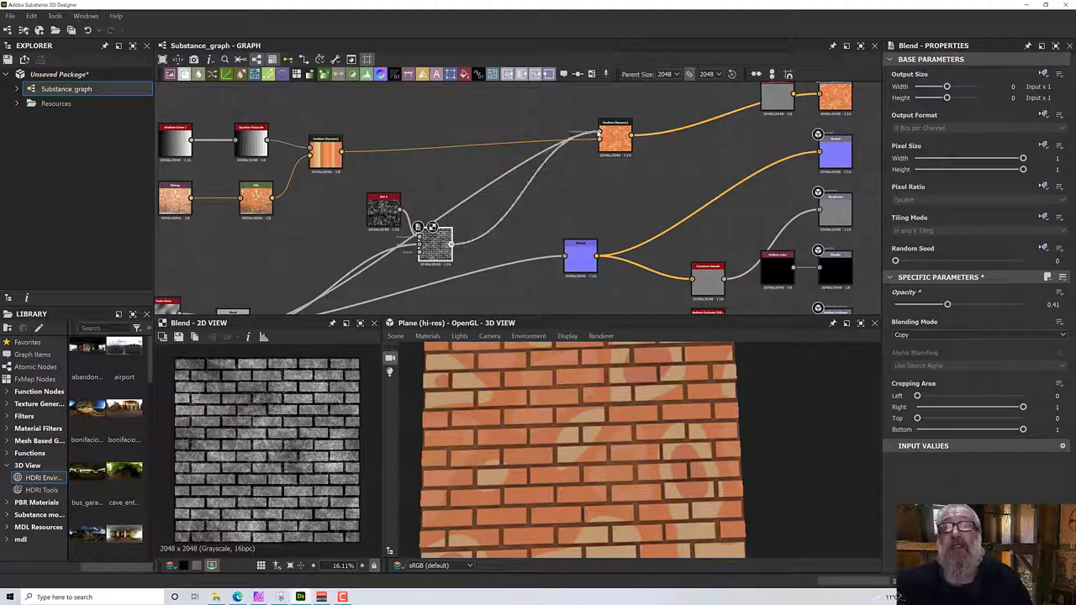
pyautogui.scroll(2, 564, 384)
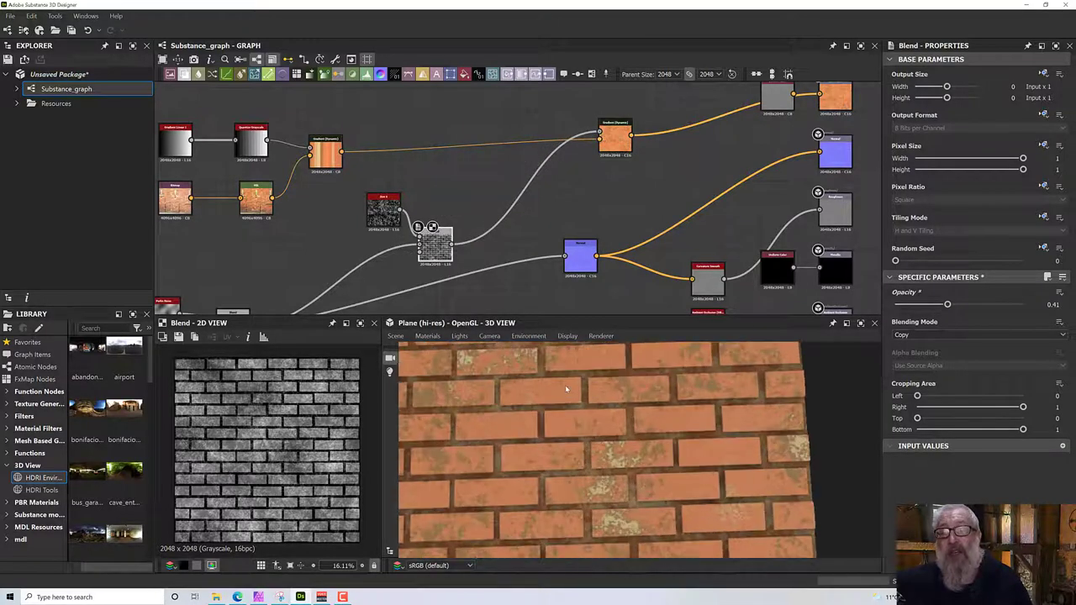
pyautogui.scroll(4, 564, 384)
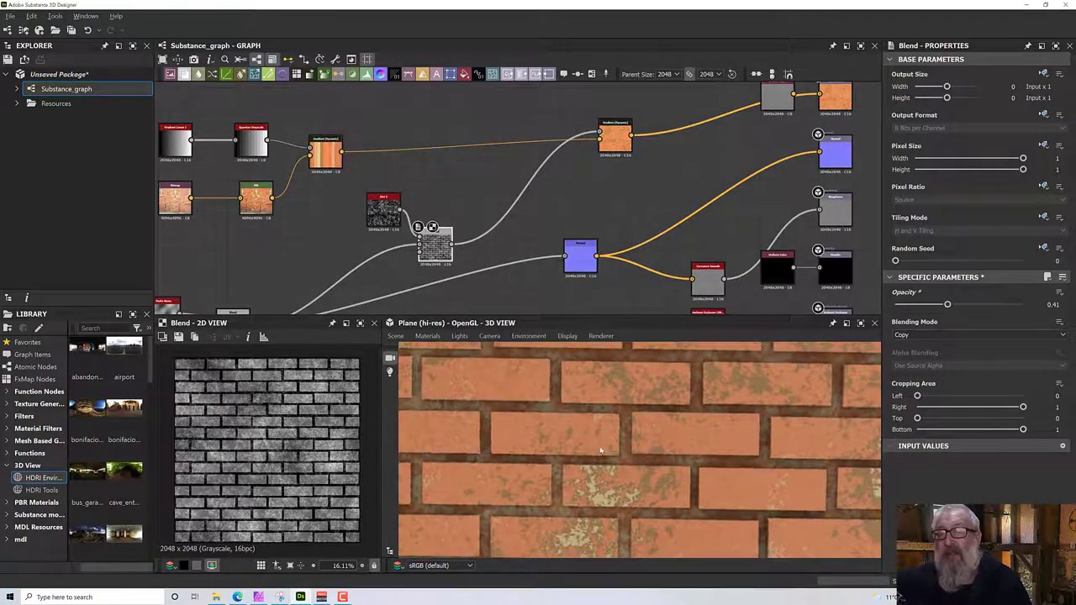
pyautogui.scroll(-4, 600, 451)
# - Orbit and zoom the 3D view to inspect the pale grime patches on the bricks
pyautogui.moveTo(600, 451); pyautogui.dragTo(622, 382)
pyautogui.scroll(3, 591, 429)
pyautogui.scroll(-2, 580, 440)
pyautogui.scroll(3, 622, 382)
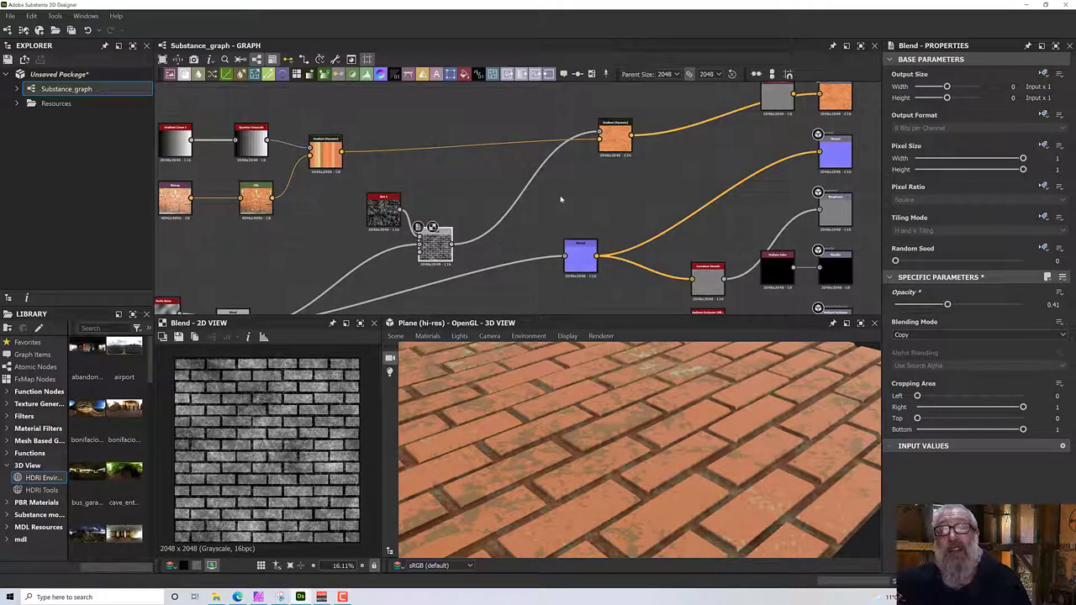
pyautogui.moveTo(671, 435); pyautogui.dragTo(622, 497)
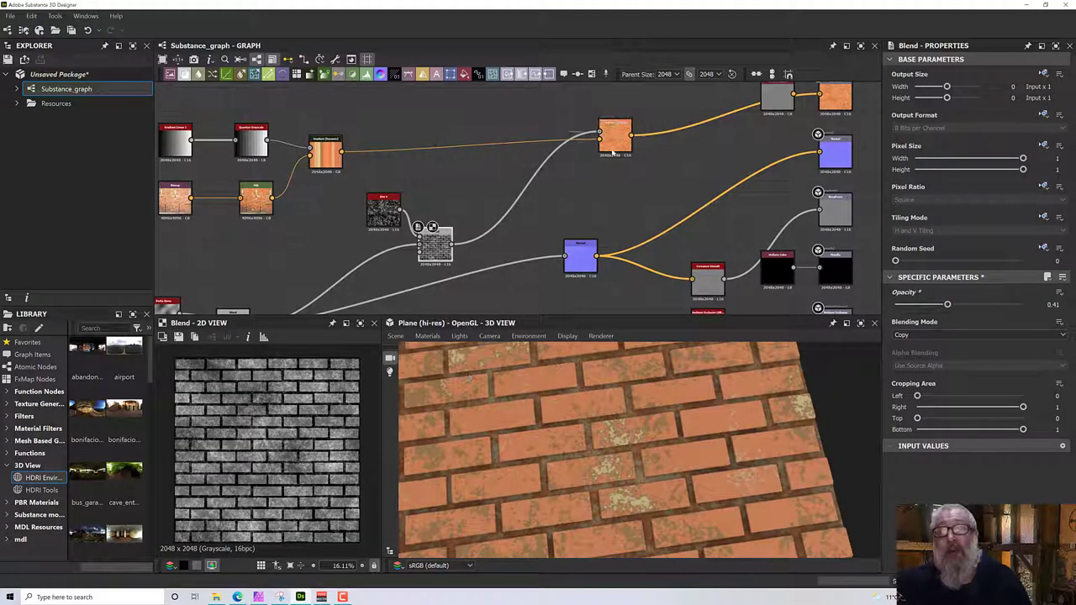
pyautogui.moveTo(614, 153); pyautogui.dragTo(591, 152)
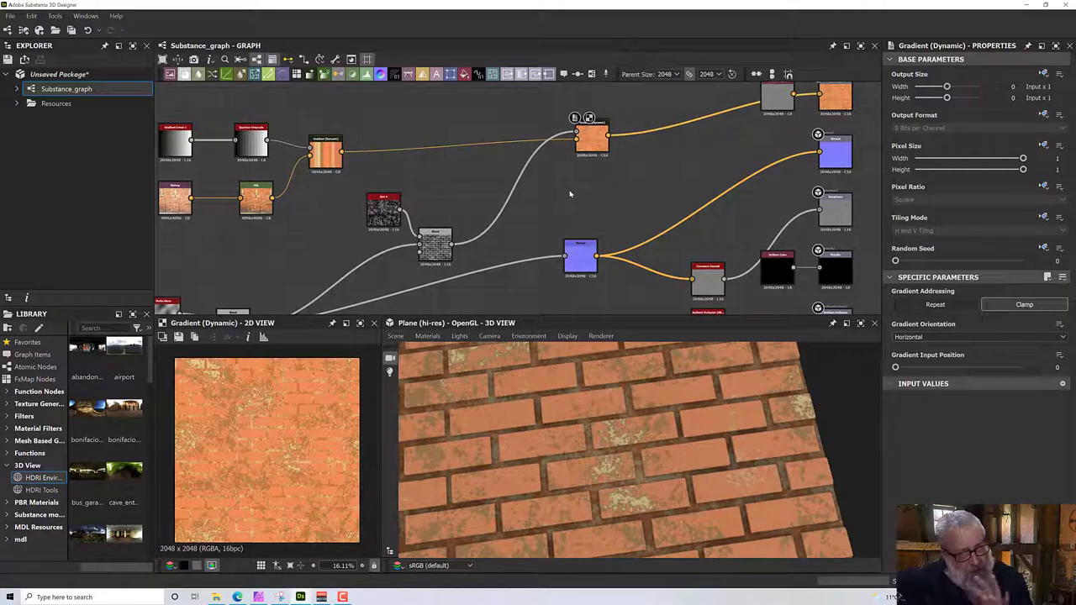
# - Insert a Blur node after the dirt Blend node
pyautogui.rightClick(502, 209)
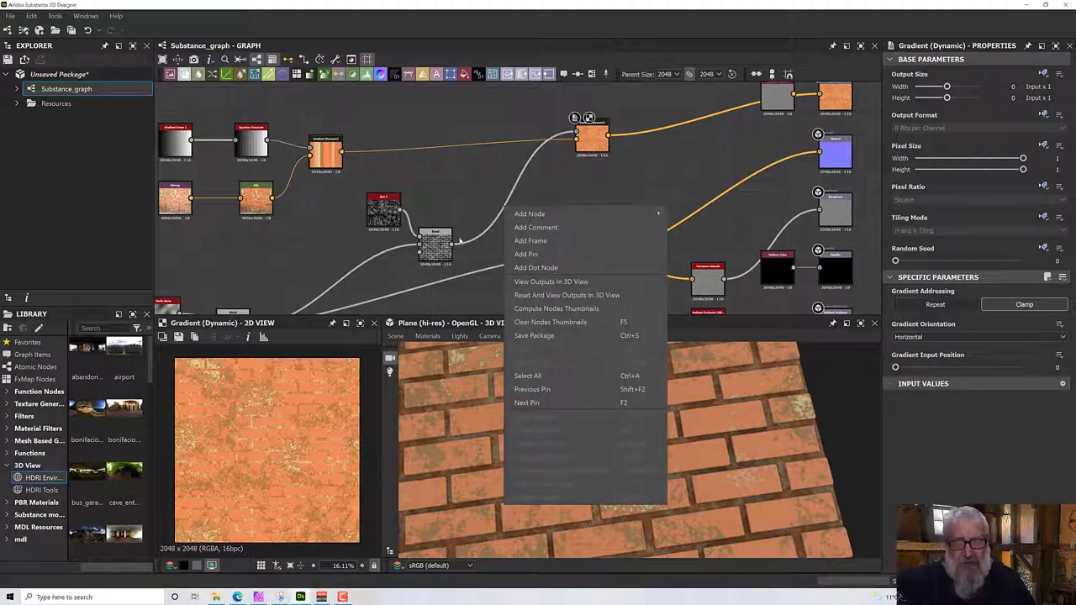
pyautogui.click(397, 220)
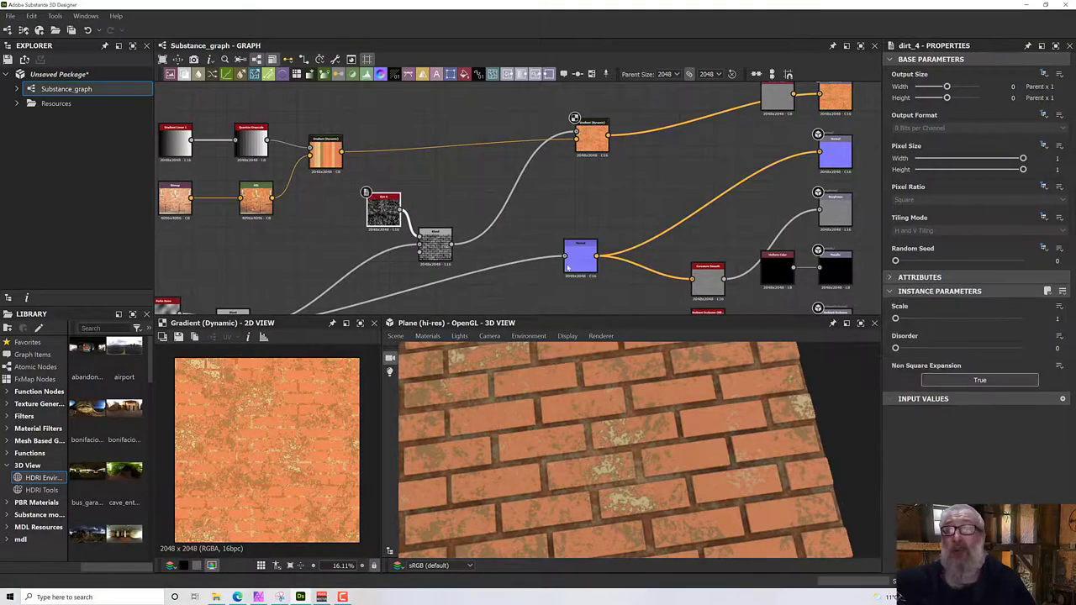
pyautogui.click(435, 242)
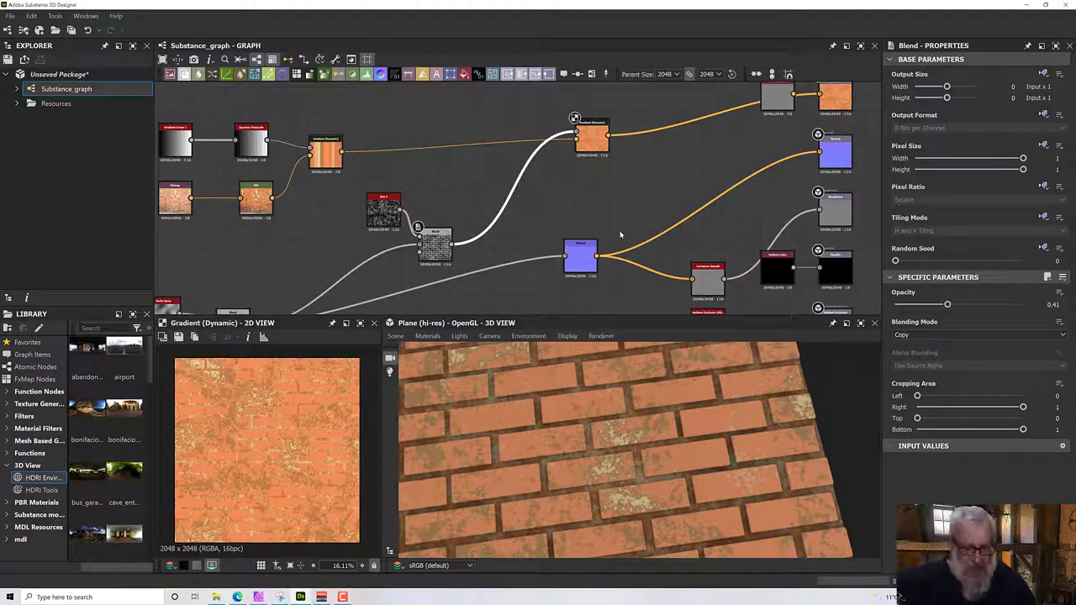
pyautogui.press('space')
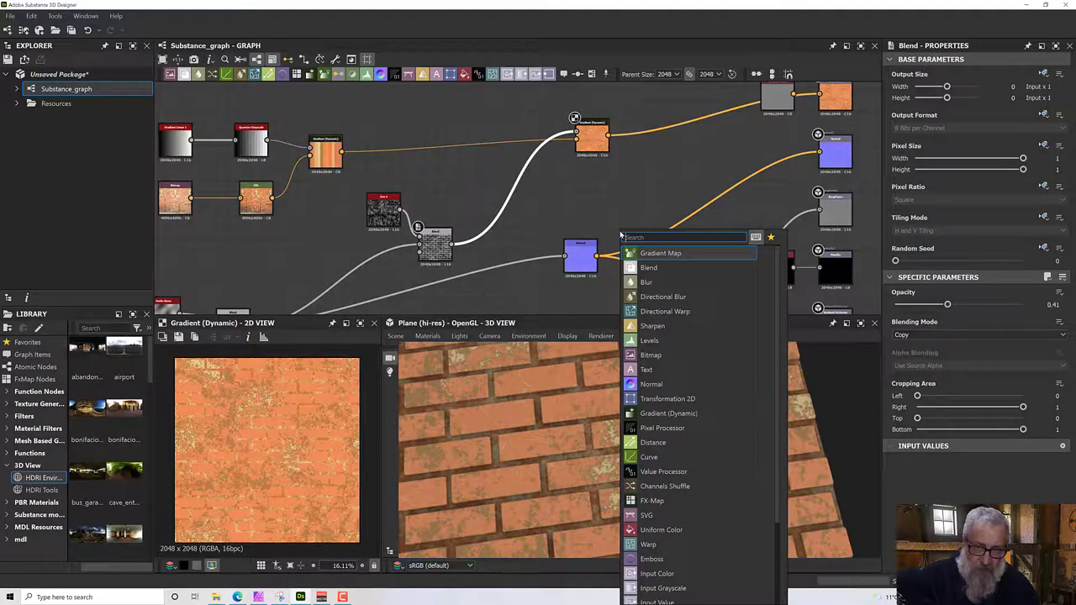
pyautogui.write('b')
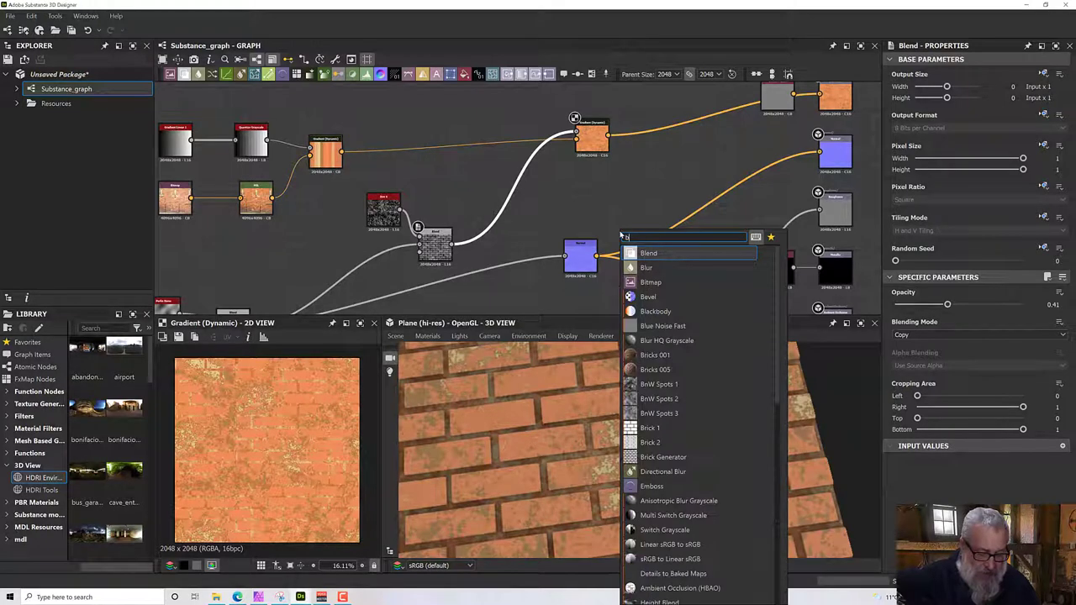
pyautogui.write('li')
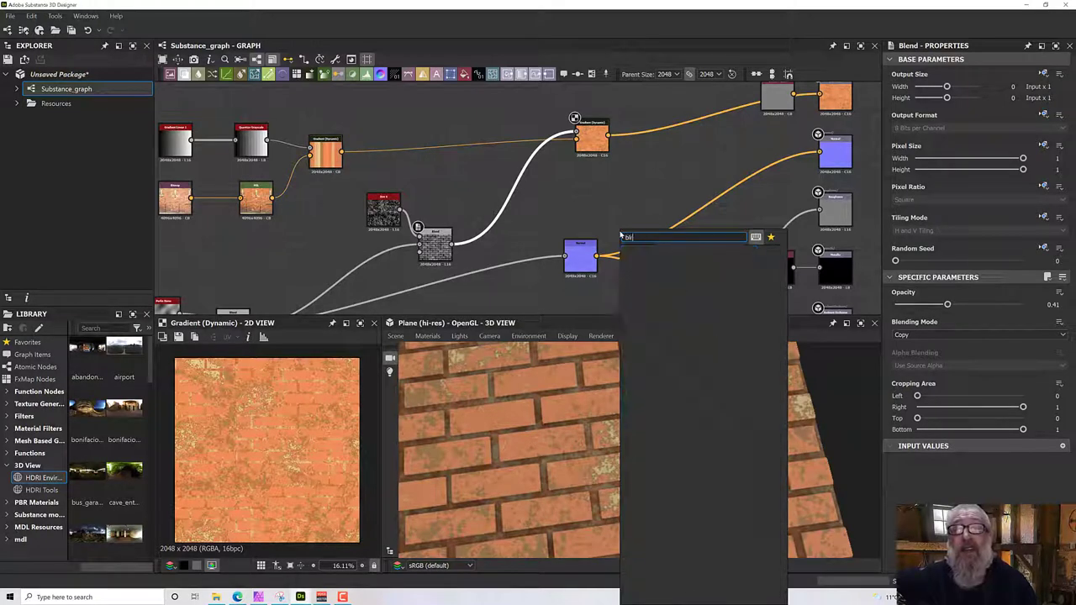
pyautogui.press('BackSpace')
pyautogui.write('u')
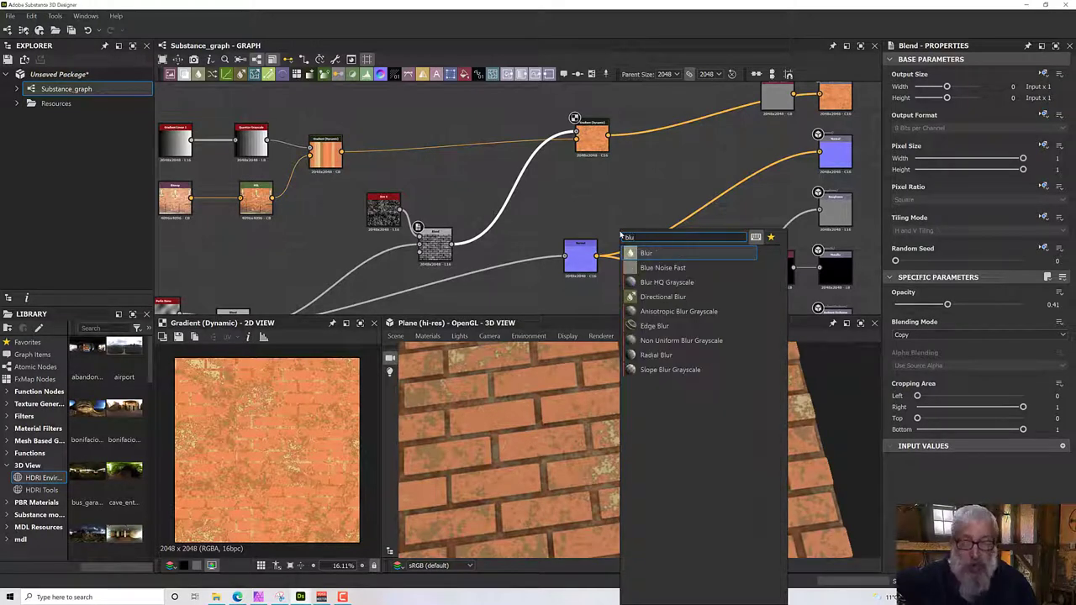
pyautogui.click(645, 253)
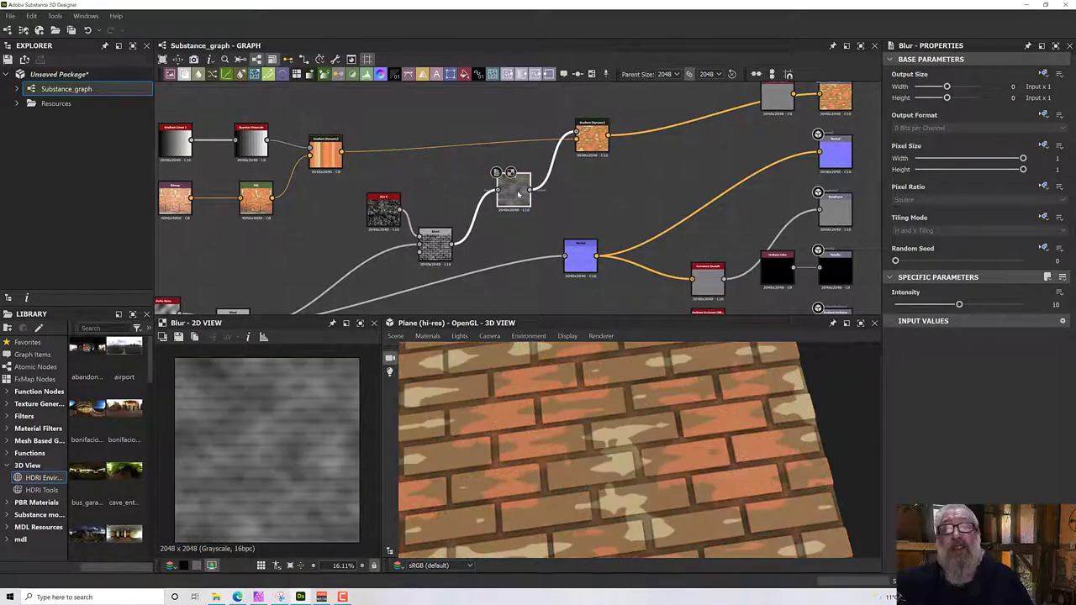
pyautogui.moveTo(518, 193); pyautogui.dragTo(515, 203)
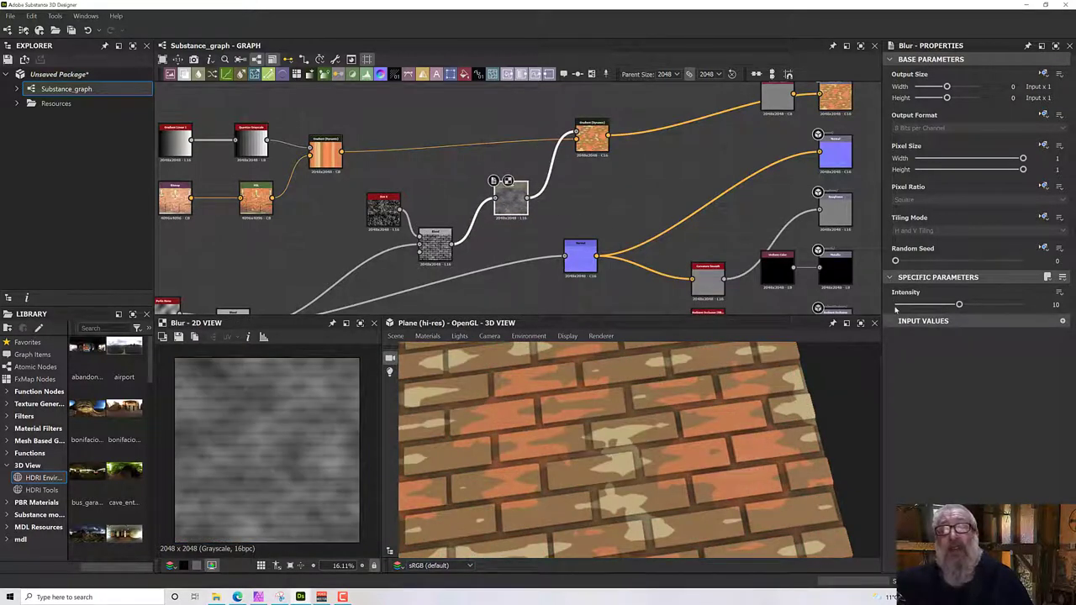
# - Set the Blur intensity to 0.96 and check the softened dirt on the bricks
pyautogui.moveTo(959, 304); pyautogui.dragTo(902, 306)
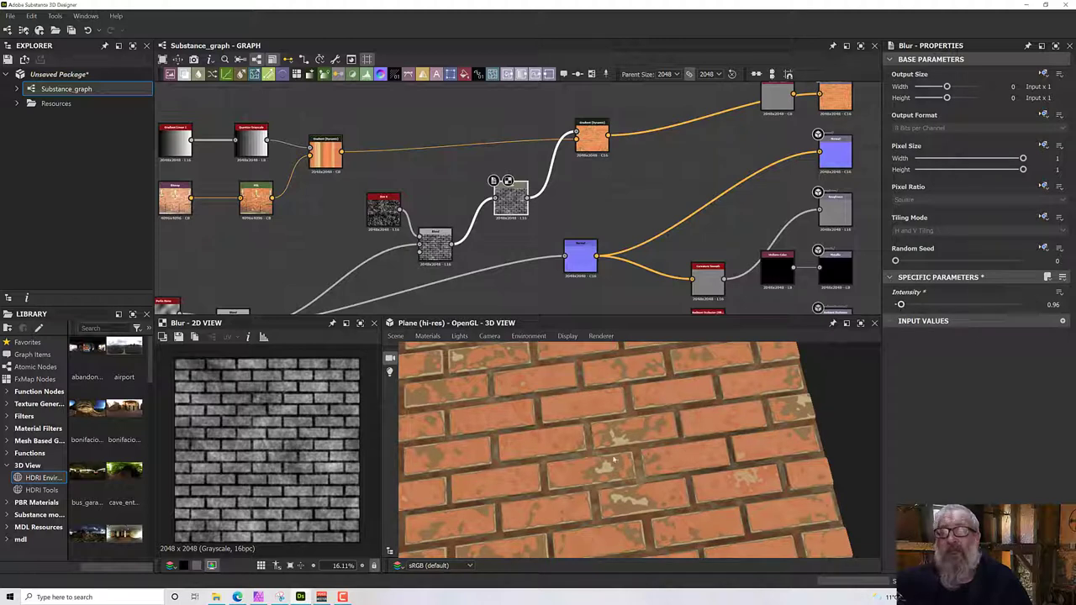
pyautogui.moveTo(614, 460); pyautogui.dragTo(617, 474)
pyautogui.scroll(3, 601, 465)
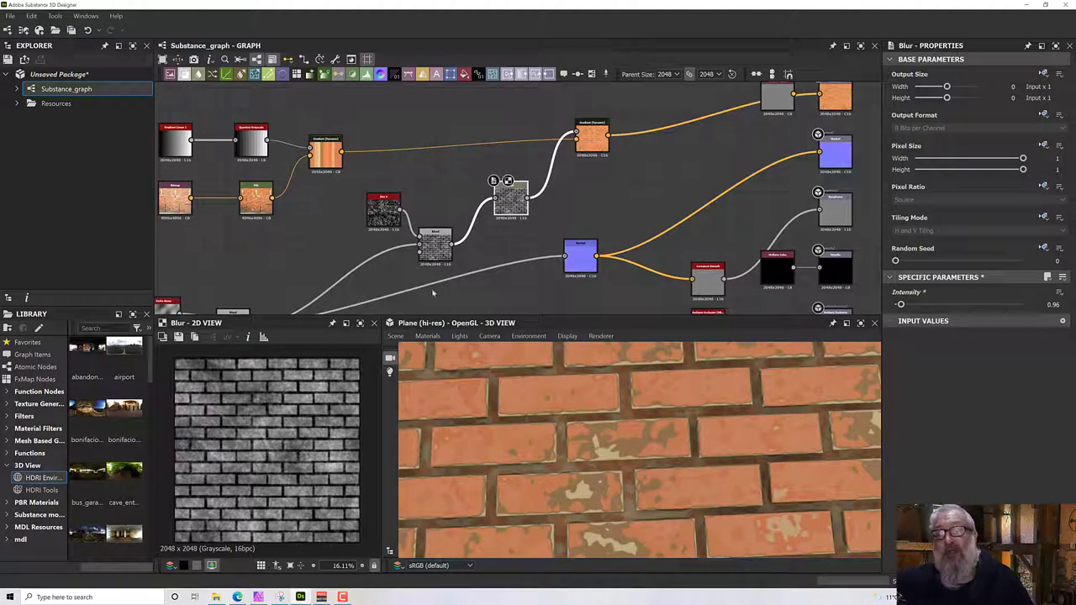
pyautogui.scroll(1, 332, 178)
pyautogui.moveTo(332, 178); pyautogui.dragTo(463, 245, button='middle')
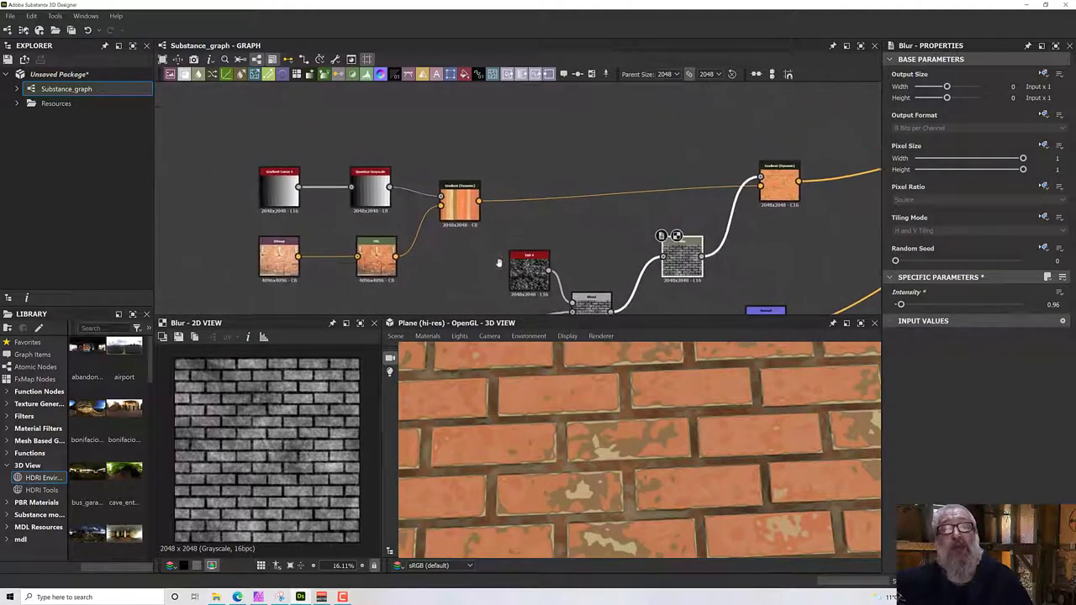
# - Raise the Quantize Grayscale steps from 12 to 25 for finer colour bands
pyautogui.doubleClick(375, 193)
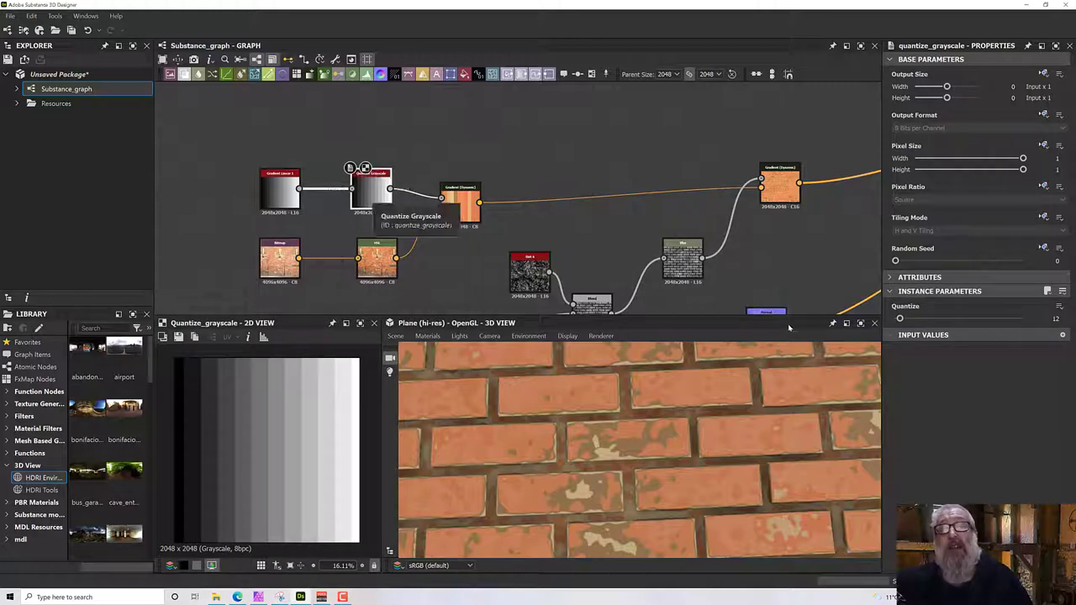
pyautogui.moveTo(899, 320); pyautogui.dragTo(906, 320)
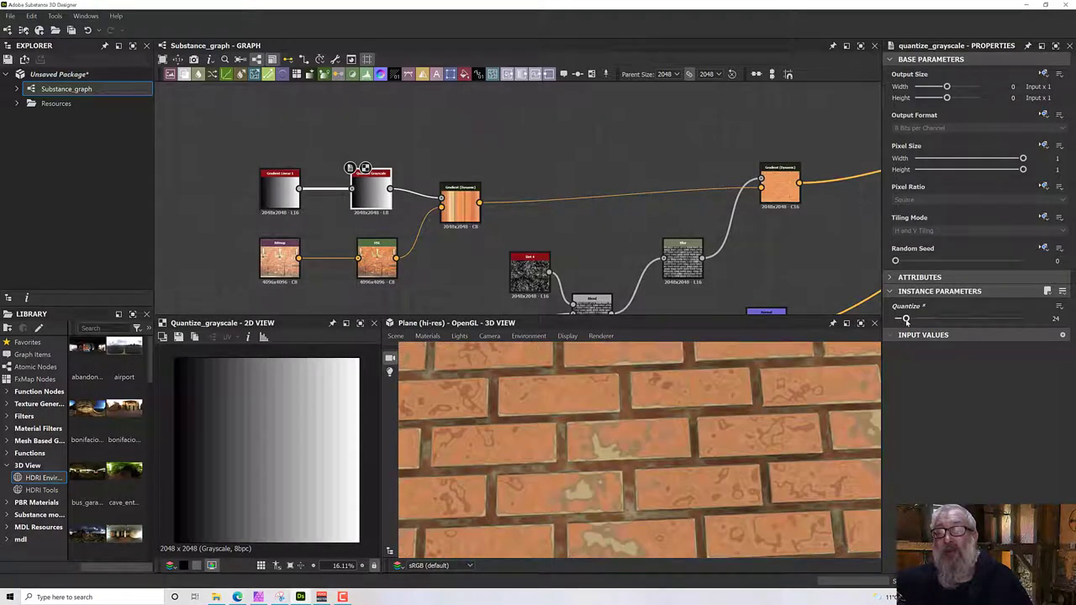
pyautogui.moveTo(906, 321); pyautogui.dragTo(906, 320)
pyautogui.moveTo(773, 404); pyautogui.dragTo(851, 342)
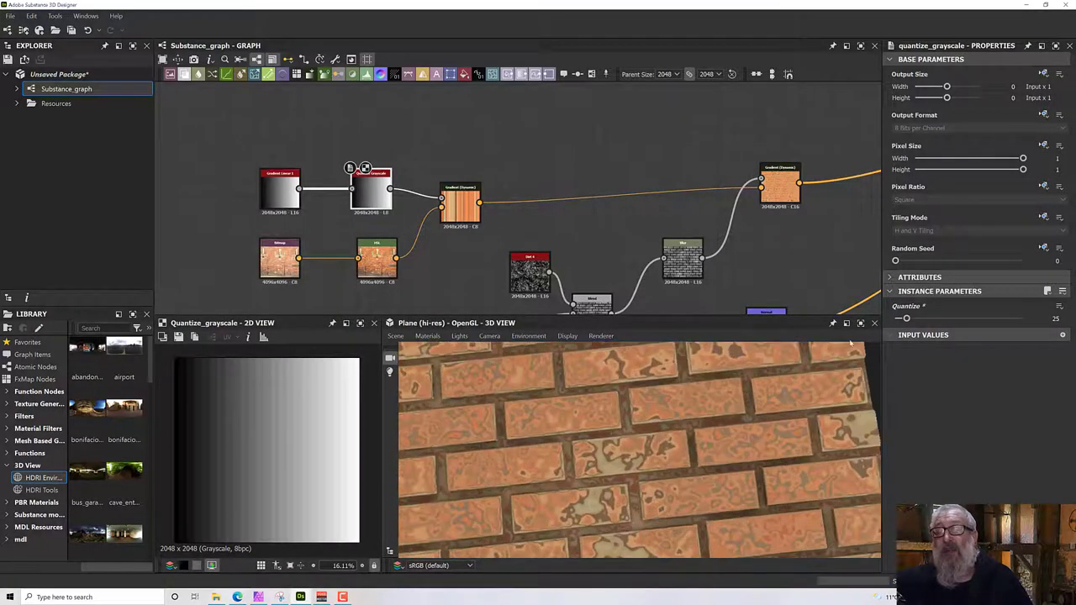
pyautogui.click(377, 261)
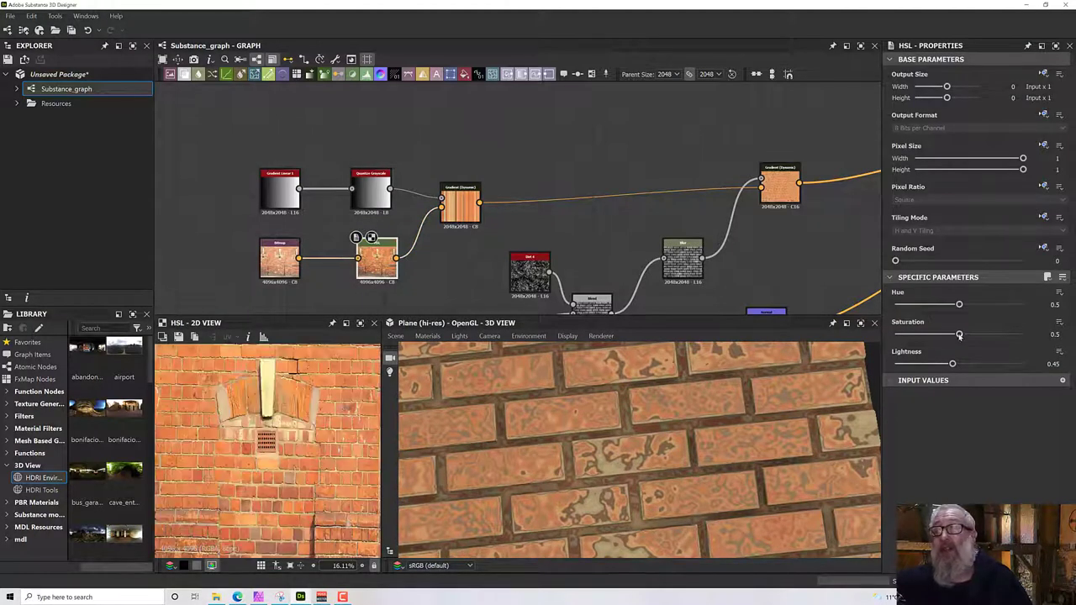
# - Set HSL Saturation to 0.42 and Lightness to 0.45, then check the muted bricks in 3D
pyautogui.moveTo(959, 334); pyautogui.dragTo(952, 363)
pyautogui.keyDown('alt'); pyautogui.moveTo(745, 402); pyautogui.dragTo(643, 436); pyautogui.keyUp('alt')
pyautogui.scroll(5, 626, 463)
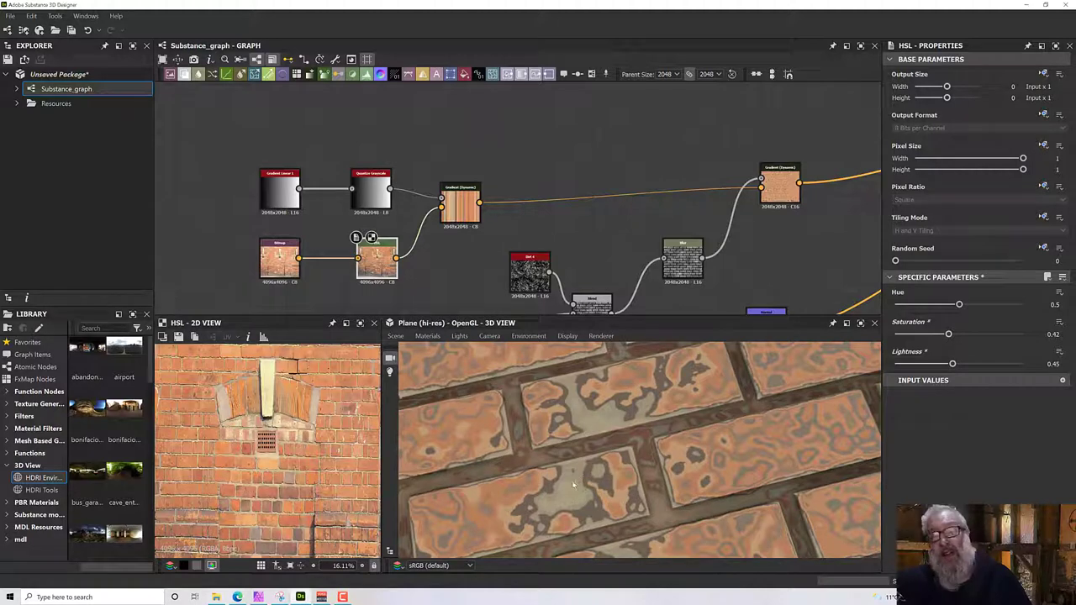
pyautogui.scroll(-5, 566, 483)
pyautogui.keyDown('alt'); pyautogui.moveTo(566, 483); pyautogui.dragTo(559, 498); pyautogui.keyUp('alt')
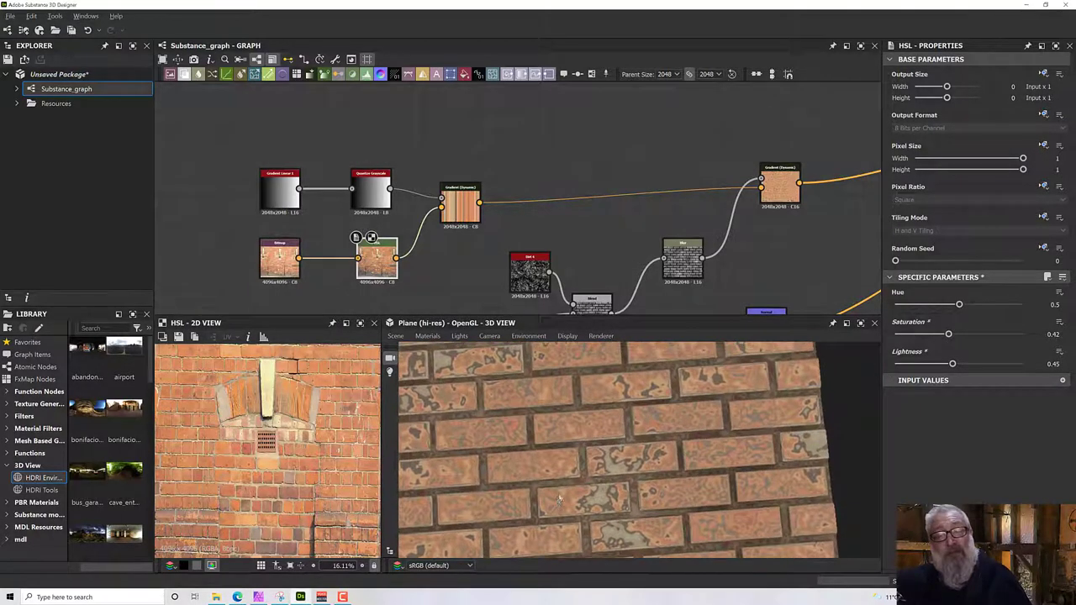
pyautogui.scroll(-5, 558, 499)
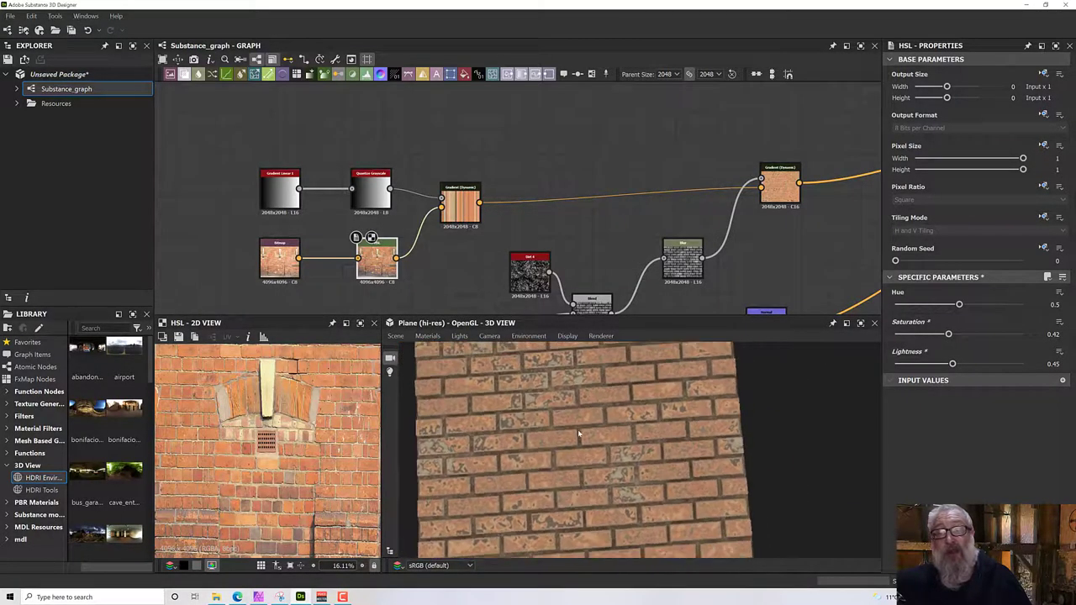
pyautogui.scroll(5, 578, 434)
pyautogui.keyDown('alt'); pyautogui.moveTo(578, 433); pyautogui.dragTo(555, 378); pyautogui.keyUp('alt')
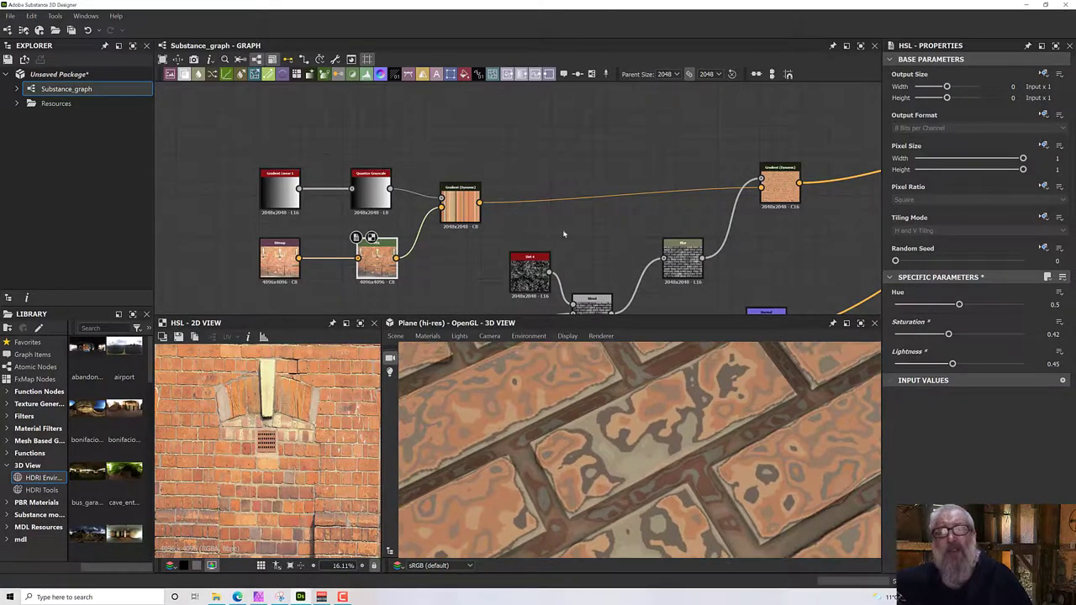
pyautogui.moveTo(564, 235); pyautogui.dragTo(520, 235, button='middle')
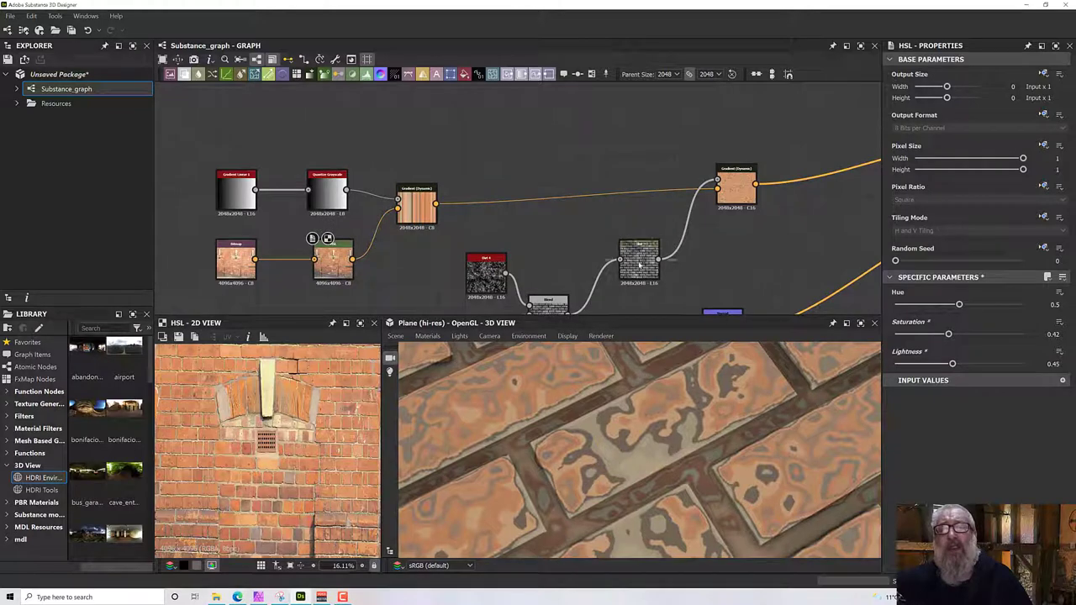
# - Move the dirt noise, Blend and Blur nodes further left
pyautogui.scroll(-5, 639, 266)
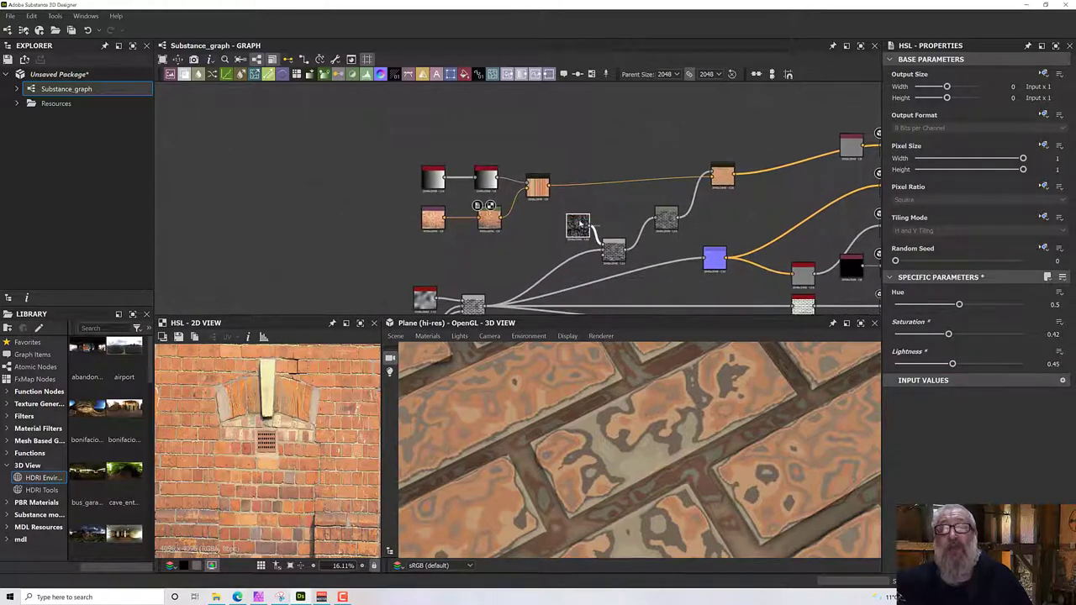
pyautogui.moveTo(579, 223); pyautogui.dragTo(576, 223)
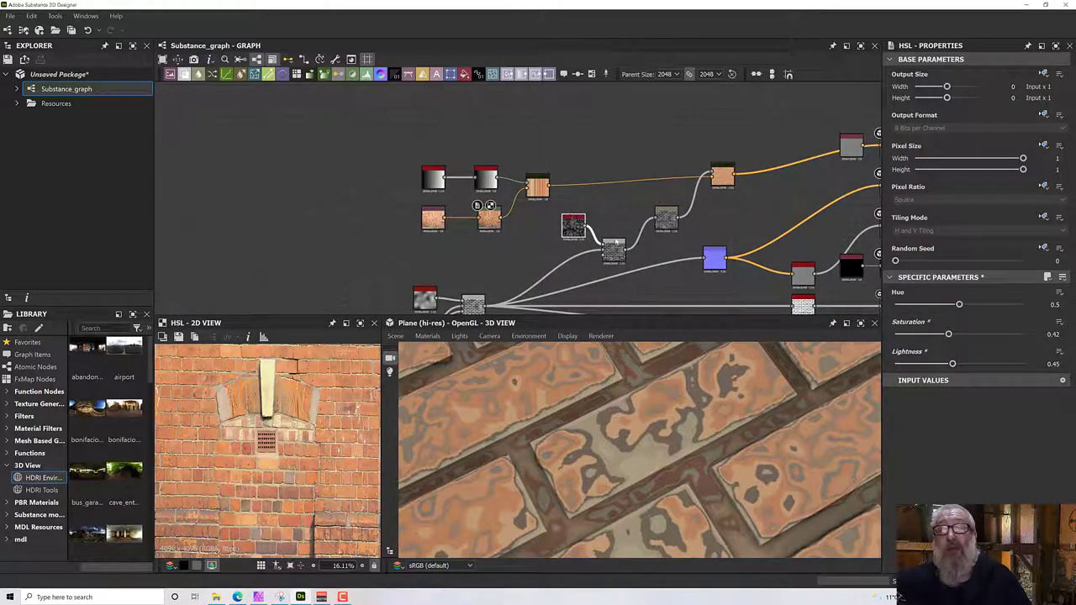
pyautogui.click(578, 223)
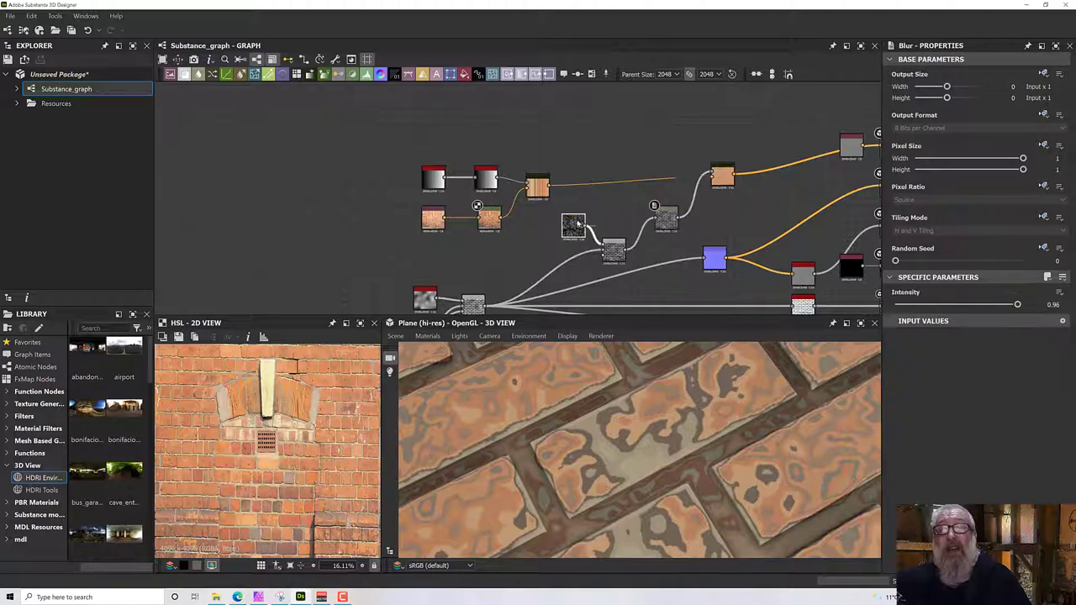
pyautogui.click(617, 242)
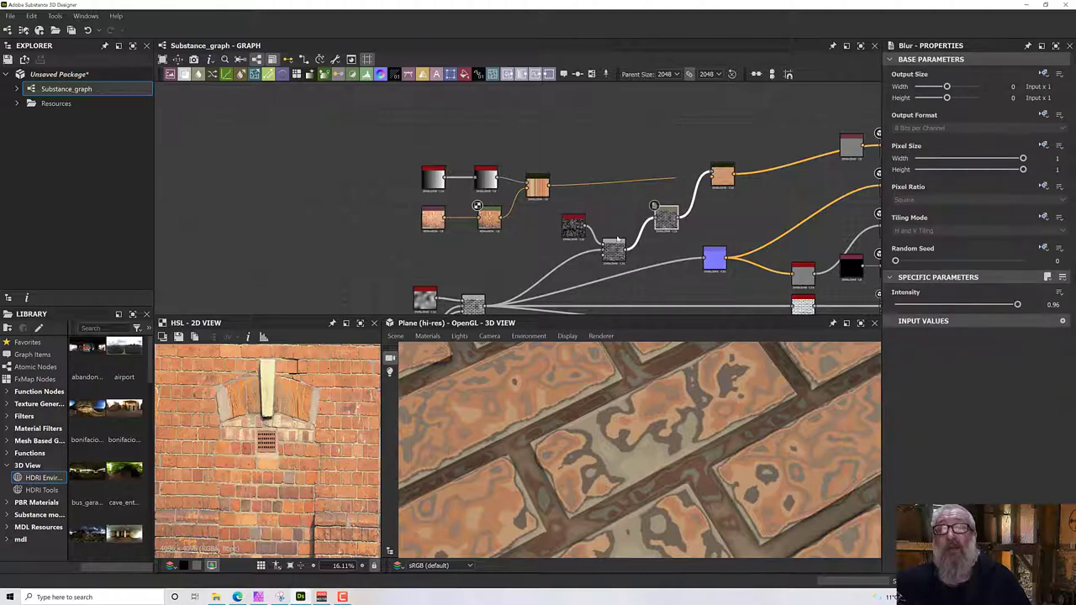
pyautogui.moveTo(569, 202); pyautogui.dragTo(679, 264)
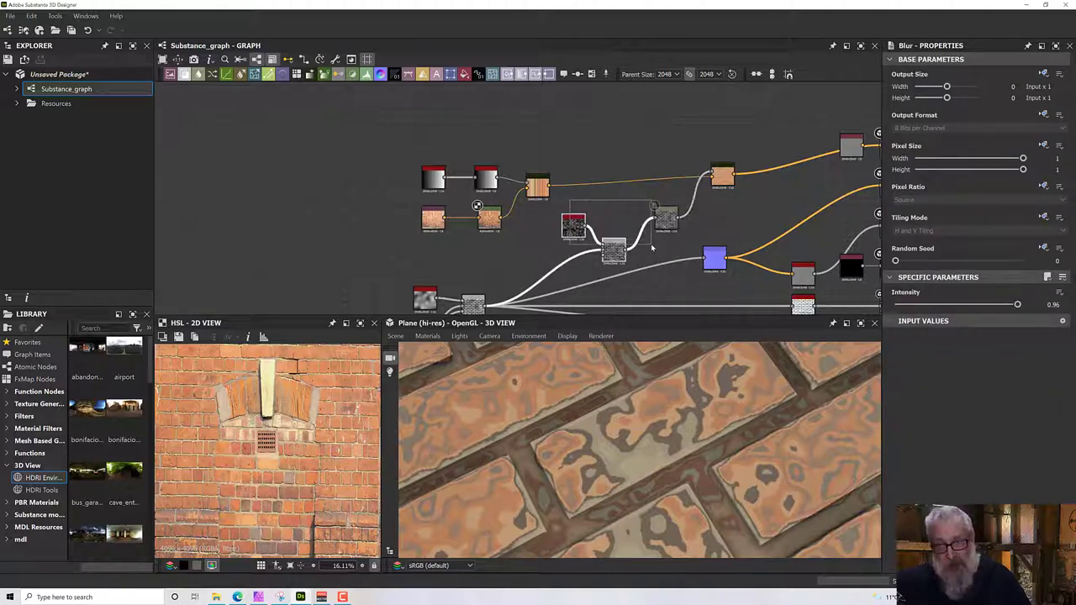
pyautogui.moveTo(668, 222); pyautogui.dragTo(588, 251)
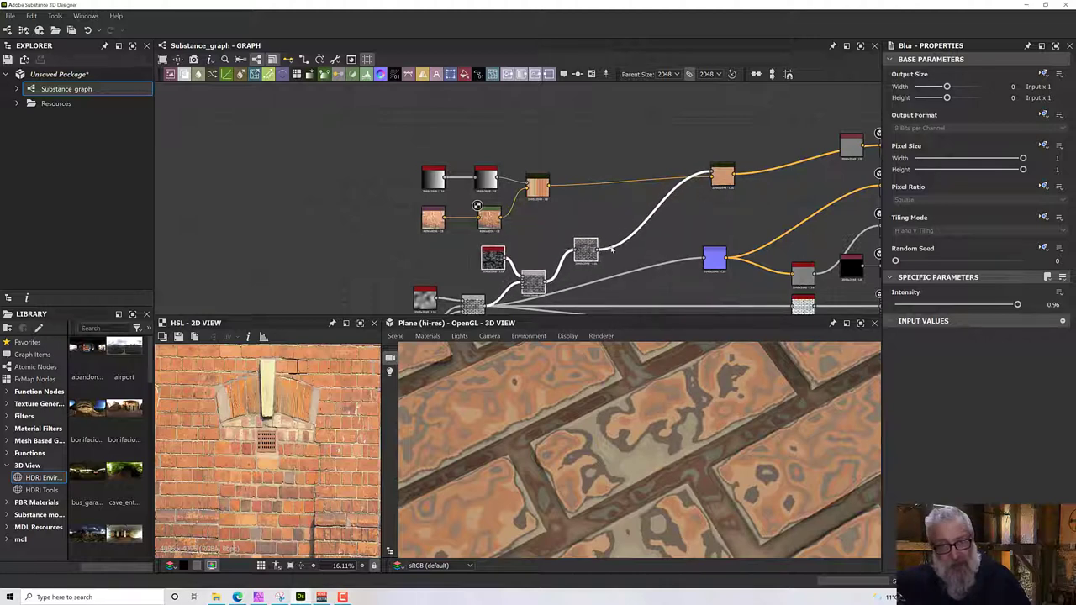
pyautogui.click(654, 258)
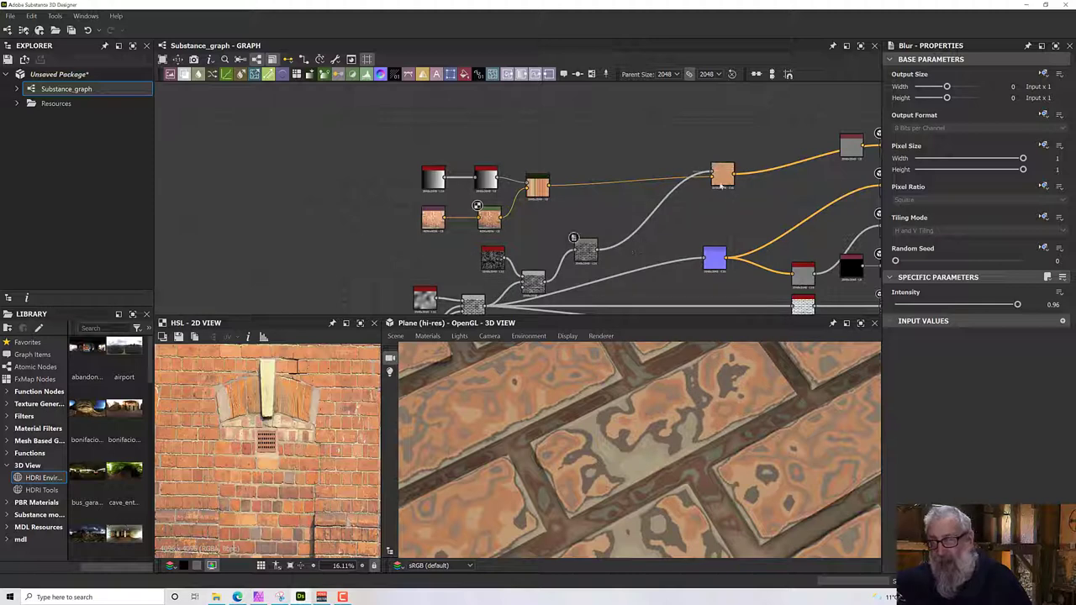
# - Move the six top-left gradient nodes upward
pyautogui.moveTo(425, 138); pyautogui.dragTo(554, 231)
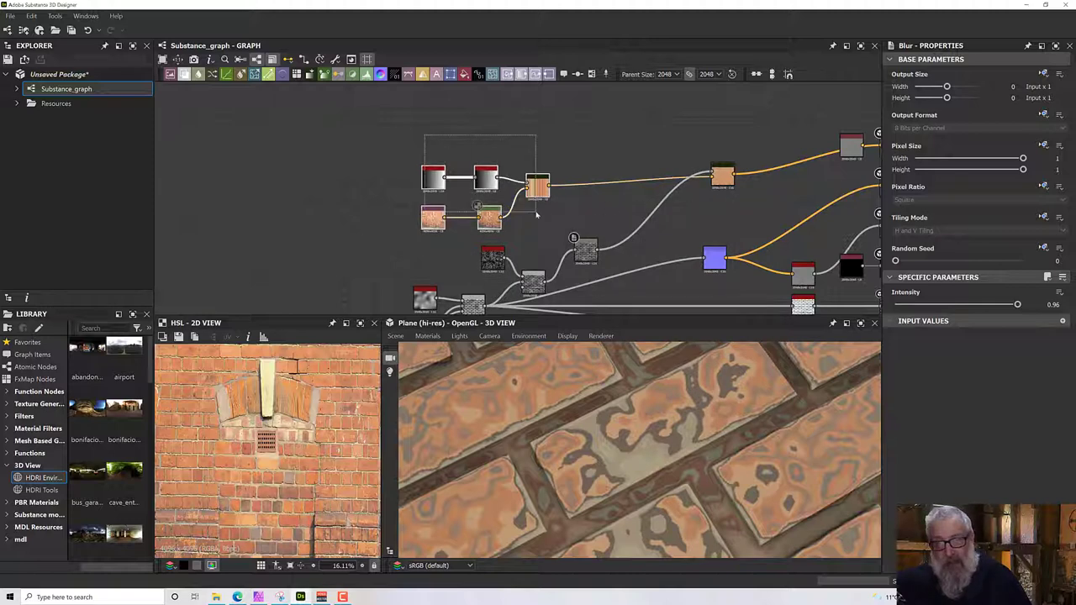
pyautogui.moveTo(488, 219); pyautogui.dragTo(481, 154)
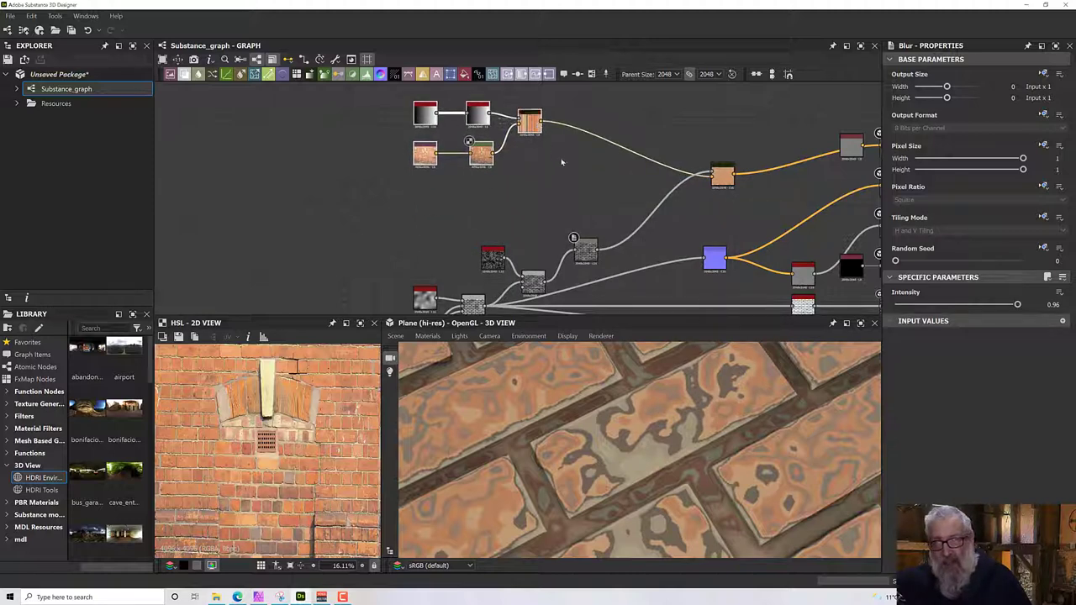
pyautogui.scroll(1, 577, 187)
pyautogui.moveTo(583, 187); pyautogui.dragTo(511, 227, button='middle')
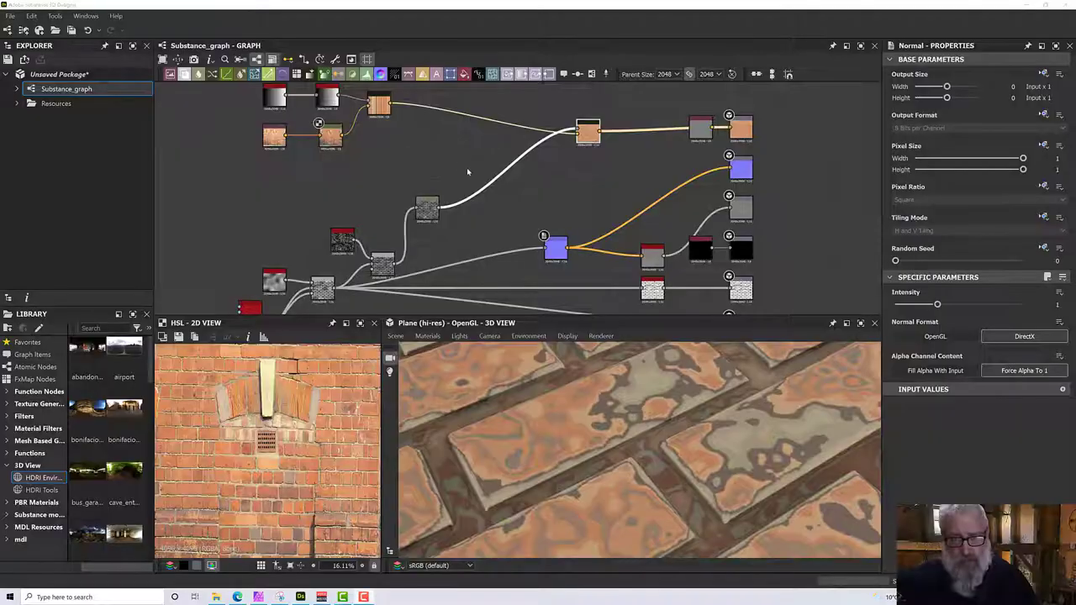
# - Nudge the Blur node down and add a new Blend node beside it
pyautogui.moveTo(466, 167); pyautogui.dragTo(378, 186, button='middle')
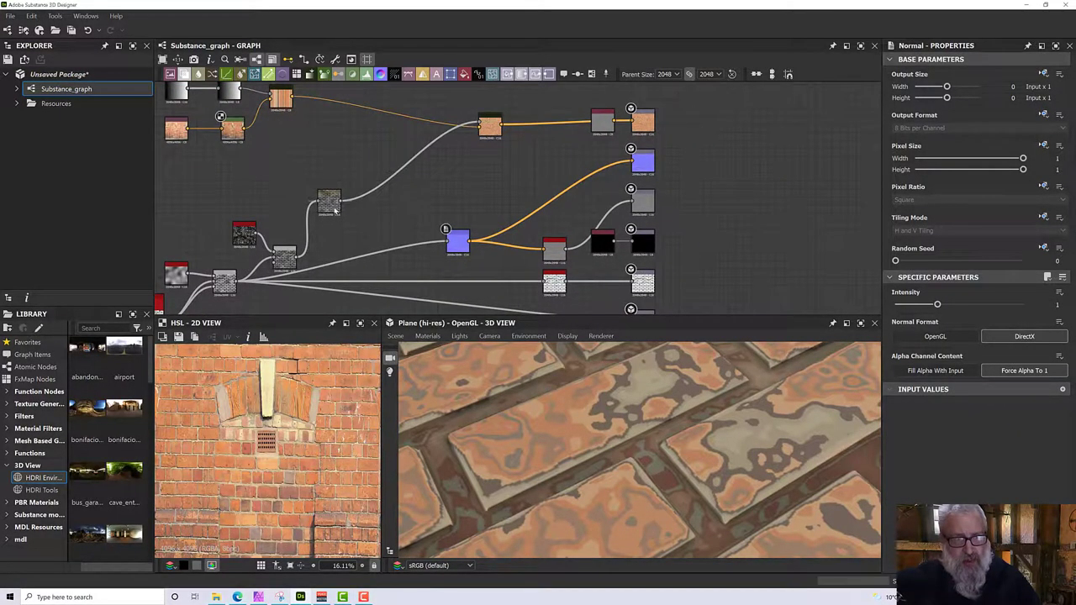
pyautogui.moveTo(330, 205); pyautogui.dragTo(330, 221)
pyautogui.click(432, 196)
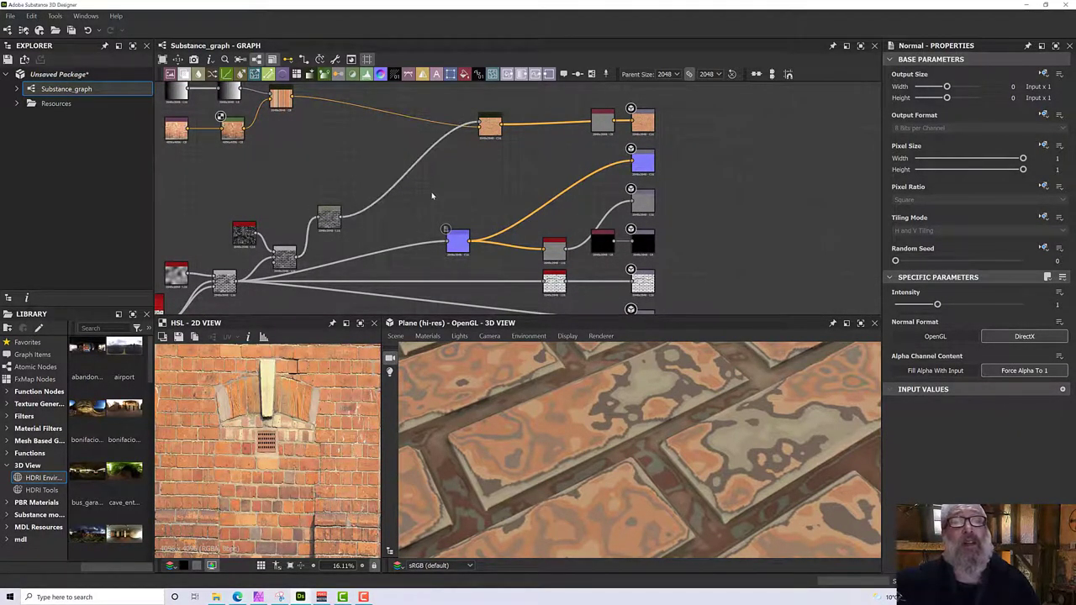
pyautogui.press('space')
pyautogui.write('blend')
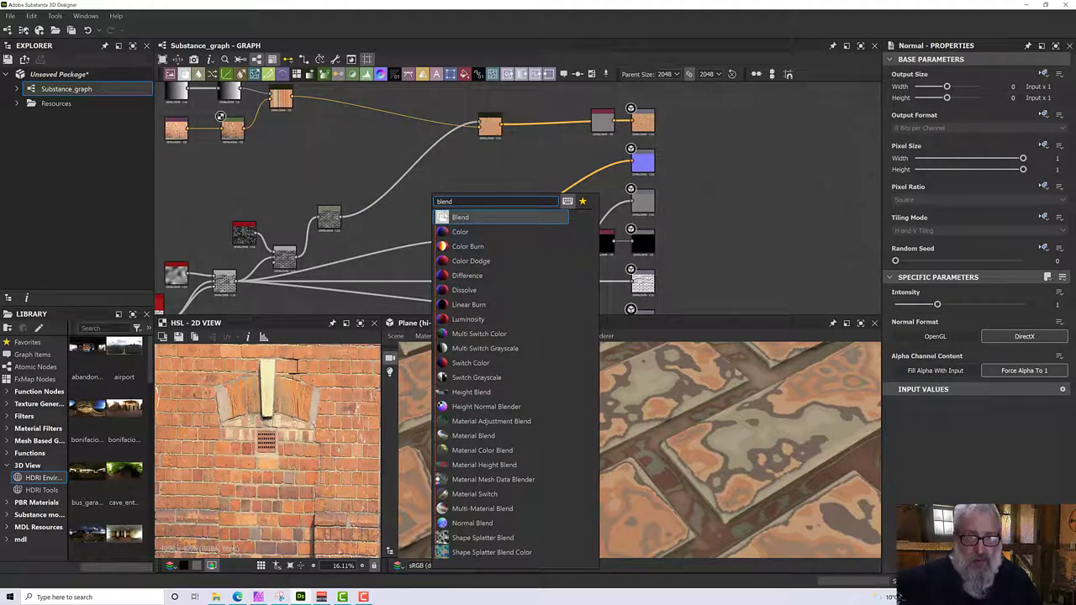
pyautogui.click(454, 218)
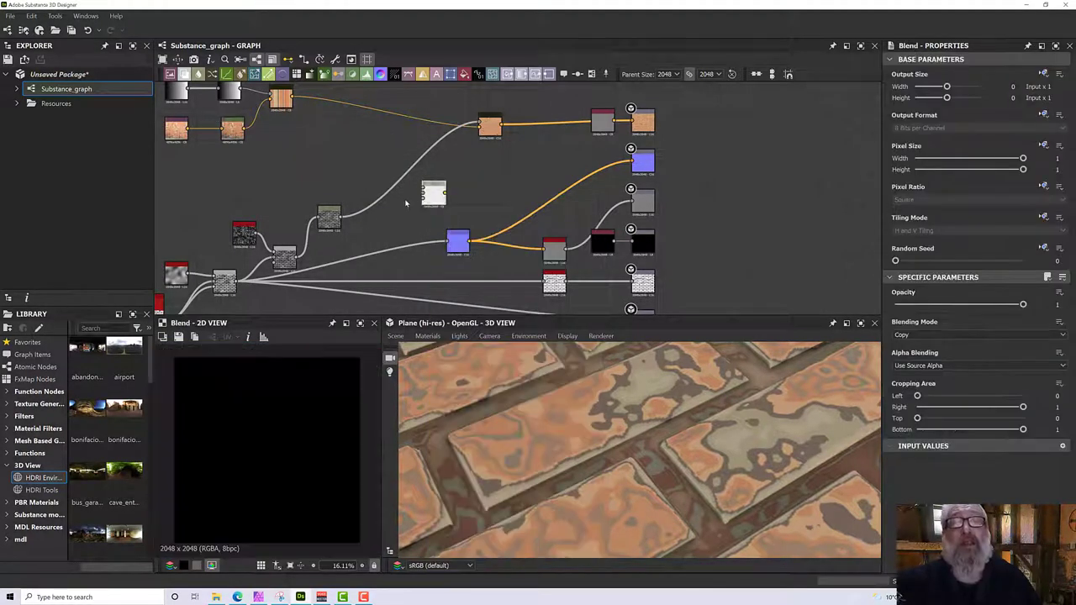
# - Connect the Blur output into the new Blend node and reposition it
pyautogui.moveTo(374, 217); pyautogui.dragTo(477, 124)
pyautogui.moveTo(434, 183); pyautogui.dragTo(417, 178)
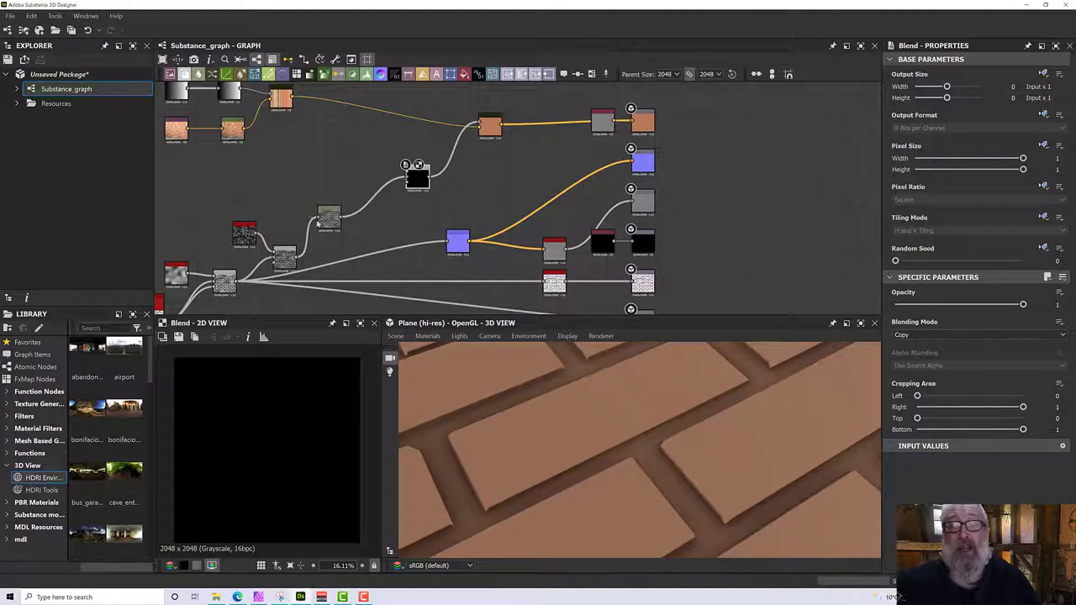
pyautogui.scroll(1, 319, 223)
pyautogui.click(321, 224)
pyautogui.moveTo(396, 210); pyautogui.dragTo(425, 257, button='middle')
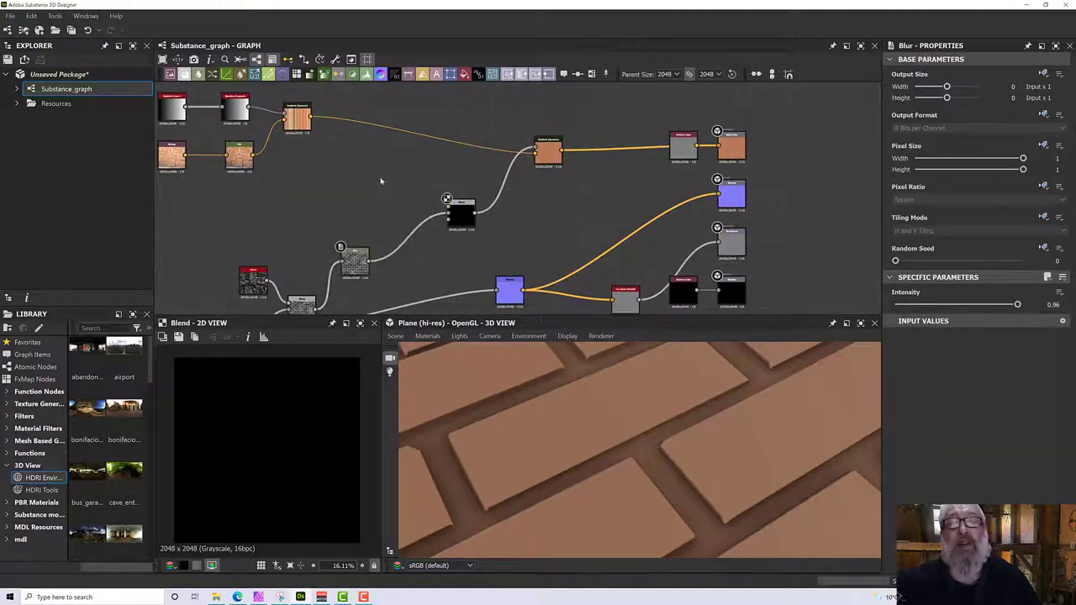
pyautogui.press('space')
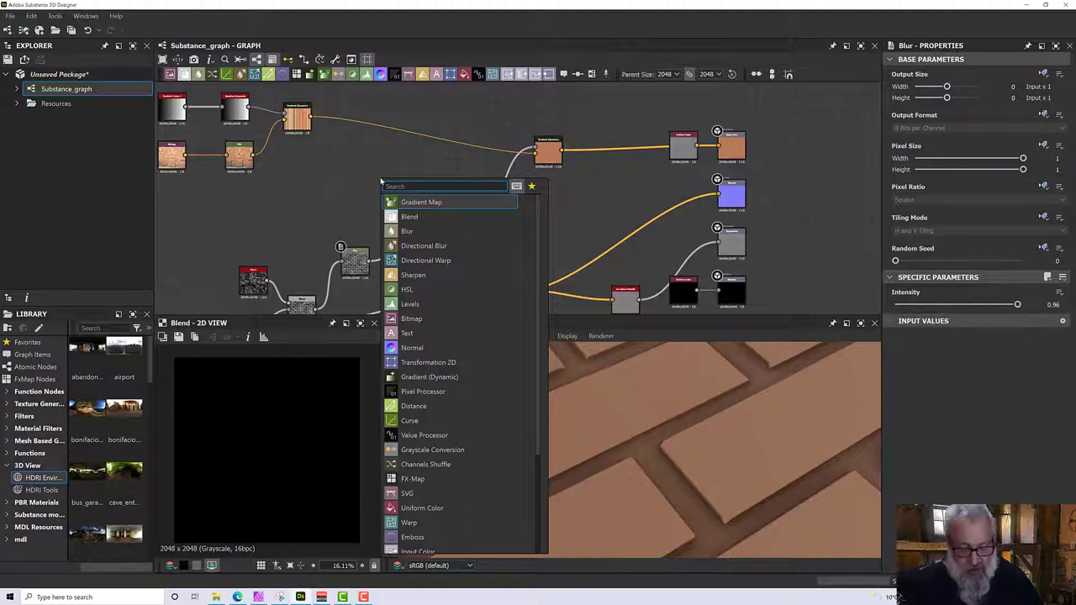
# - Add a Gaussian Spots 1 node and connect it to the new Blend node
pyautogui.write('spot')
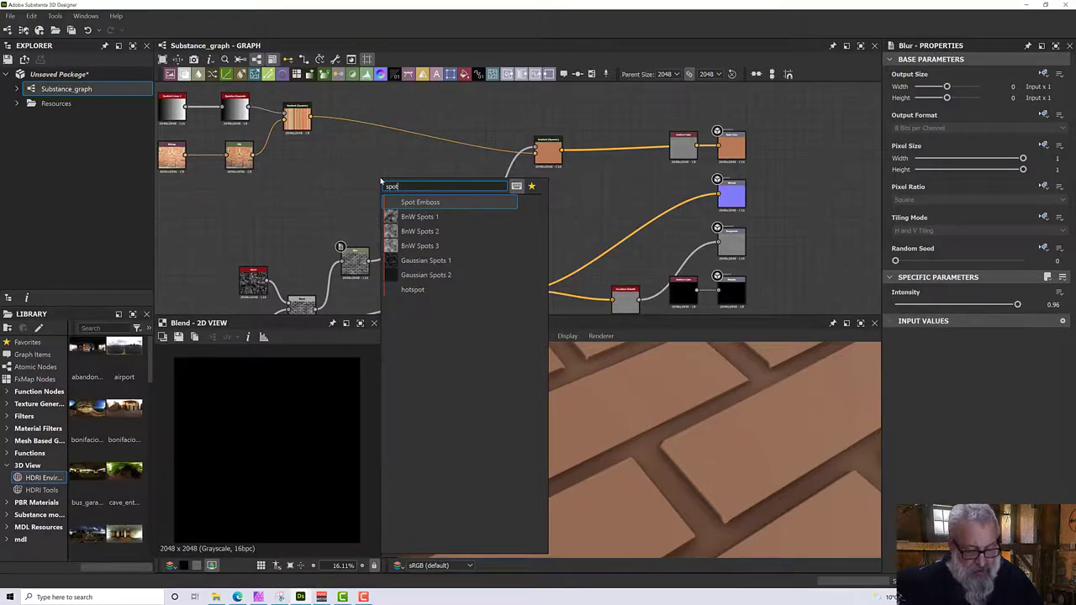
pyautogui.write('s')
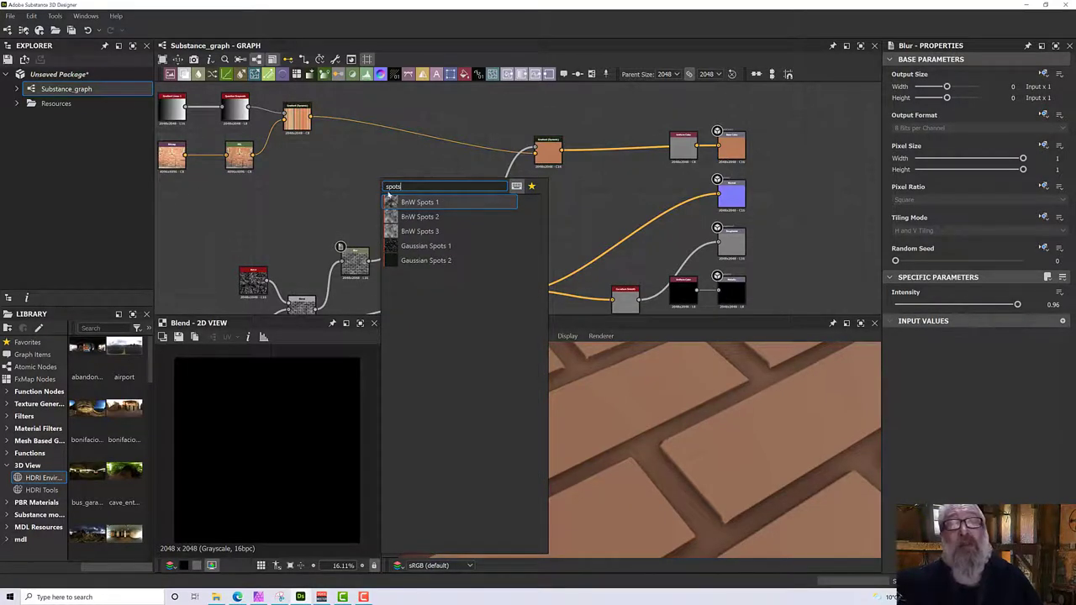
pyautogui.click(426, 245)
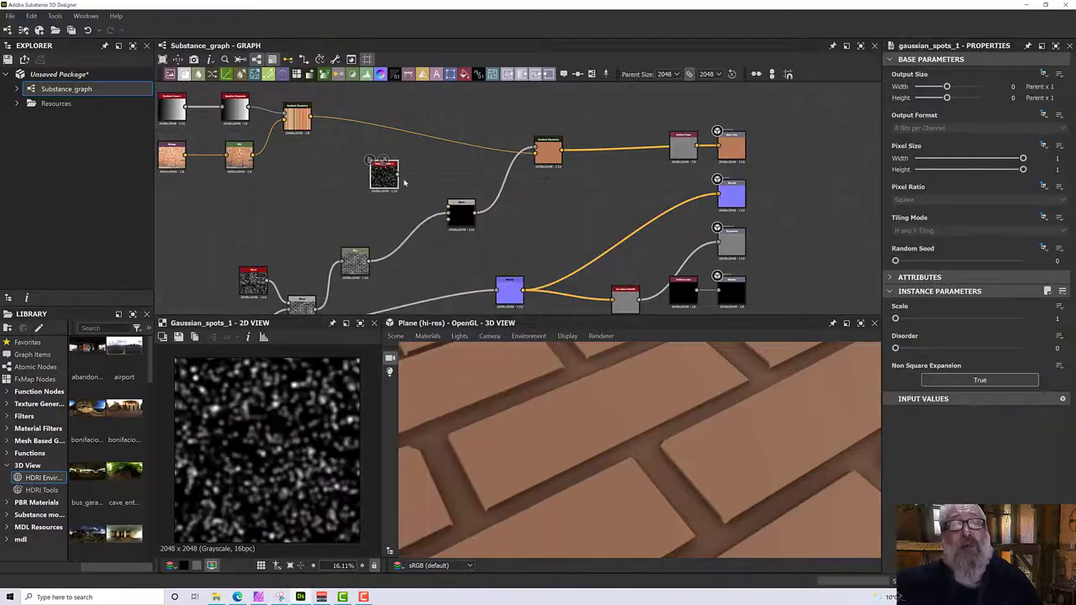
pyautogui.moveTo(396, 174); pyautogui.dragTo(454, 212)
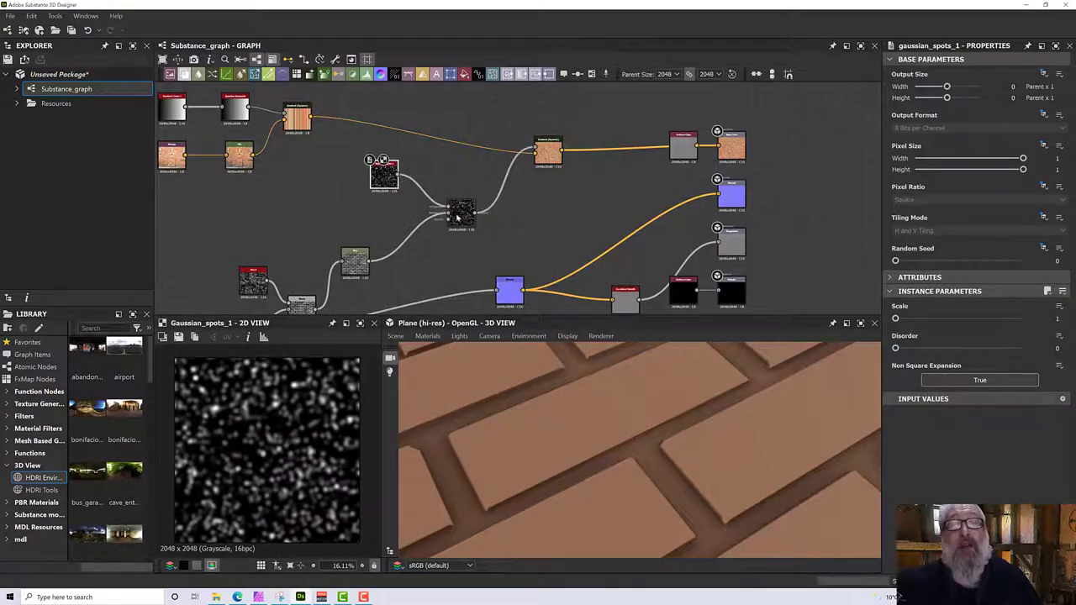
pyautogui.doubleClick(457, 213)
# - Lower the Blend opacity to 0.06
pyautogui.scroll(2, 458, 219)
pyautogui.scroll(2, 458, 219)
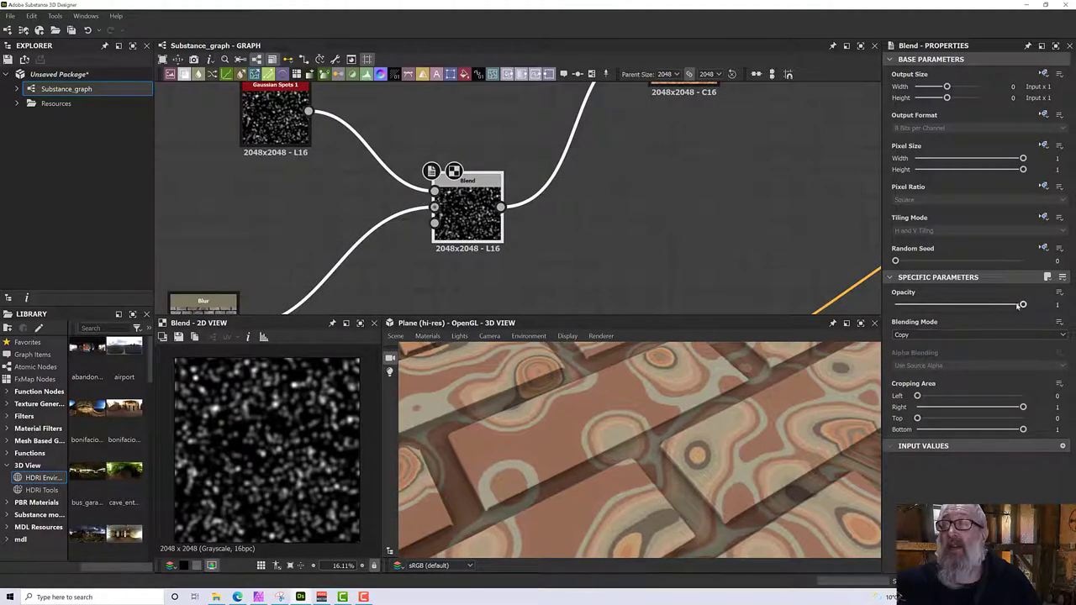
pyautogui.moveTo(1022, 304); pyautogui.dragTo(903, 312)
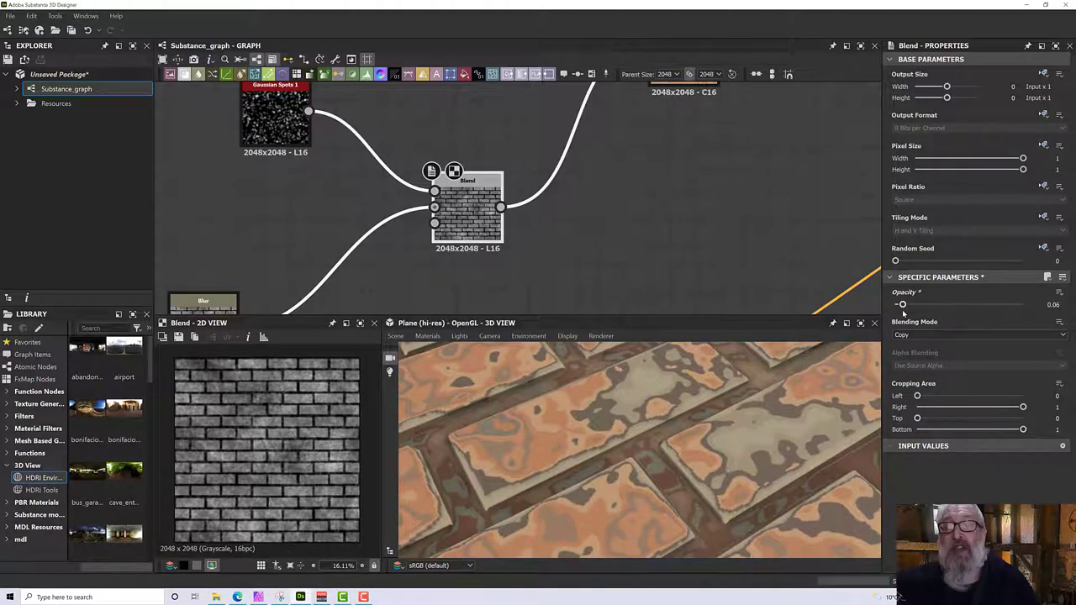
pyautogui.scroll(5, 400, 210)
pyautogui.scroll(-5, 400, 210)
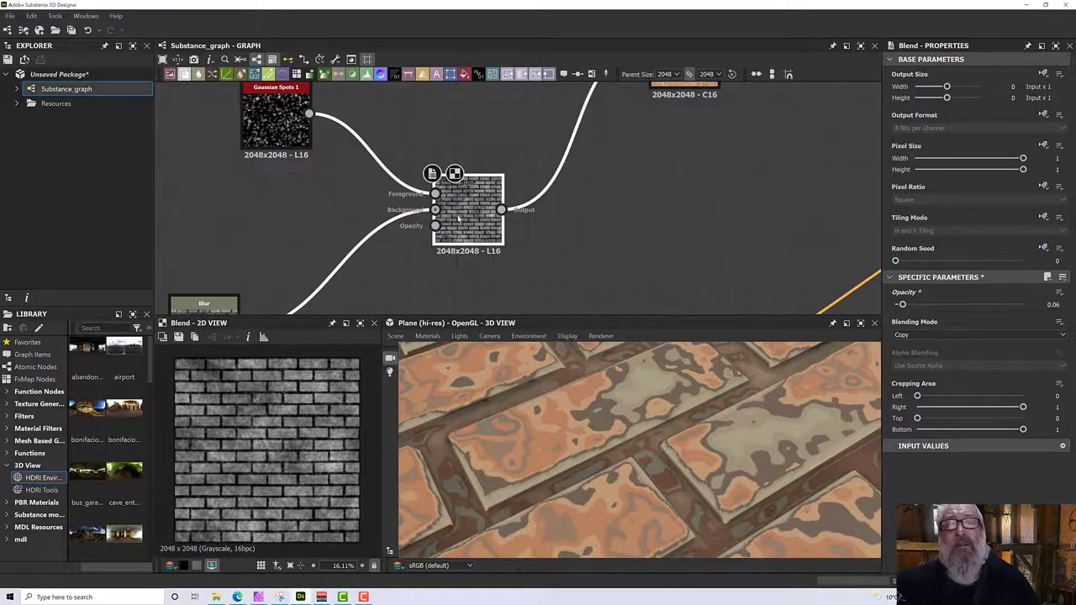
# - Preview Gaussian Spots 1 in the 2D view and move it further left
pyautogui.moveTo(294, 151); pyautogui.dragTo(444, 206, button='middle')
pyautogui.click(330, 163)
pyautogui.doubleClick(327, 161)
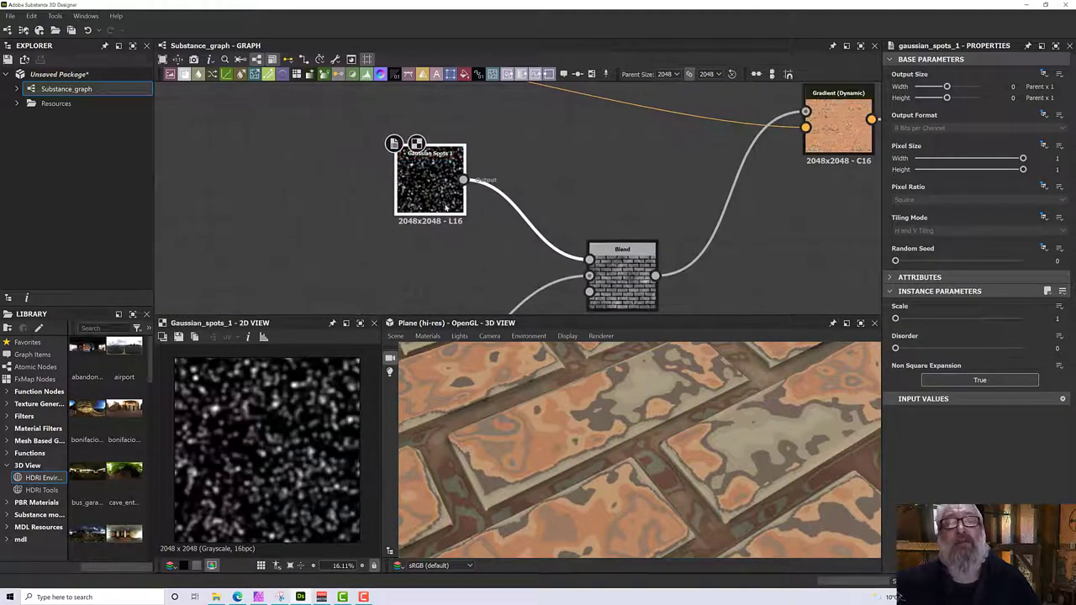
pyautogui.scroll(3, 445, 205)
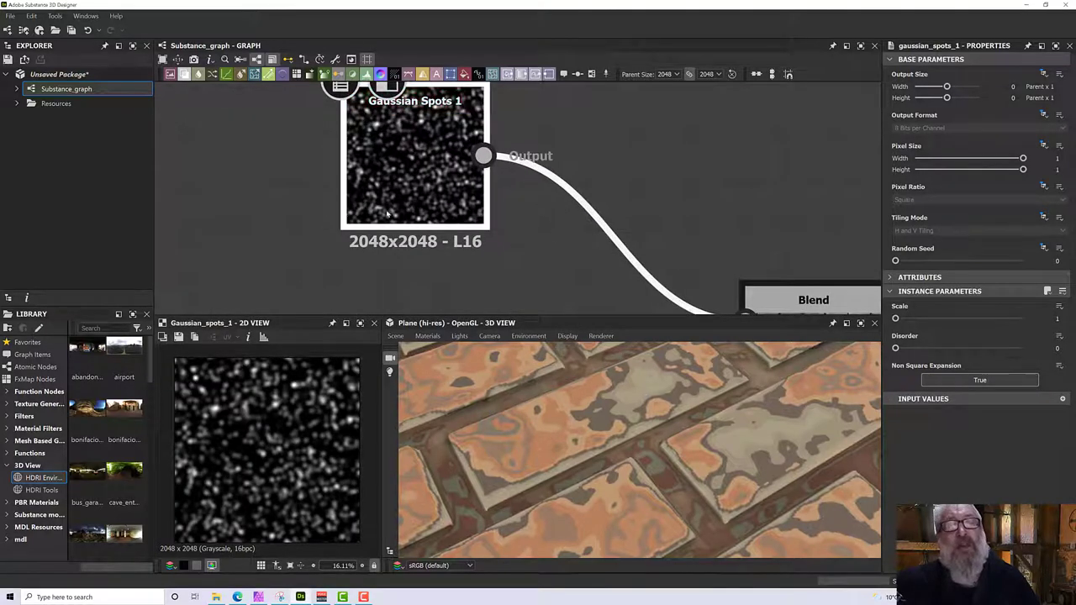
pyautogui.moveTo(417, 210); pyautogui.dragTo(268, 204)
pyautogui.click(414, 175)
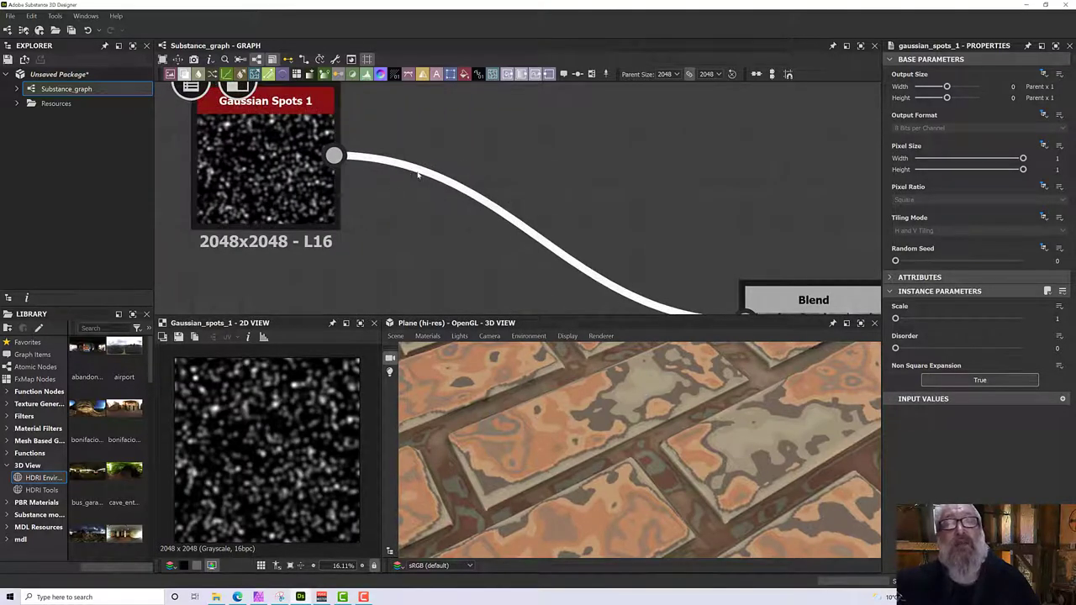
# - Insert a Levels node on the wire between Gaussian Spots 1 and Blend
pyautogui.press('space')
pyautogui.write('level')
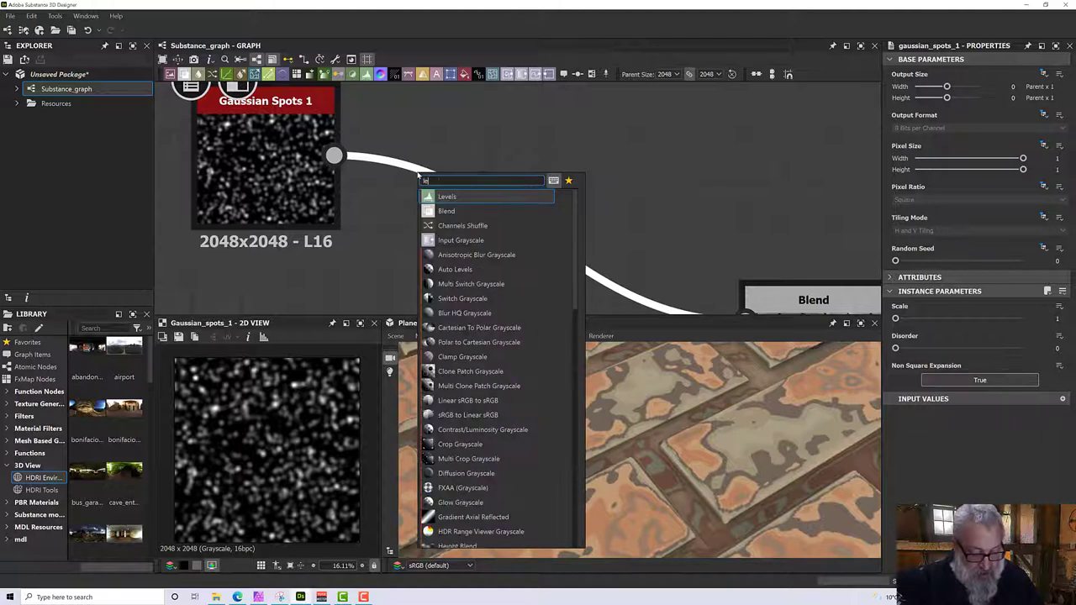
pyautogui.click(452, 196)
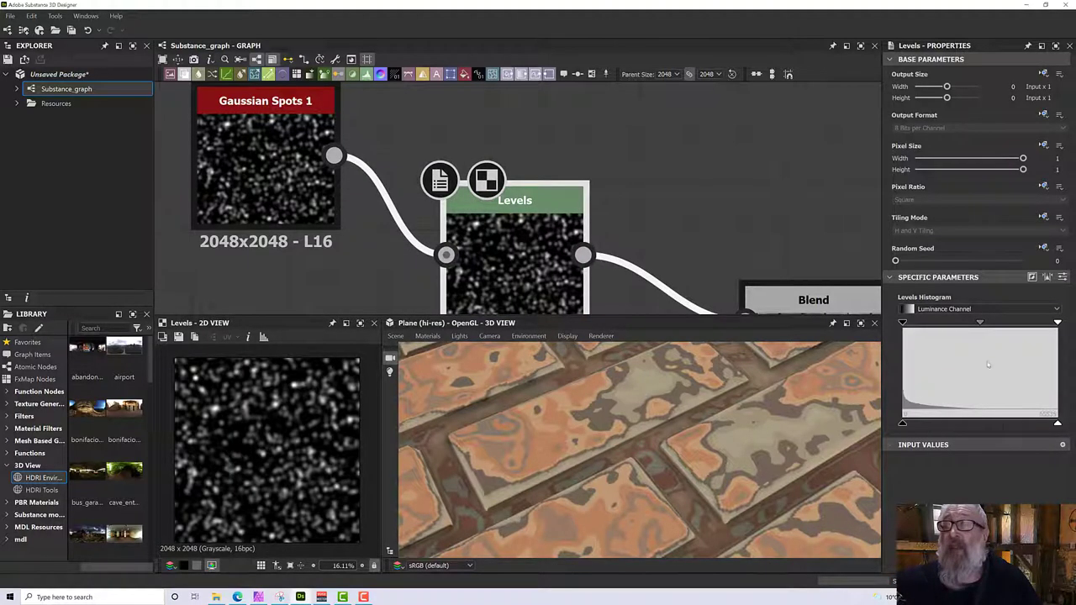
# - Raise the Levels black point so the spots thin to sparse white specks
pyautogui.click(1058, 323)
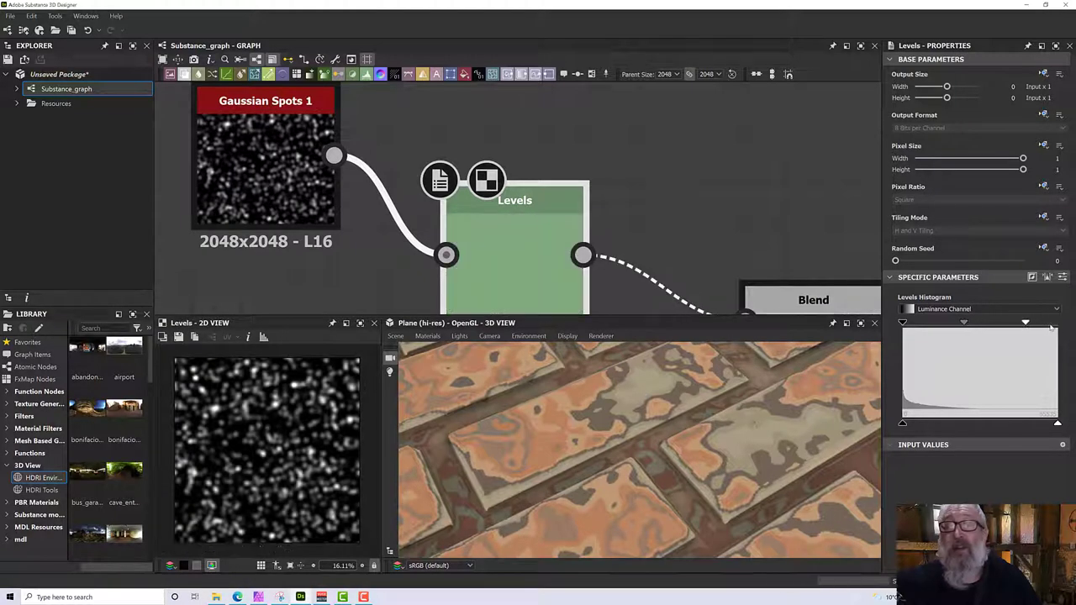
pyautogui.moveTo(967, 327); pyautogui.dragTo(933, 331)
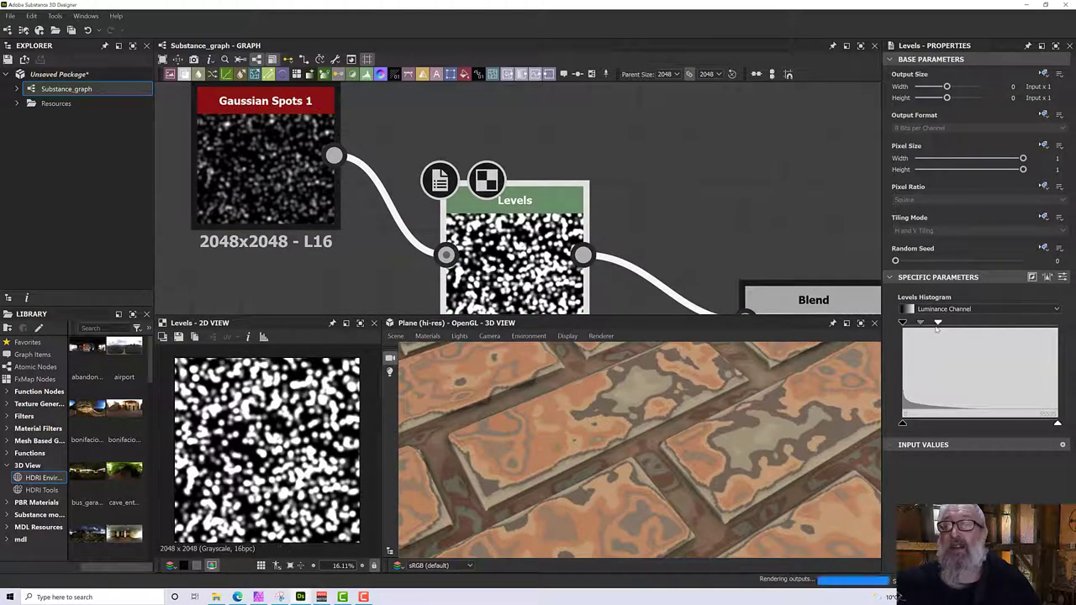
pyautogui.hotkey('ctrl', 'z')
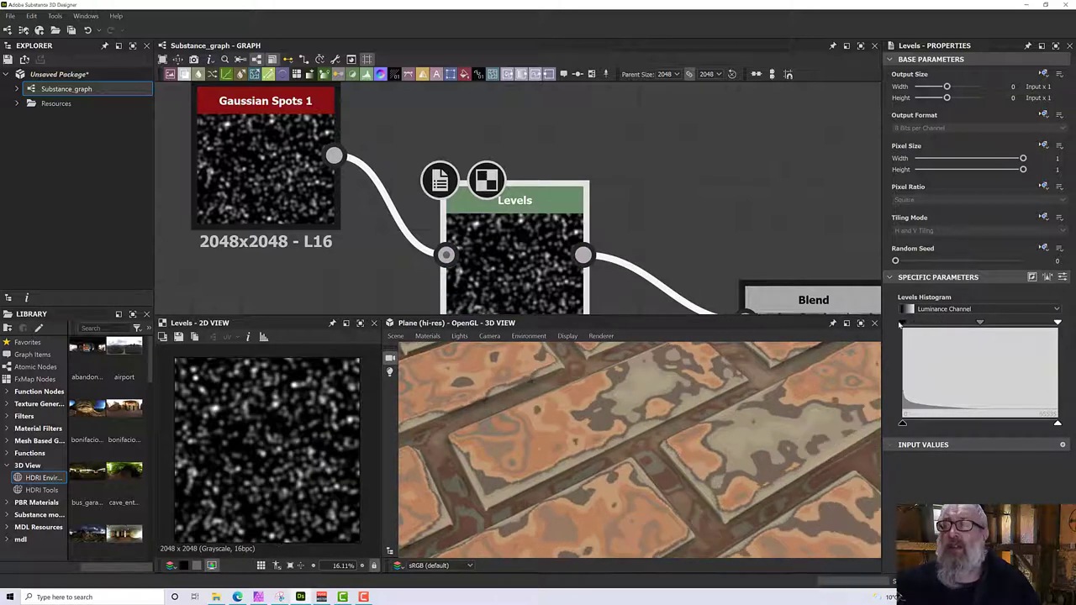
pyautogui.moveTo(901, 324); pyautogui.dragTo(972, 328)
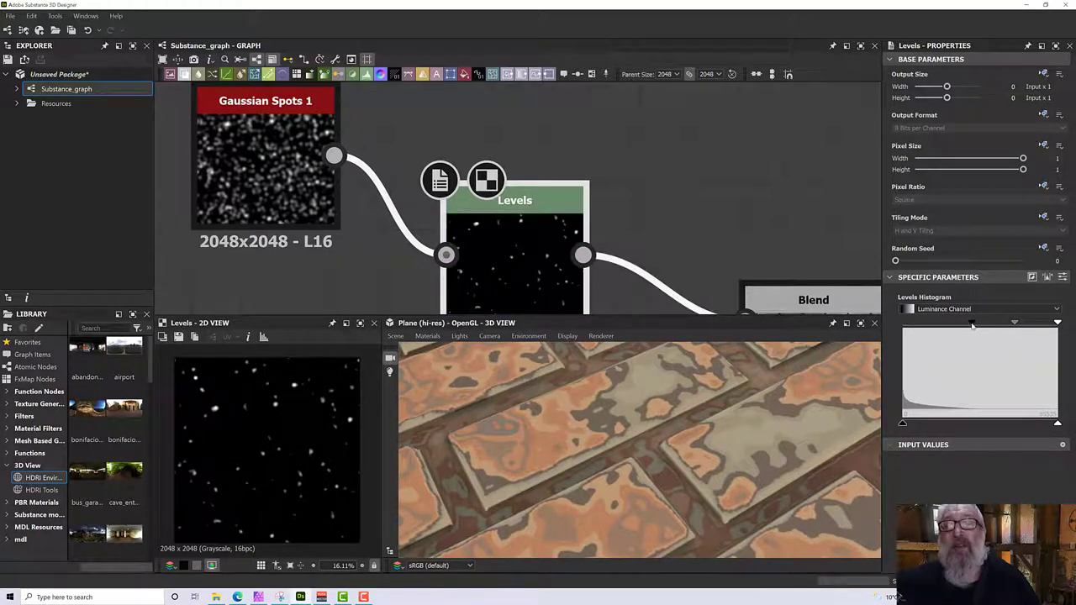
pyautogui.scroll(-3, 625, 253)
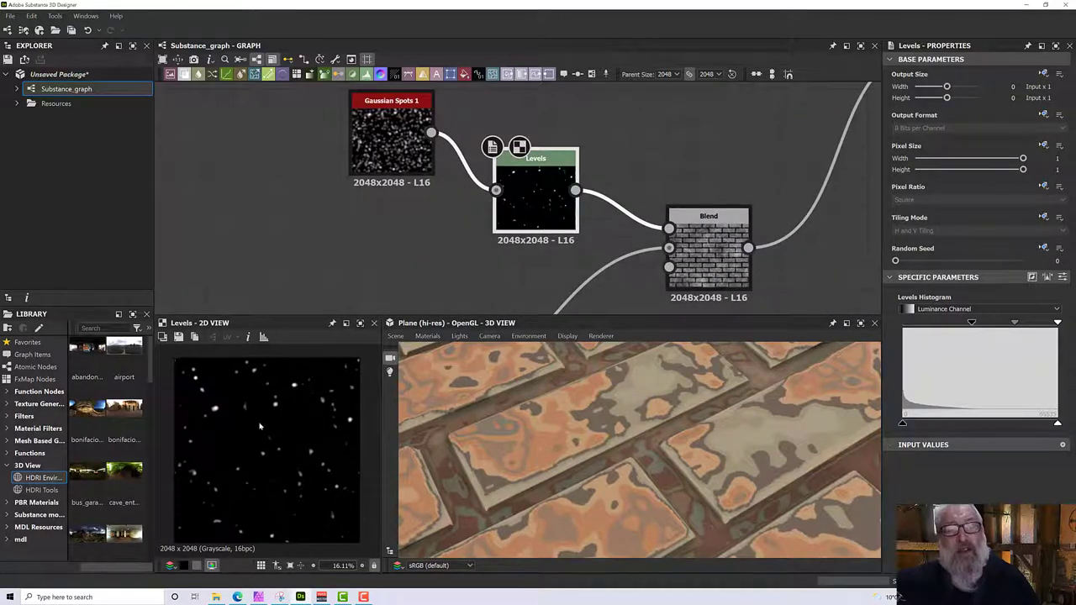
pyautogui.scroll(-3, 259, 426)
pyautogui.scroll(2, 260, 426)
pyautogui.scroll(-1, 260, 426)
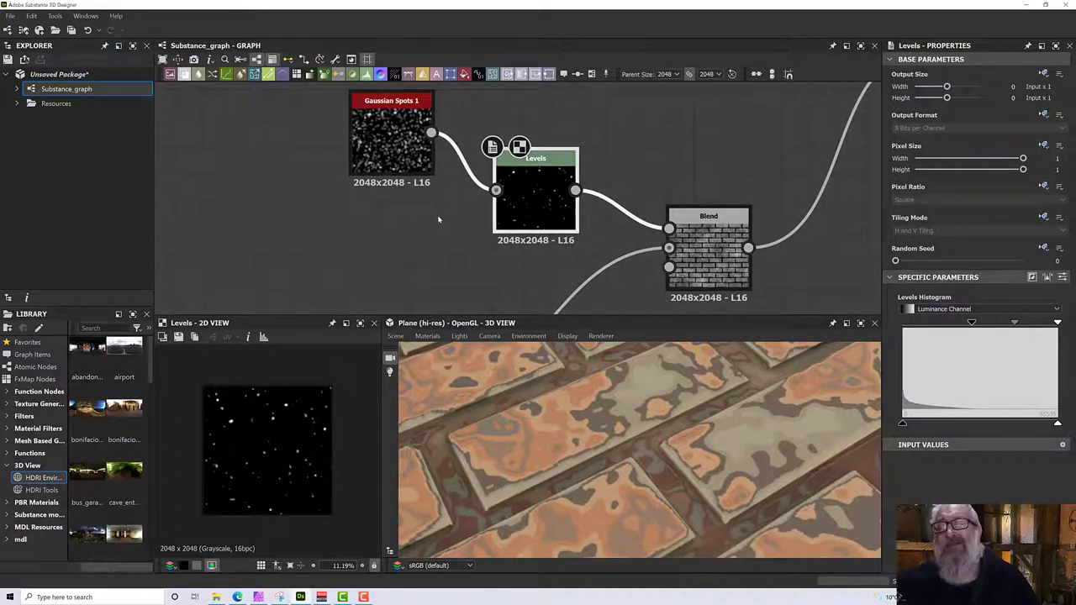
pyautogui.scroll(4, 223, 412)
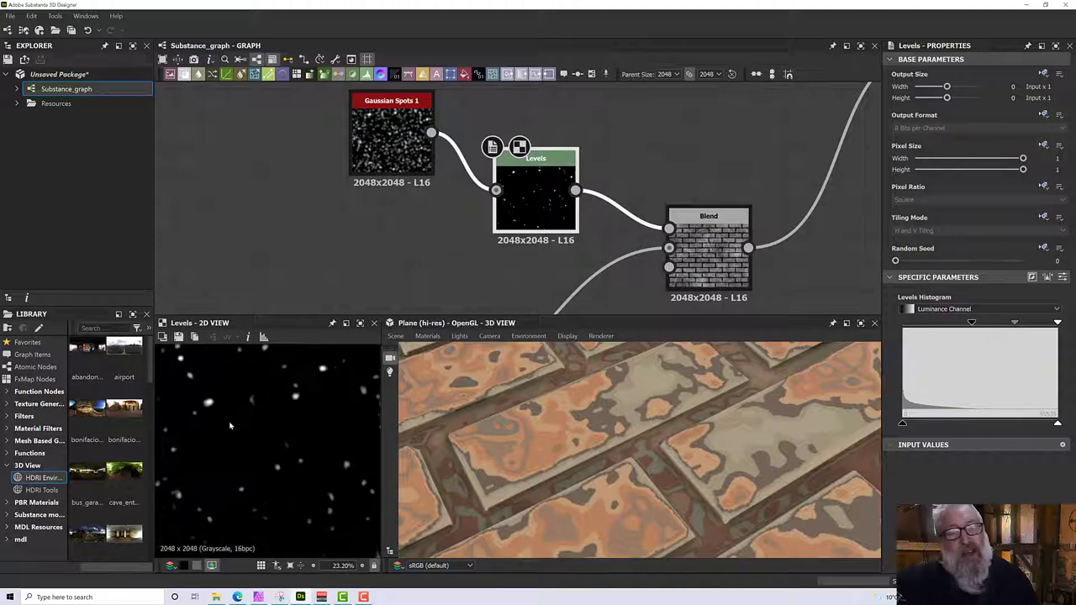
pyautogui.scroll(-8, 666, 501)
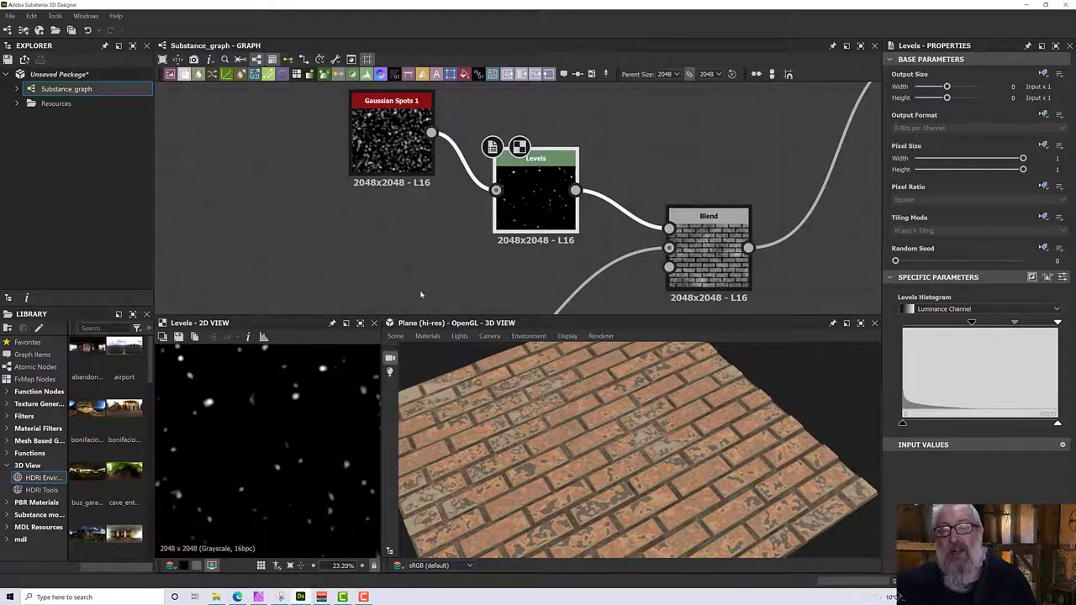
pyautogui.scroll(3, 413, 273)
pyautogui.scroll(-4, 493, 269)
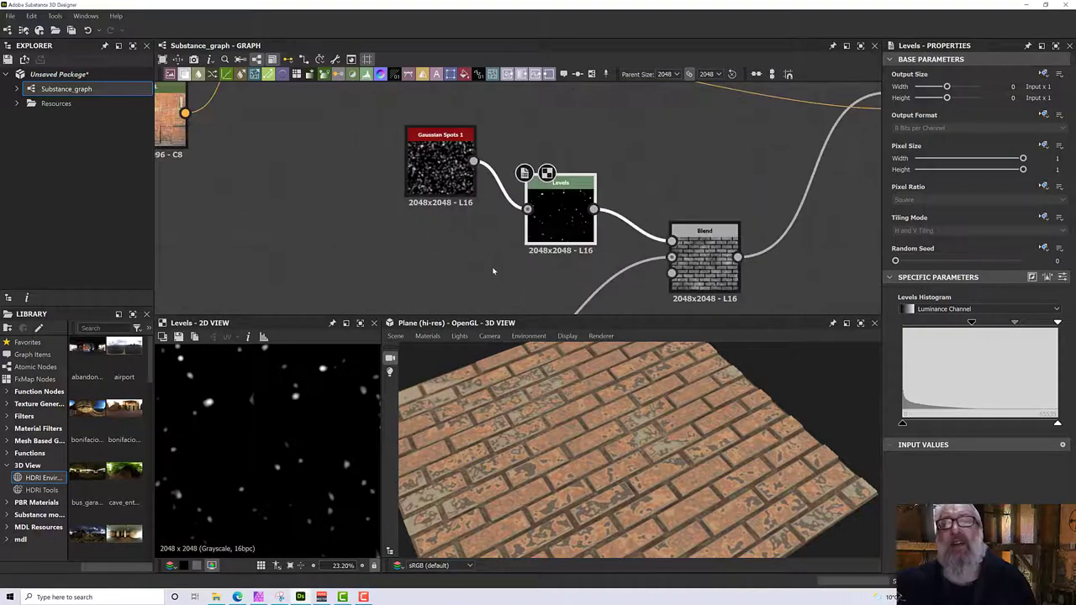
# - Shift Gaussian Spots and Levels left and insert a Tile Generator between Levels and Blend
pyautogui.moveTo(391, 113); pyautogui.dragTo(571, 251)
pyautogui.moveTo(555, 177); pyautogui.dragTo(336, 176)
pyautogui.click(493, 189)
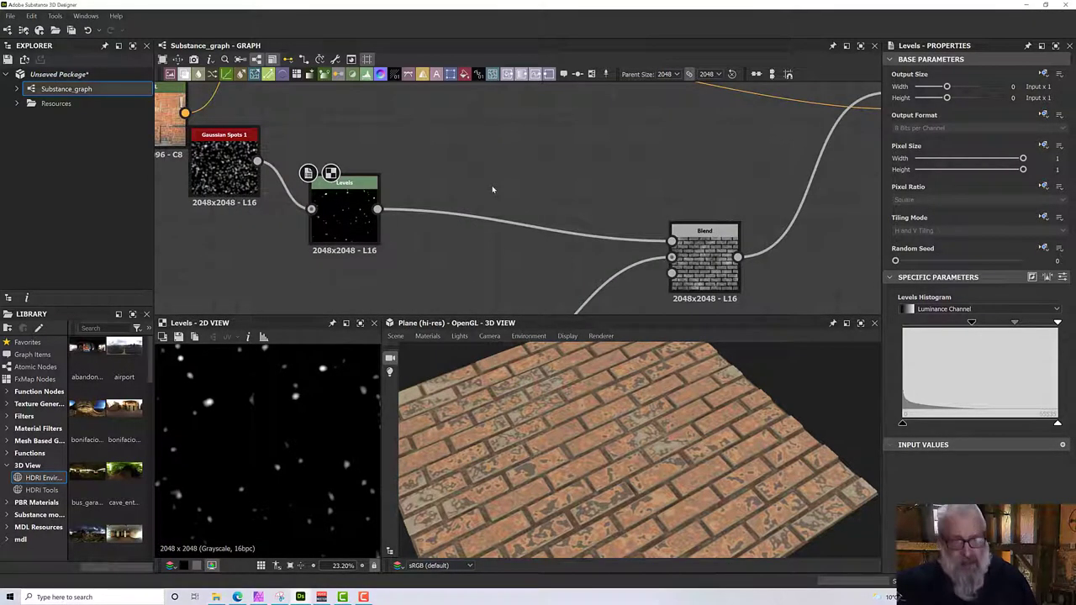
pyautogui.press('space')
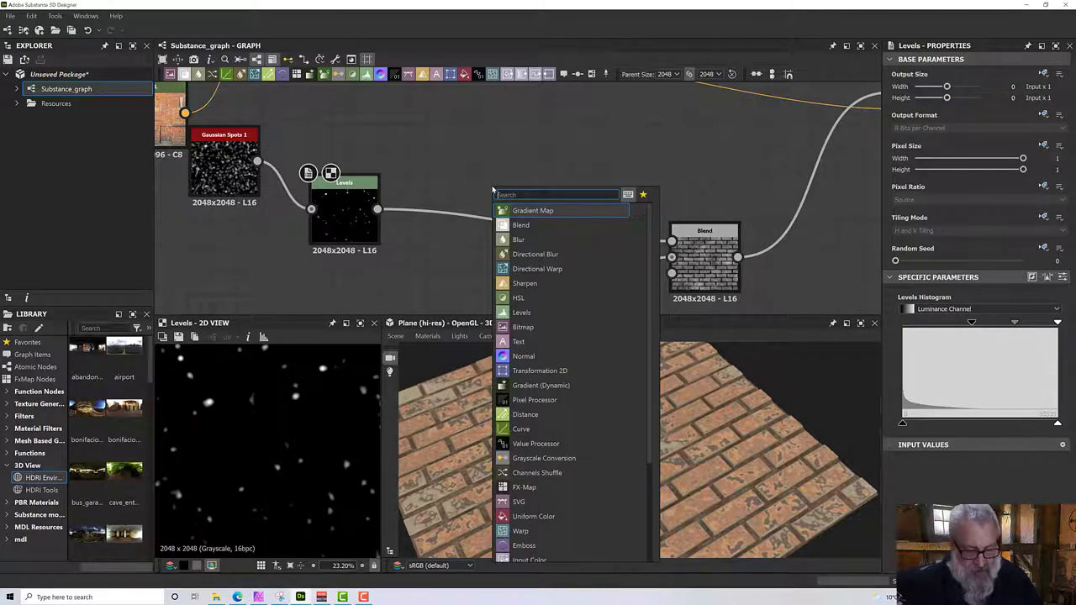
pyautogui.write('tile')
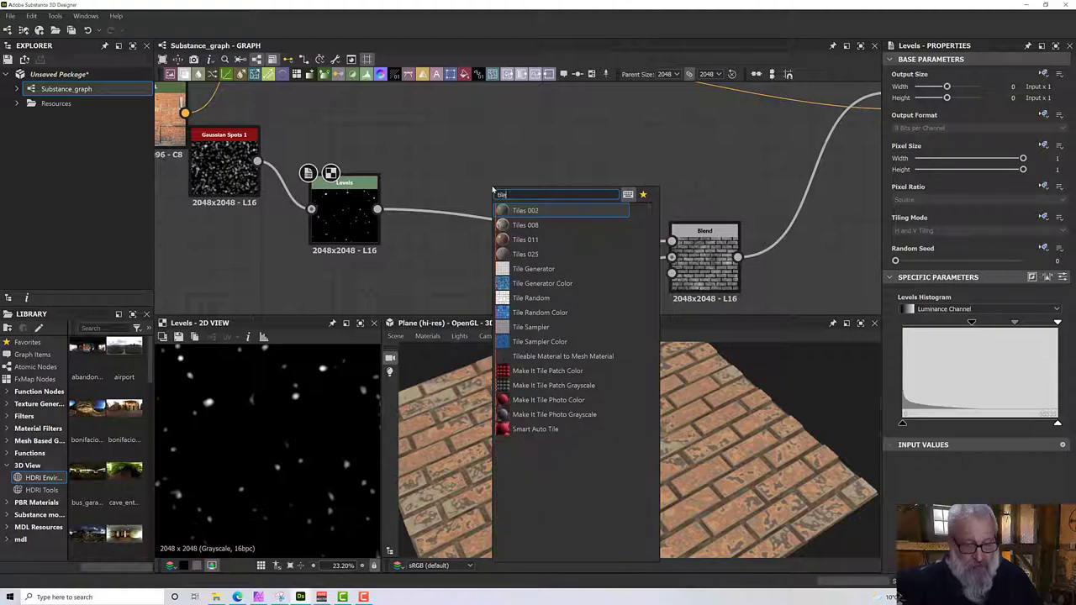
pyautogui.click(520, 267)
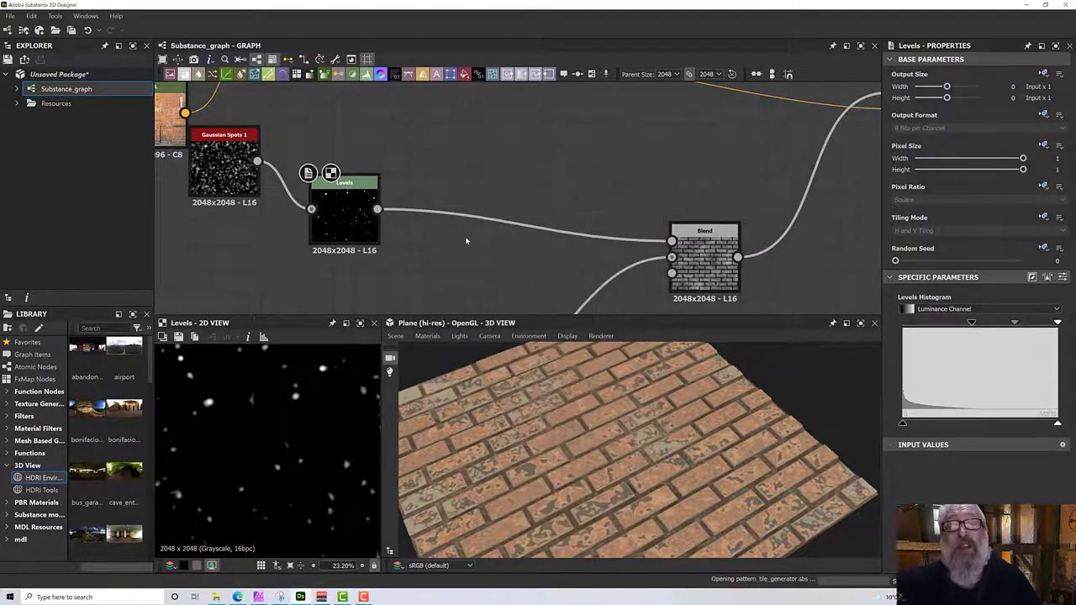
pyautogui.moveTo(480, 180); pyautogui.dragTo(463, 236)
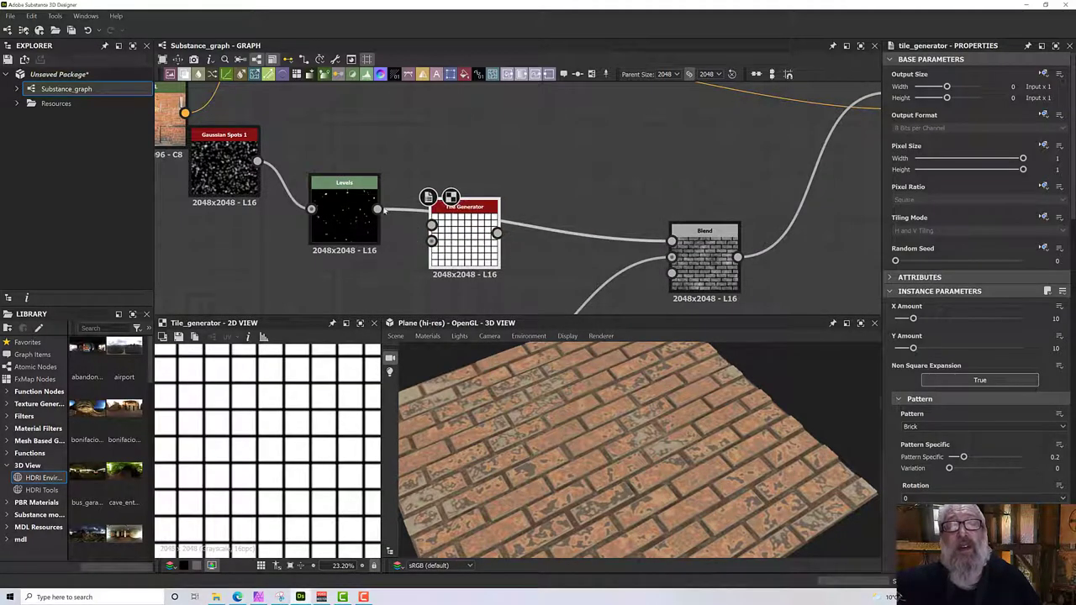
# - Wire Levels into the Tile Generator pattern, output to Blend, and set Pattern to Image Input
pyautogui.moveTo(379, 210); pyautogui.dragTo(431, 225)
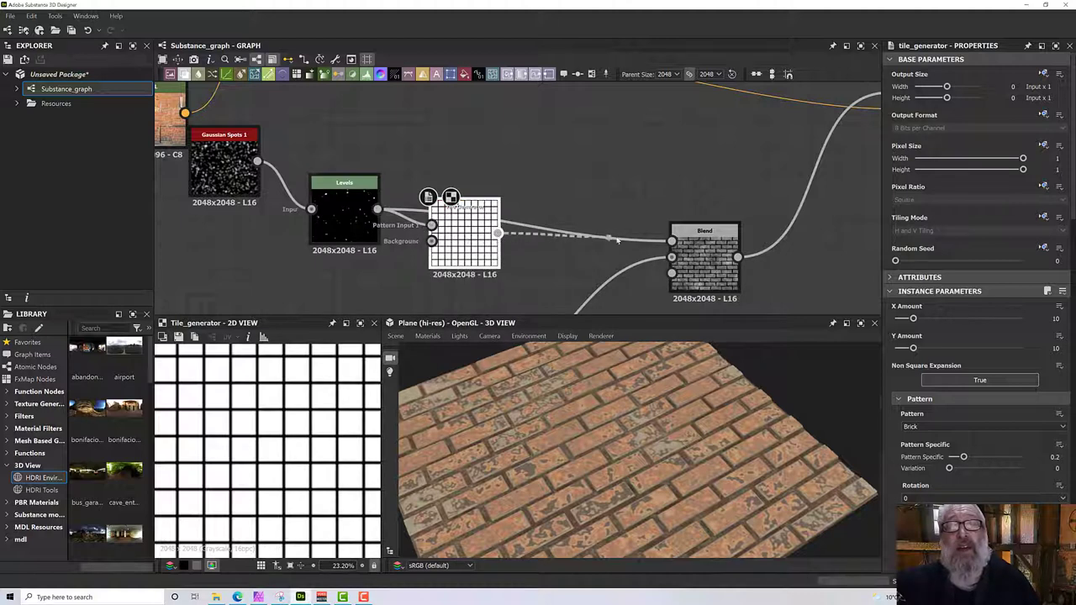
pyautogui.moveTo(616, 240); pyautogui.dragTo(671, 242)
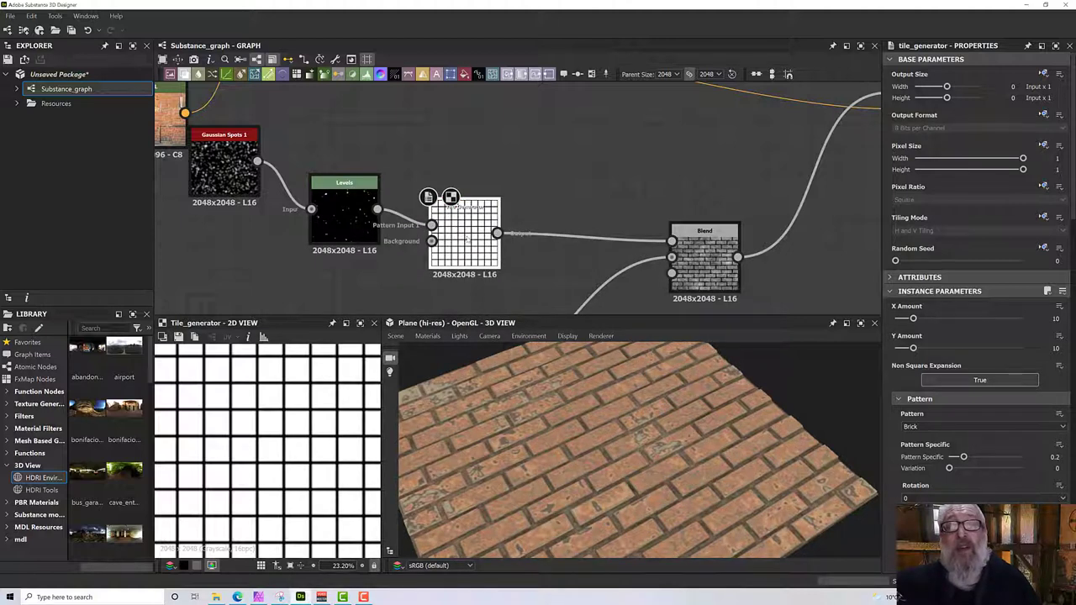
pyautogui.click(923, 426)
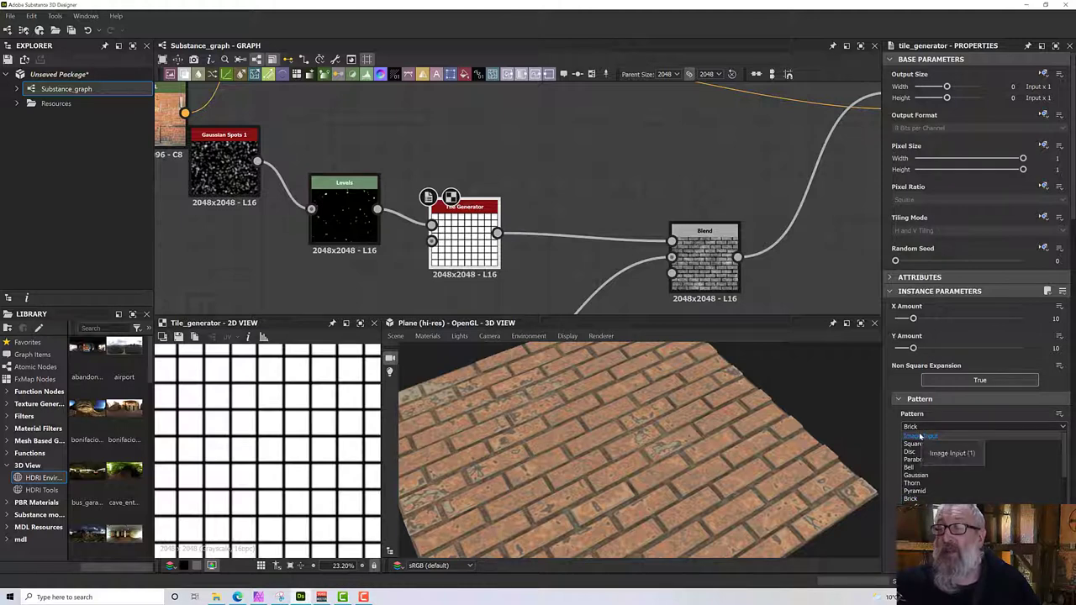
pyautogui.click(920, 436)
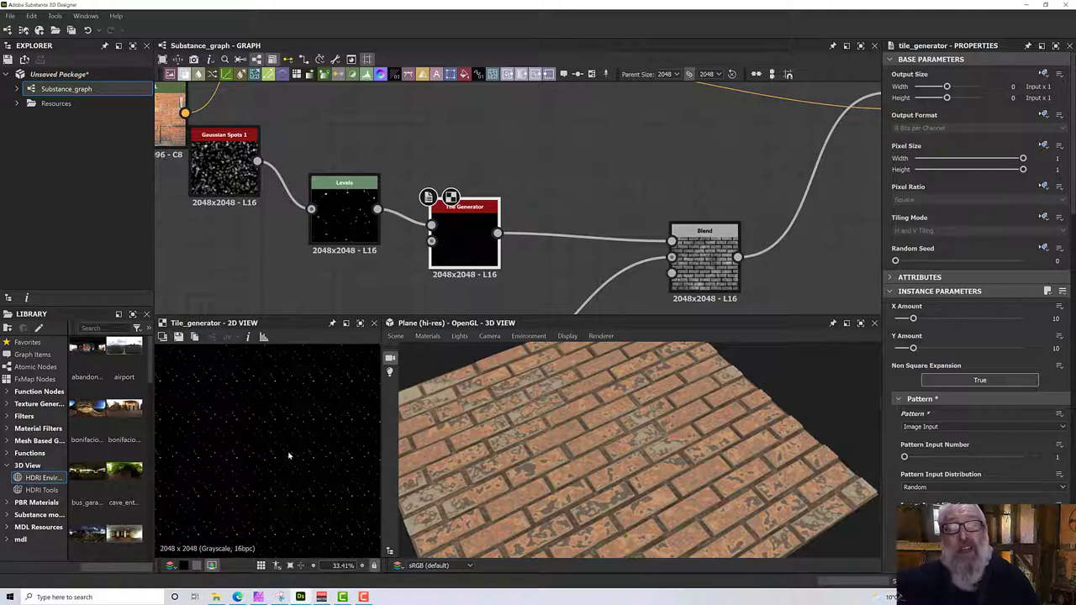
pyautogui.scroll(-2, 288, 455)
pyautogui.moveTo(395, 463); pyautogui.dragTo(585, 507)
pyautogui.scroll(4, 625, 477)
pyautogui.scroll(-5, 622, 477)
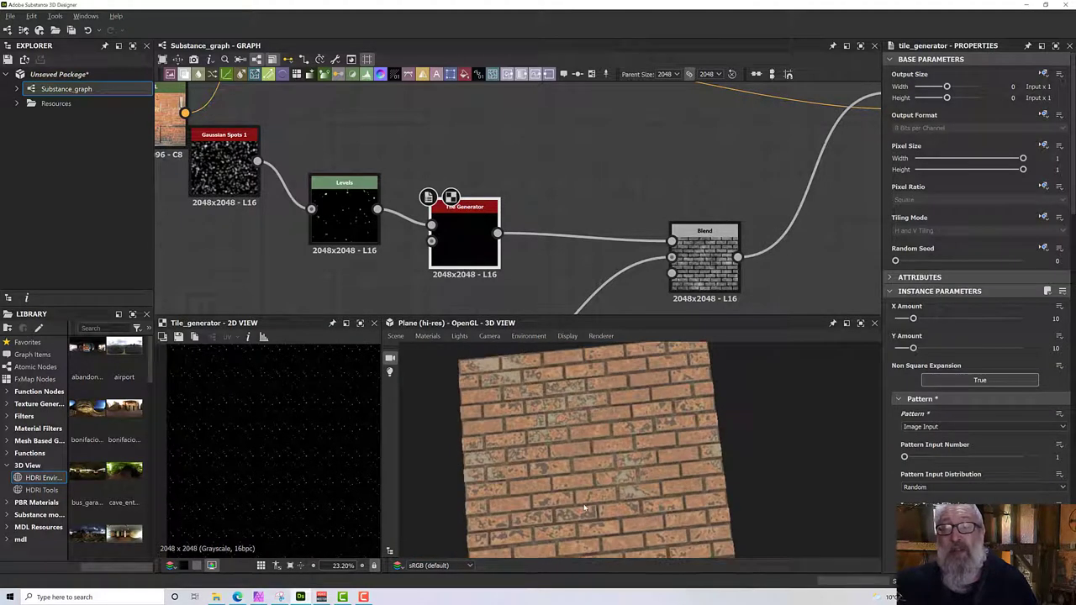
pyautogui.scroll(5, 618, 422)
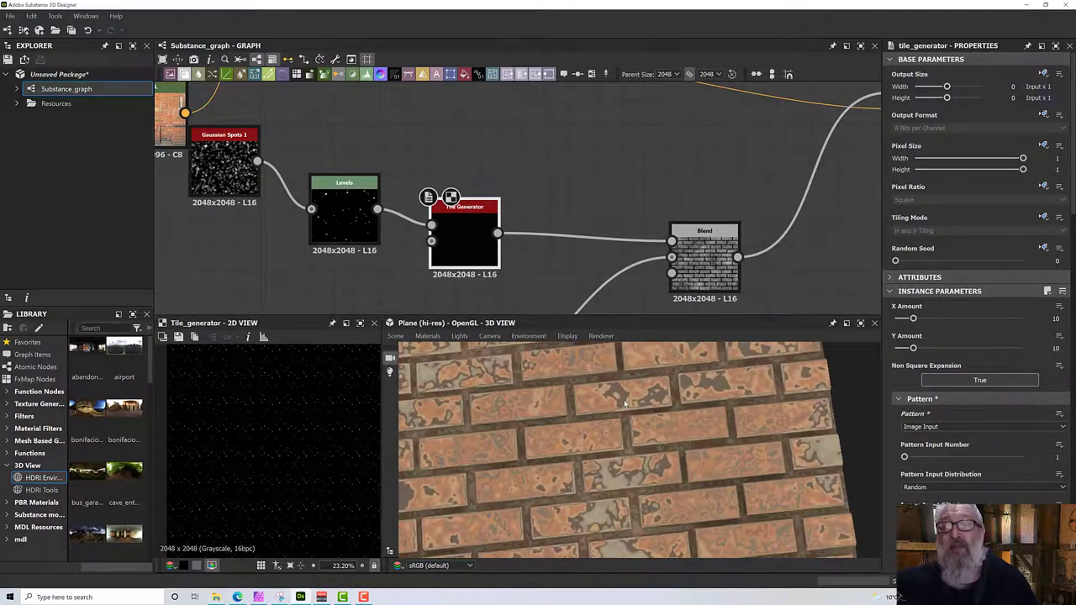
pyautogui.scroll(-3, 621, 410)
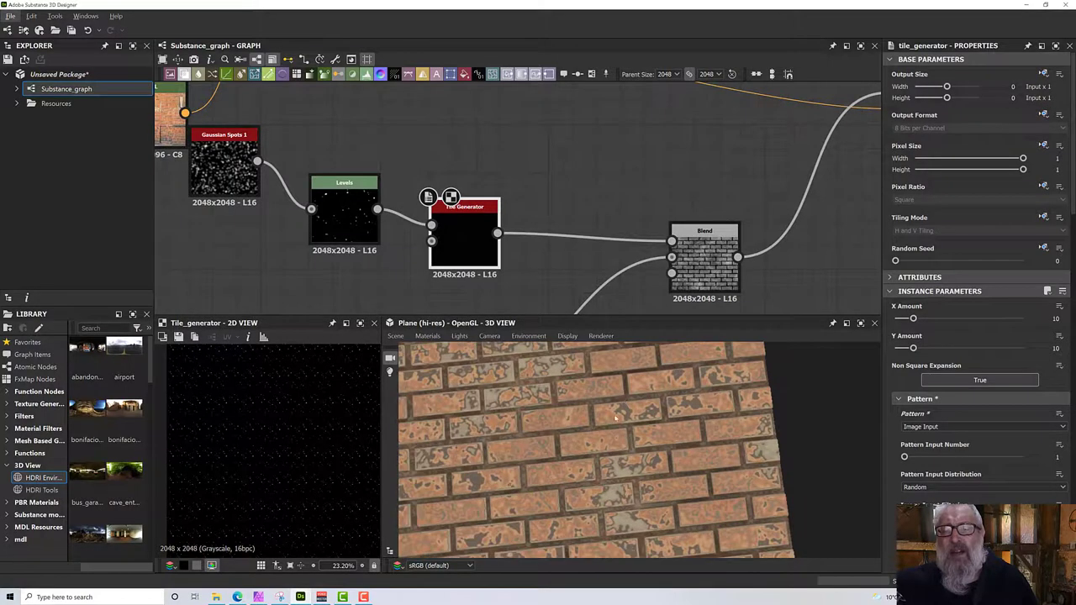
pyautogui.scroll(-3, 592, 401)
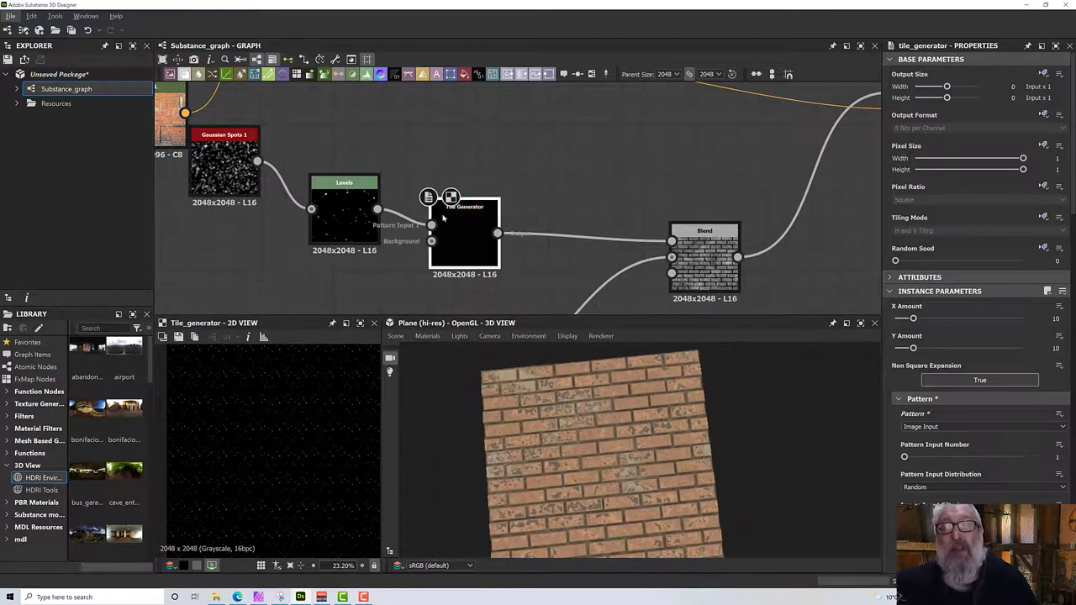
# - Connect the Blend output to the Normal node and inspect the raised brick relief
pyautogui.moveTo(459, 220); pyautogui.dragTo(481, 220)
pyautogui.moveTo(480, 221); pyautogui.dragTo(553, 82, button='middle')
pyautogui.scroll(-3, 365, 249)
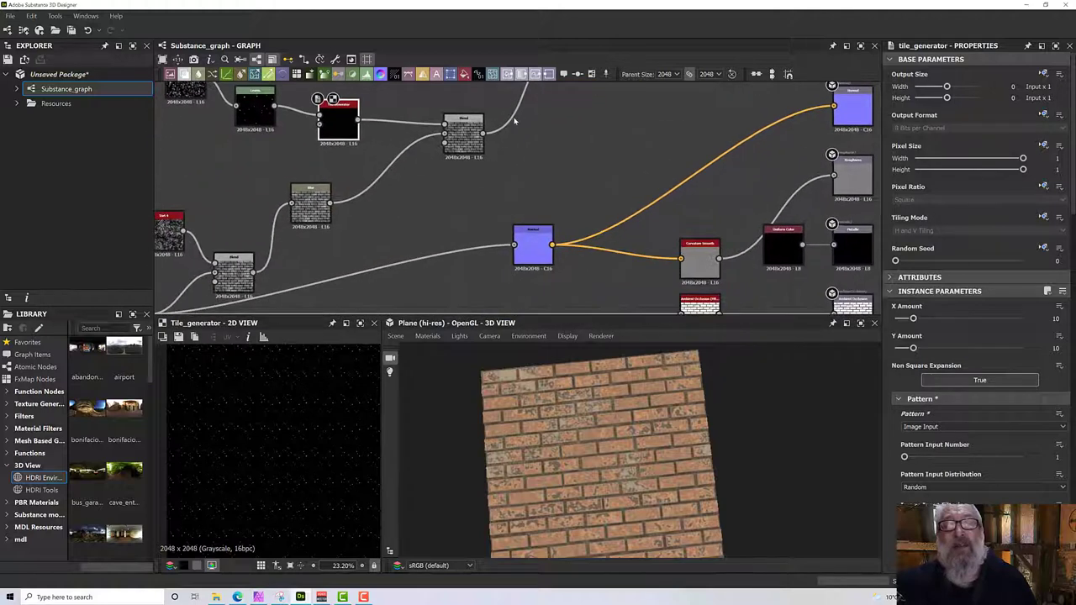
pyautogui.moveTo(482, 135); pyautogui.dragTo(512, 245)
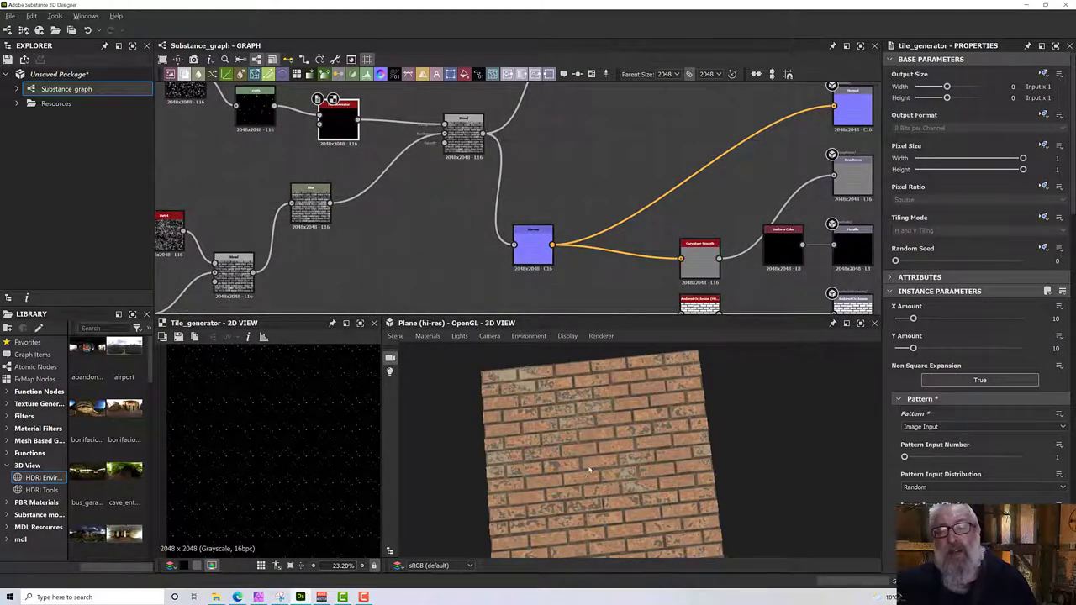
pyautogui.moveTo(578, 452); pyautogui.dragTo(596, 442)
pyautogui.scroll(3, 596, 442)
pyautogui.scroll(2, 596, 442)
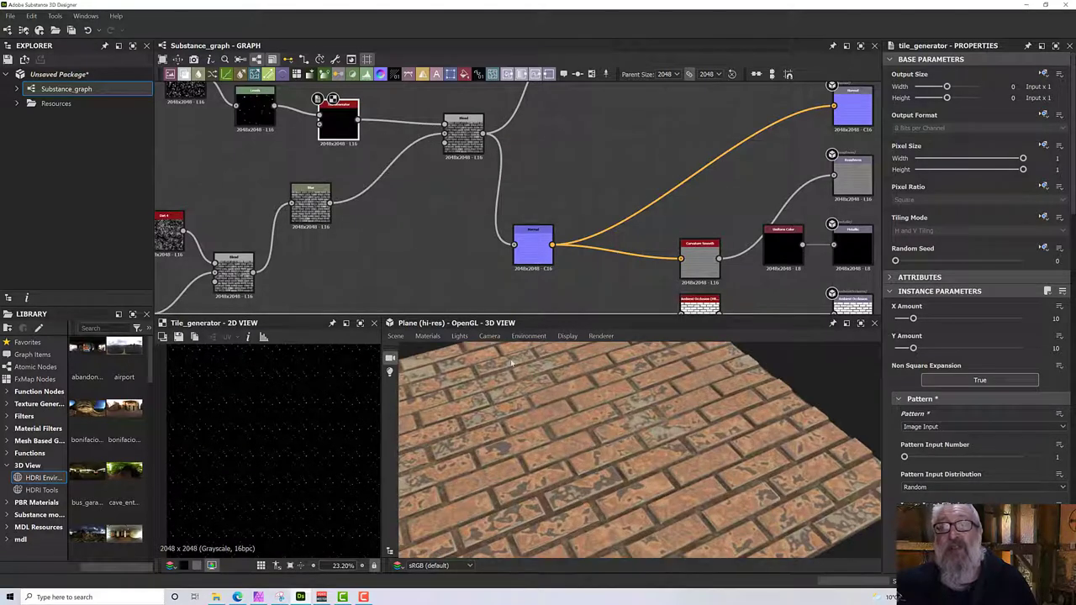
pyautogui.click(532, 246)
# - Tidy the graph by shifting the upper-left nodes and the orange node left
pyautogui.scroll(10, 324, 420)
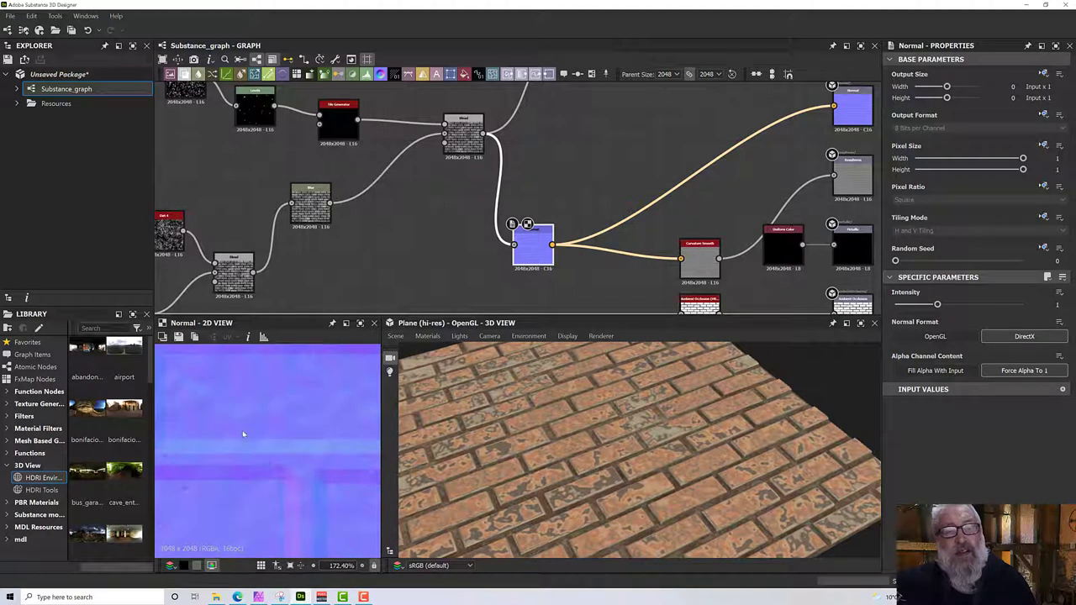
pyautogui.scroll(4, 243, 434)
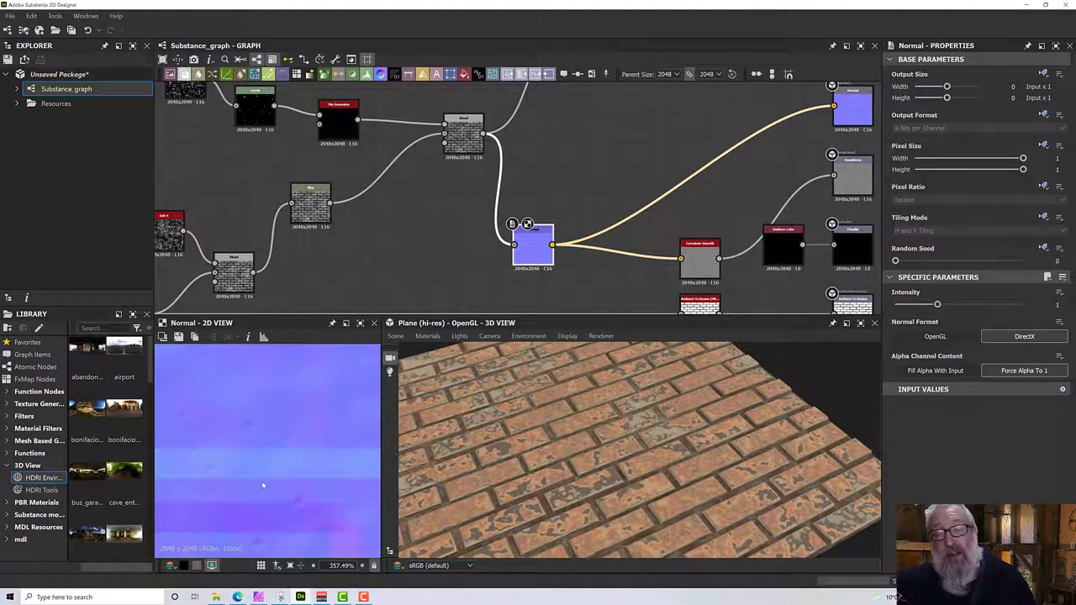
pyautogui.scroll(-5, 261, 486)
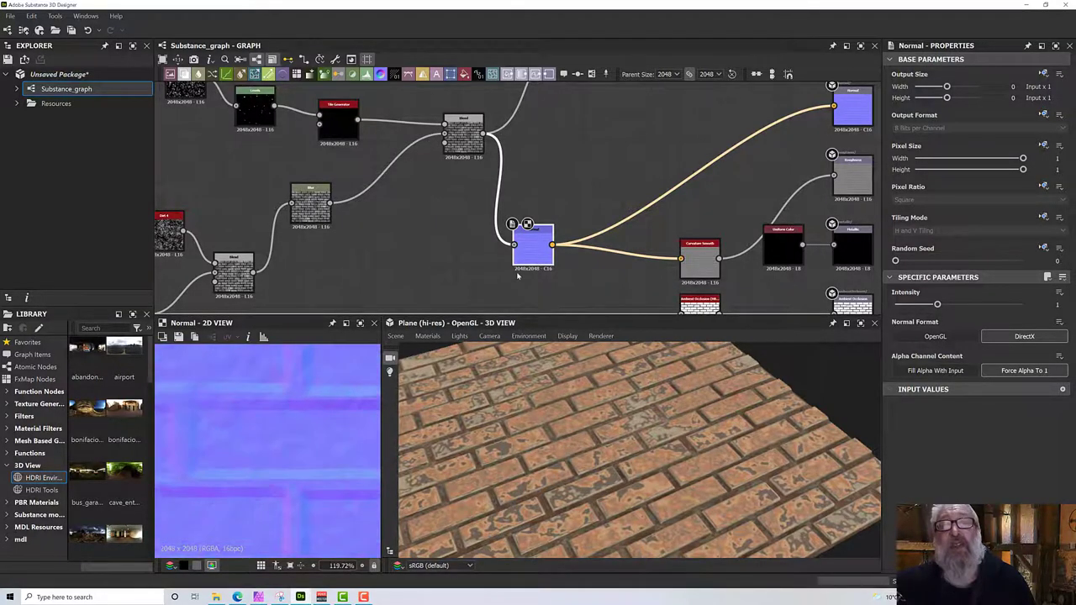
pyautogui.scroll(-4, 518, 275)
pyautogui.moveTo(537, 230); pyautogui.dragTo(543, 228, button='middle')
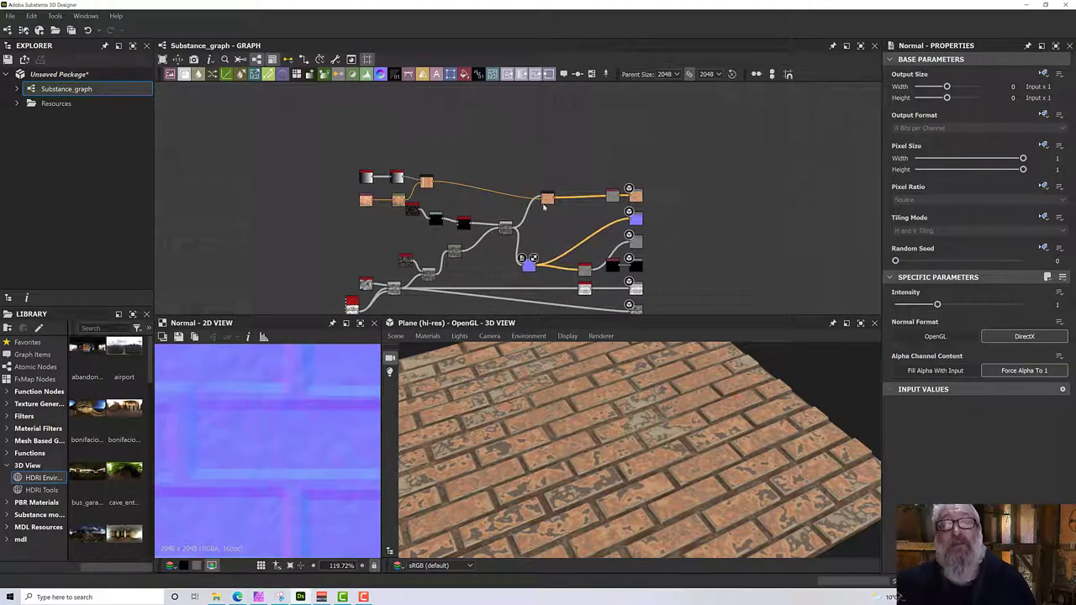
pyautogui.moveTo(330, 143); pyautogui.dragTo(469, 222)
pyautogui.moveTo(548, 197); pyautogui.dragTo(511, 195)
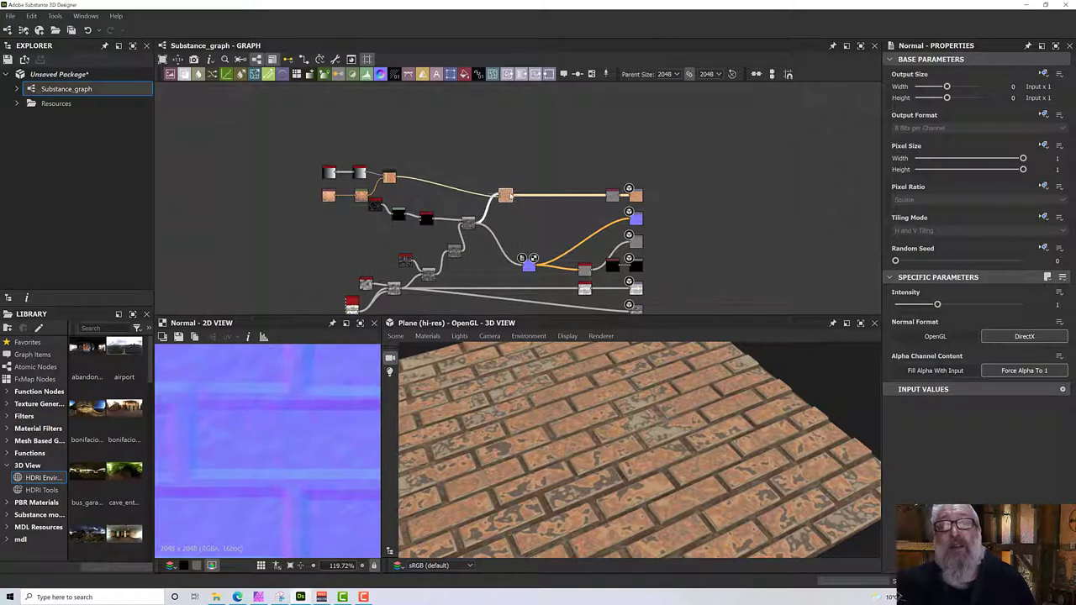
pyautogui.scroll(5, 543, 388)
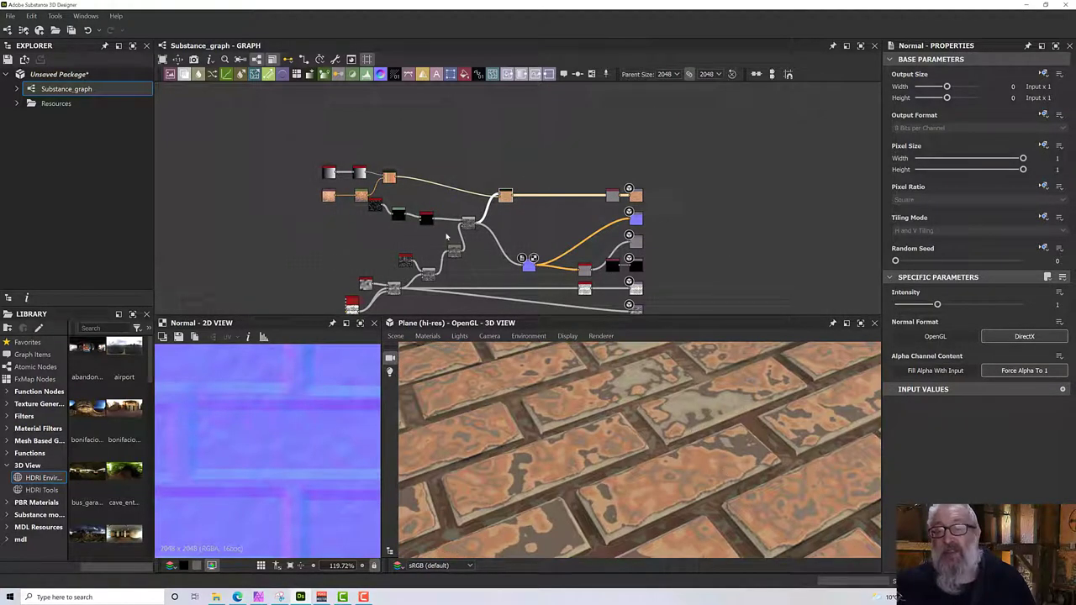
pyautogui.scroll(3, 472, 225)
# - Insert a Blur HQ Color node on the link from Gradient (Dynamic) to the colour output
pyautogui.click(306, 124)
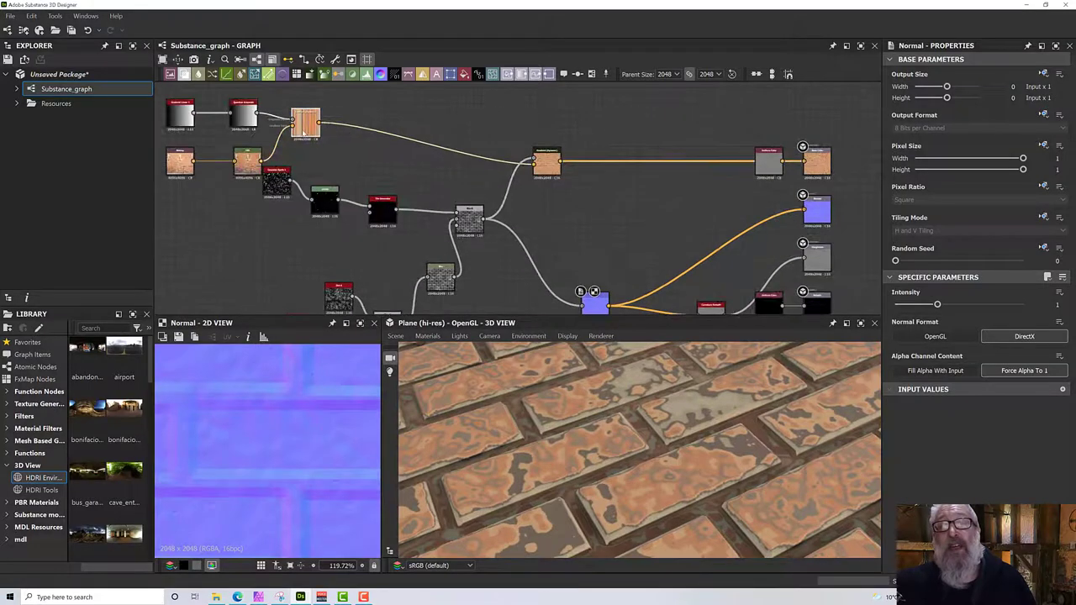
pyautogui.doubleClick(546, 160)
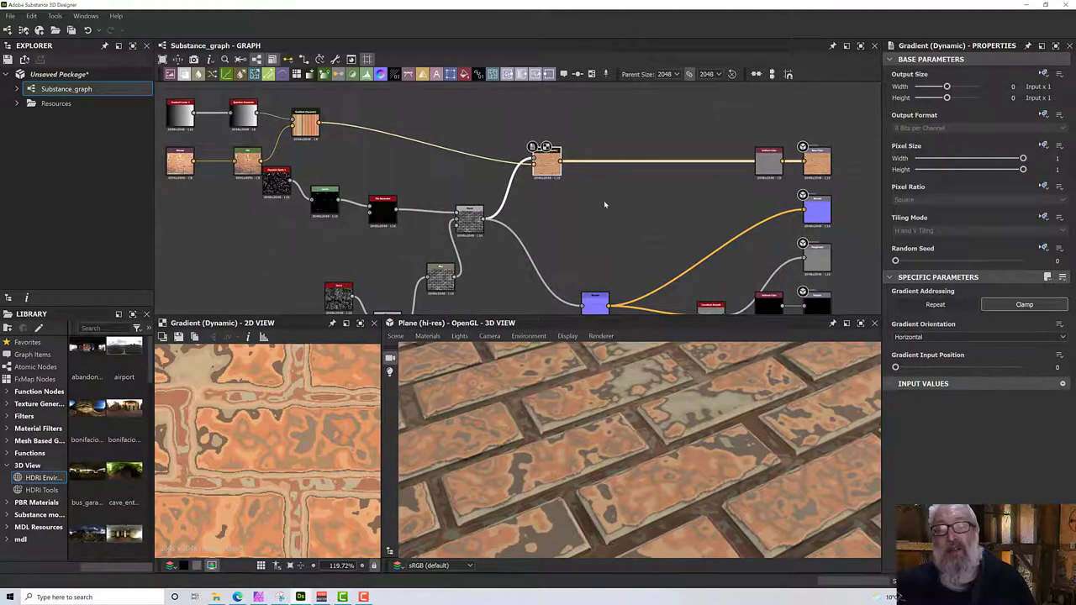
pyautogui.click(601, 166)
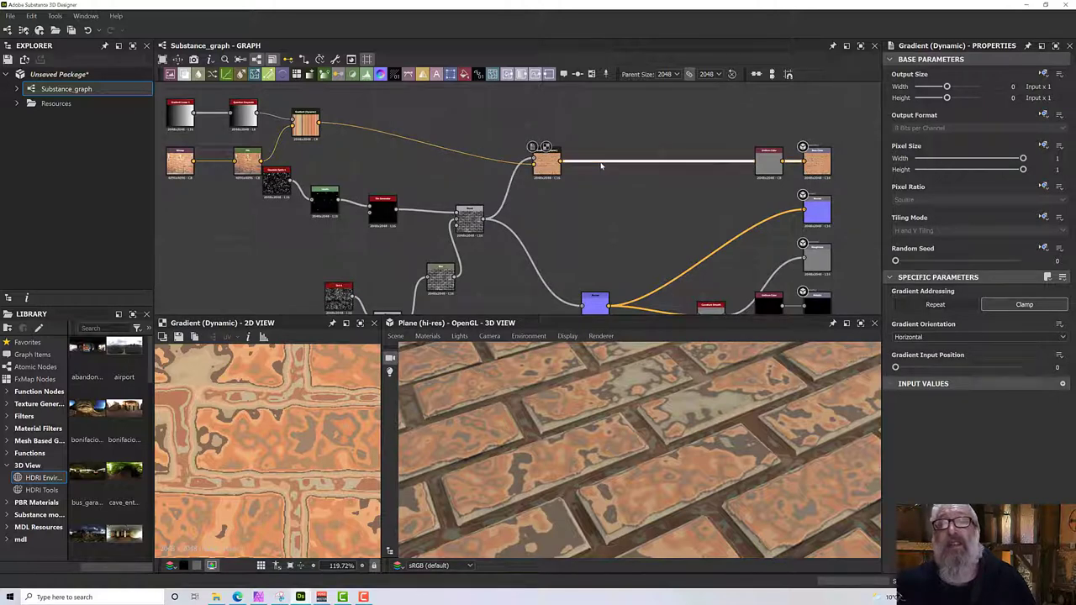
pyautogui.press('space')
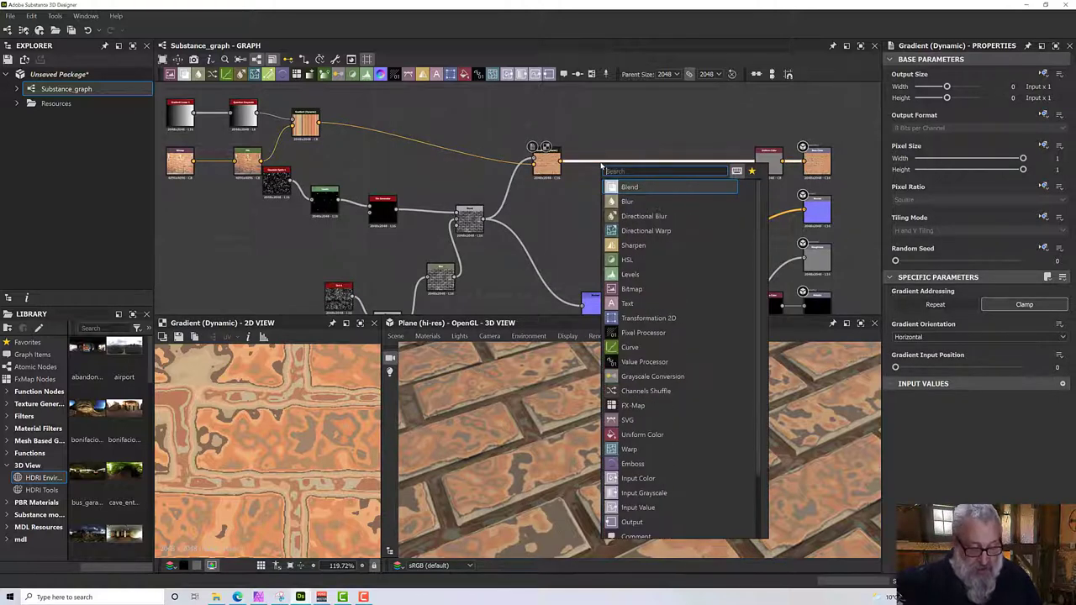
pyautogui.write('v')
pyautogui.press('BackSpace')
pyautogui.write('blur')
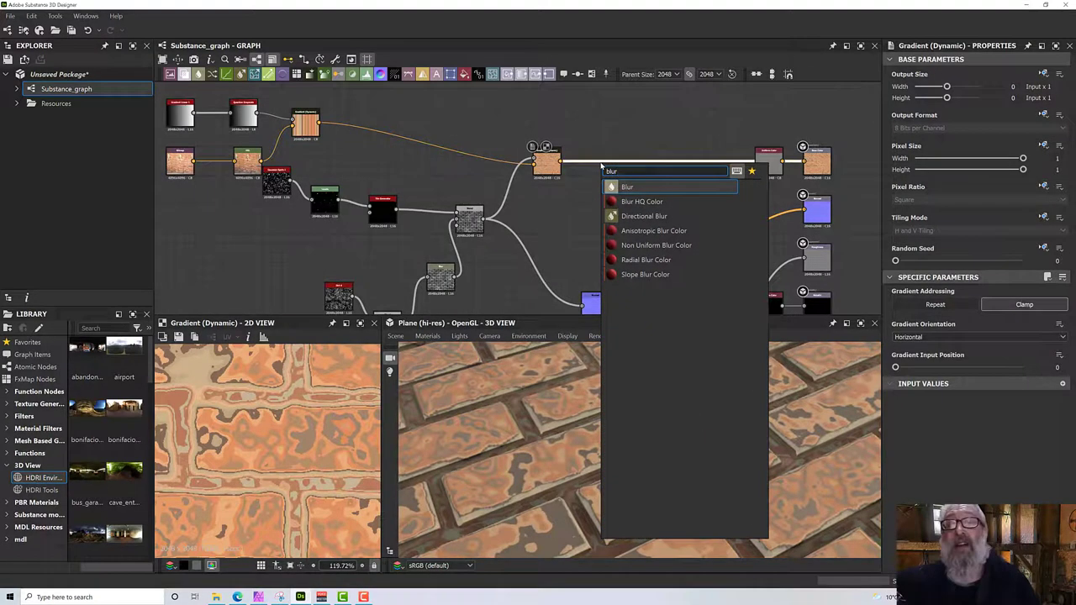
pyautogui.click(634, 202)
# - Line up the colour-chain nodes and lower the Blur HQ Intensity to 0.63
pyautogui.moveTo(545, 165); pyautogui.dragTo(506, 165)
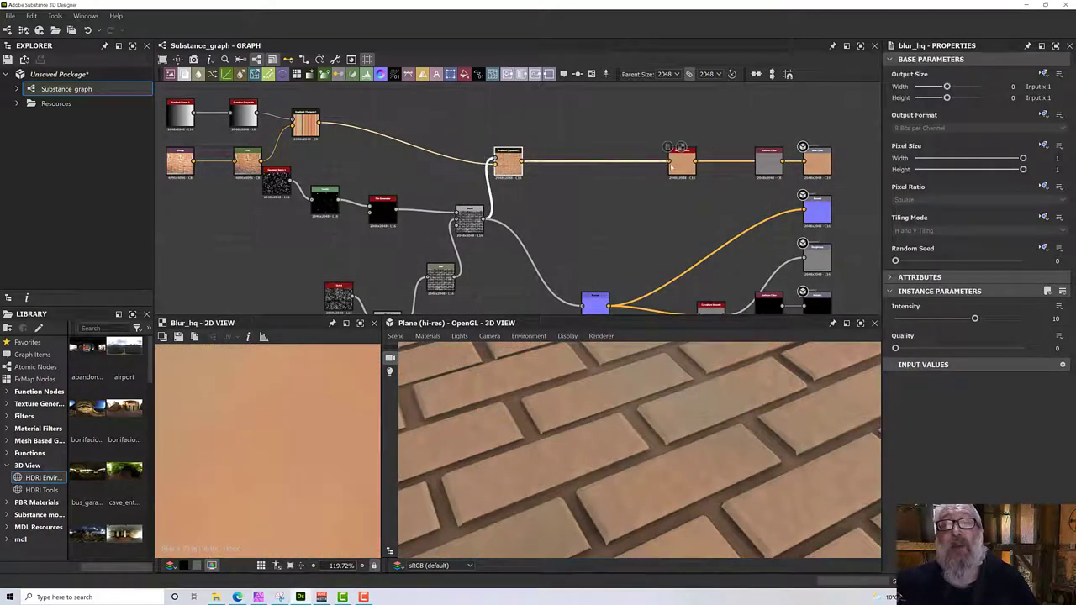
pyautogui.moveTo(679, 167); pyautogui.dragTo(564, 167)
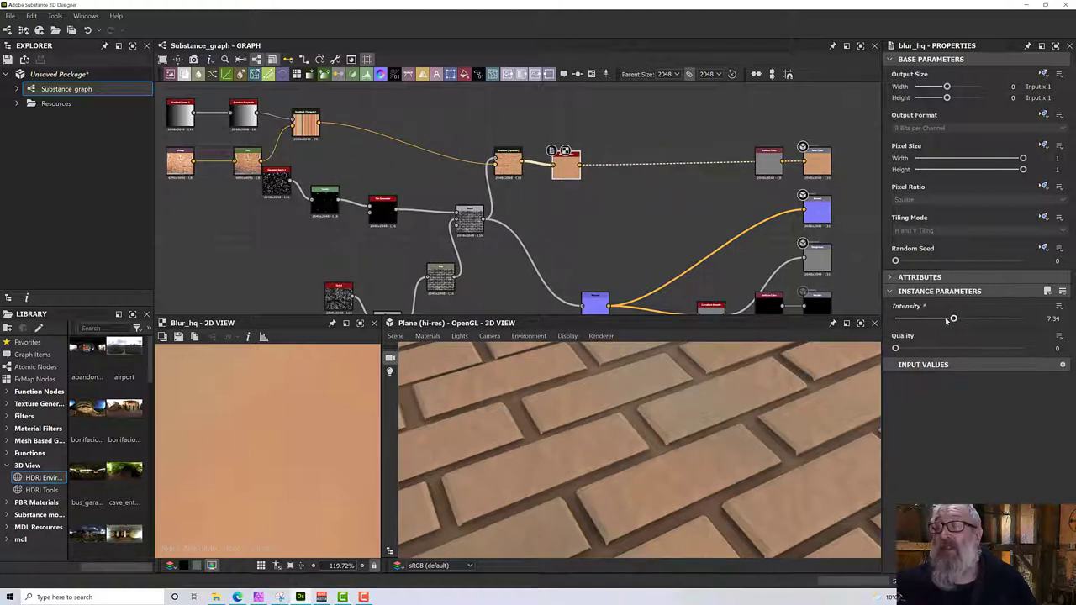
pyautogui.moveTo(972, 319); pyautogui.dragTo(900, 324)
pyautogui.moveTo(660, 418); pyautogui.dragTo(635, 458)
pyautogui.scroll(-5, 625, 478)
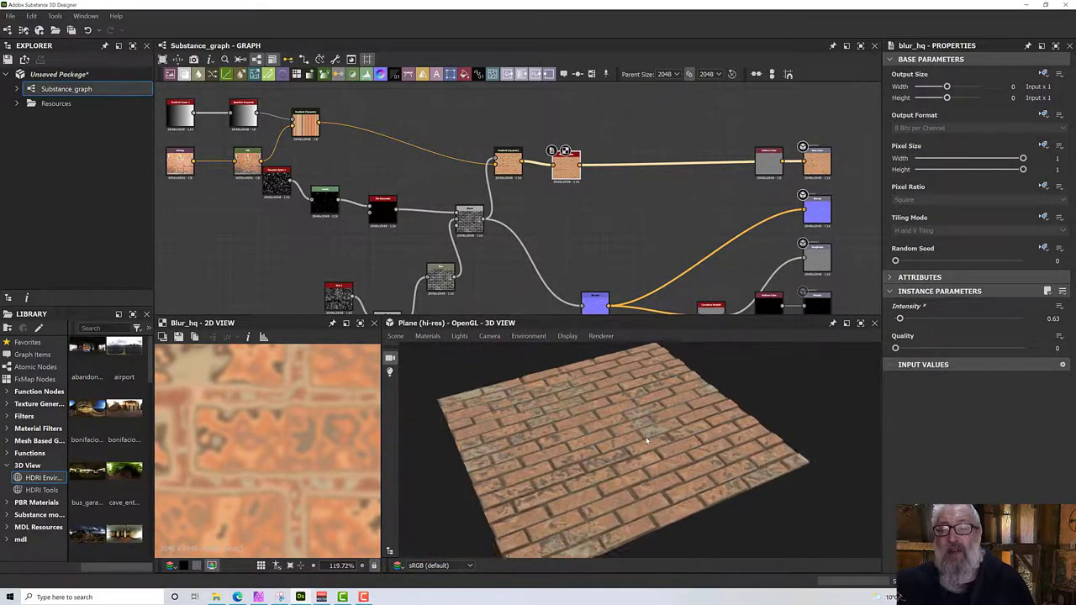
pyautogui.scroll(4, 646, 438)
pyautogui.scroll(-3, 610, 505)
pyautogui.scroll(5, 633, 457)
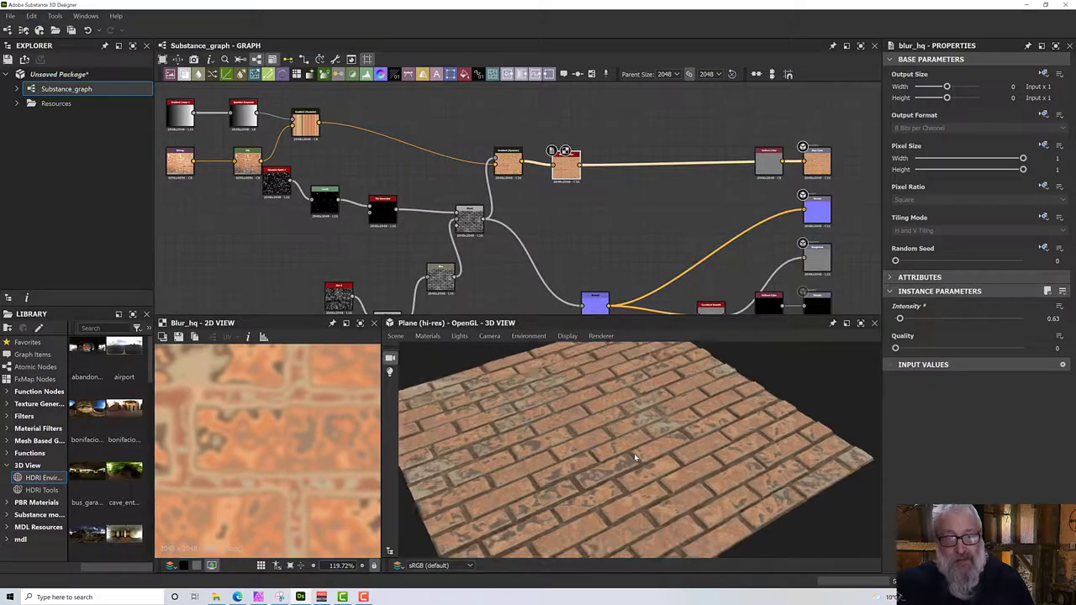
pyautogui.scroll(-5, 633, 458)
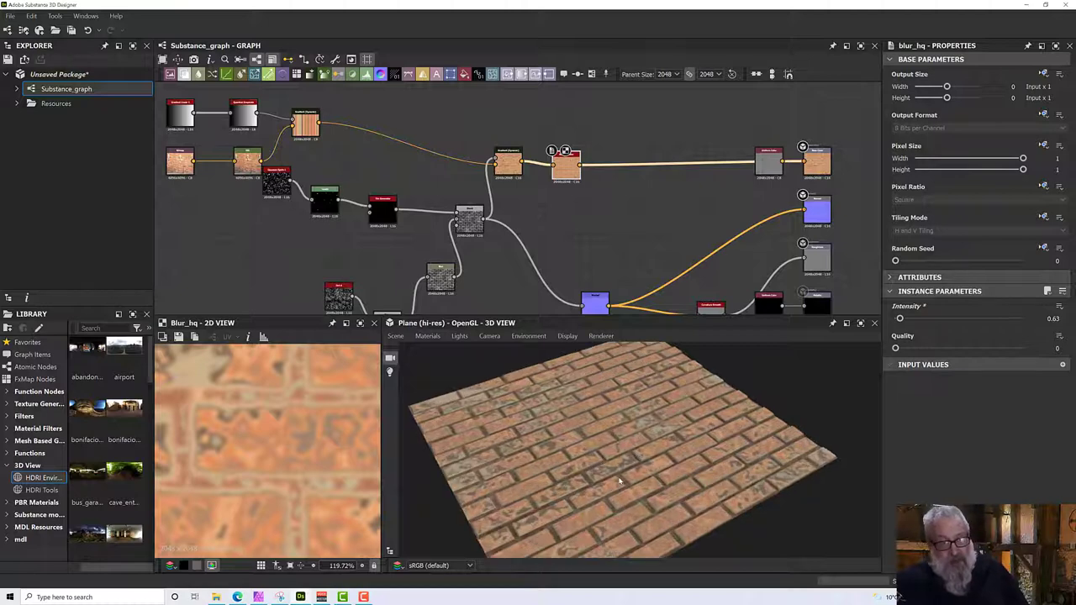
pyautogui.moveTo(619, 481); pyautogui.dragTo(598, 493)
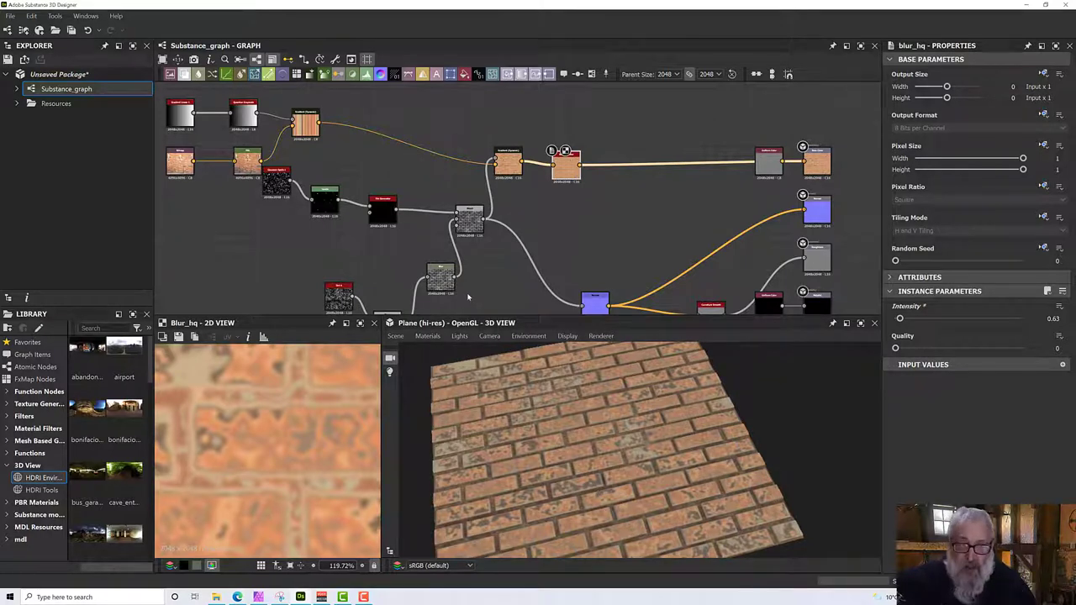
pyautogui.moveTo(528, 284); pyautogui.dragTo(577, 298, button='middle')
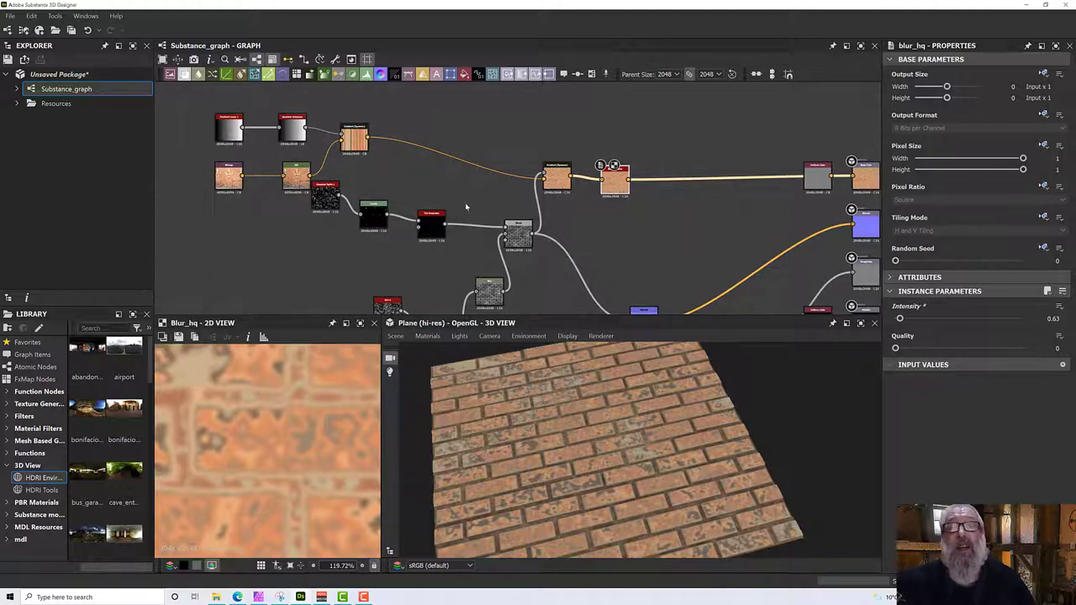
pyautogui.moveTo(465, 203); pyautogui.dragTo(533, 207, button='middle')
# - Raise the HSL node's Saturation to about 0.52 and check the bricks in the preview
pyautogui.click(369, 179)
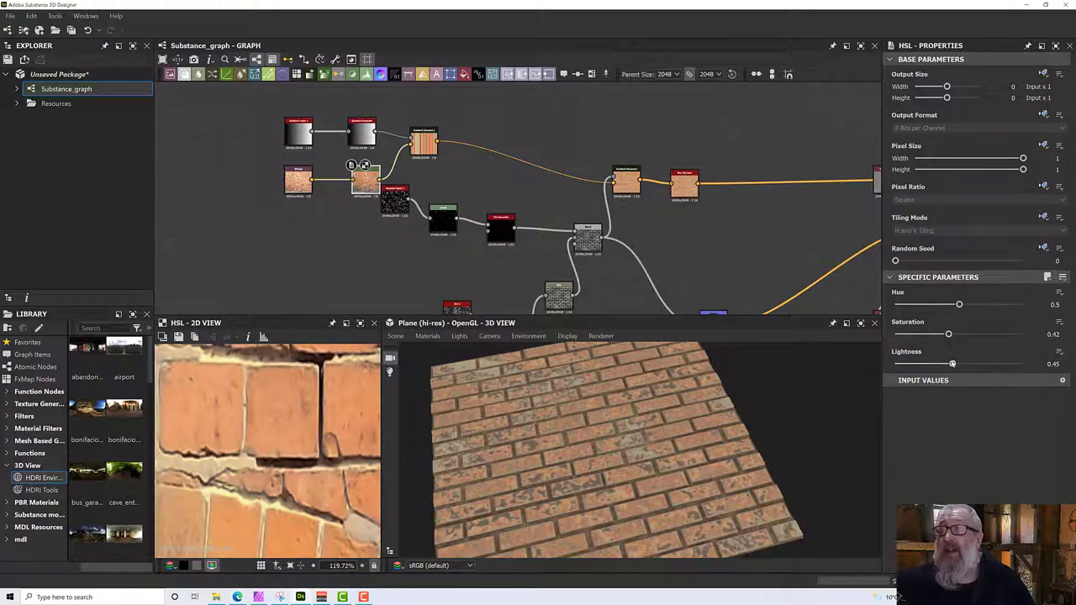
pyautogui.moveTo(949, 336); pyautogui.dragTo(964, 335)
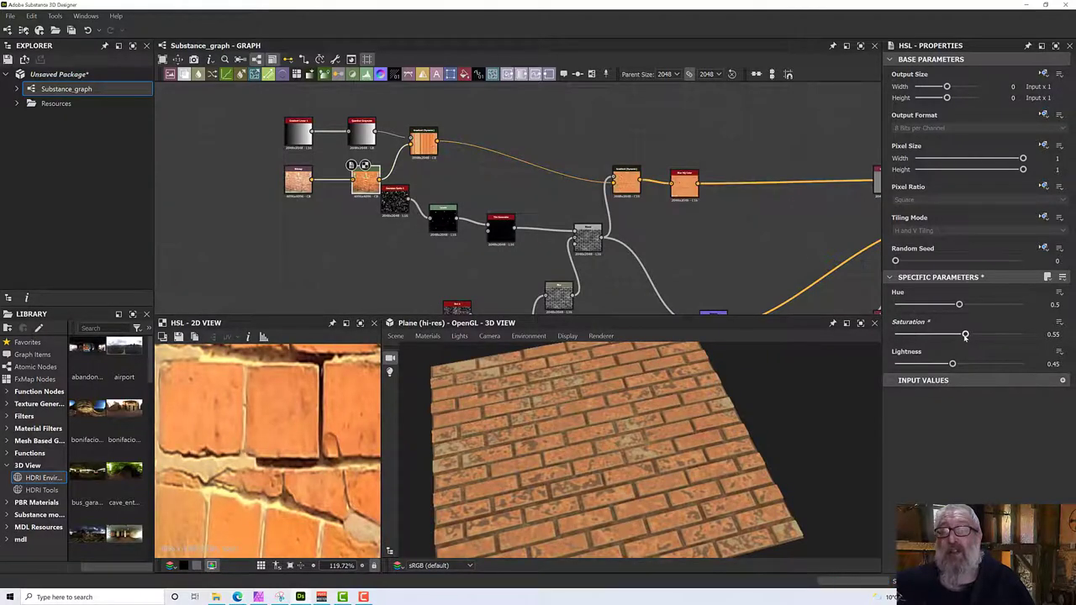
pyautogui.moveTo(963, 337); pyautogui.dragTo(962, 337)
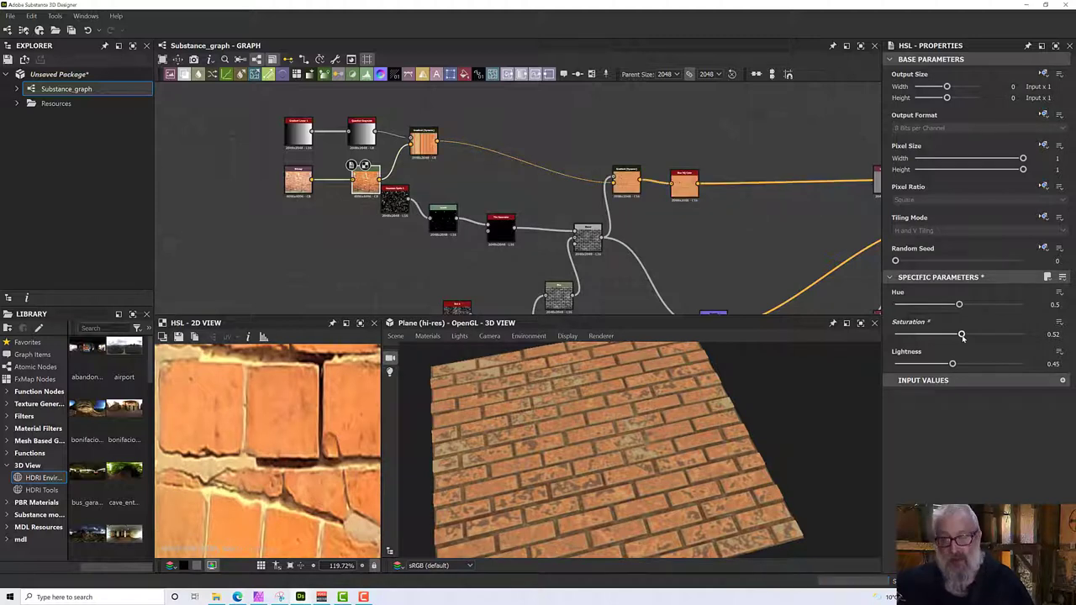
pyautogui.moveTo(834, 372); pyautogui.dragTo(682, 437)
pyautogui.scroll(-3, 684, 467)
pyautogui.scroll(6, 682, 437)
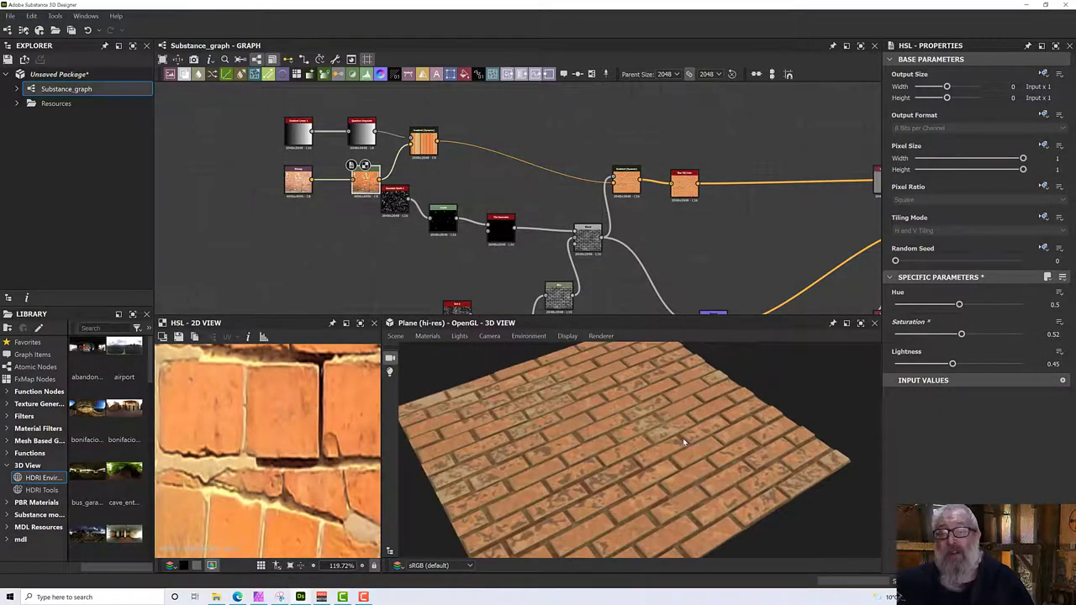
pyautogui.scroll(3, 682, 437)
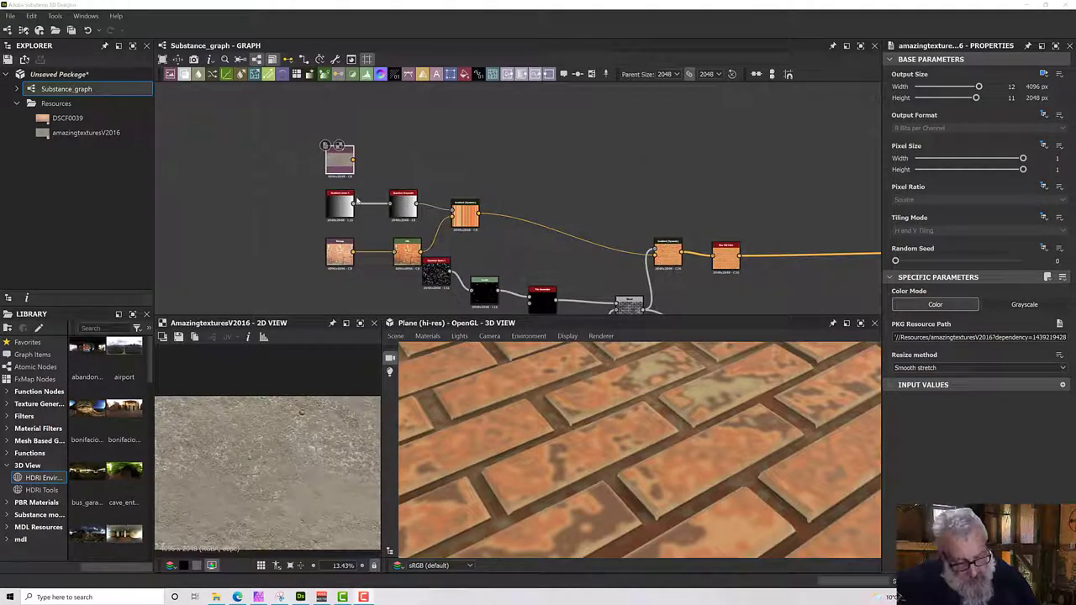
# - Duplicate the stepped-gradient nodes and place the copy above the original chain
pyautogui.click(346, 201)
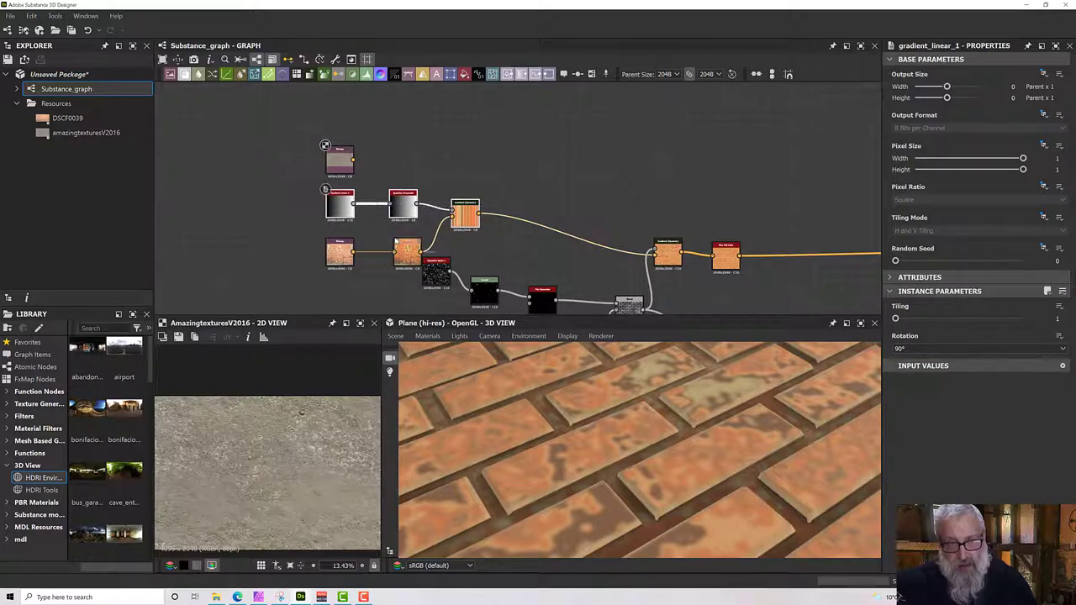
pyautogui.moveTo(340, 249); pyautogui.dragTo(205, 249)
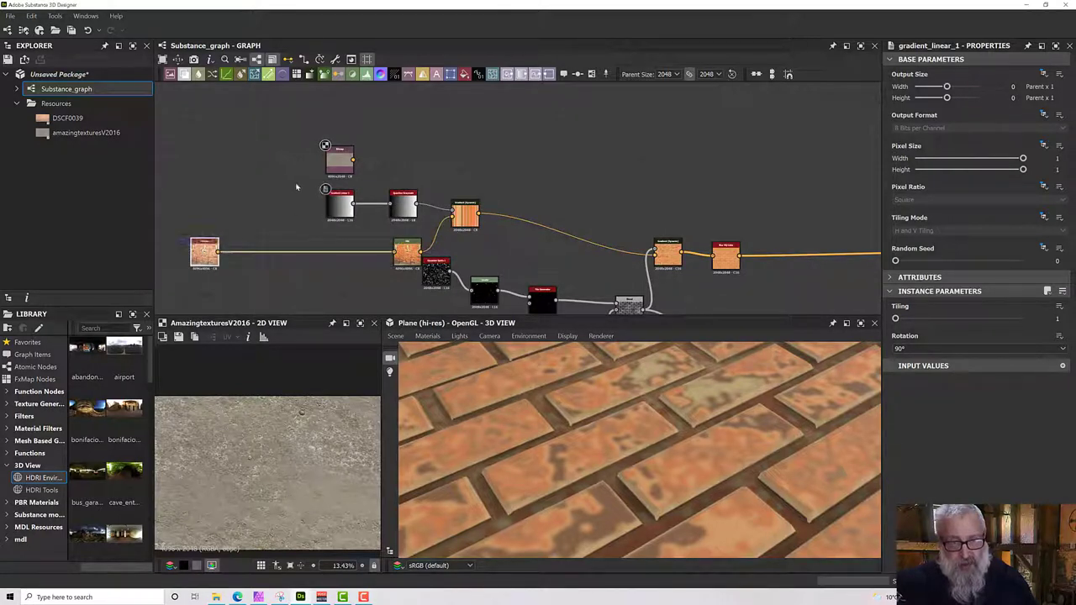
pyautogui.moveTo(296, 182); pyautogui.dragTo(458, 242)
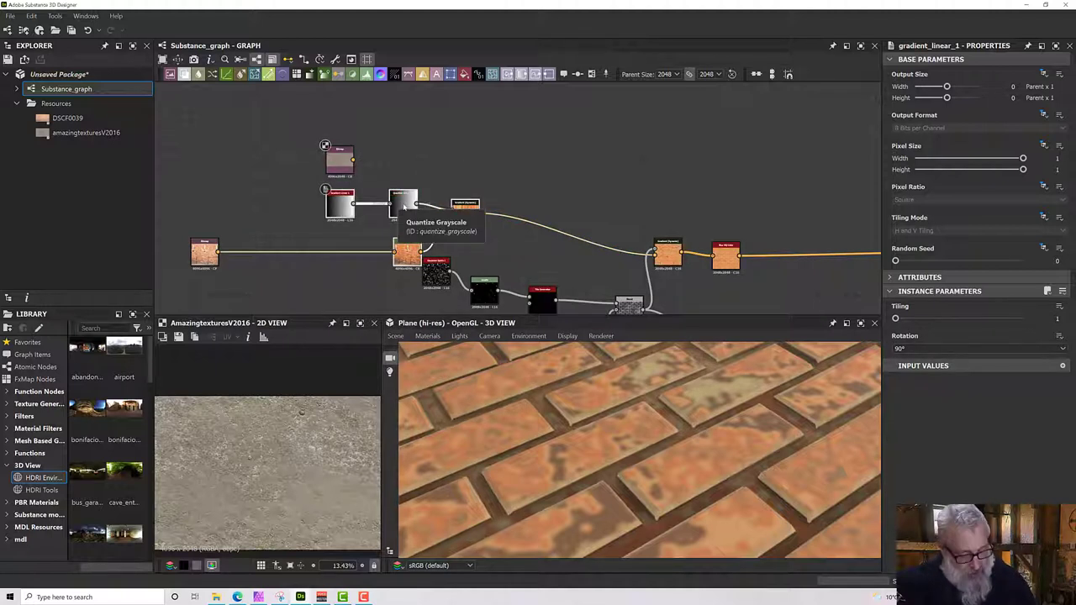
pyautogui.hotkey('ctrl', 'v')
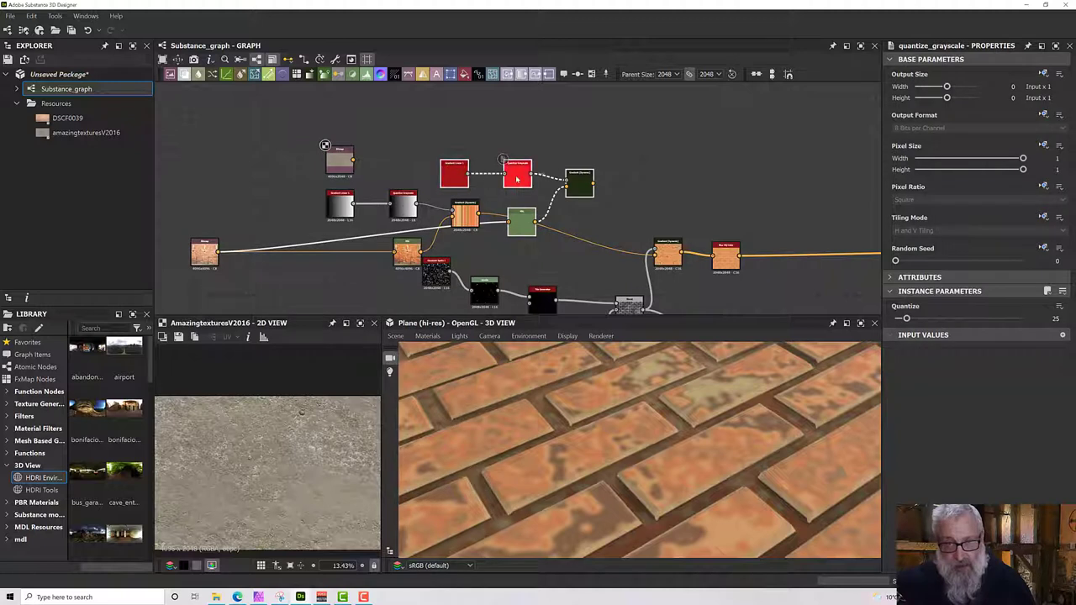
pyautogui.moveTo(515, 172); pyautogui.dragTo(403, 109)
# - Feed the grime bitmap into the copied HSL, drop the old brick-bitmap link, and preview the result
pyautogui.moveTo(367, 162); pyautogui.dragTo(367, 162)
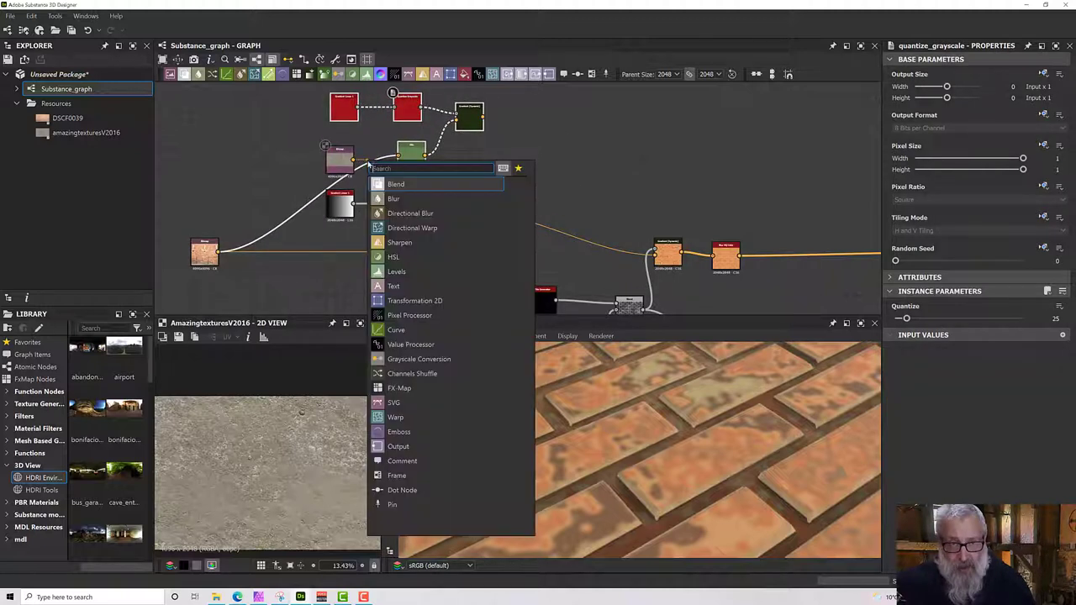
pyautogui.click(381, 162)
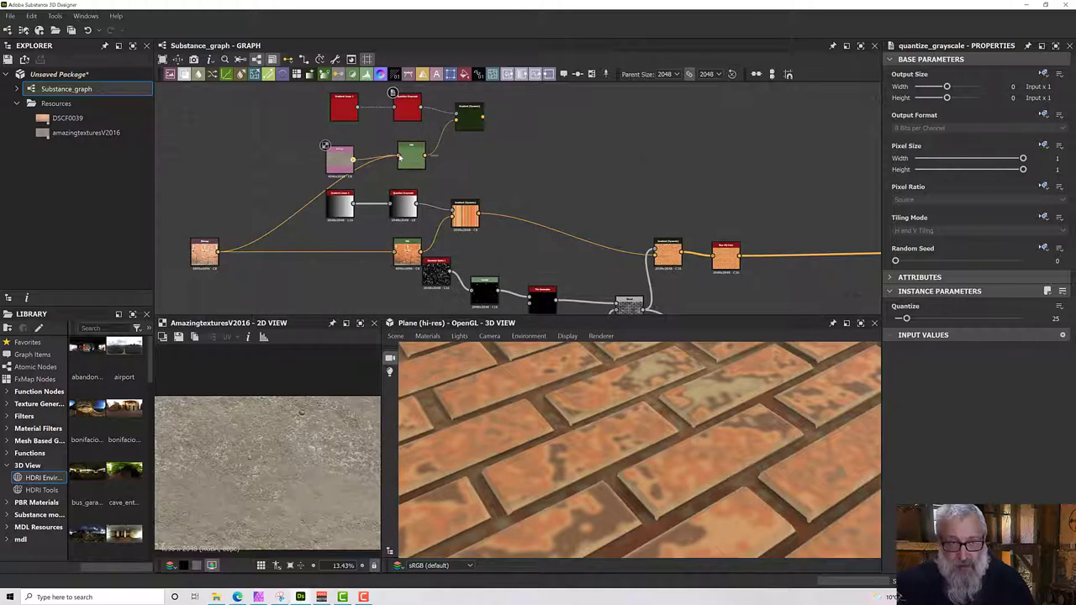
pyautogui.hotkey('ctrl', 'z')
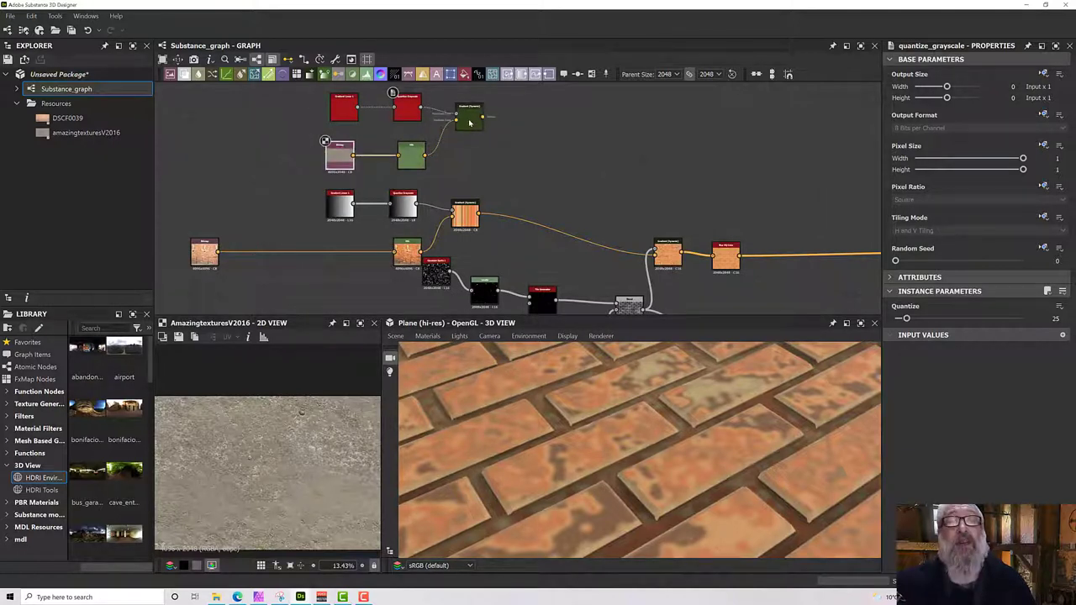
pyautogui.doubleClick(468, 120)
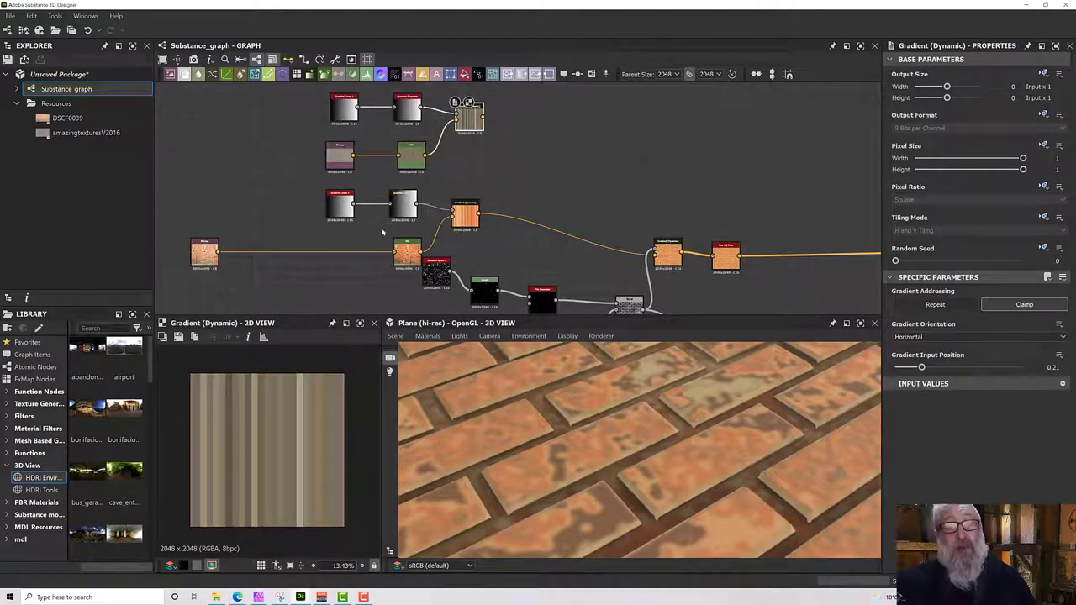
# - Set the grime HSL Lightness to 0.54 and preview the upper Gradient (Dynamic)
pyautogui.scroll(3, 409, 153)
pyautogui.doubleClick(420, 167)
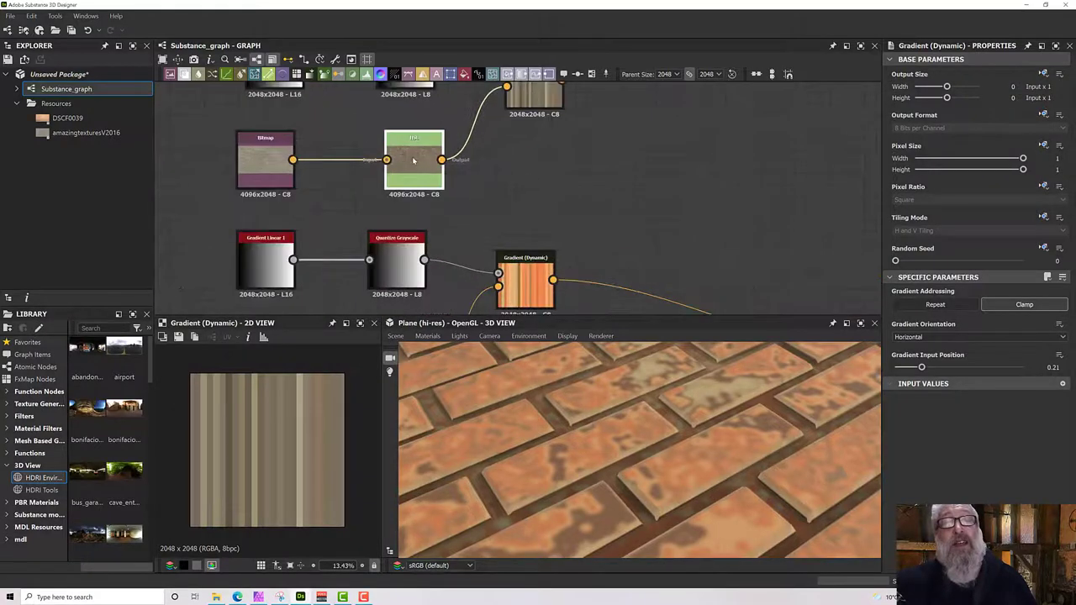
pyautogui.moveTo(958, 365); pyautogui.dragTo(961, 364)
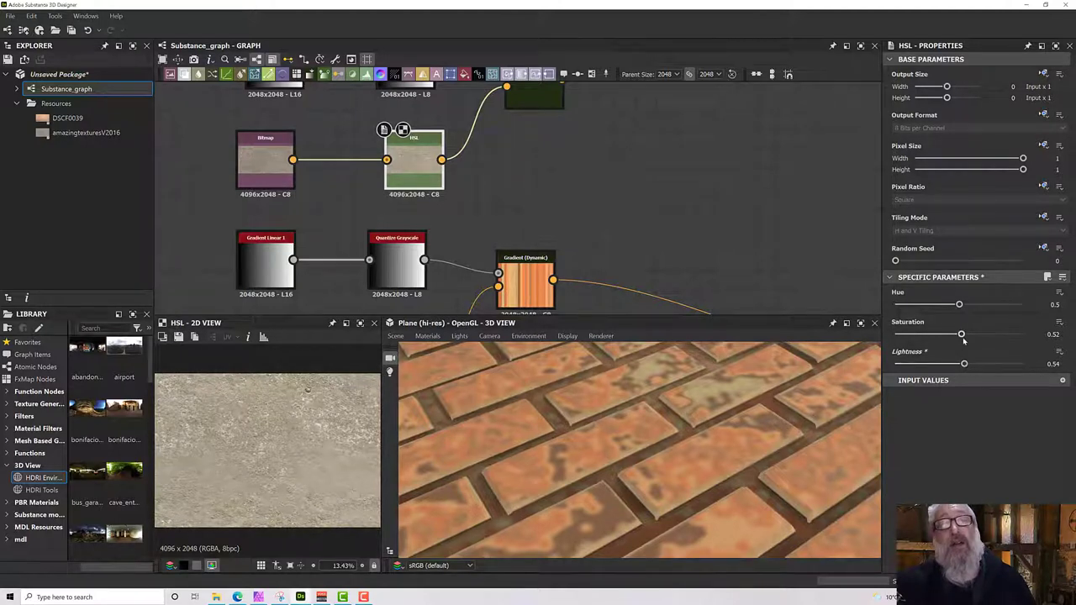
pyautogui.moveTo(587, 195); pyautogui.dragTo(580, 245, button='middle')
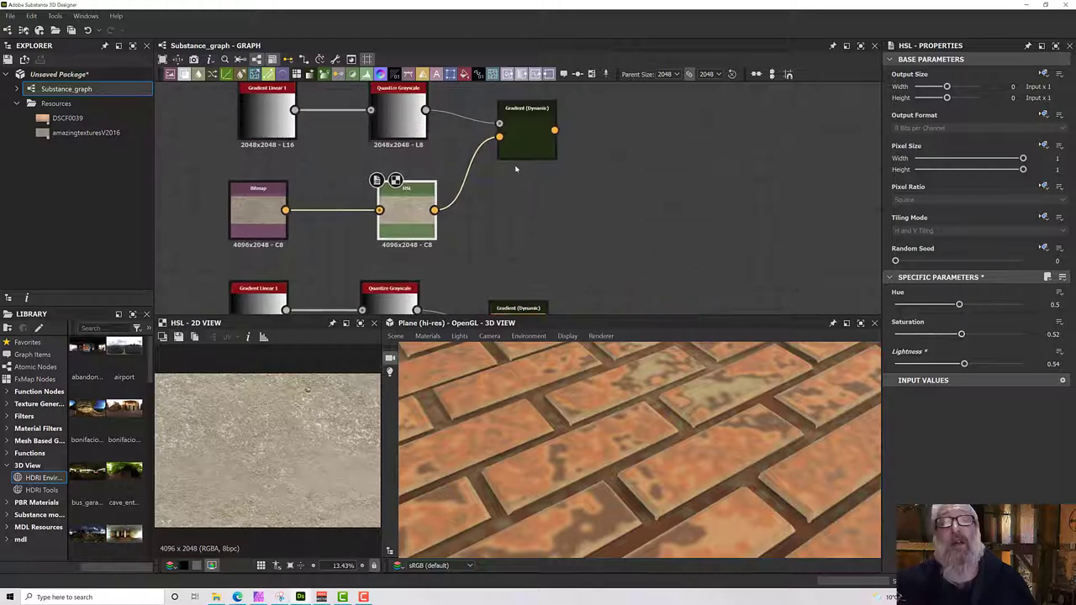
pyautogui.doubleClick(527, 134)
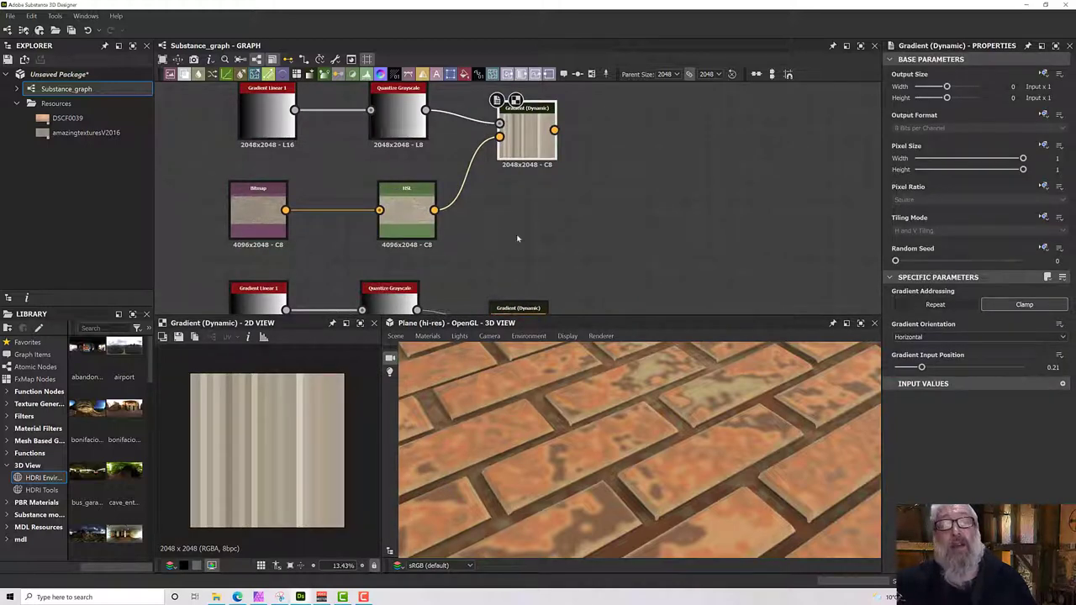
# - Shift the new grime node group left and zoom out to the whole network
pyautogui.moveTo(427, 285); pyautogui.dragTo(545, 232, button='middle')
pyautogui.scroll(-2, 436, 195)
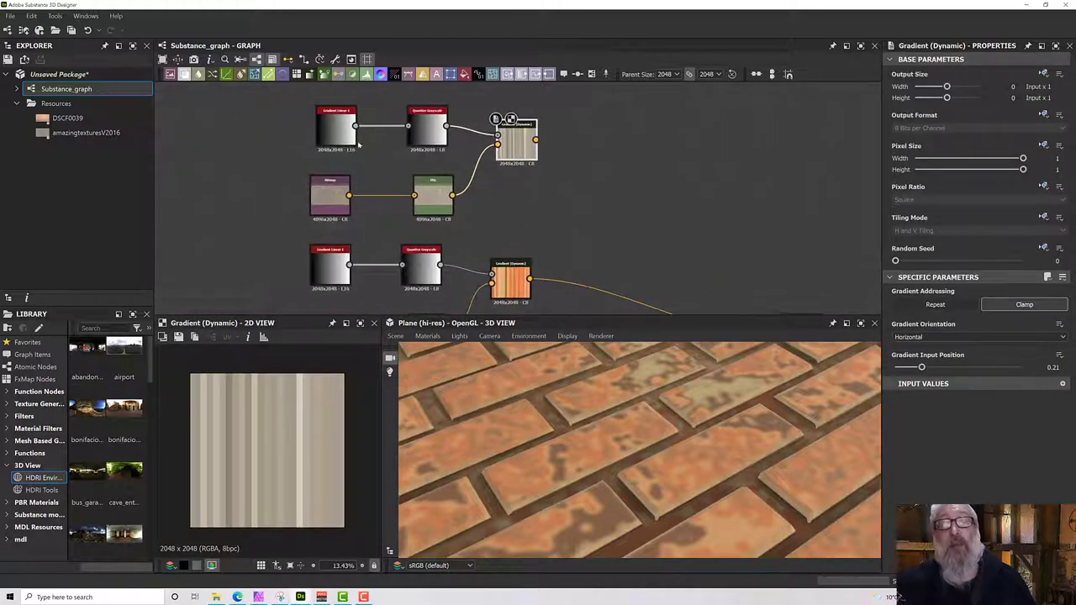
pyautogui.moveTo(521, 156); pyautogui.dragTo(501, 156)
pyautogui.scroll(6, 314, 194)
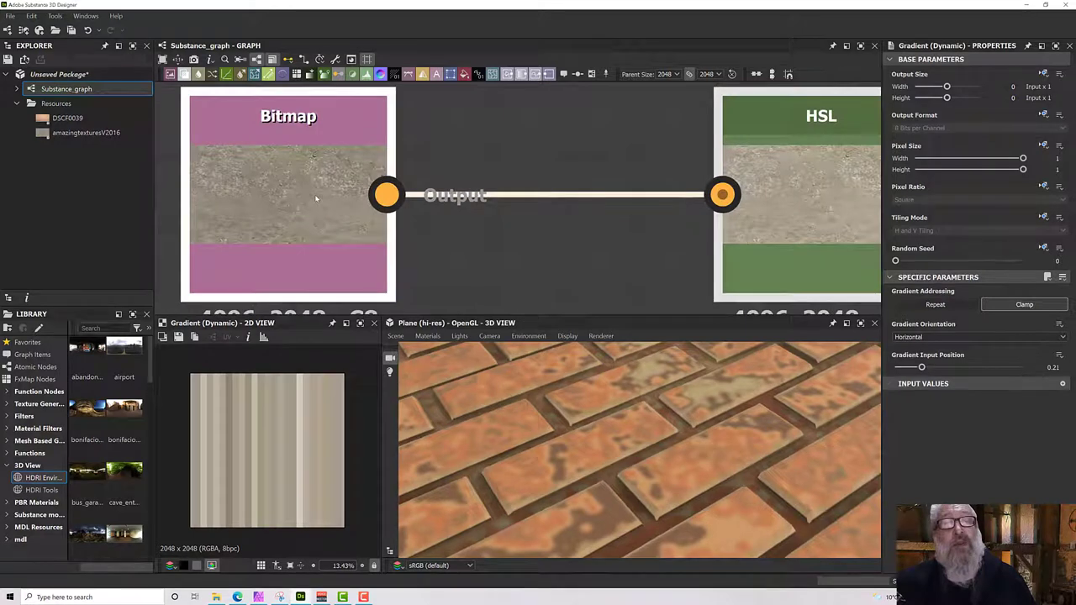
pyautogui.scroll(-5, 315, 194)
pyautogui.moveTo(550, 206); pyautogui.dragTo(390, 193, button='middle')
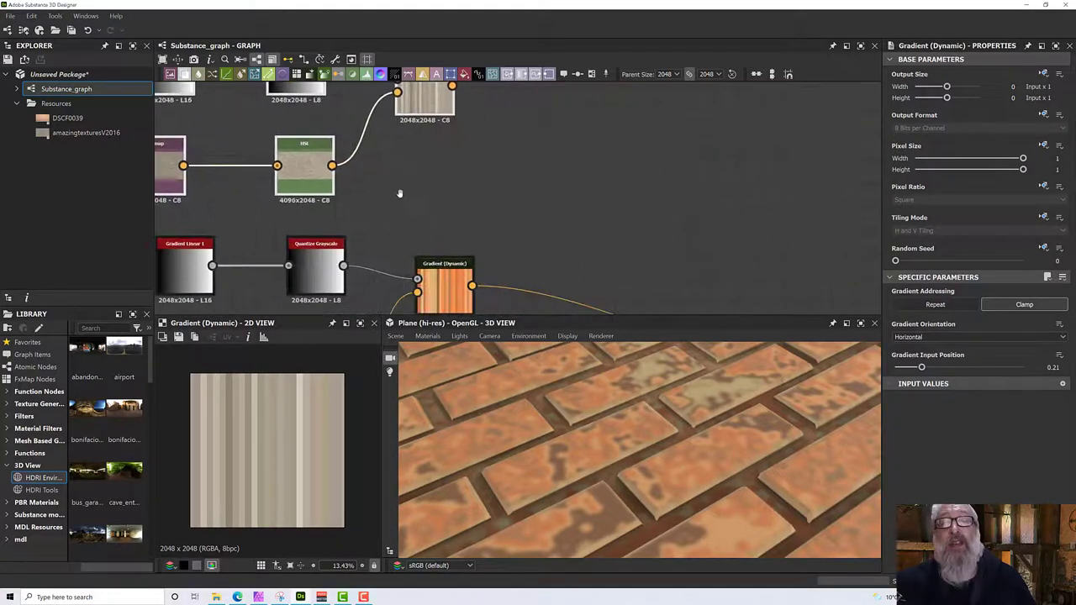
pyautogui.scroll(-5, 389, 193)
pyautogui.moveTo(457, 195); pyautogui.dragTo(455, 202, button='middle')
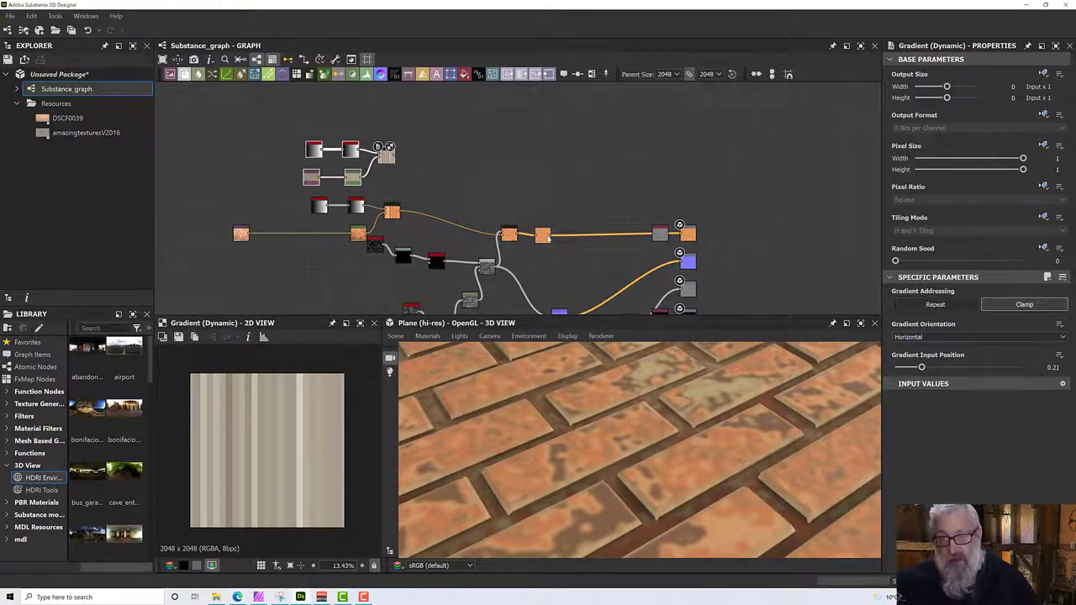
# - Preview the blur_hq output, then search the node library for 'noi' noise generators
pyautogui.doubleClick(542, 235)
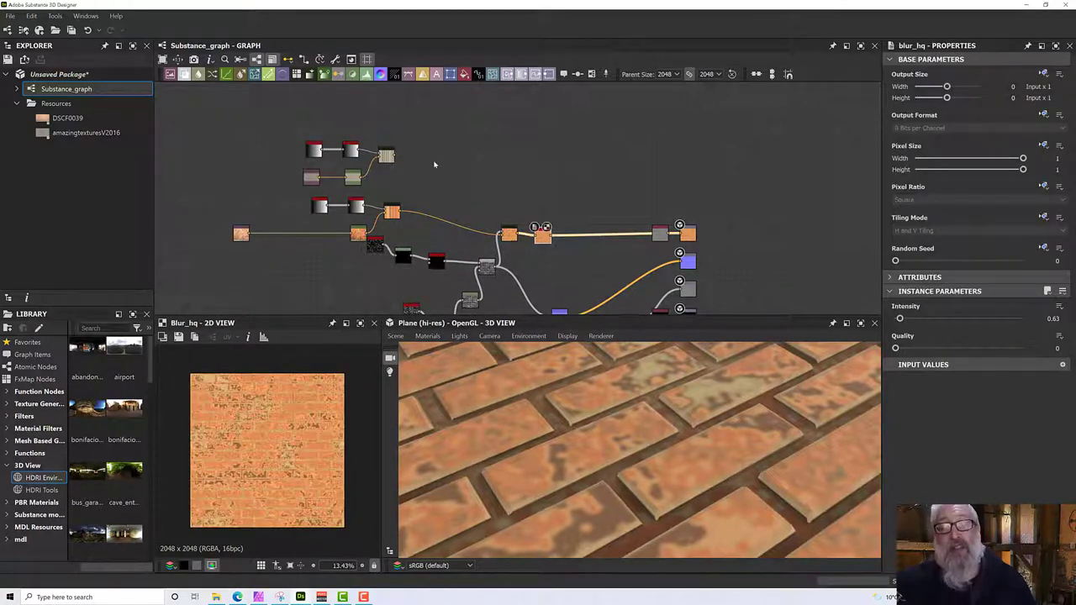
pyautogui.press('space')
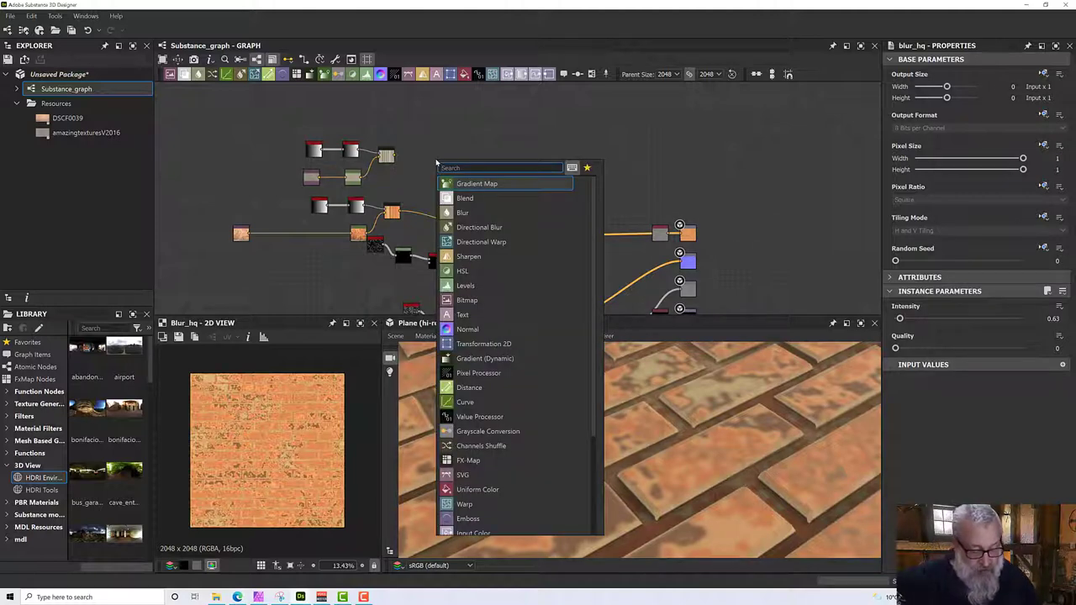
pyautogui.write('noise')
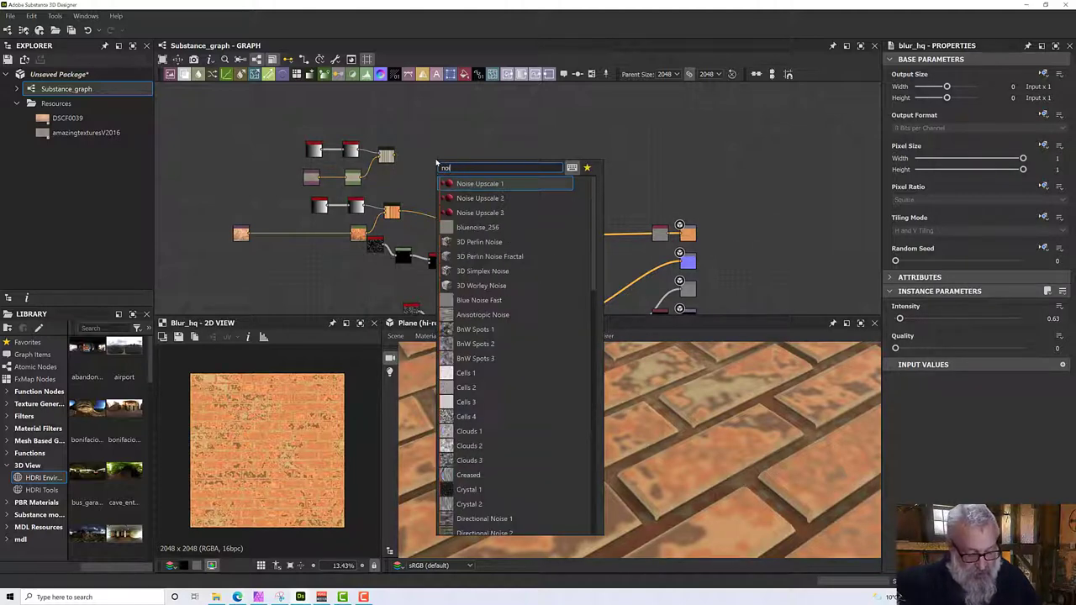
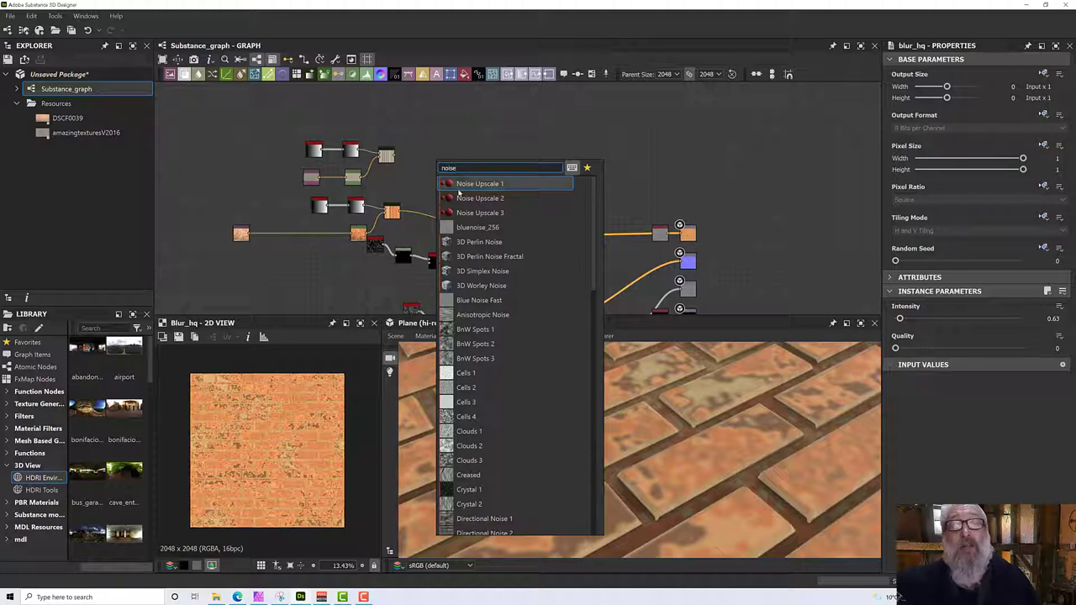
# - Add a trial clouds noise node and place it beside the other nodes
pyautogui.click(491, 445)
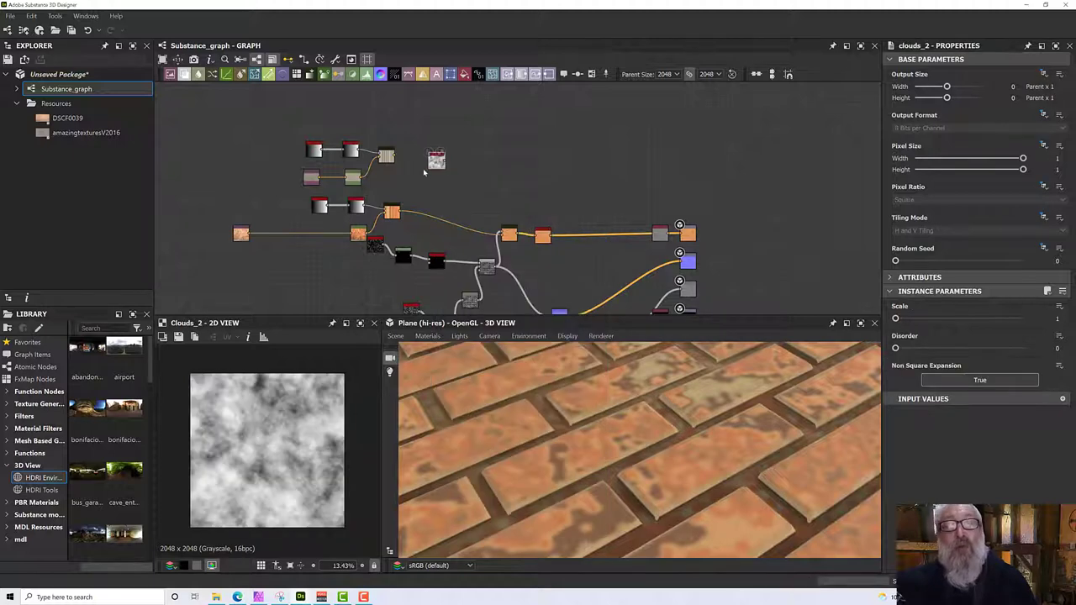
pyautogui.scroll(5, 425, 171)
pyautogui.moveTo(468, 137); pyautogui.dragTo(312, 210)
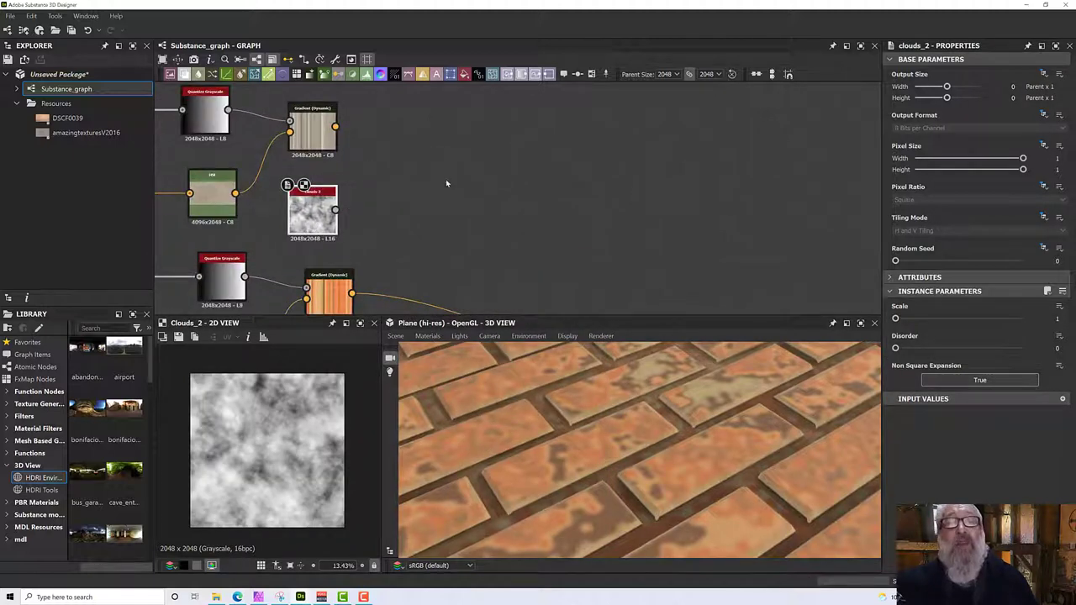
# - Add a Blend node with the clouds as Foreground and the Gradient as Background
pyautogui.press('space')
pyautogui.write('bl')
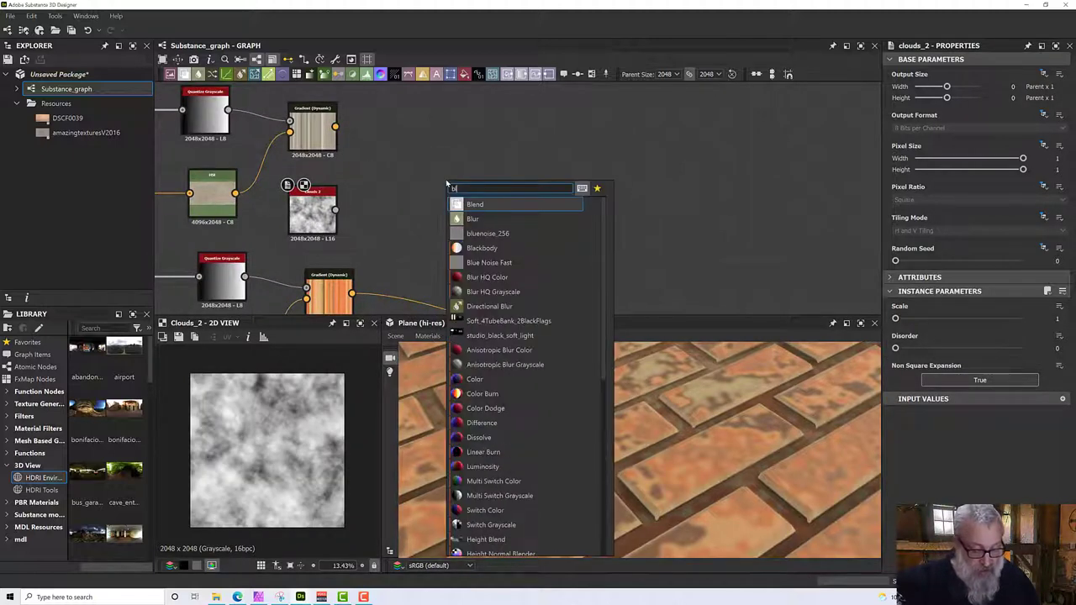
pyautogui.write('end')
pyautogui.press('Return')
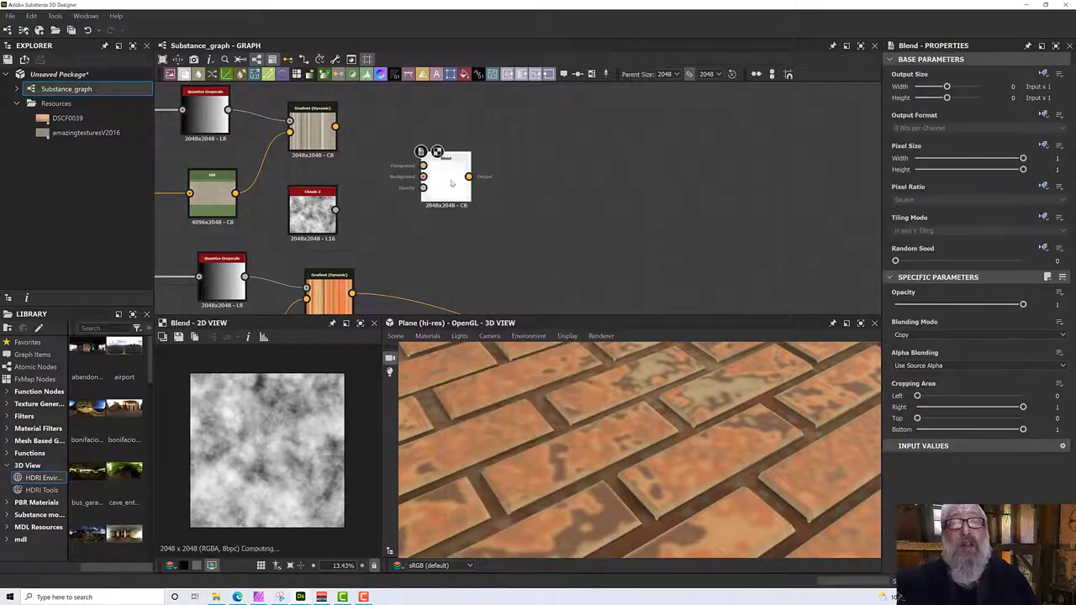
pyautogui.moveTo(332, 187); pyautogui.dragTo(385, 248, button='middle')
pyautogui.moveTo(386, 248); pyautogui.dragTo(388, 91)
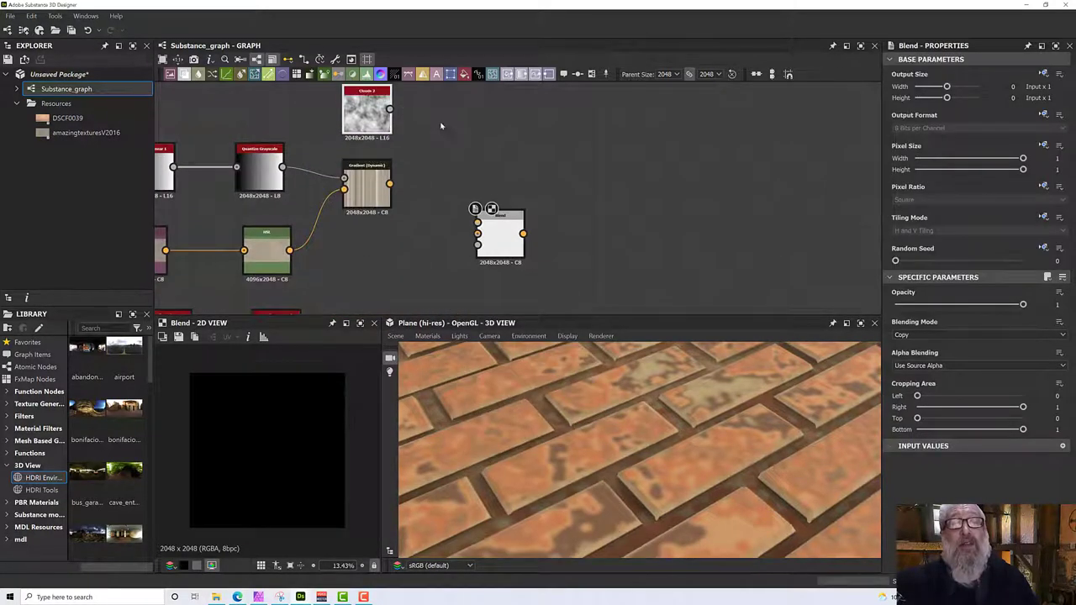
pyautogui.moveTo(476, 172); pyautogui.dragTo(466, 196, button='middle')
pyautogui.moveTo(487, 238); pyautogui.dragTo(488, 154)
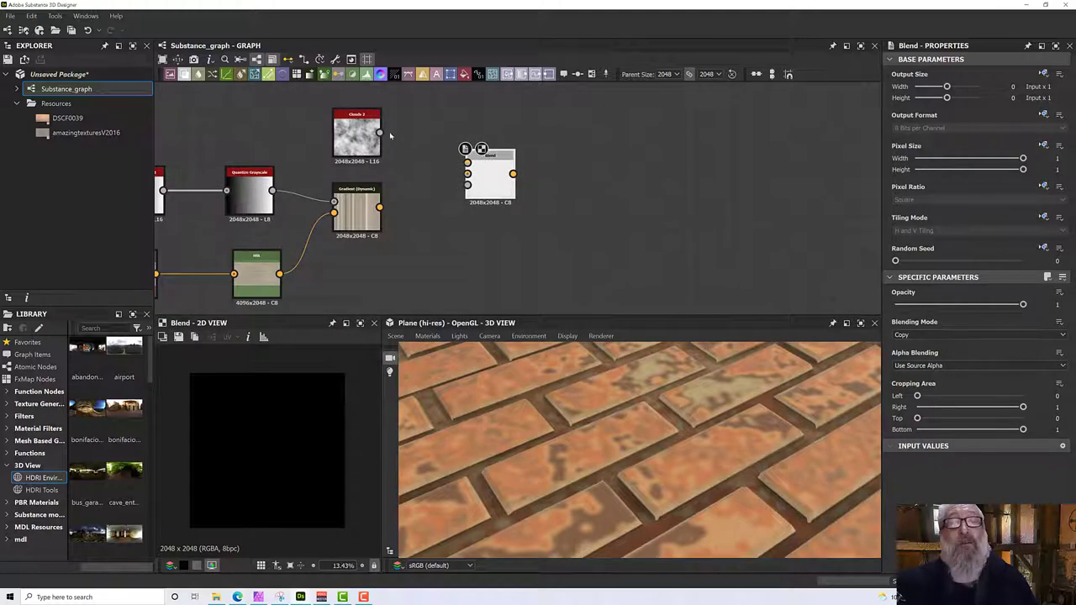
pyautogui.moveTo(379, 131); pyautogui.dragTo(467, 162)
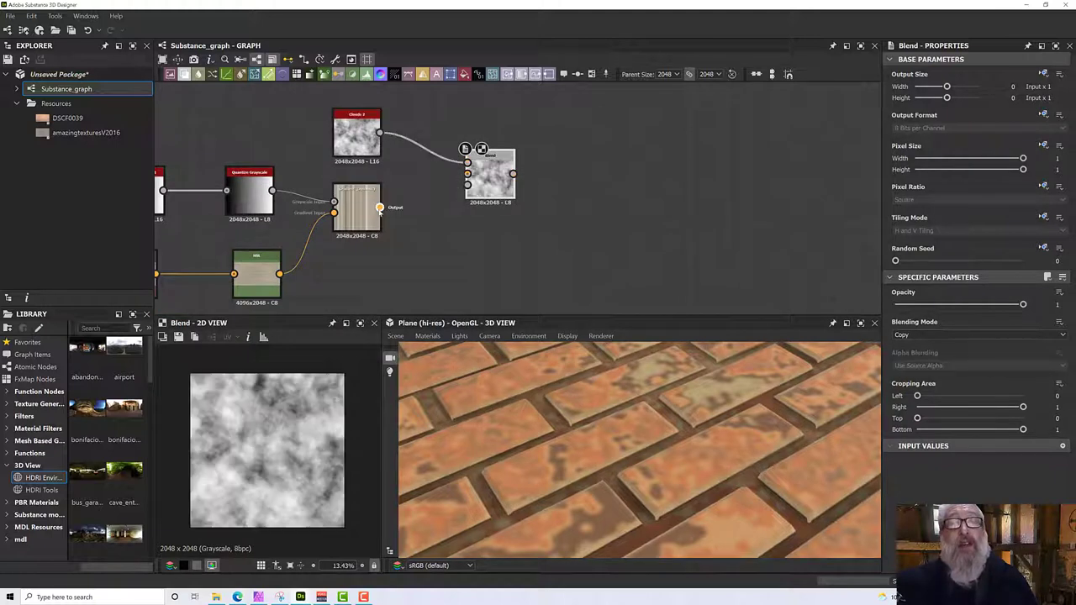
pyautogui.moveTo(379, 207); pyautogui.dragTo(467, 174)
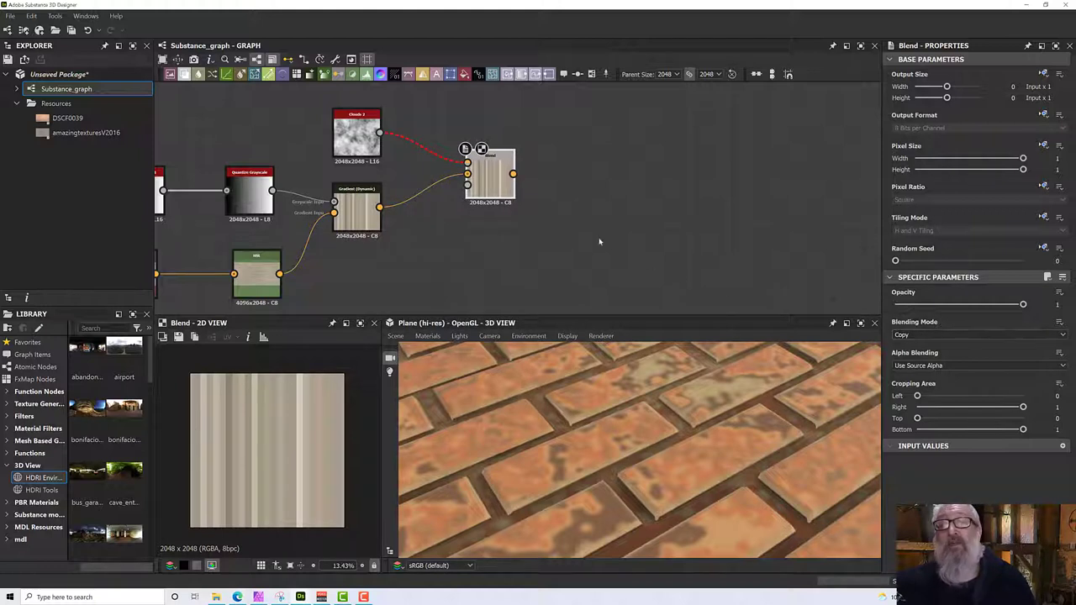
# - Delete the trial clouds and Blend nodes
pyautogui.click(357, 134)
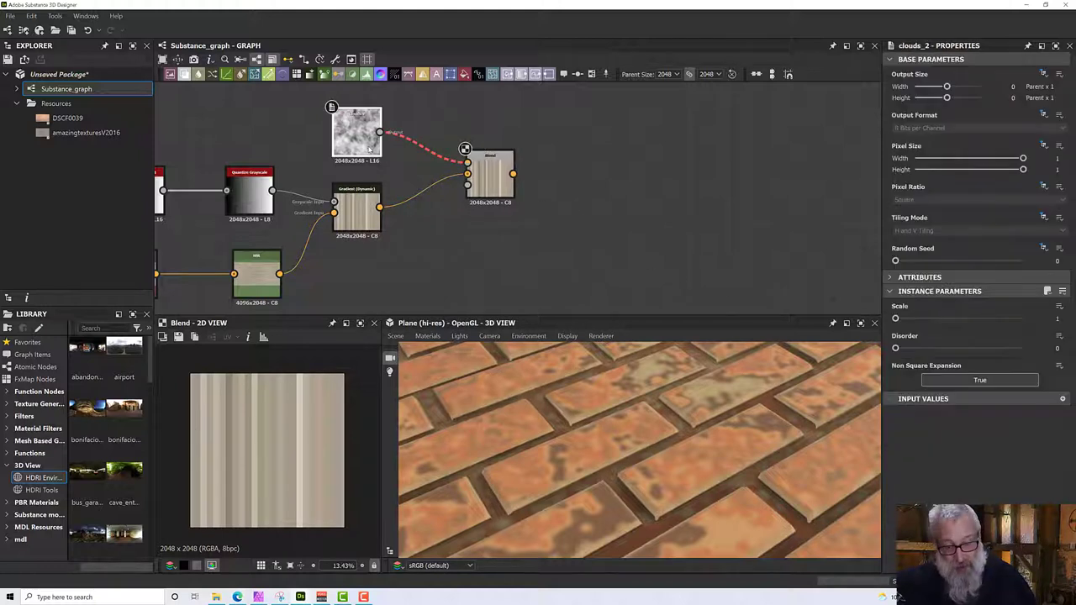
pyautogui.press('Delete')
pyautogui.click(484, 171)
pyautogui.press('Delete')
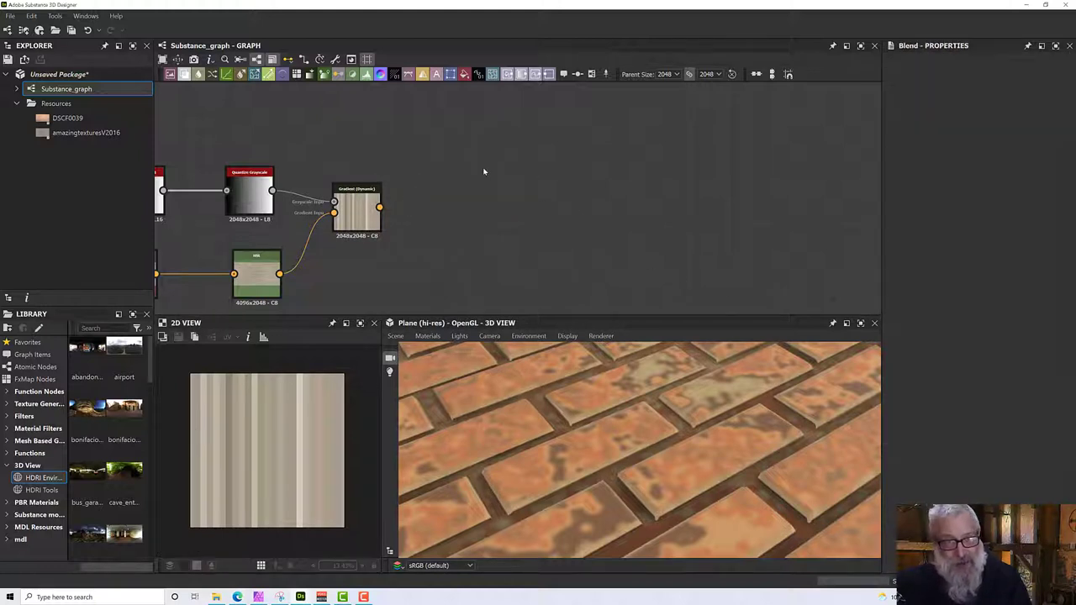
# - Add a Gradient (Dynamic) node and a Clouds 3 noise node to the graph
pyautogui.press('space')
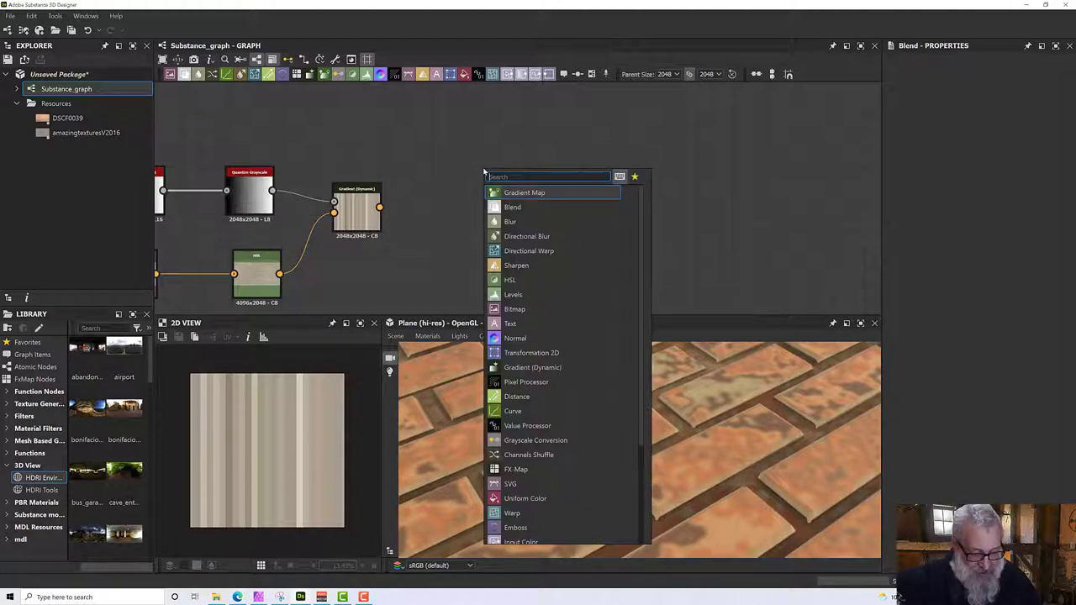
pyautogui.write('hrad')
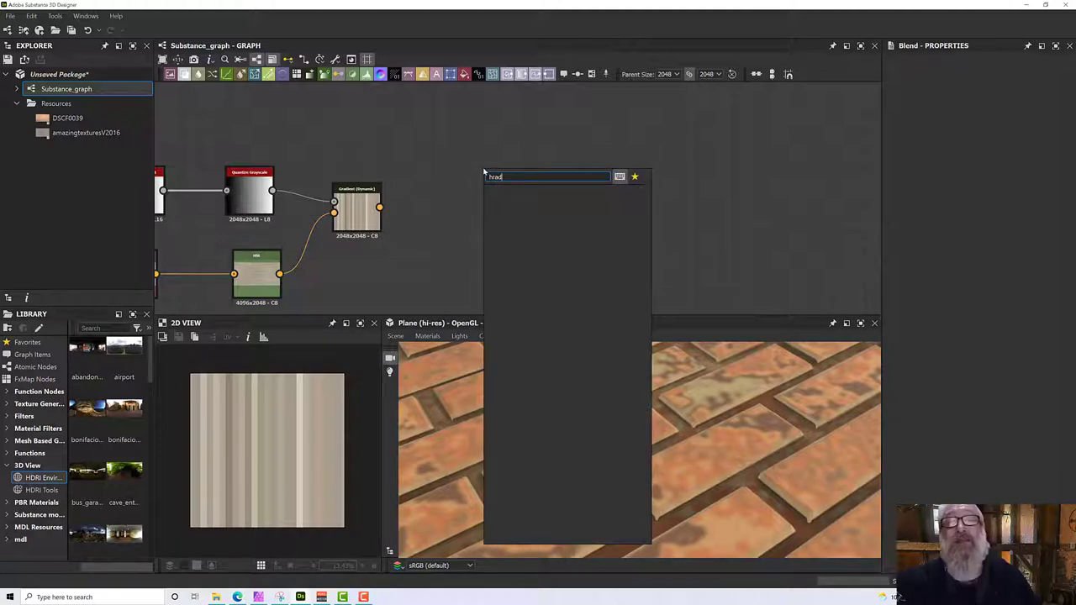
pyautogui.press('BackSpace')
pyautogui.press('BackSpace')
pyautogui.press('BackSpace')
pyautogui.press('BackSpace')
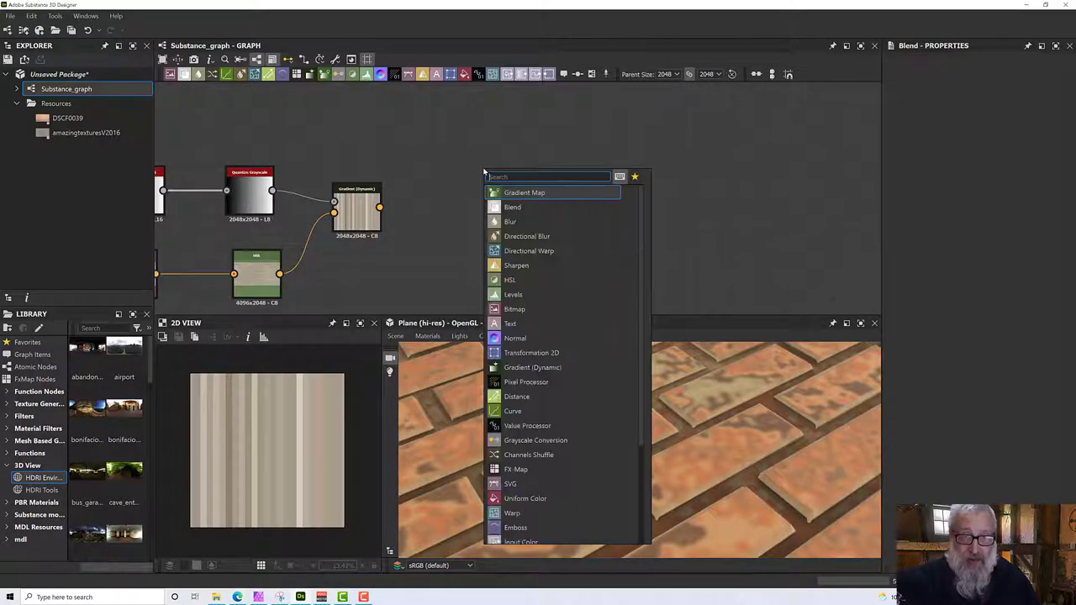
pyautogui.write('grad')
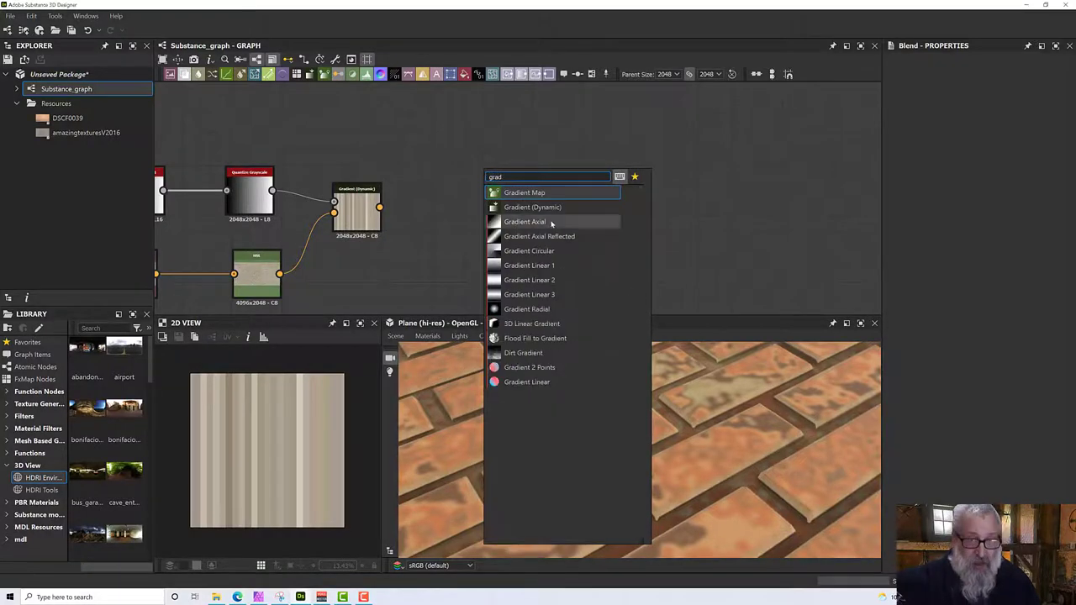
pyautogui.click(548, 208)
pyautogui.moveTo(384, 132); pyautogui.dragTo(473, 156, button='middle')
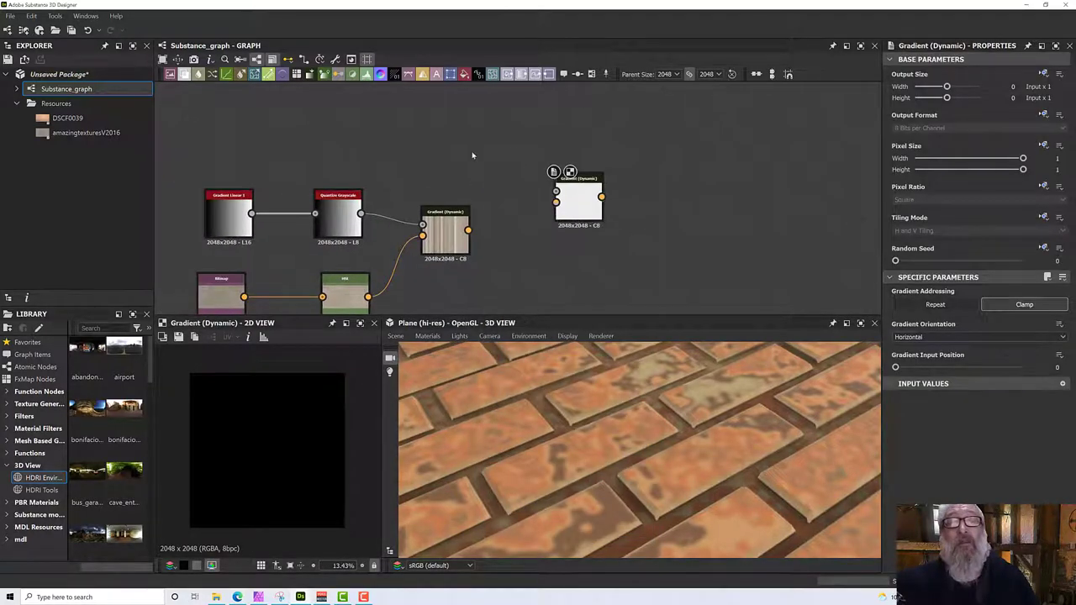
pyautogui.press('space')
pyautogui.write('clour')
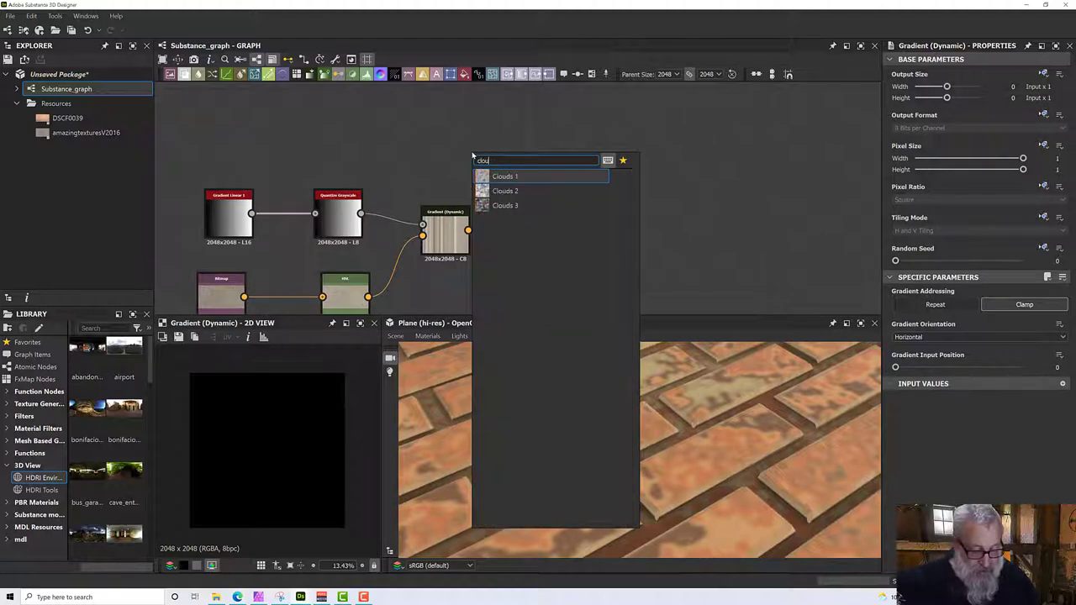
pyautogui.press('BackSpace')
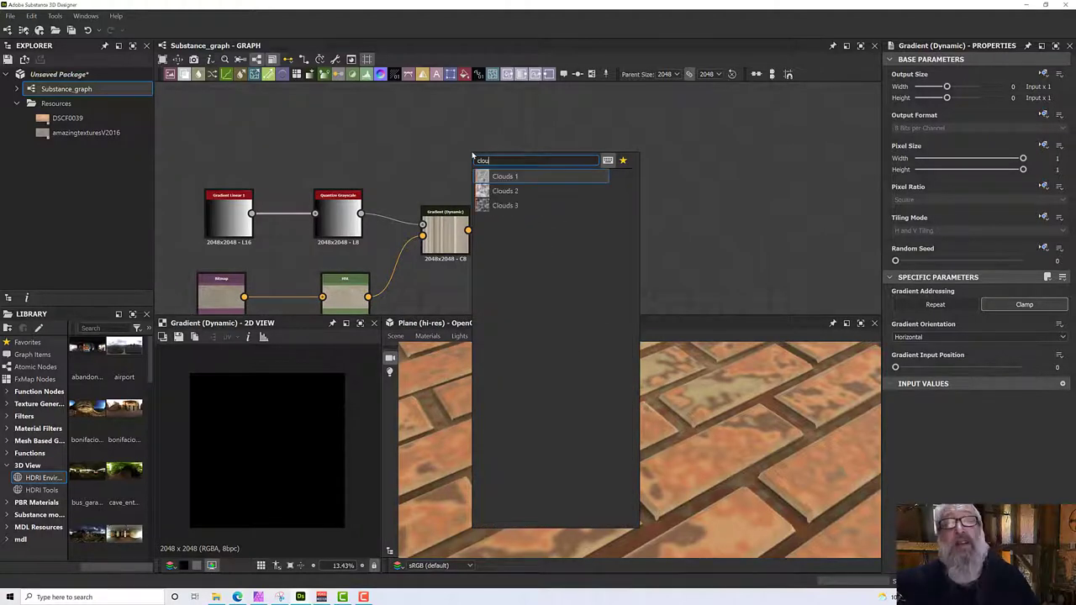
pyautogui.click(504, 206)
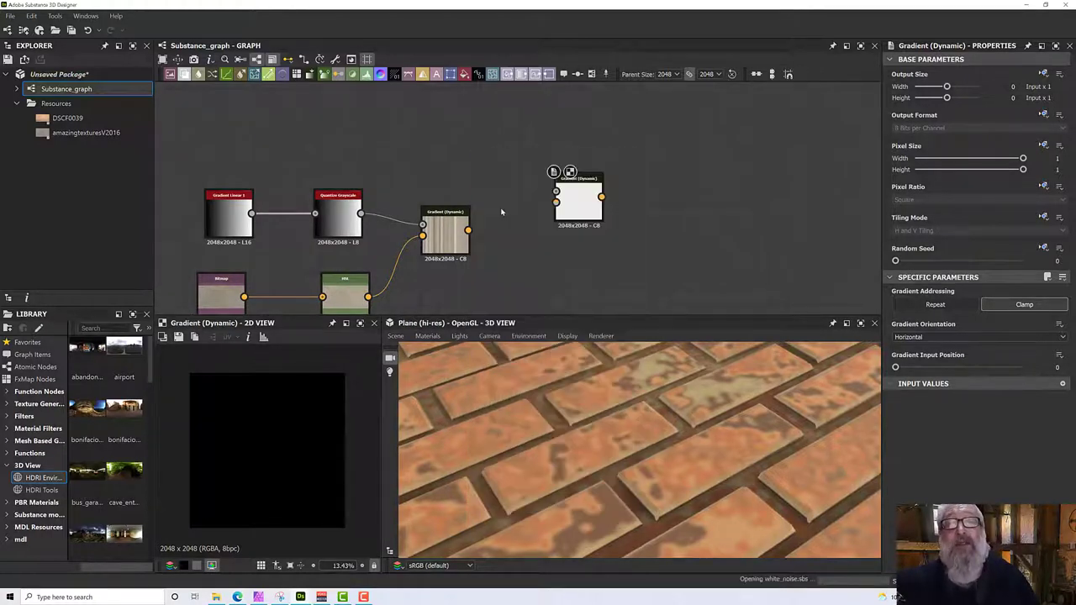
pyautogui.moveTo(477, 160); pyautogui.dragTo(443, 159)
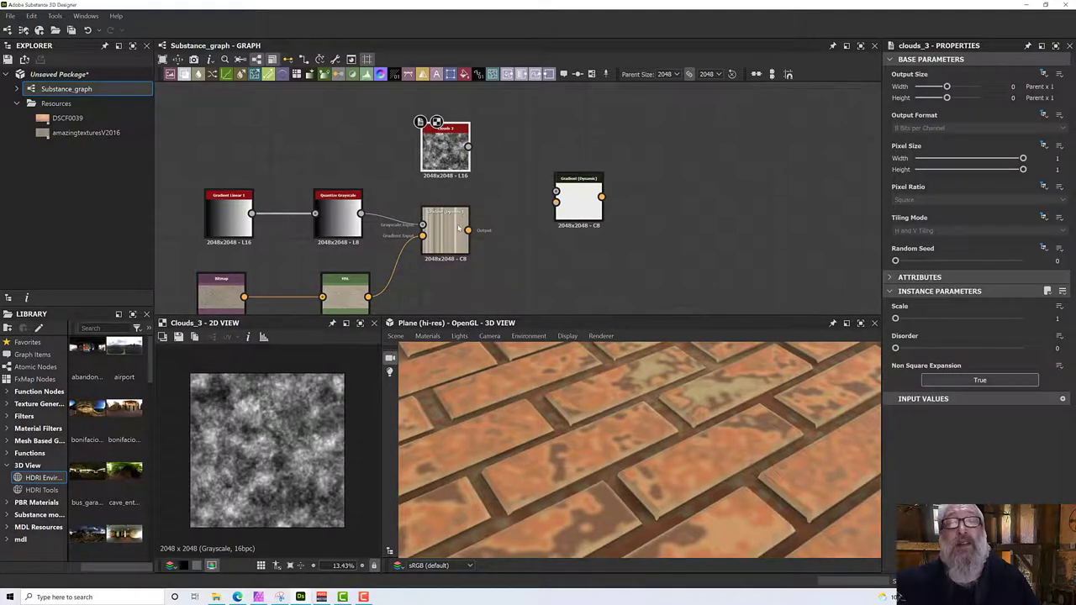
# - Wire the brick gradient to Gradient Input and Clouds 3 to Grayscale Input, then preview it
pyautogui.moveTo(514, 219); pyautogui.dragTo(556, 192)
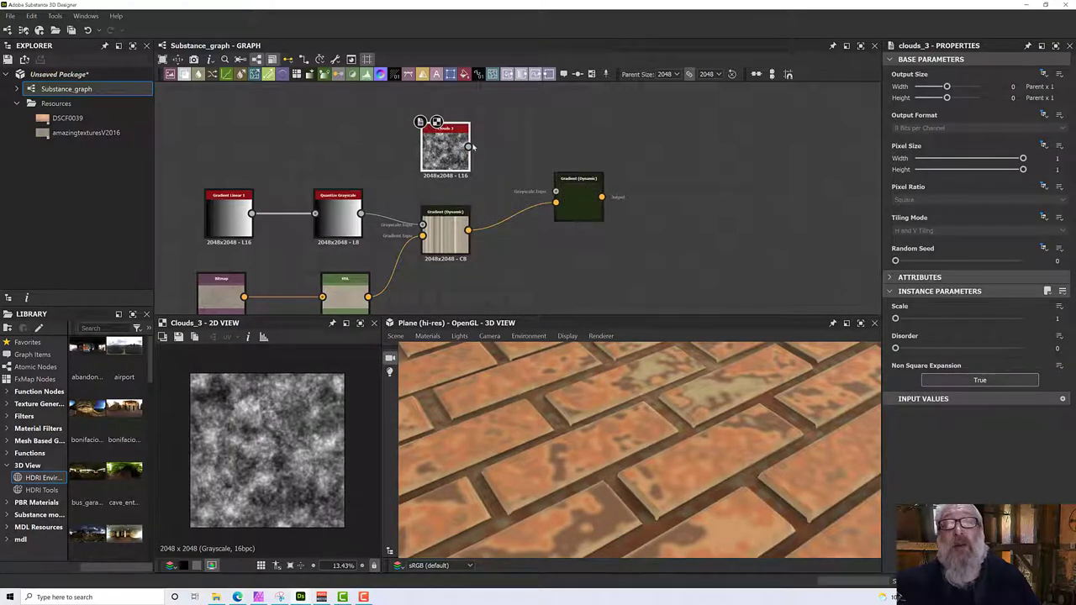
pyautogui.moveTo(468, 146); pyautogui.dragTo(555, 191)
pyautogui.click(577, 198)
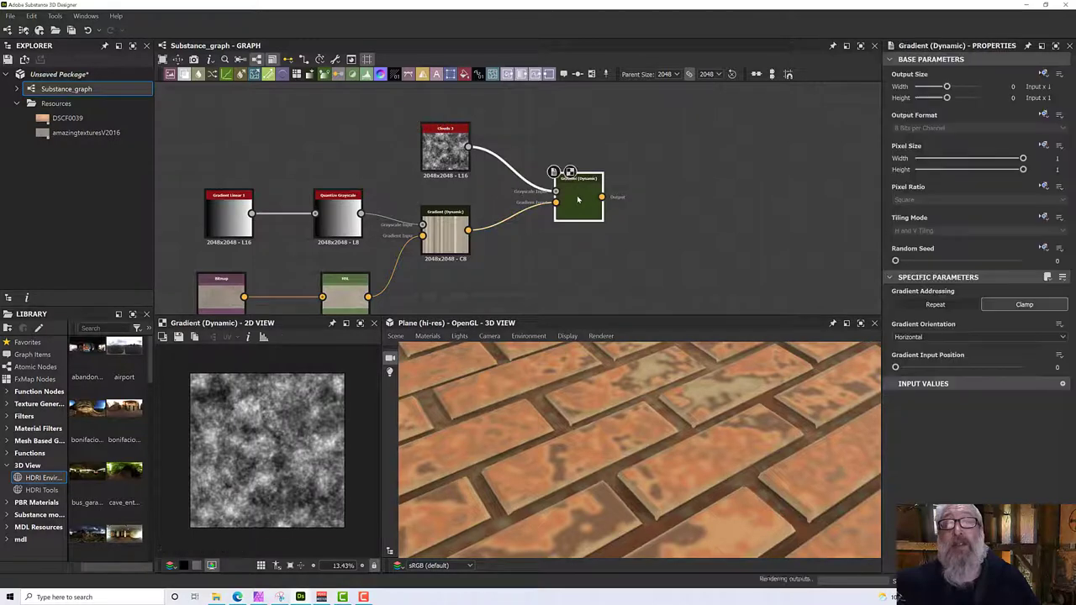
pyautogui.scroll(2, 263, 445)
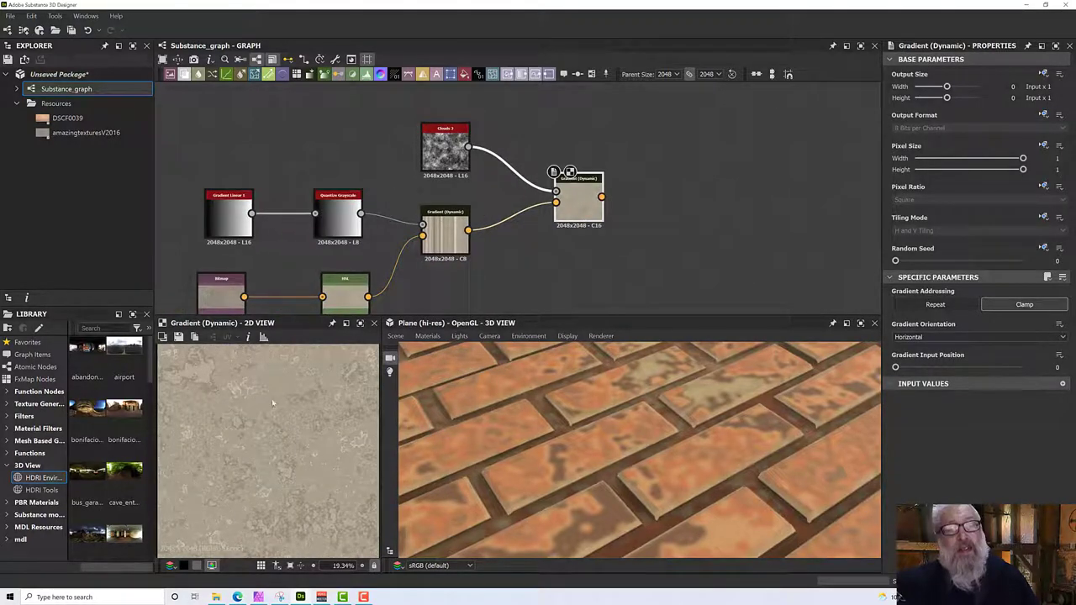
pyautogui.scroll(-3, 272, 398)
pyautogui.moveTo(495, 276); pyautogui.dragTo(252, 181, button='middle')
# - Move the top node down-right and navigate the graph to the orange colour nodes
pyautogui.scroll(-4, 316, 147)
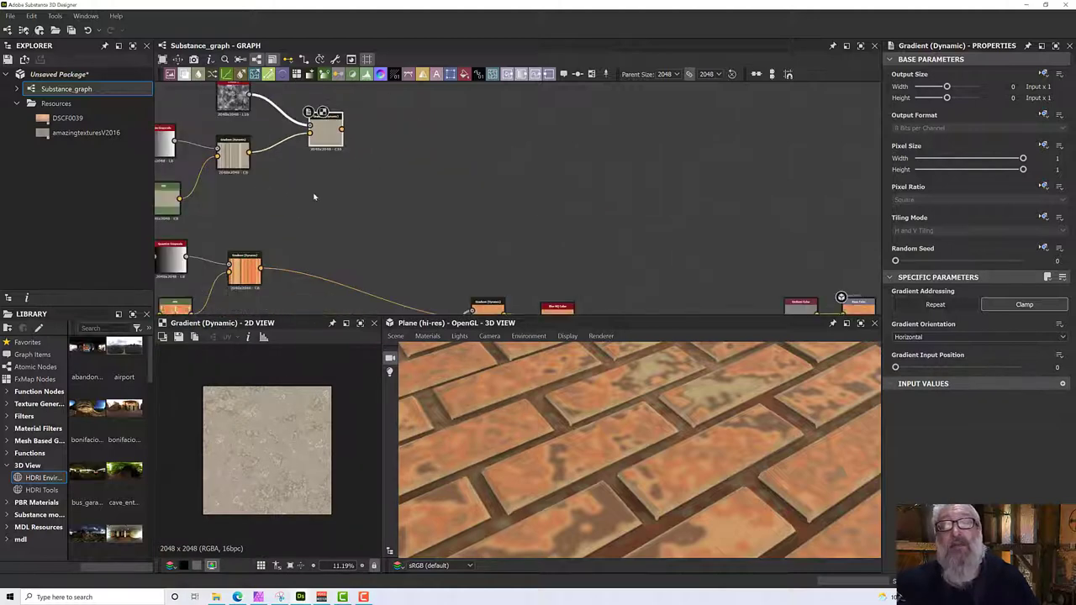
pyautogui.moveTo(316, 147); pyautogui.dragTo(427, 220)
pyautogui.moveTo(427, 220); pyautogui.dragTo(403, 130, button='middle')
pyautogui.moveTo(357, 267); pyautogui.dragTo(419, 201, button='middle')
pyautogui.scroll(8, 318, 250)
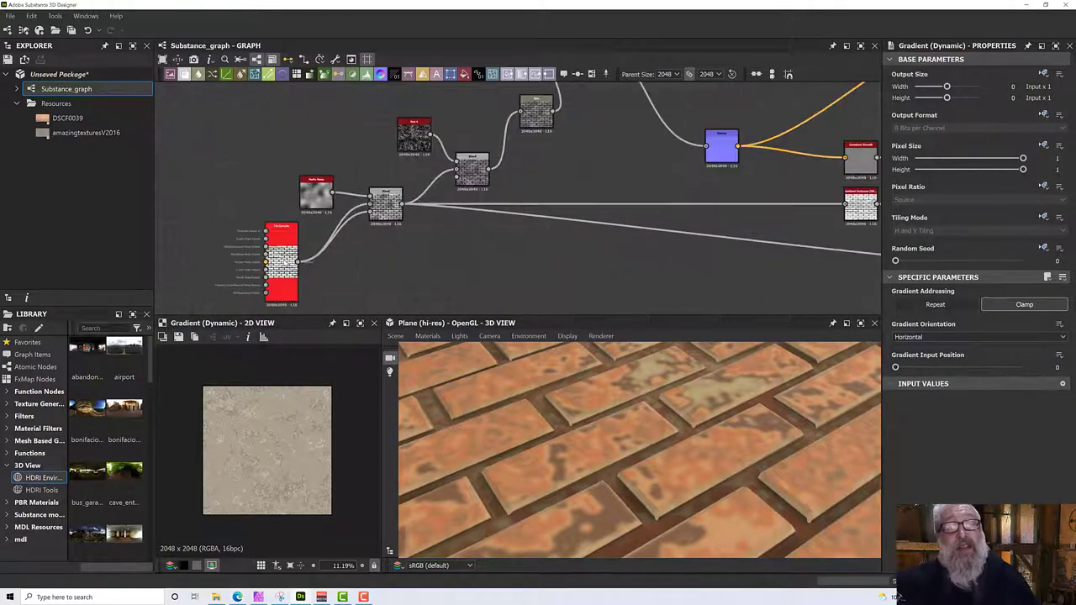
pyautogui.scroll(2, 286, 260)
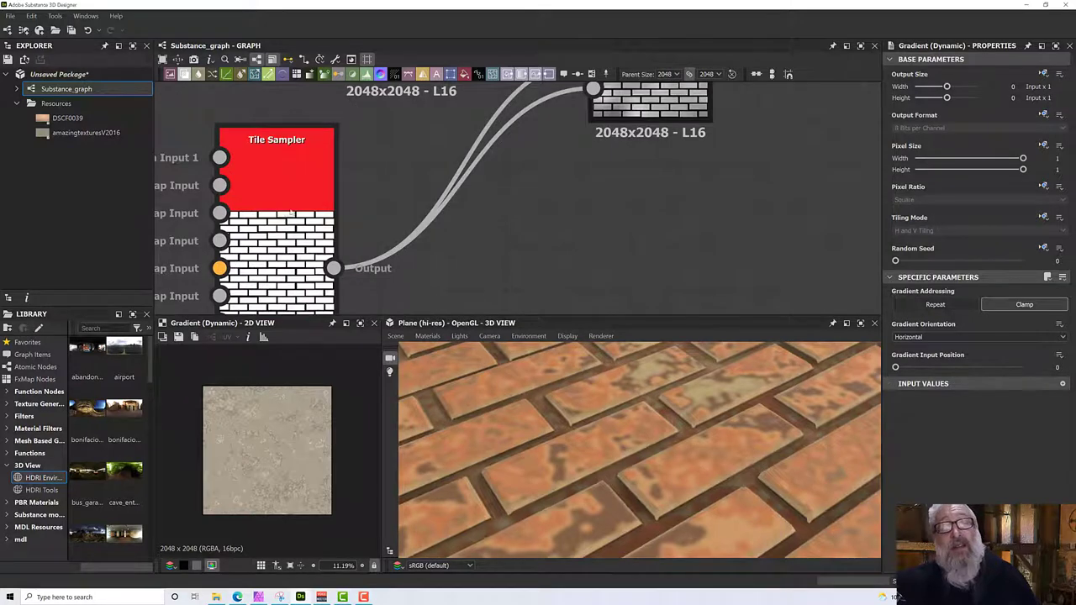
pyautogui.scroll(-10, 290, 213)
pyautogui.scroll(-5, 347, 240)
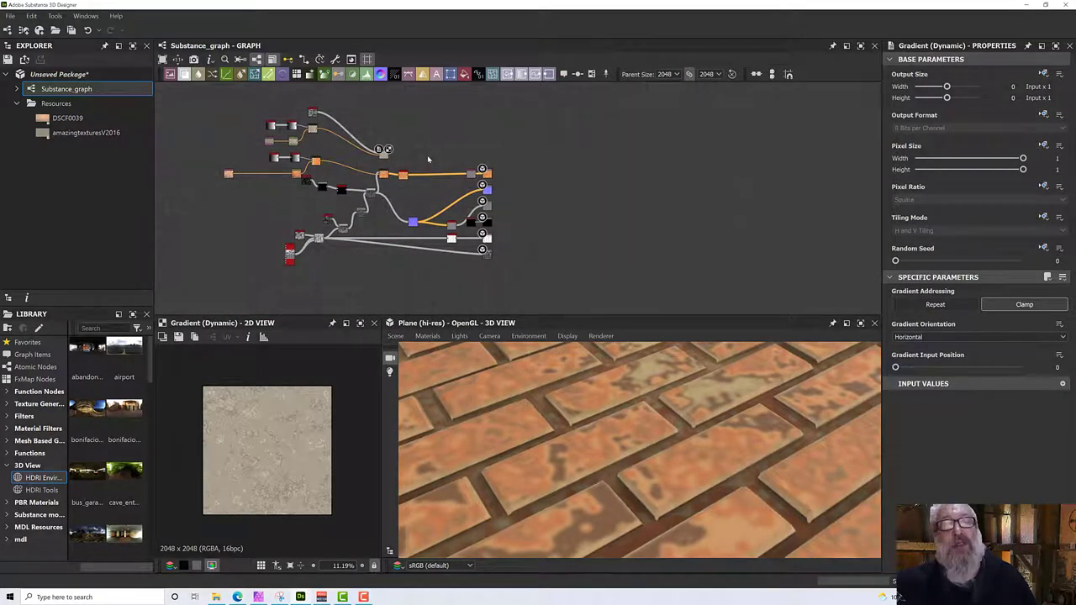
# - Add a Blend node and wire the red Tile Sampler output into it
pyautogui.press('space')
pyautogui.write('blend')
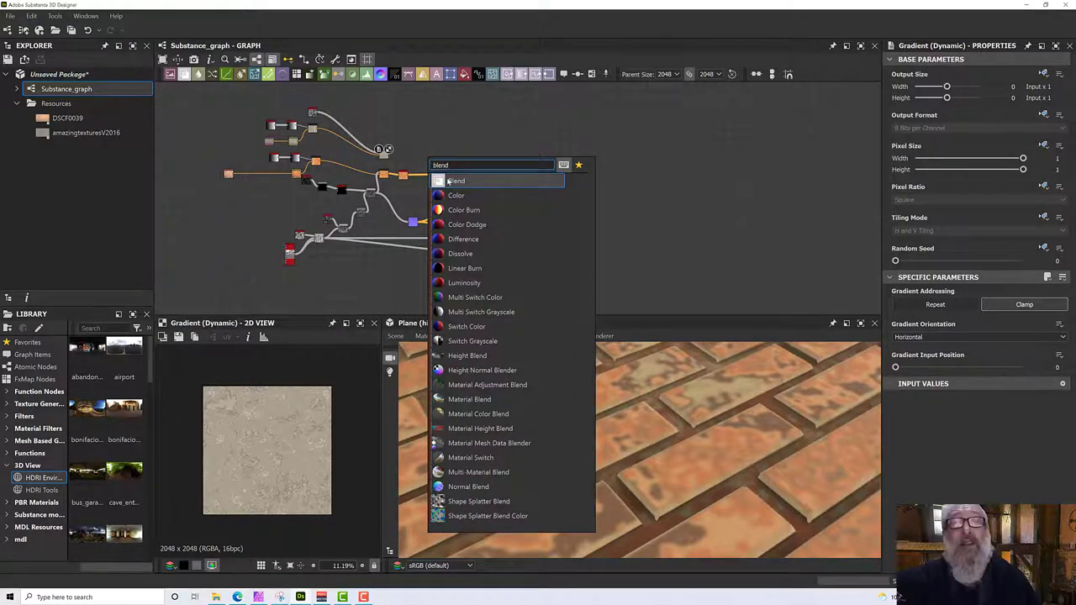
pyautogui.press('Return')
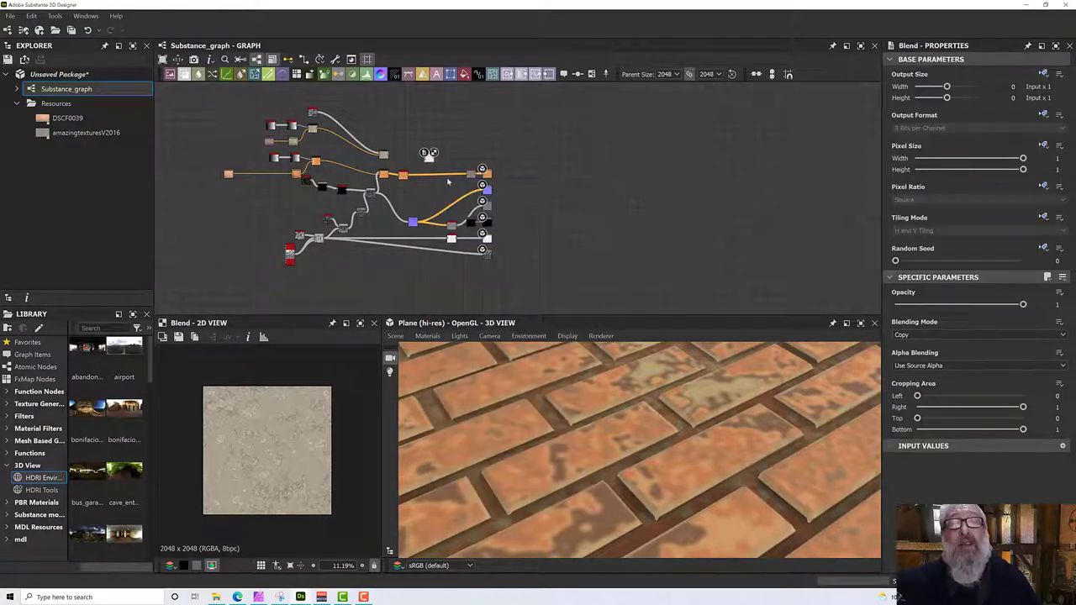
pyautogui.moveTo(296, 257); pyautogui.dragTo(427, 158)
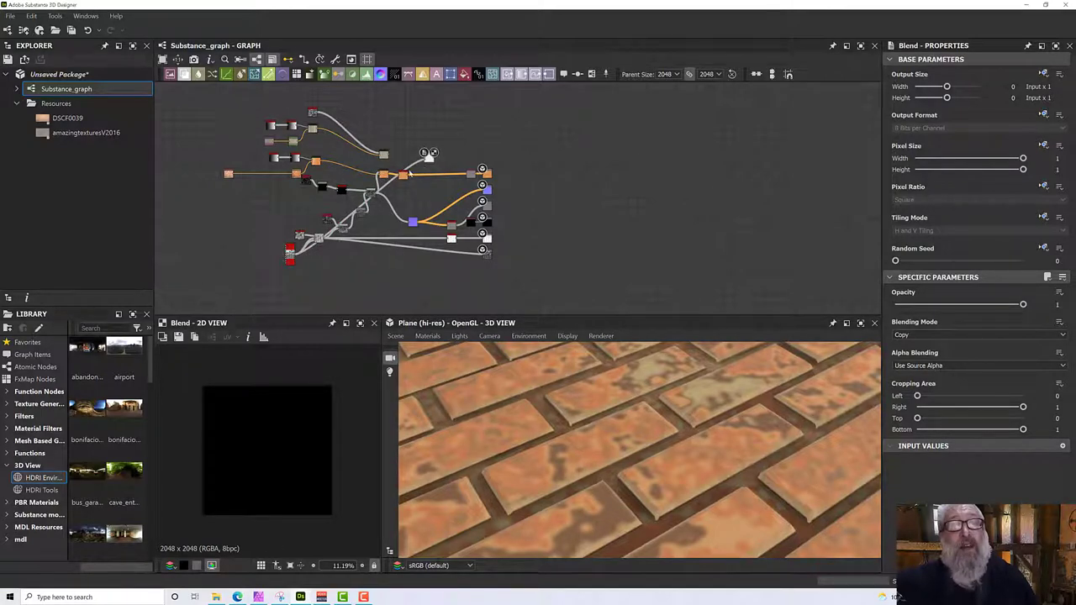
pyautogui.scroll(4, 402, 174)
pyautogui.click(402, 188)
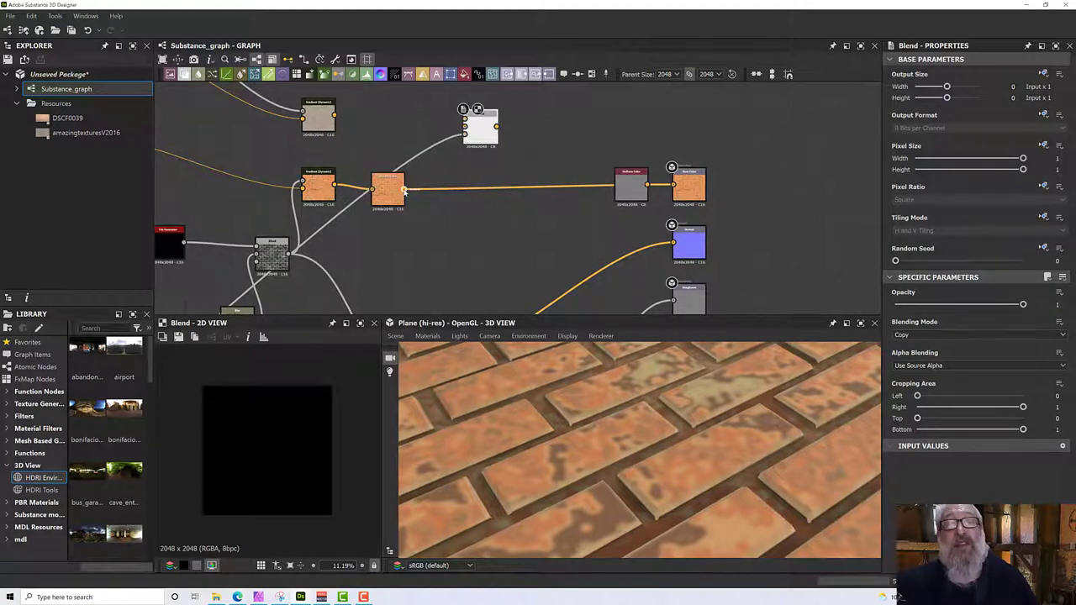
# - Wire Blur HQ Color into the Blend's Foreground and the gradient into its Background
pyautogui.moveTo(425, 162); pyautogui.dragTo(465, 126)
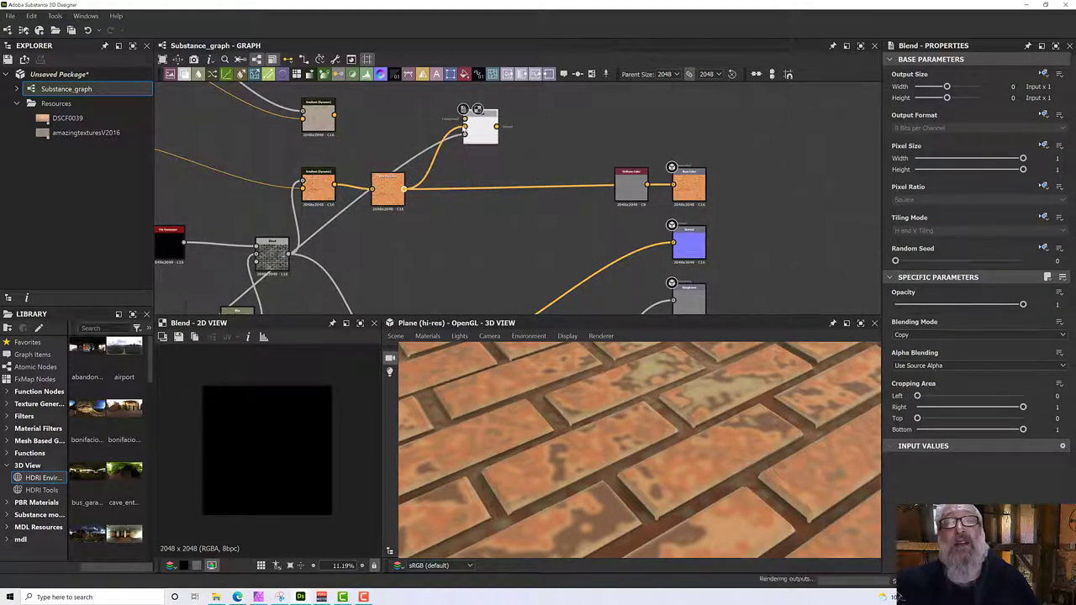
pyautogui.moveTo(334, 115); pyautogui.dragTo(465, 120)
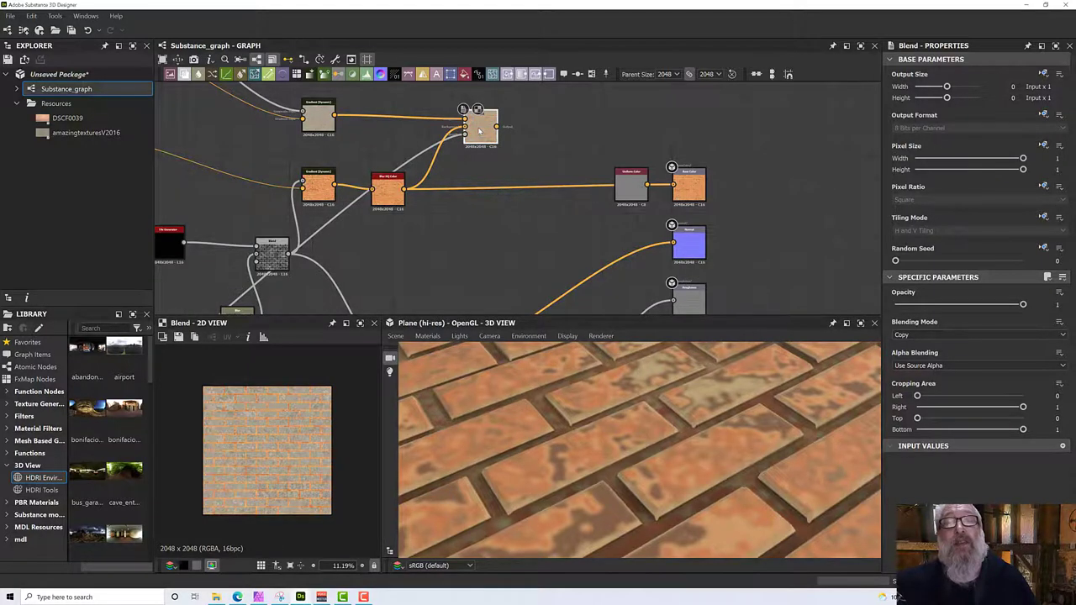
pyautogui.scroll(5, 479, 130)
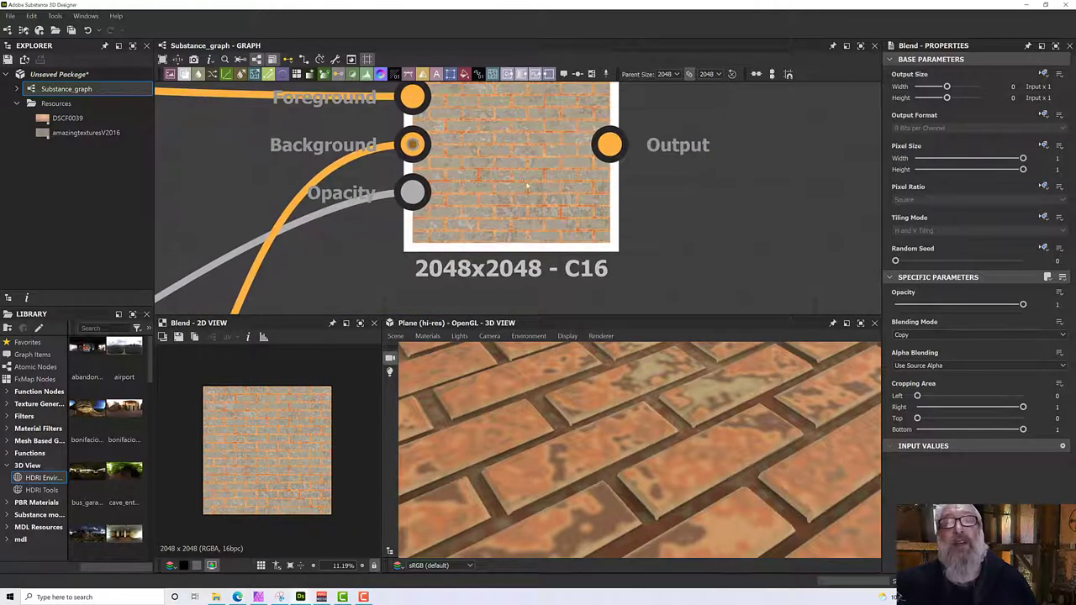
pyautogui.scroll(-5, 527, 187)
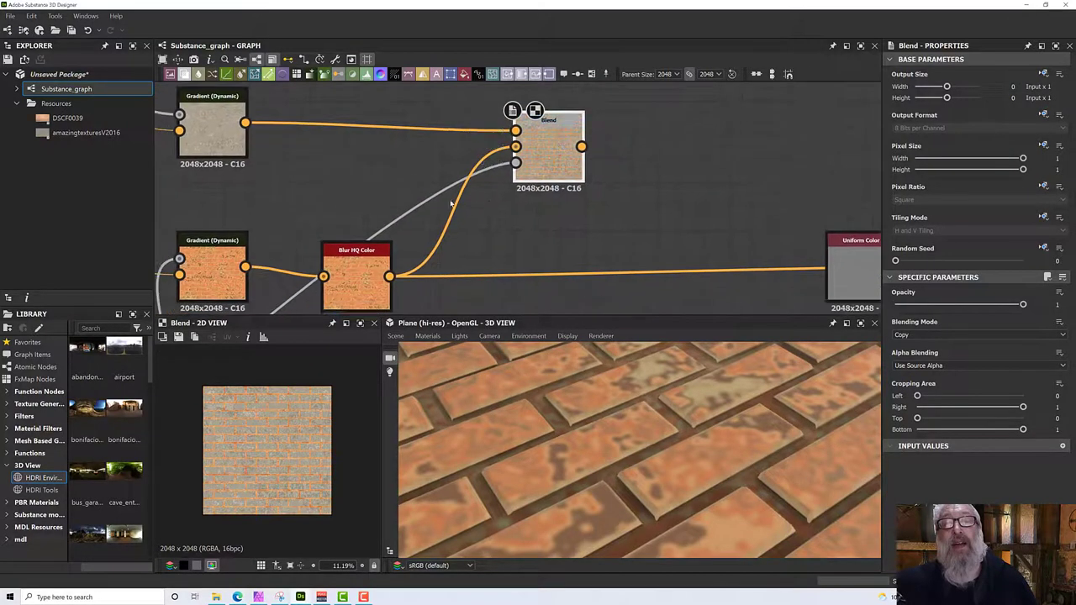
pyautogui.moveTo(389, 277); pyautogui.dragTo(515, 131)
pyautogui.moveTo(245, 123); pyautogui.dragTo(516, 147)
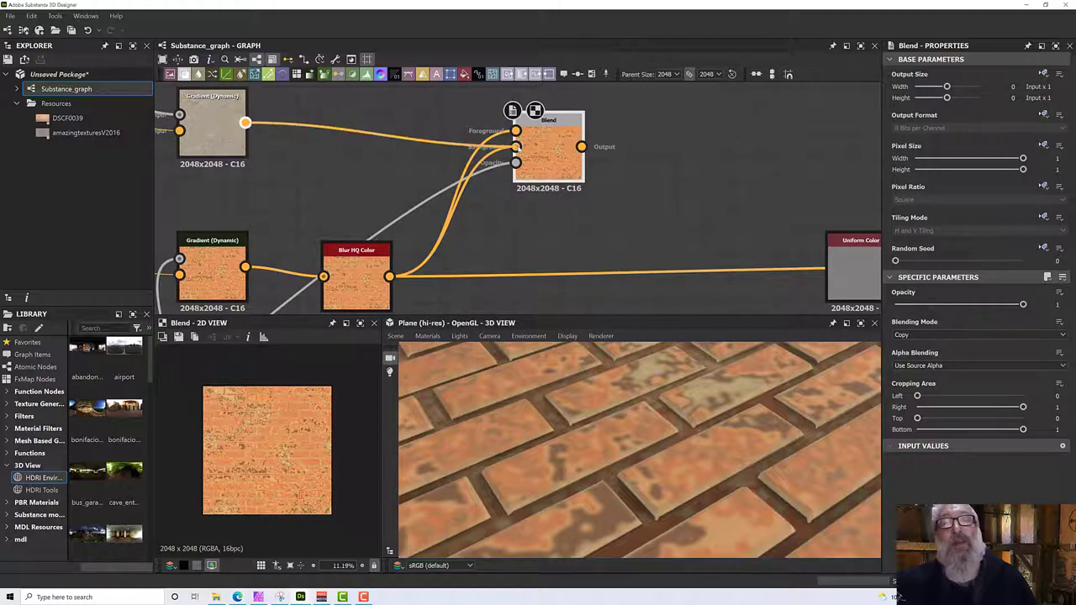
pyautogui.scroll(5, 547, 159)
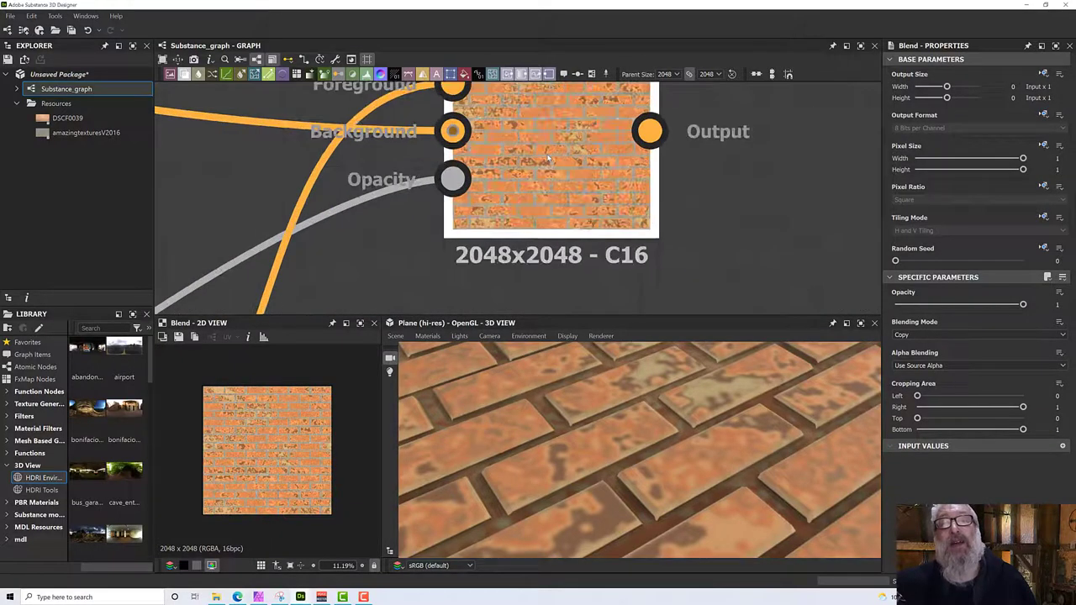
# - Route the Blend output into Base Color in place of Uniform Color
pyautogui.moveTo(556, 159); pyautogui.dragTo(416, 139, button='middle')
pyautogui.scroll(-5, 535, 176)
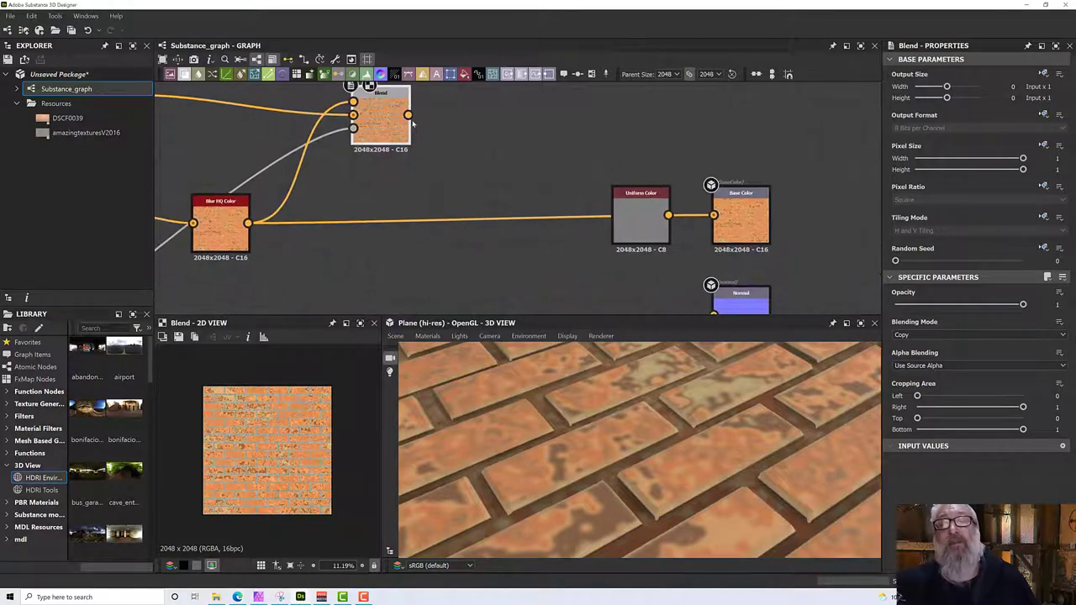
pyautogui.moveTo(409, 114); pyautogui.dragTo(713, 215)
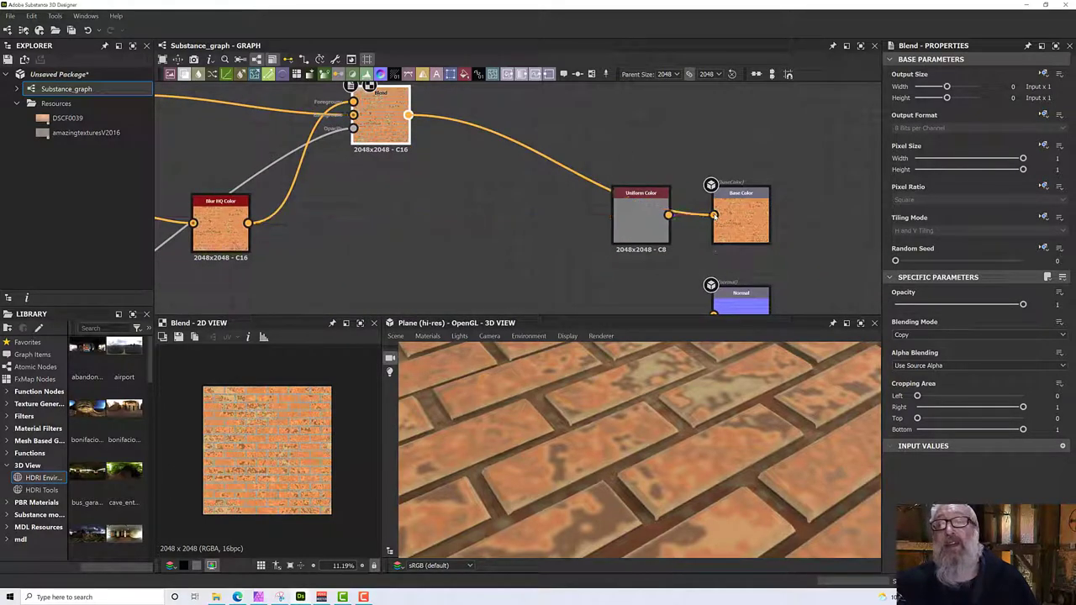
pyautogui.scroll(-3, 618, 398)
# - Orbit the 3D view to inspect the blotchy orange bricks
pyautogui.moveTo(618, 398); pyautogui.dragTo(589, 436)
pyautogui.scroll(2, 554, 433)
pyautogui.scroll(3, 580, 429)
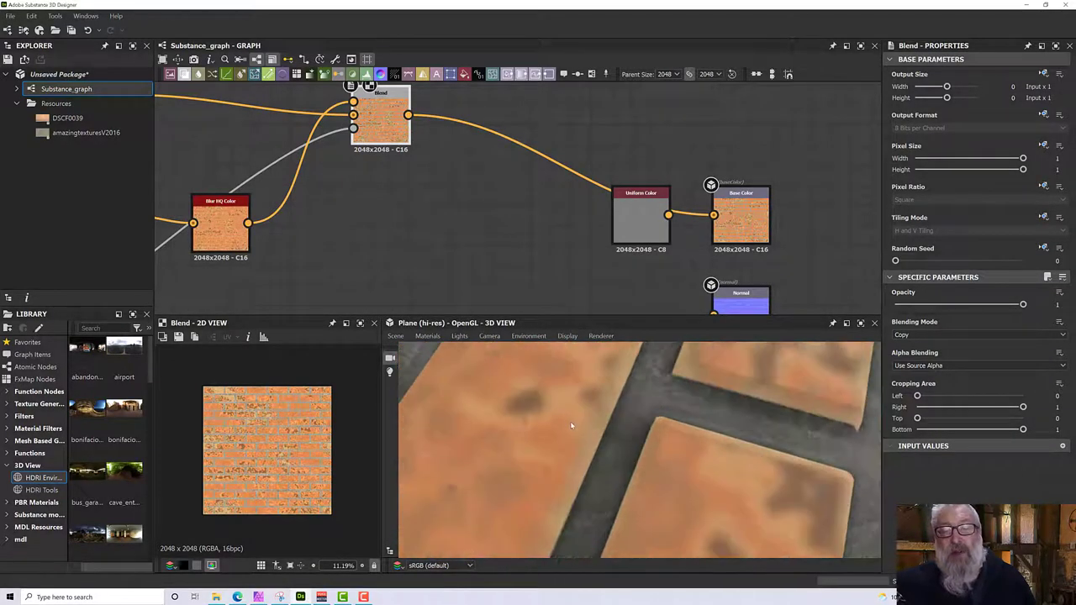
pyautogui.scroll(-3, 555, 416)
pyautogui.scroll(2, 538, 409)
pyautogui.scroll(-5, 541, 405)
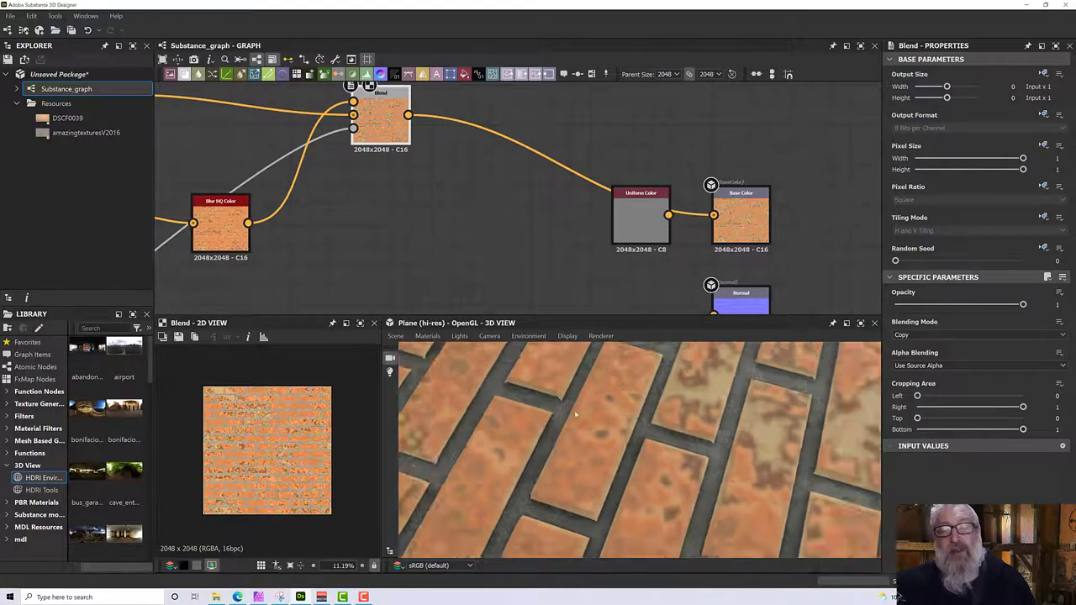
pyautogui.moveTo(542, 405); pyautogui.dragTo(517, 404)
# - Box-select most of the node network and shift it left in the graph
pyautogui.scroll(-8, 485, 231)
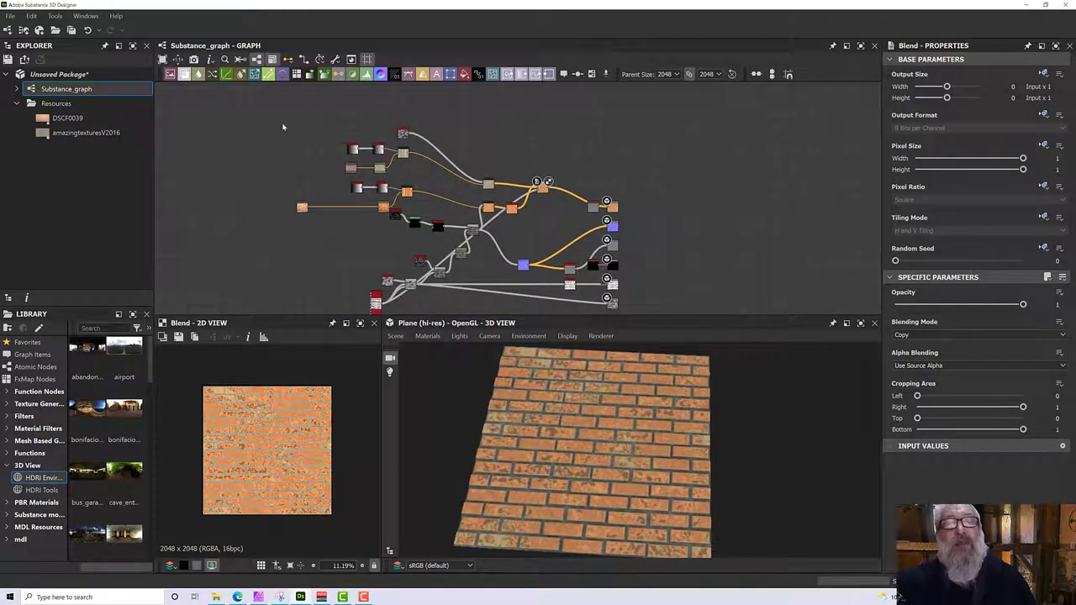
pyautogui.moveTo(283, 125); pyautogui.dragTo(569, 310)
pyautogui.moveTo(472, 230); pyautogui.dragTo(410, 229)
pyautogui.click(489, 214)
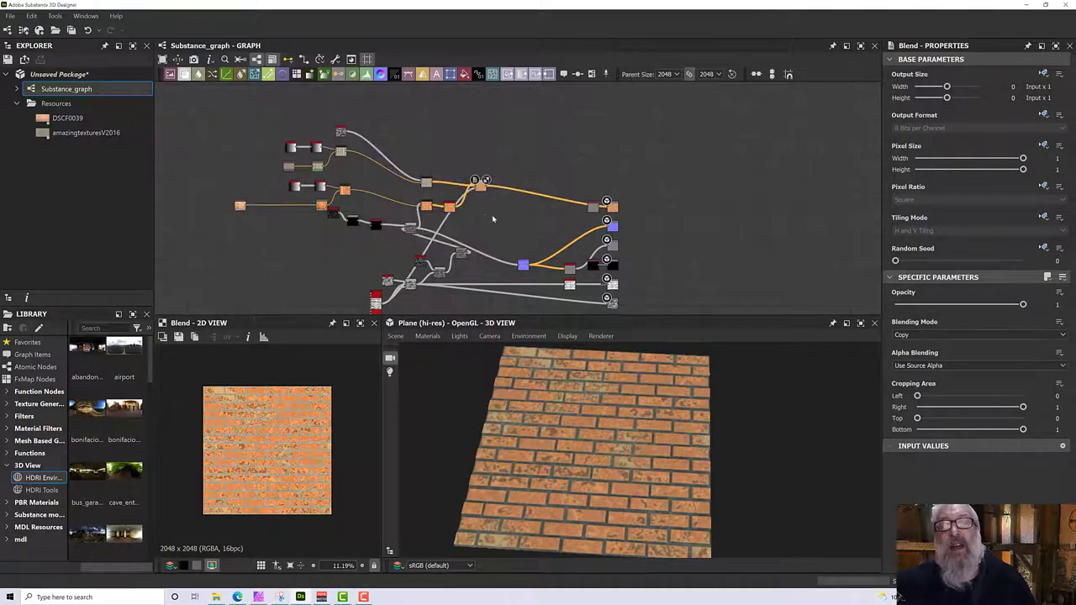
pyautogui.scroll(4, 491, 212)
pyautogui.moveTo(591, 196); pyautogui.dragTo(579, 282, button='middle')
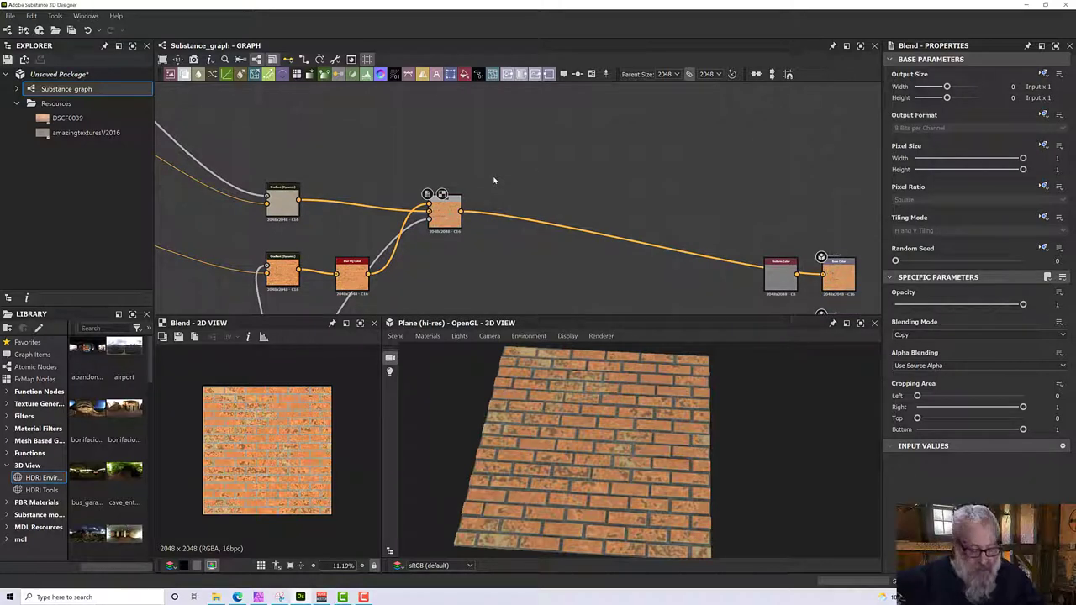
# - Add a Clouds 3 node beside the brick Blend
pyautogui.press('space')
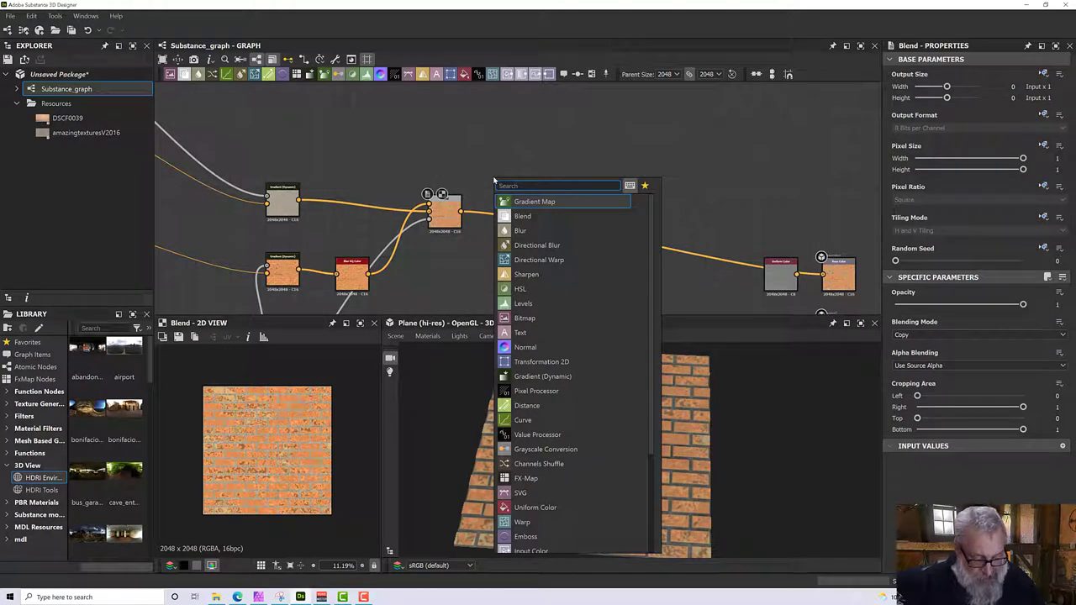
pyautogui.write('cluds')
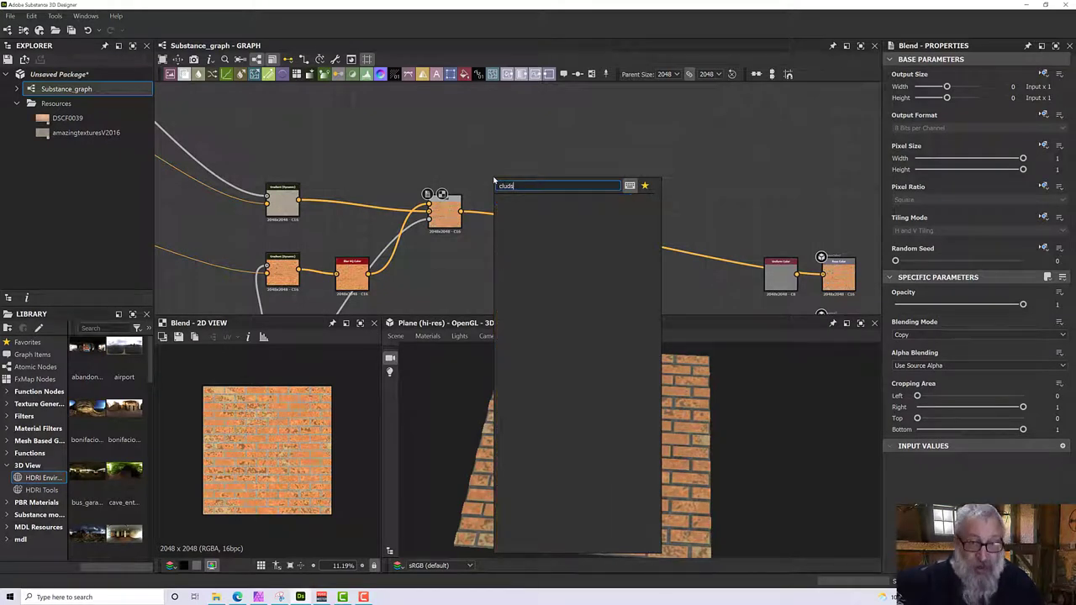
pyautogui.press('BackSpace')
pyautogui.press('BackSpace')
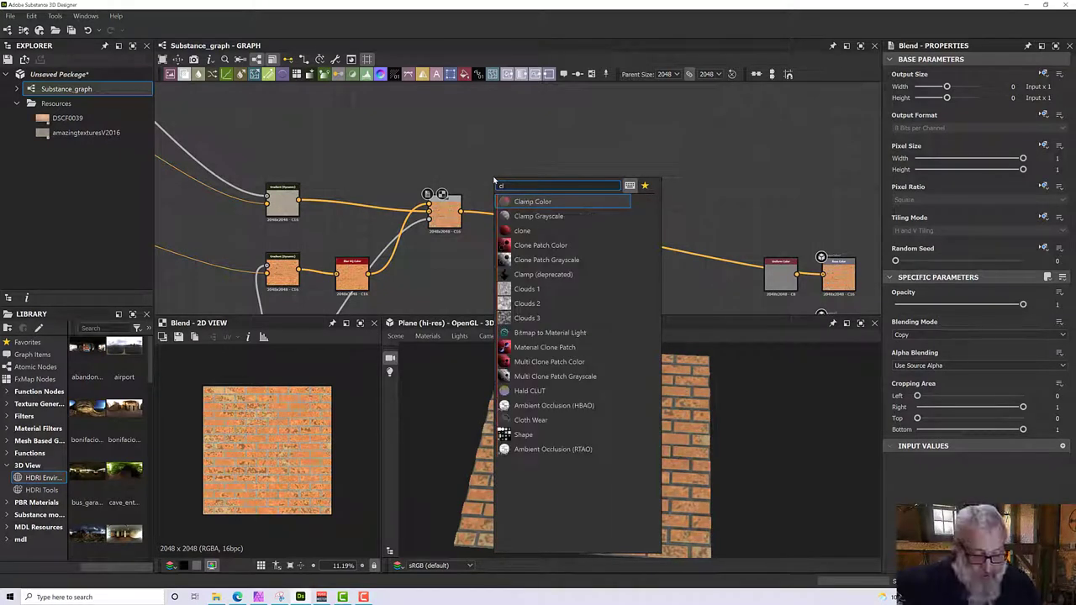
pyautogui.write('ouds')
pyautogui.press('Down')
pyautogui.press('Down')
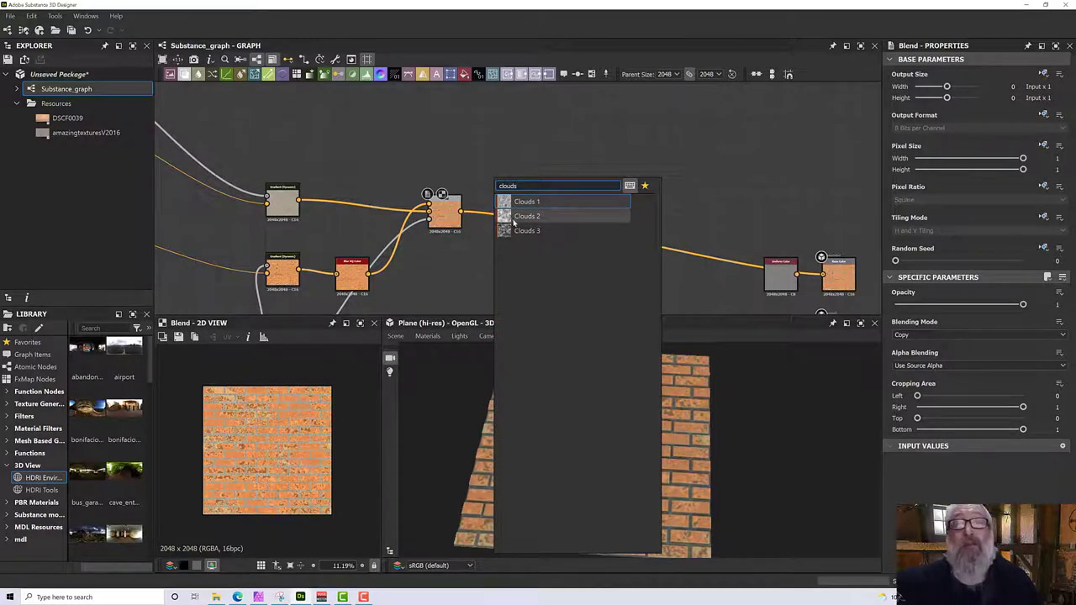
pyautogui.press('Return')
pyautogui.moveTo(481, 165); pyautogui.dragTo(446, 164)
# - Add a Blend with Clouds 3 over the brick Blend at opacity 0.68
pyautogui.press('space')
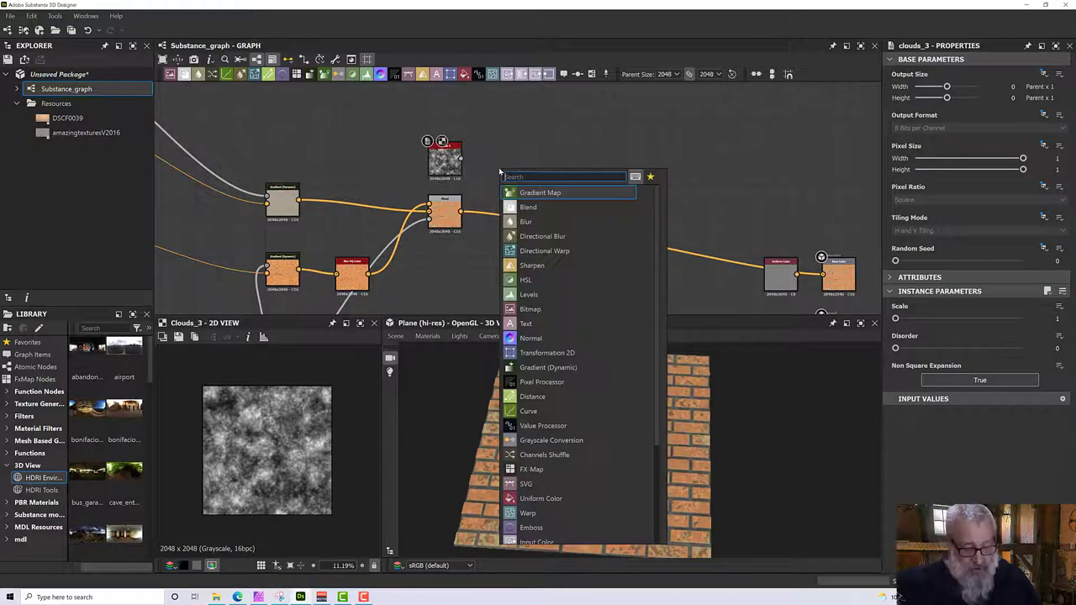
pyautogui.write('blen')
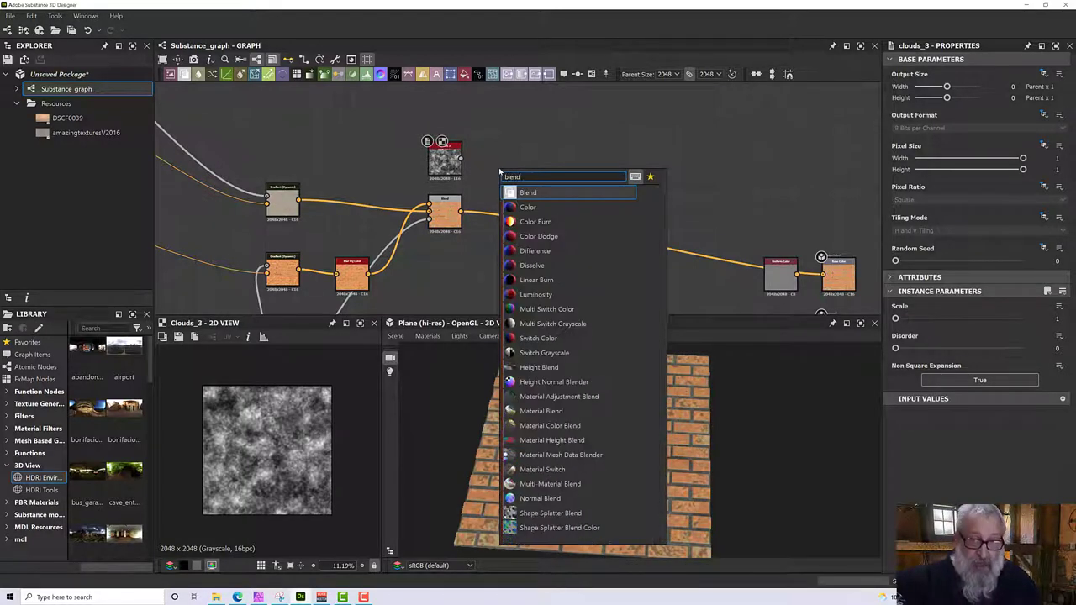
pyautogui.write('d')
pyautogui.press('Return')
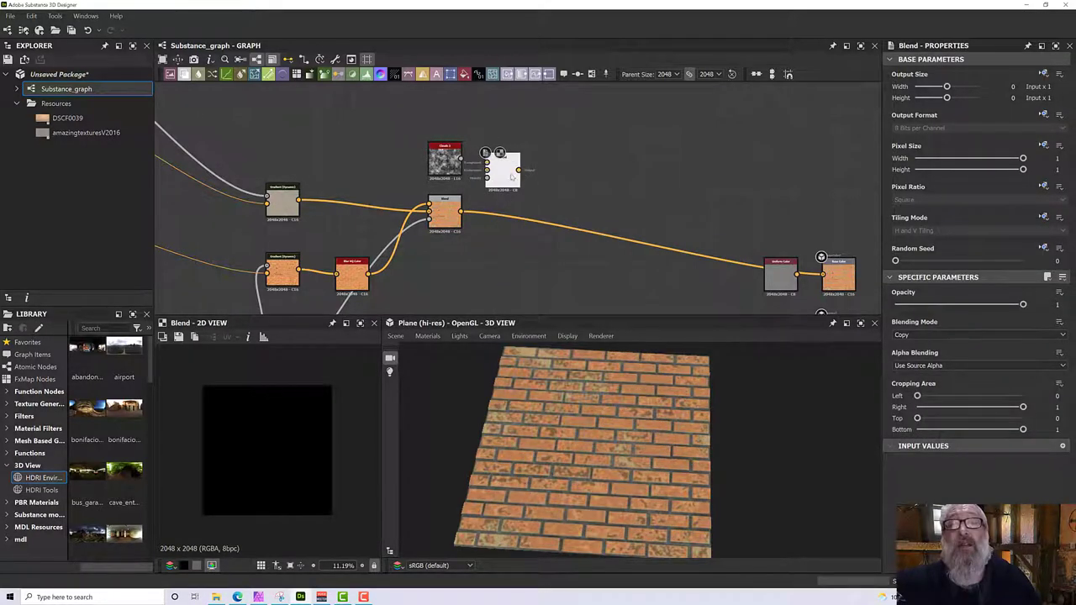
pyautogui.moveTo(511, 177); pyautogui.dragTo(523, 188)
pyautogui.moveTo(461, 158); pyautogui.dragTo(499, 182)
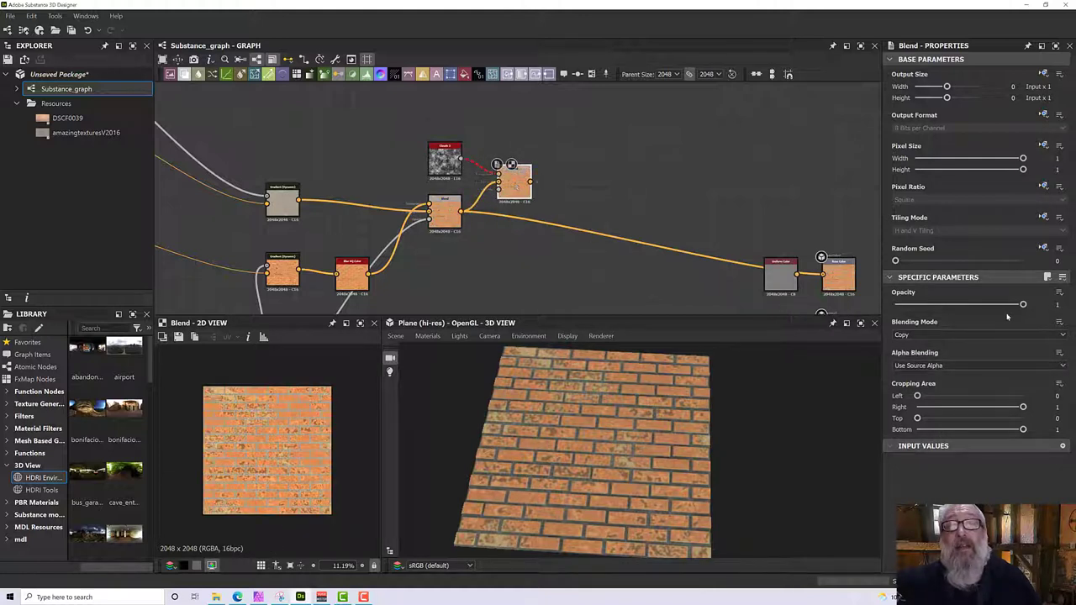
pyautogui.moveTo(1022, 305); pyautogui.dragTo(982, 306)
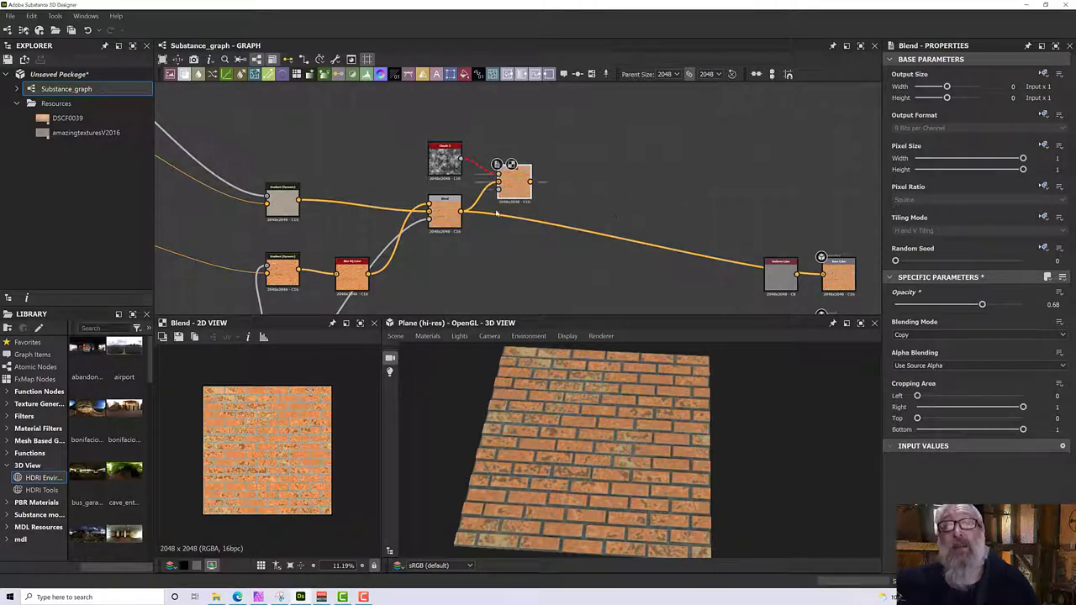
pyautogui.scroll(4, 324, 403)
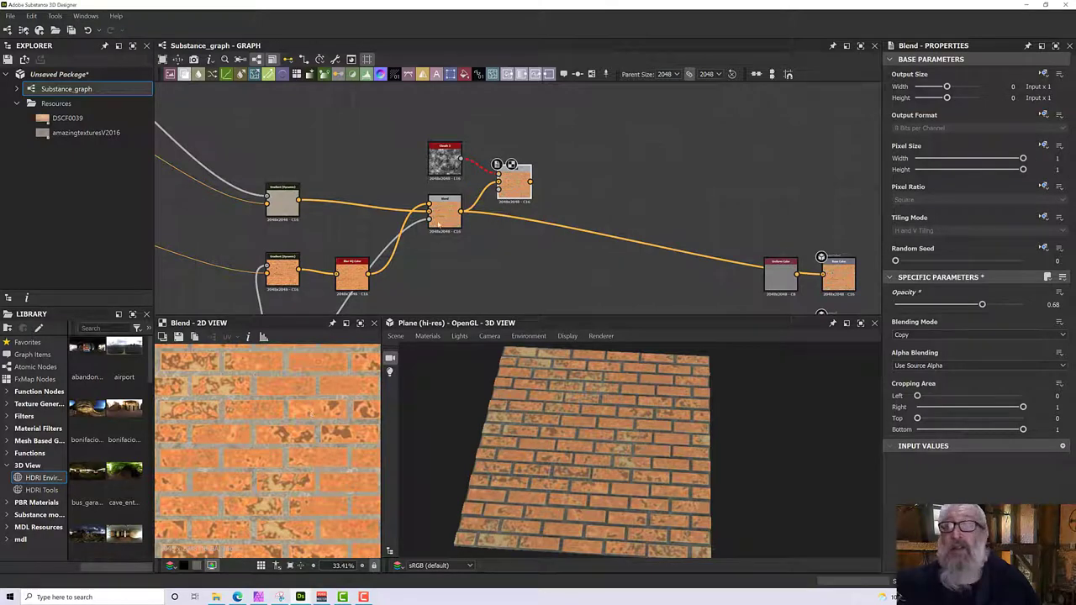
pyautogui.scroll(5, 514, 190)
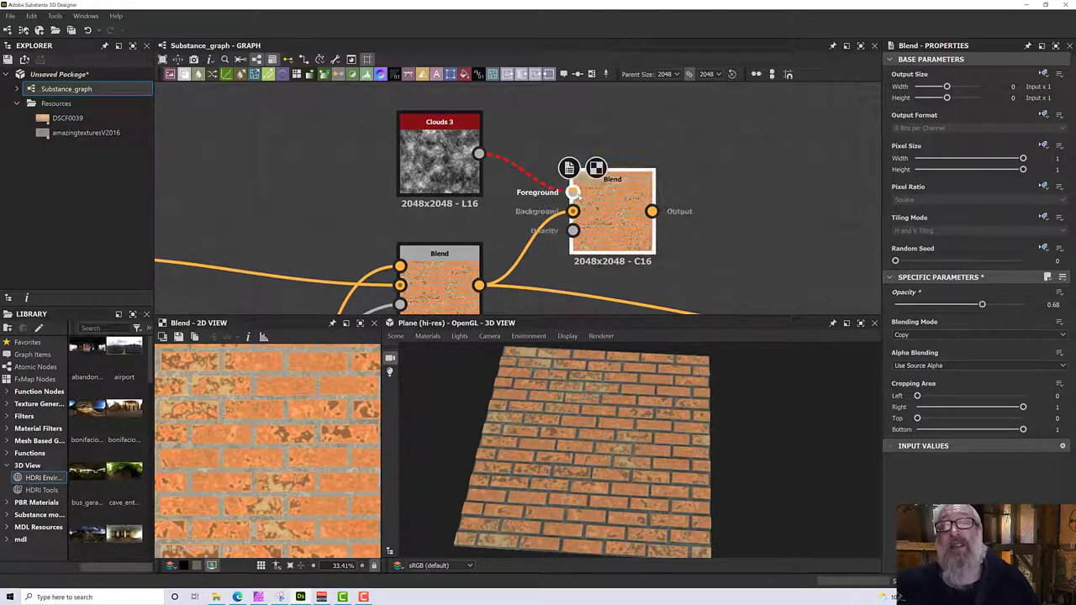
pyautogui.moveTo(427, 179); pyautogui.dragTo(254, 179)
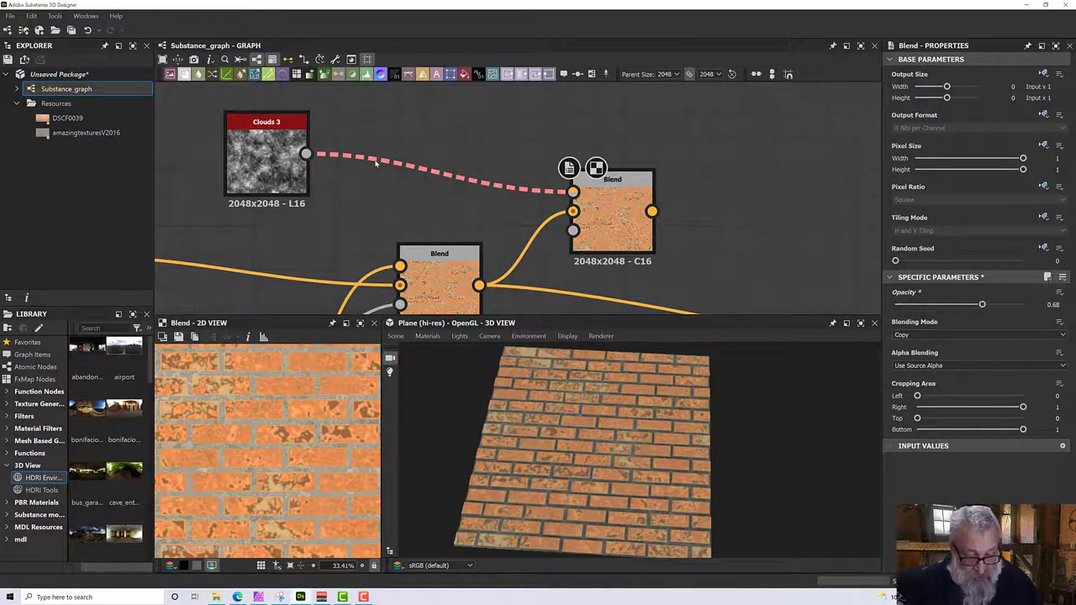
# - Insert a Gradient Map on the Clouds 3-to-Blend link
pyautogui.press('space')
pyautogui.write('grad')
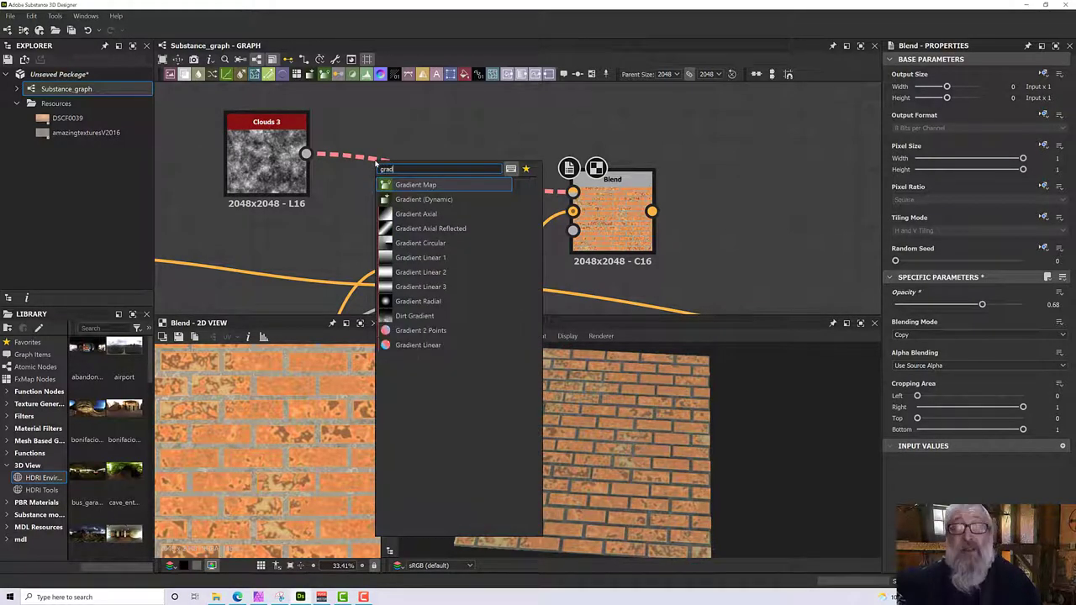
pyautogui.press('Return')
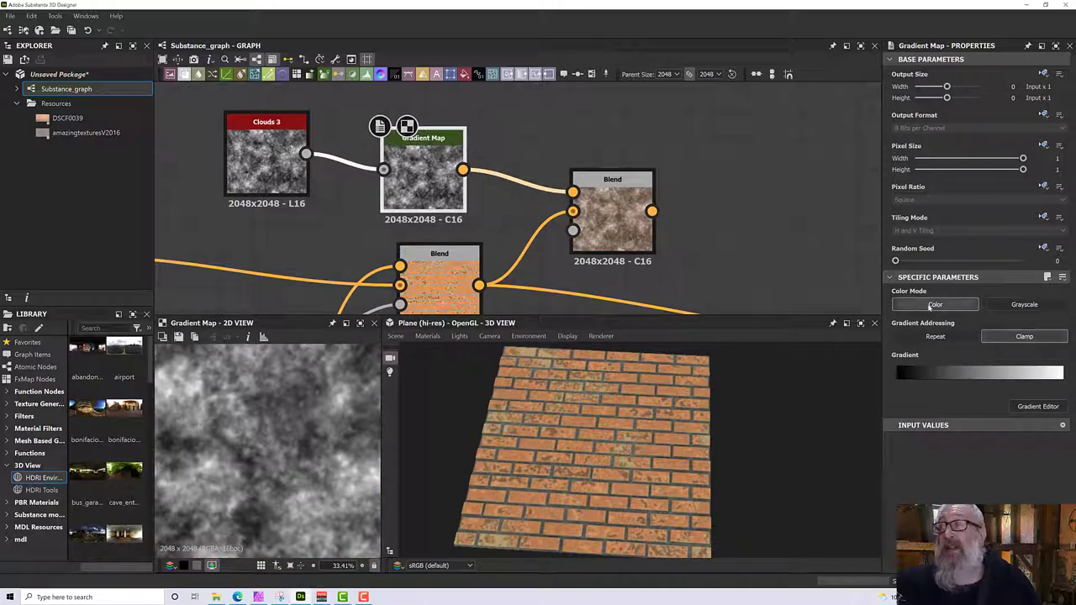
# - Wire the new Blend into Base Color and lower its opacity to about 0.08
pyautogui.click(612, 217)
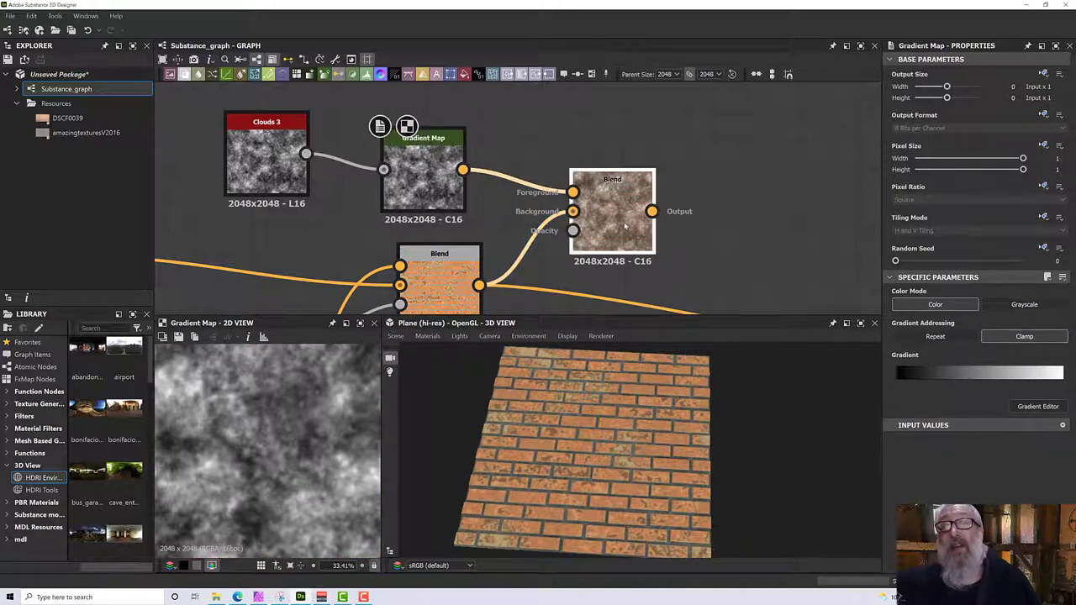
pyautogui.moveTo(981, 305); pyautogui.dragTo(911, 307)
pyautogui.scroll(5, 539, 227)
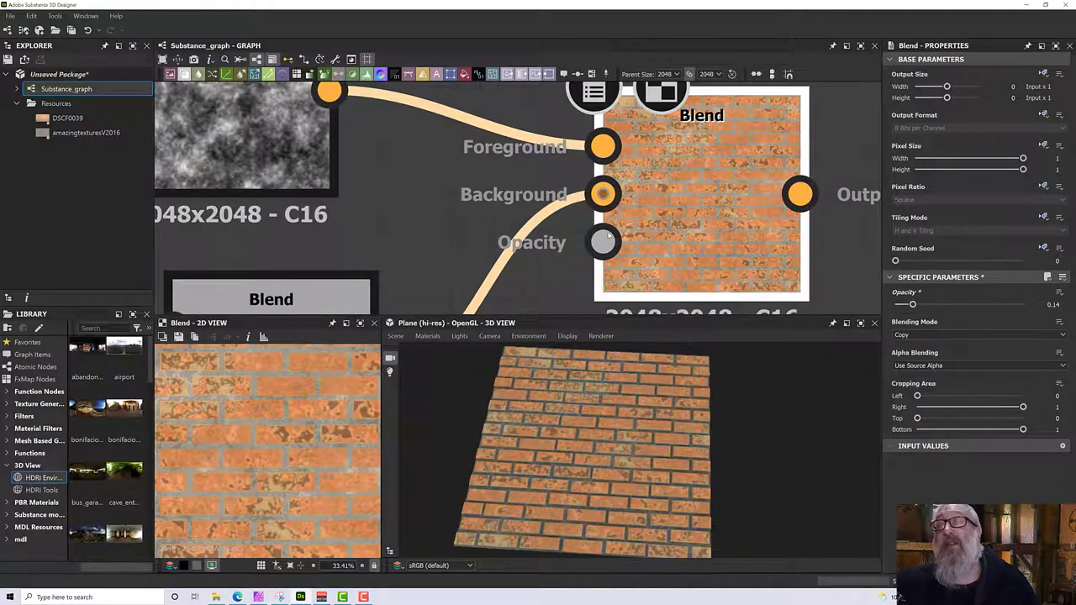
pyautogui.moveTo(910, 305)
pyautogui.mouseDown()
pyautogui.moveTo(960, 306)
pyautogui.moveTo(919, 307)
pyautogui.mouseUp()
pyautogui.scroll(-5, 721, 264)
pyautogui.scroll(-6, 721, 264)
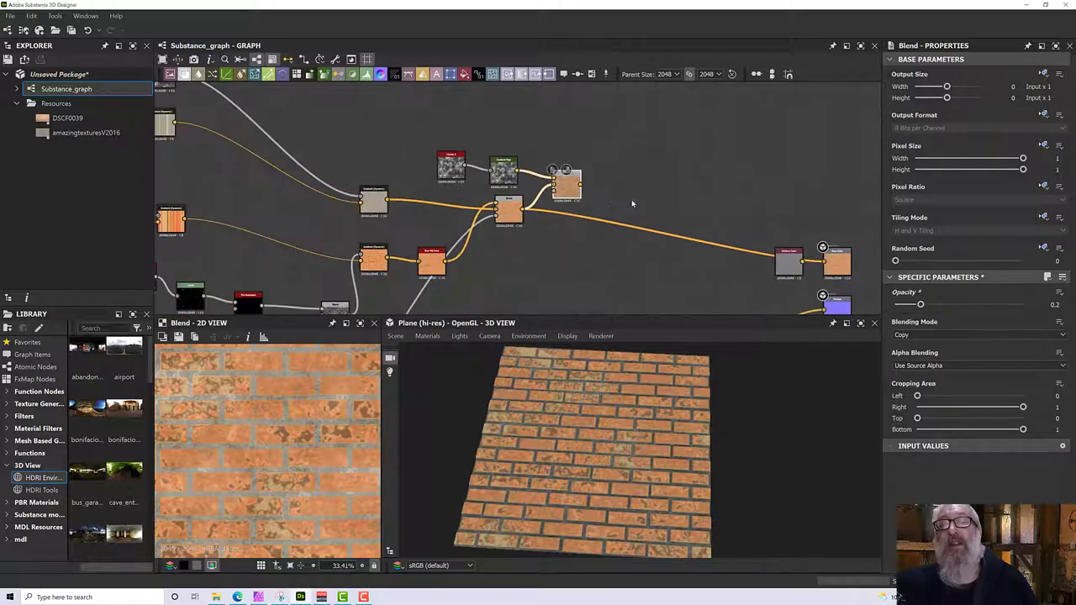
pyautogui.moveTo(495, 159); pyautogui.dragTo(704, 227)
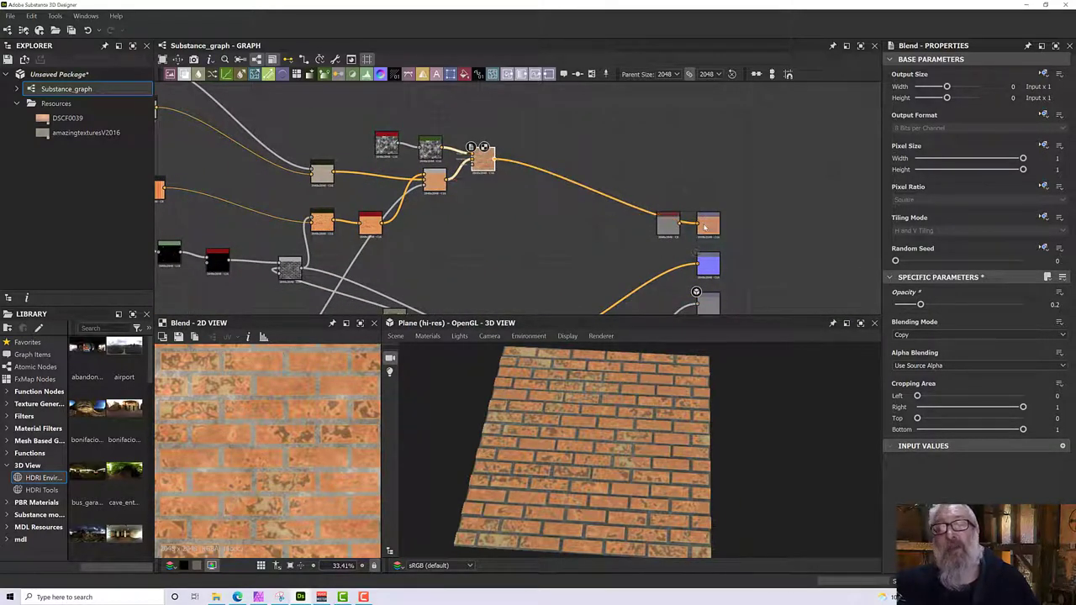
pyautogui.scroll(3, 617, 437)
pyautogui.moveTo(618, 437); pyautogui.dragTo(571, 369)
pyautogui.scroll(3, 460, 163)
pyautogui.scroll(2, 460, 164)
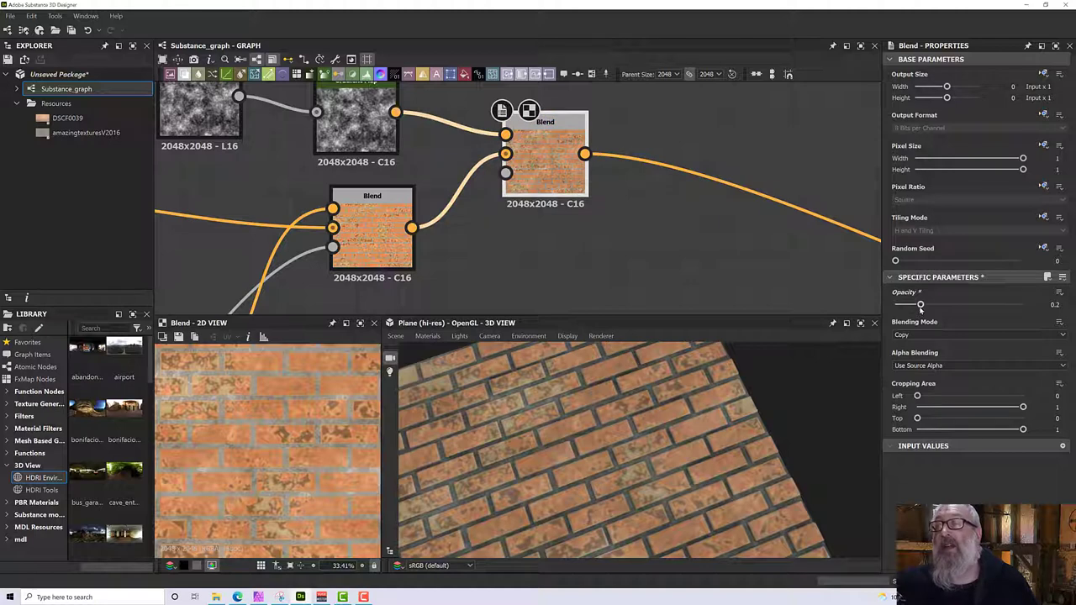
pyautogui.moveTo(920, 306); pyautogui.dragTo(905, 306)
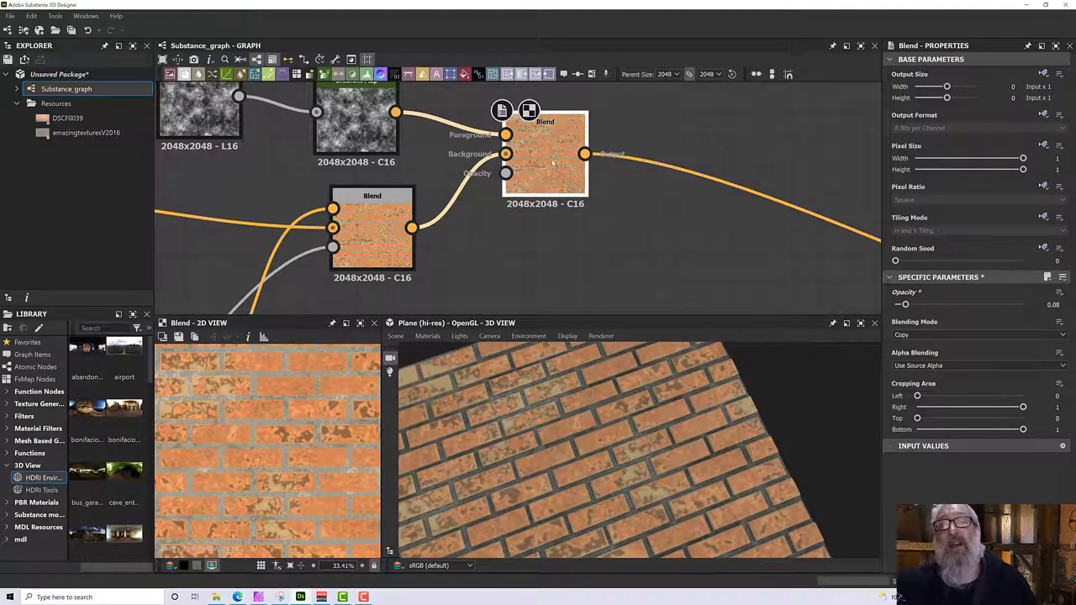
# - Set the clouds Blend to Multiply mode with opacity about 0.16
pyautogui.click(956, 336)
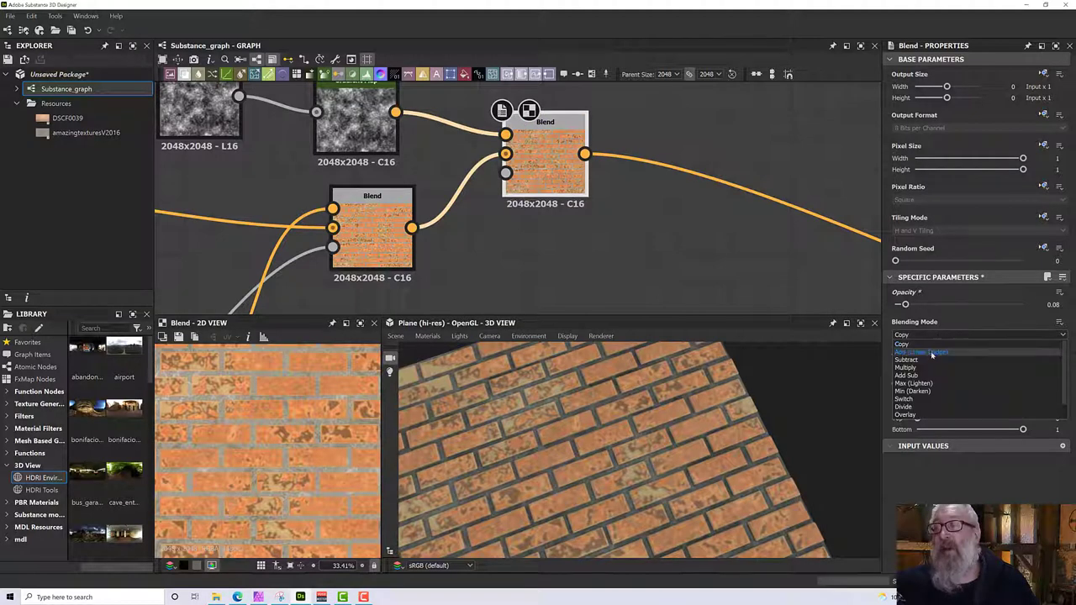
pyautogui.click(928, 367)
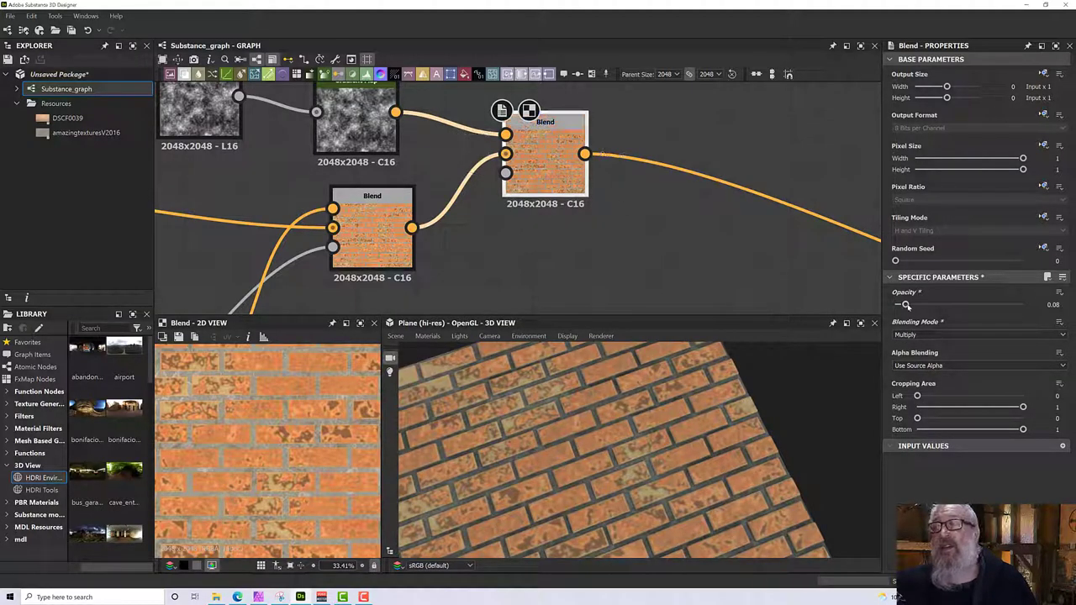
pyautogui.moveTo(904, 304); pyautogui.dragTo(1030, 306)
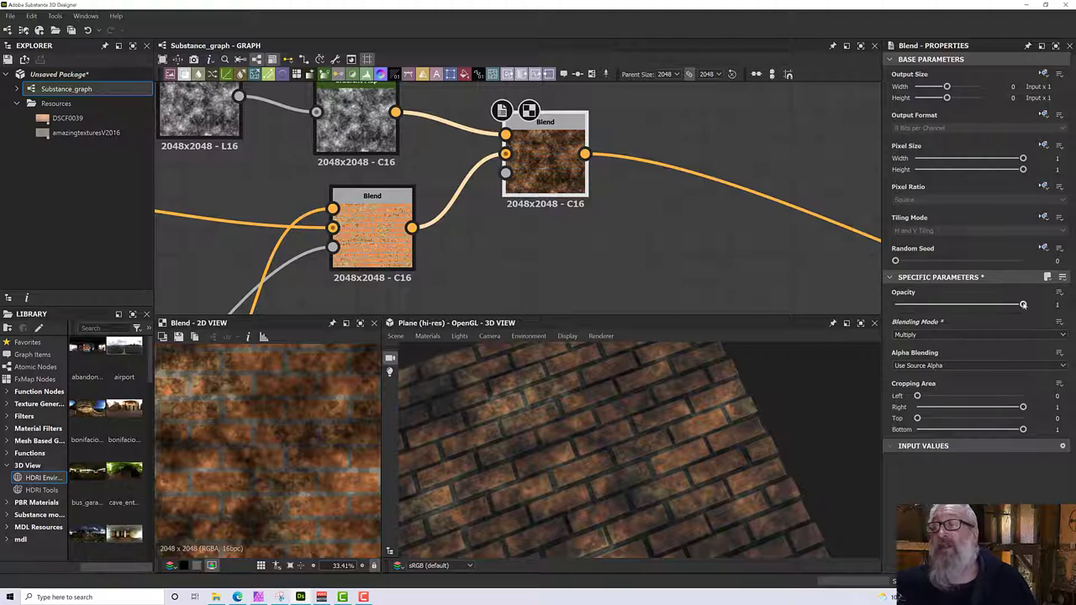
pyautogui.moveTo(1022, 305); pyautogui.dragTo(914, 306)
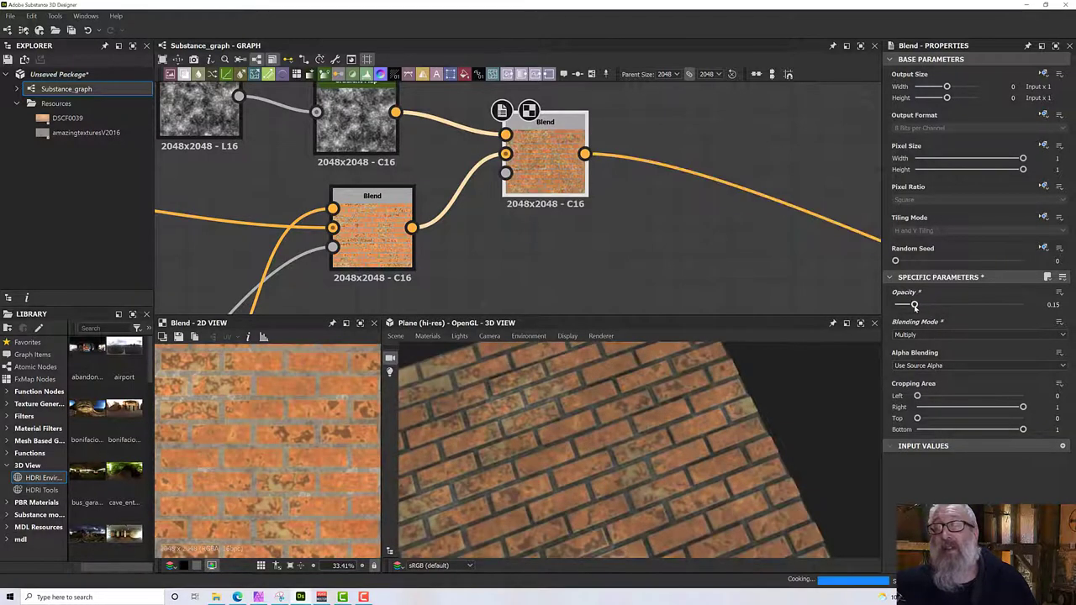
pyautogui.moveTo(914, 306); pyautogui.dragTo(915, 305)
pyautogui.scroll(-5, 627, 235)
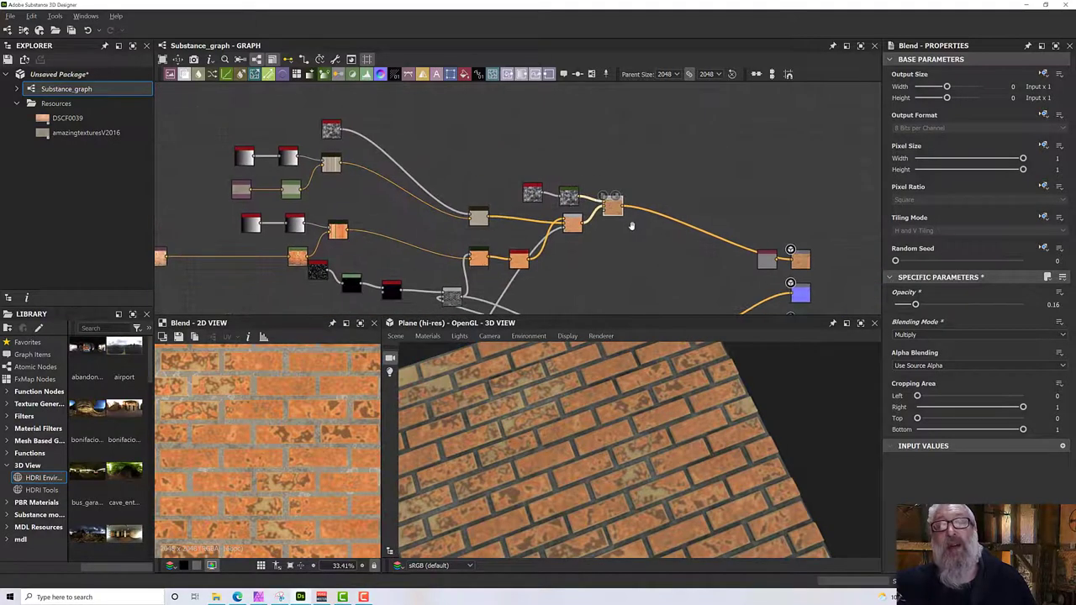
pyautogui.scroll(6, 567, 193)
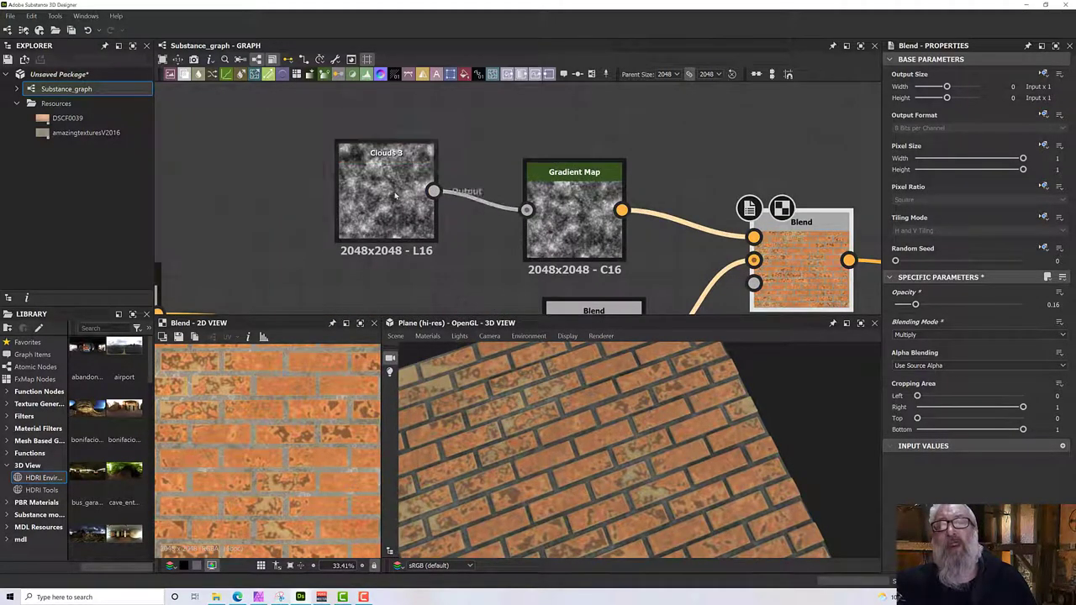
# - Move Clouds 3 and the Gradient Map up-left, then preview the Gradient Map in 2D
pyautogui.moveTo(395, 195); pyautogui.dragTo(311, 157)
pyautogui.moveTo(585, 226); pyautogui.dragTo(459, 184)
pyautogui.moveTo(439, 130); pyautogui.dragTo(439, 130)
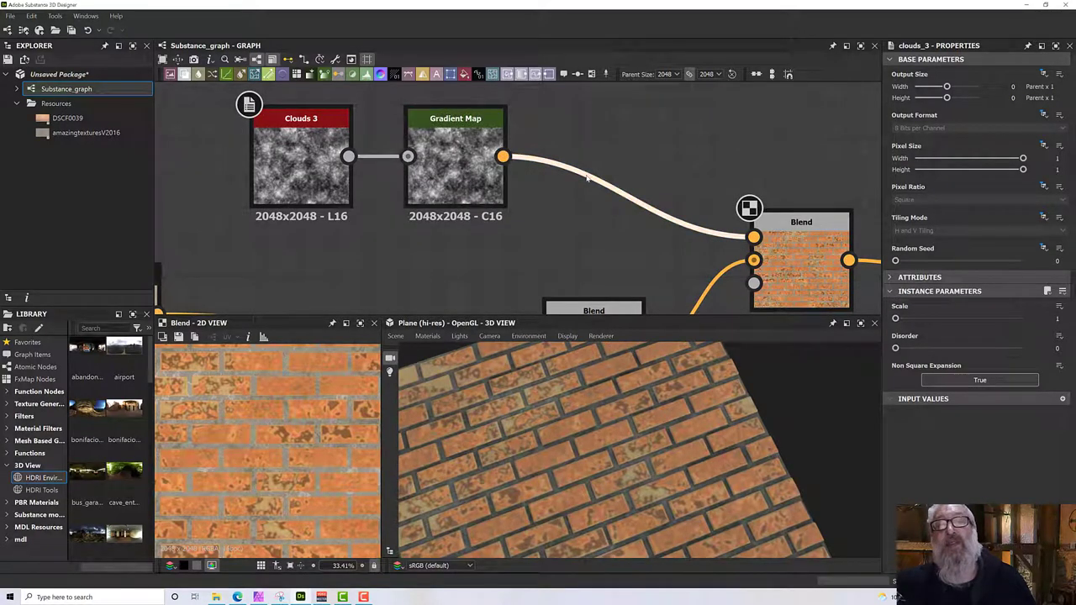
pyautogui.scroll(-4, 587, 198)
pyautogui.scroll(3, 588, 199)
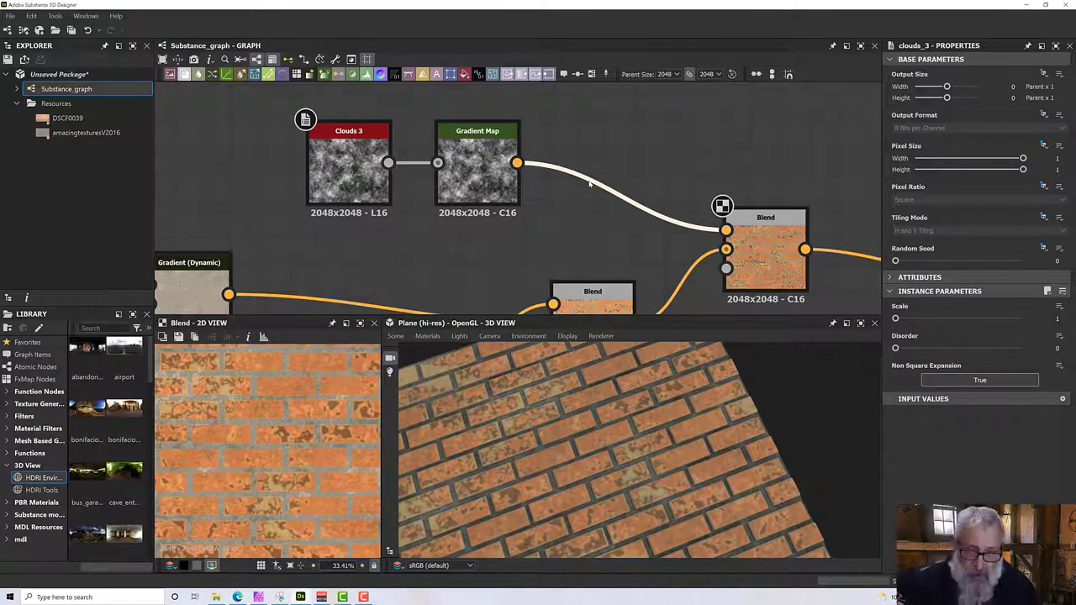
pyautogui.doubleClick(485, 162)
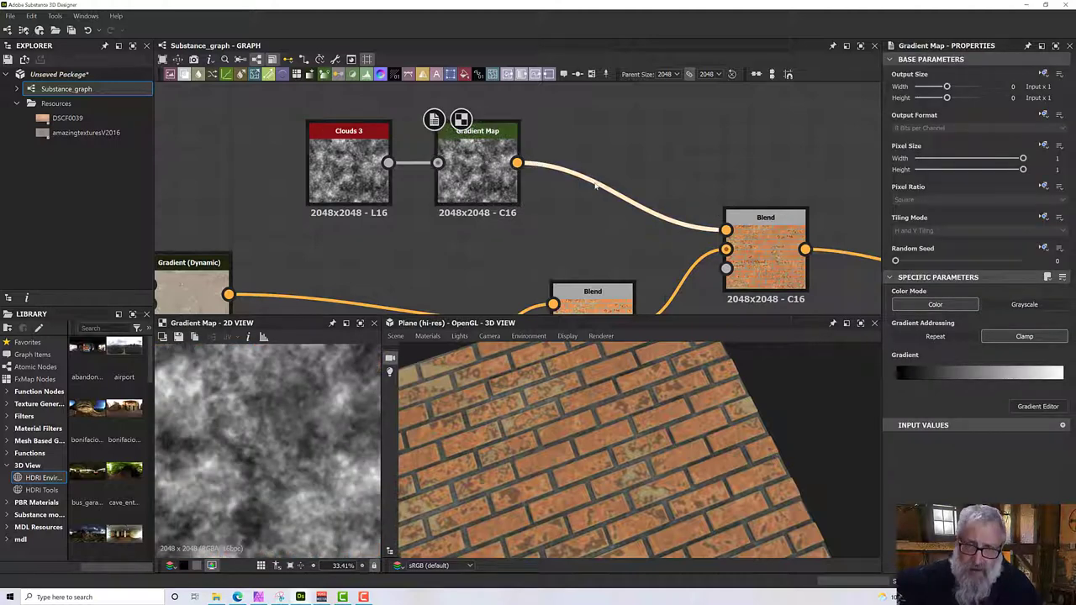
# - Insert a Levels node between the Gradient Map and the upper Blend
pyautogui.press('space')
pyautogui.write('level')
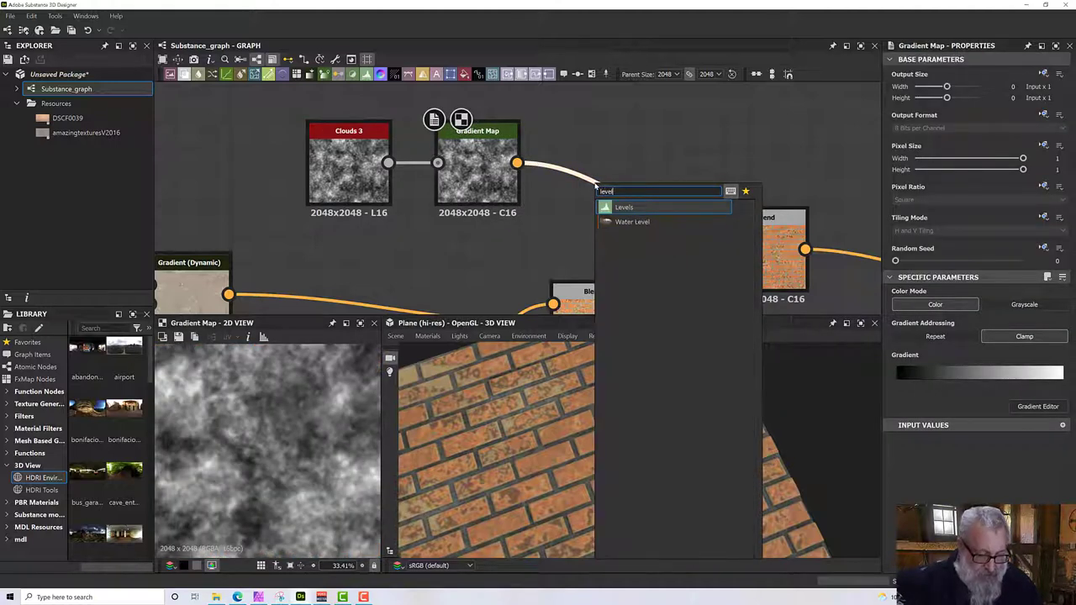
pyautogui.click(643, 209)
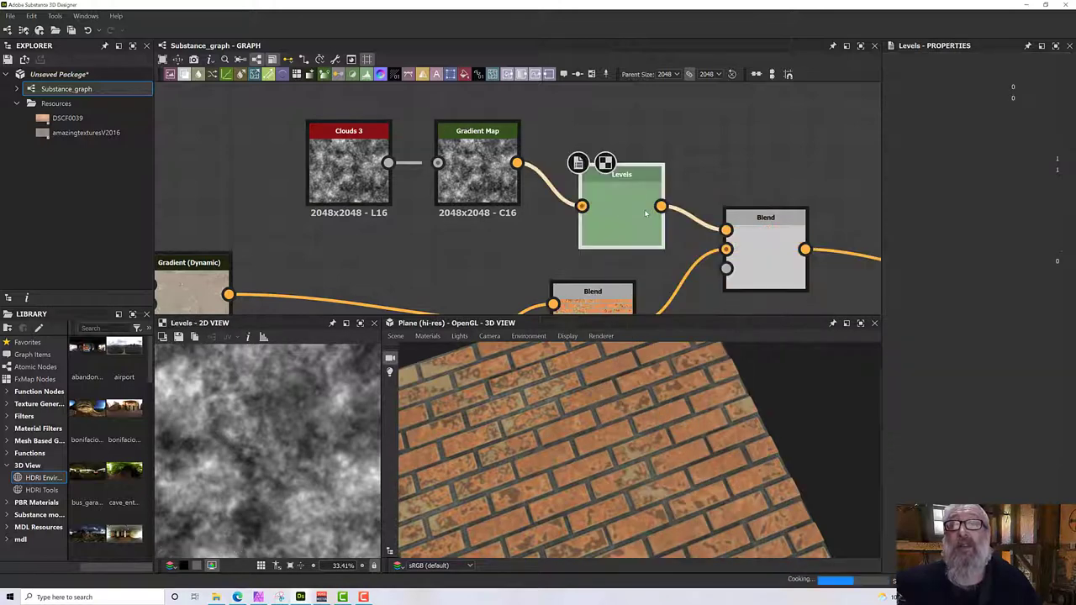
pyautogui.moveTo(614, 197); pyautogui.dragTo(603, 189)
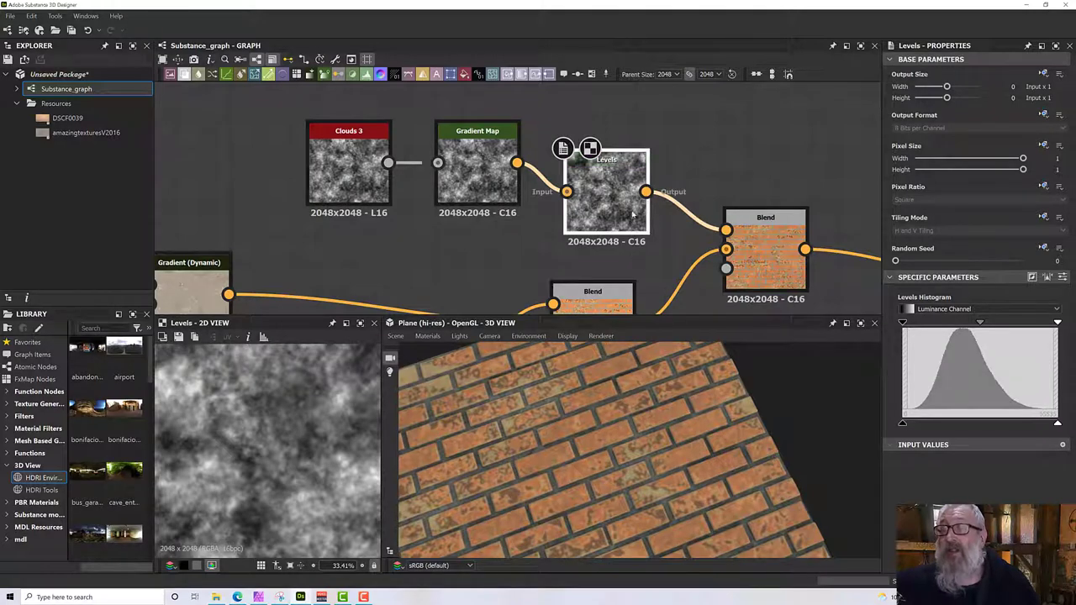
pyautogui.scroll(-2, 621, 213)
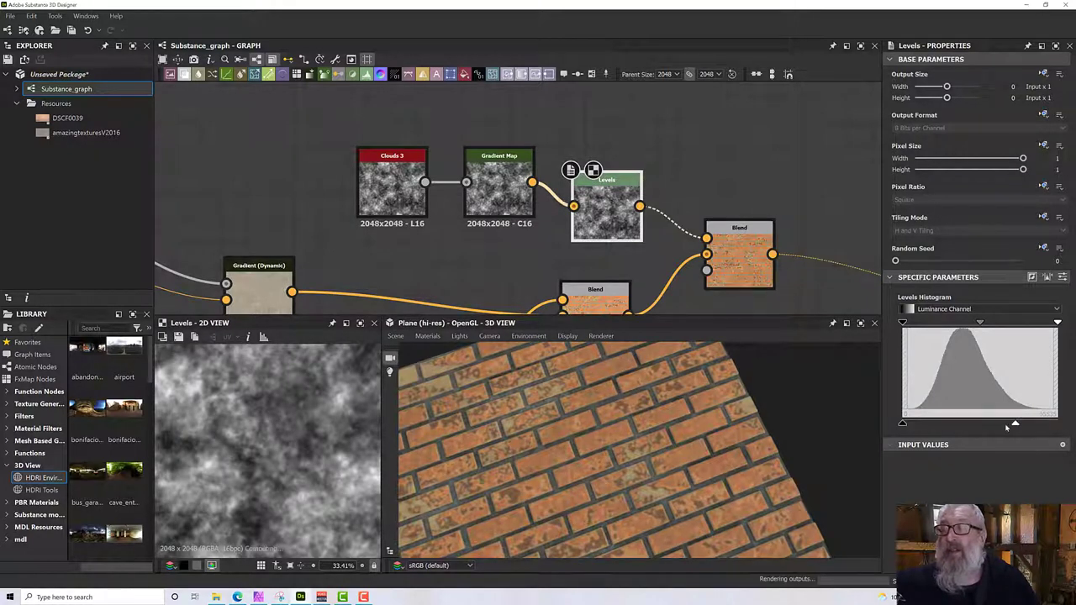
# - Pull in the Levels white and black points to crush the clouds into sparse patches
pyautogui.moveTo(1057, 424); pyautogui.dragTo(1002, 424)
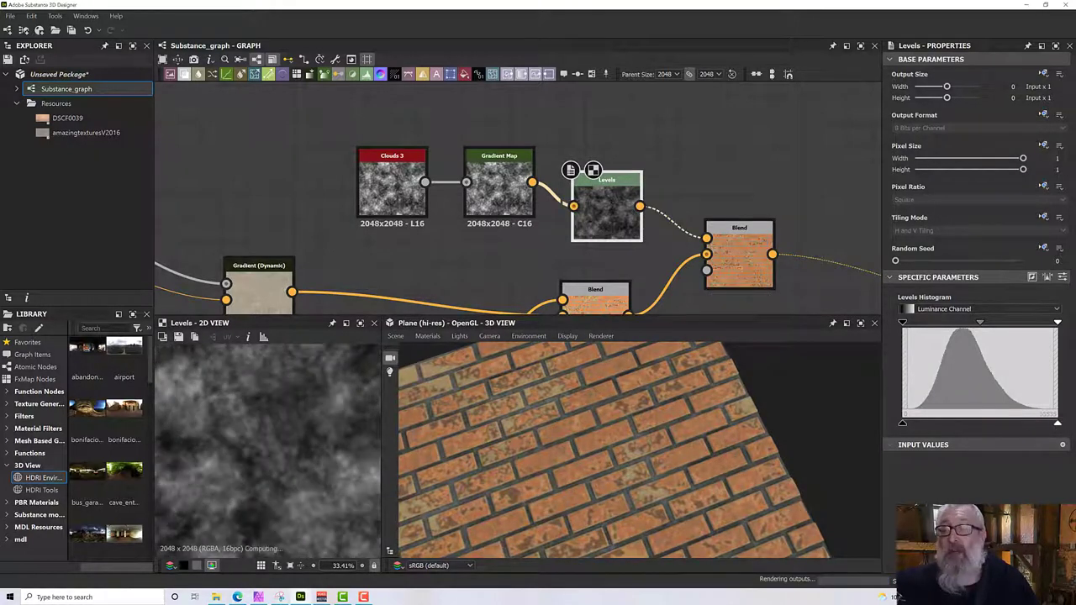
pyautogui.moveTo(910, 426)
pyautogui.mouseDown()
pyautogui.moveTo(953, 425)
pyautogui.moveTo(928, 425)
pyautogui.mouseUp()
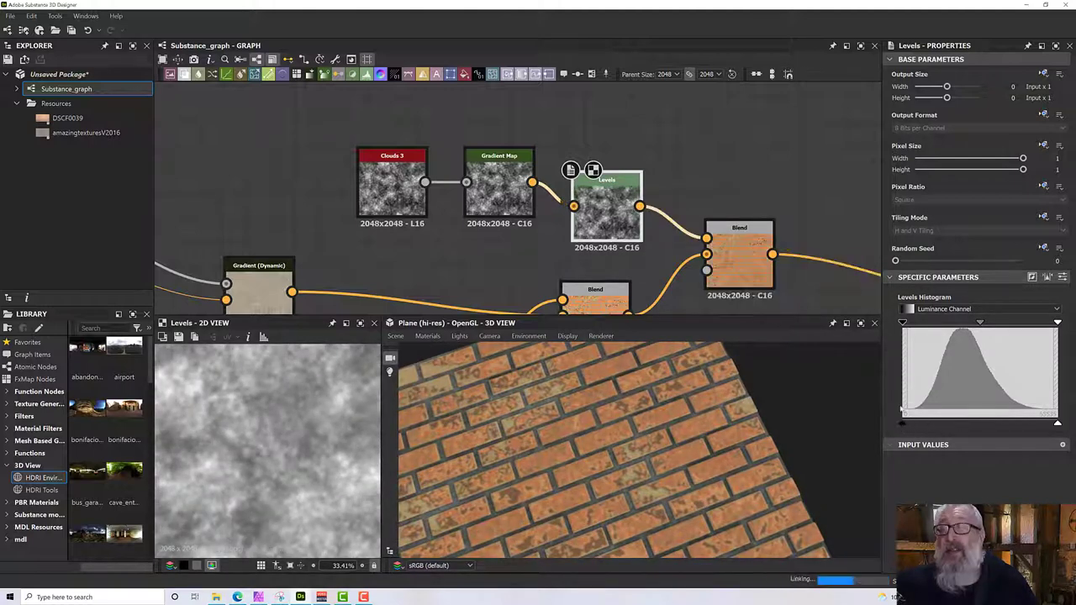
pyautogui.moveTo(903, 324); pyautogui.dragTo(974, 330)
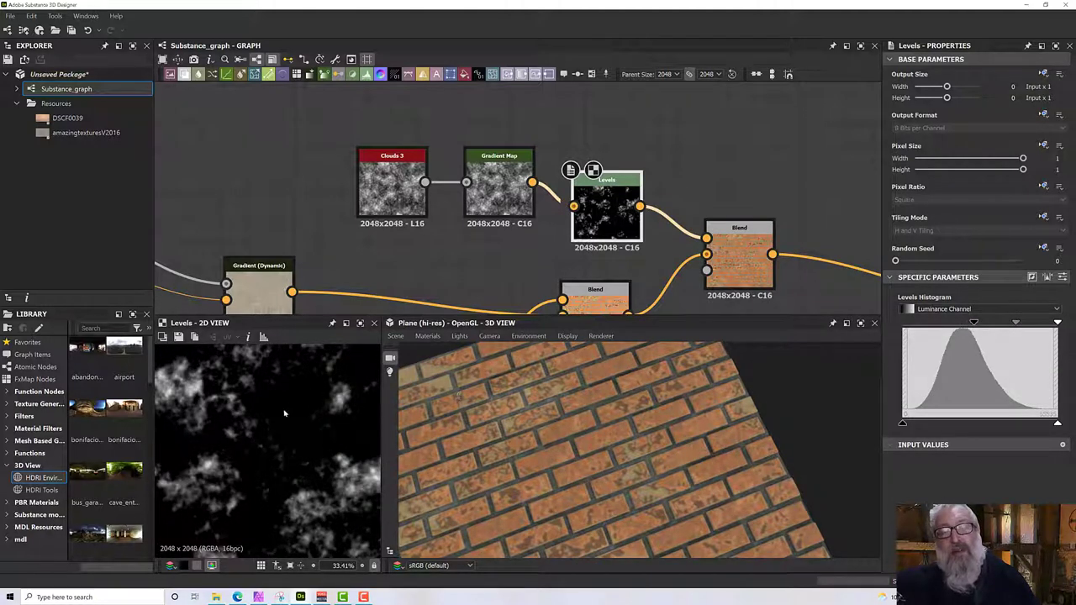
pyautogui.scroll(-5, 285, 420)
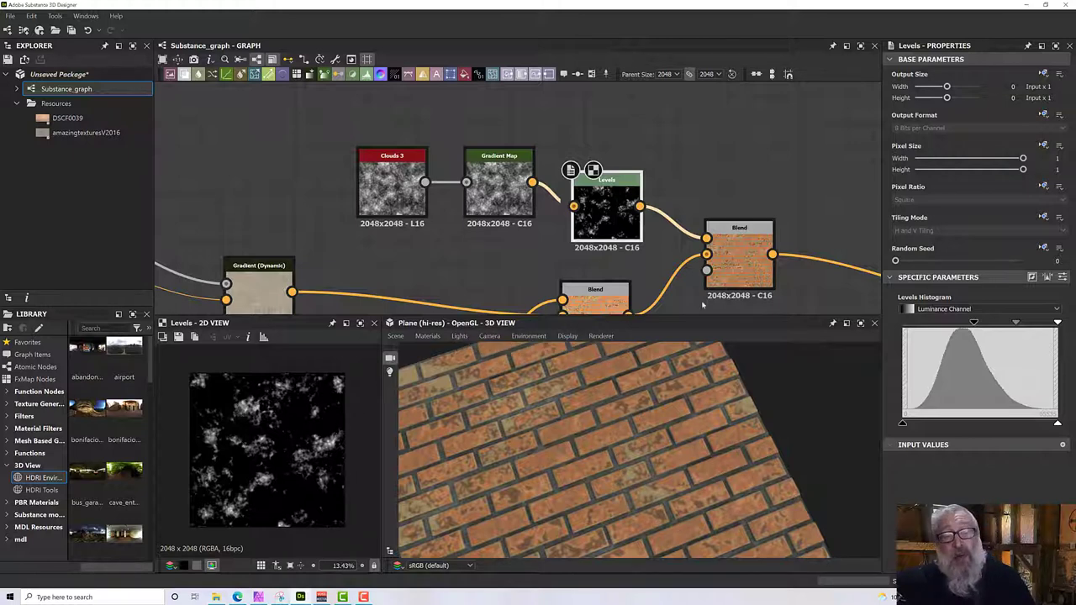
# - Raise the upper Blend's opacity to 1, trying Copy mode before returning to Multiply
pyautogui.doubleClick(739, 268)
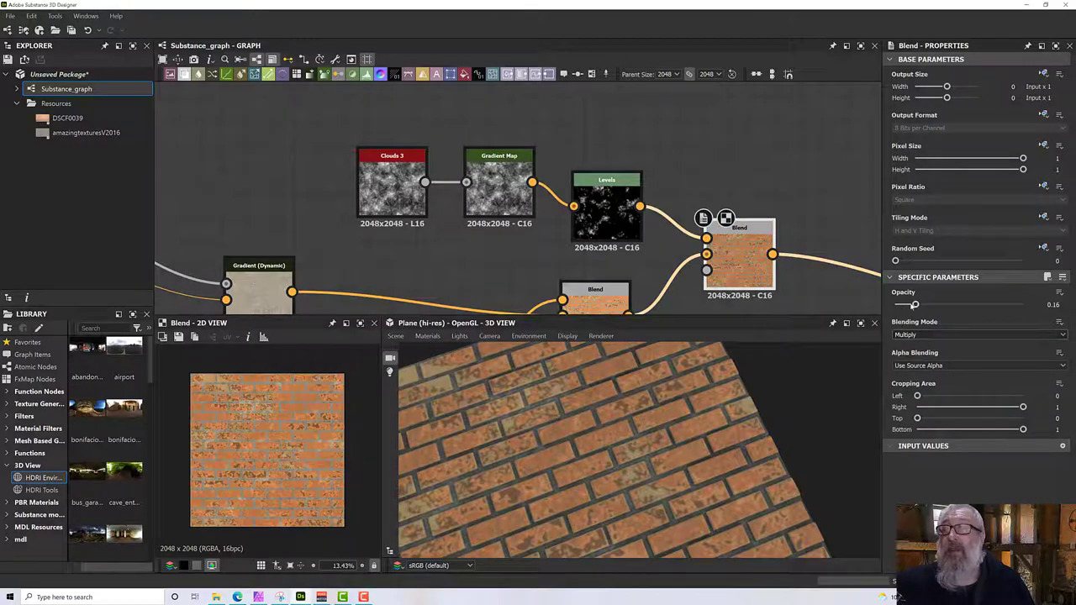
pyautogui.moveTo(916, 305); pyautogui.dragTo(1047, 306)
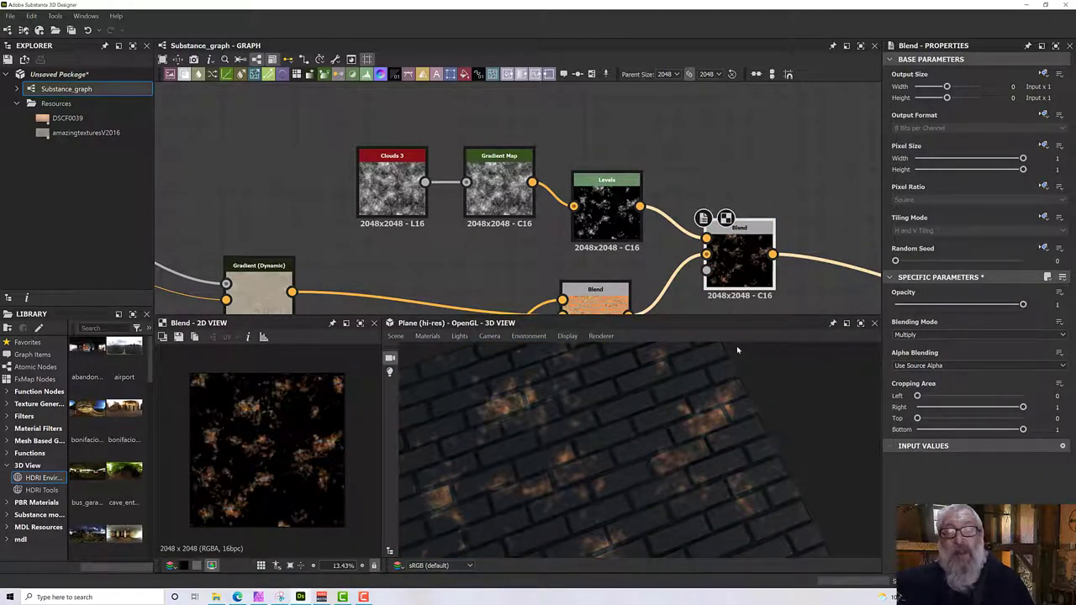
pyautogui.keyDown('alt'); pyautogui.moveTo(739, 363); pyautogui.dragTo(739, 364); pyautogui.keyUp('alt')
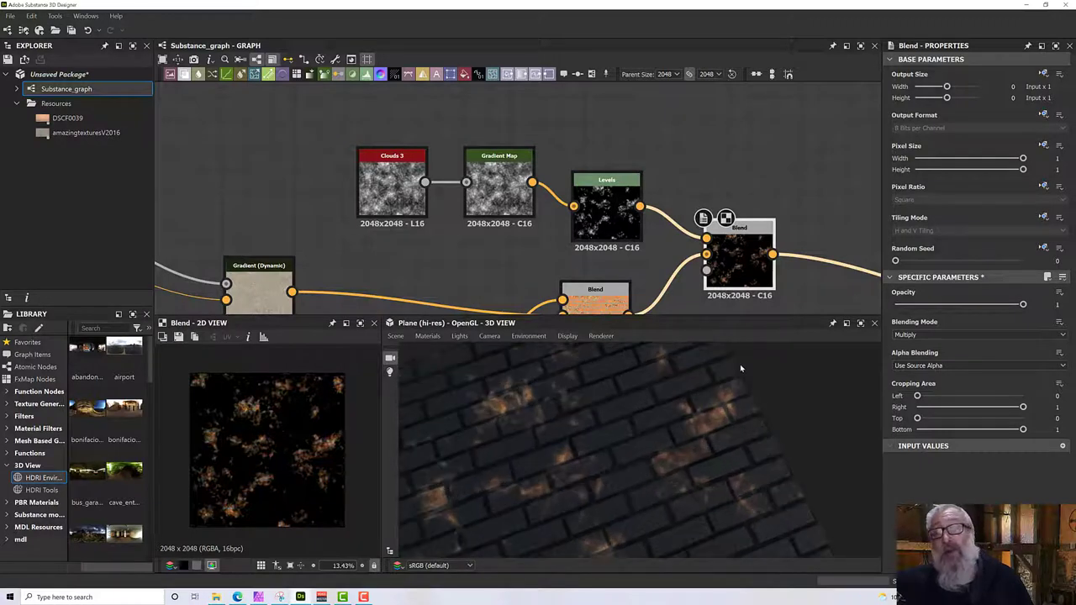
pyautogui.click(930, 335)
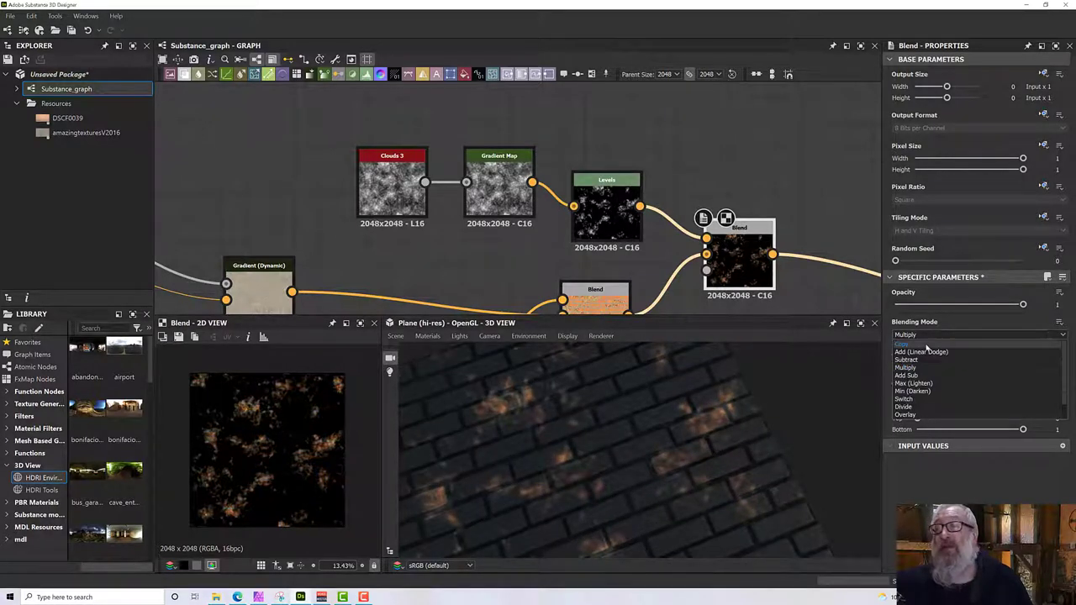
pyautogui.click(927, 346)
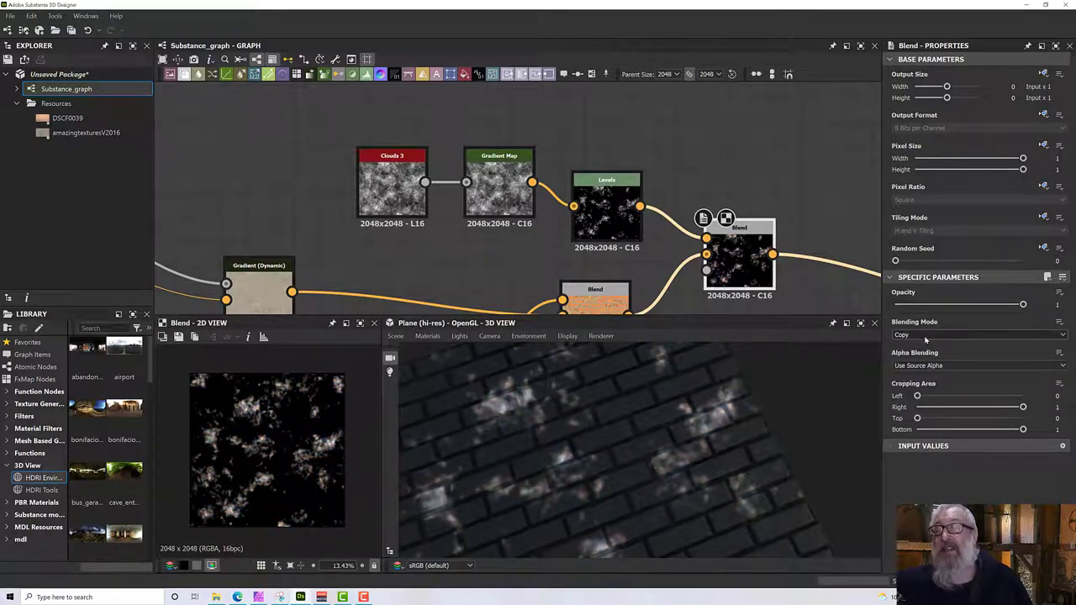
pyautogui.click(925, 339)
# - Switch the Blend back to Multiply and move Clouds 3, Gradient Map and Levels left
pyautogui.click(925, 367)
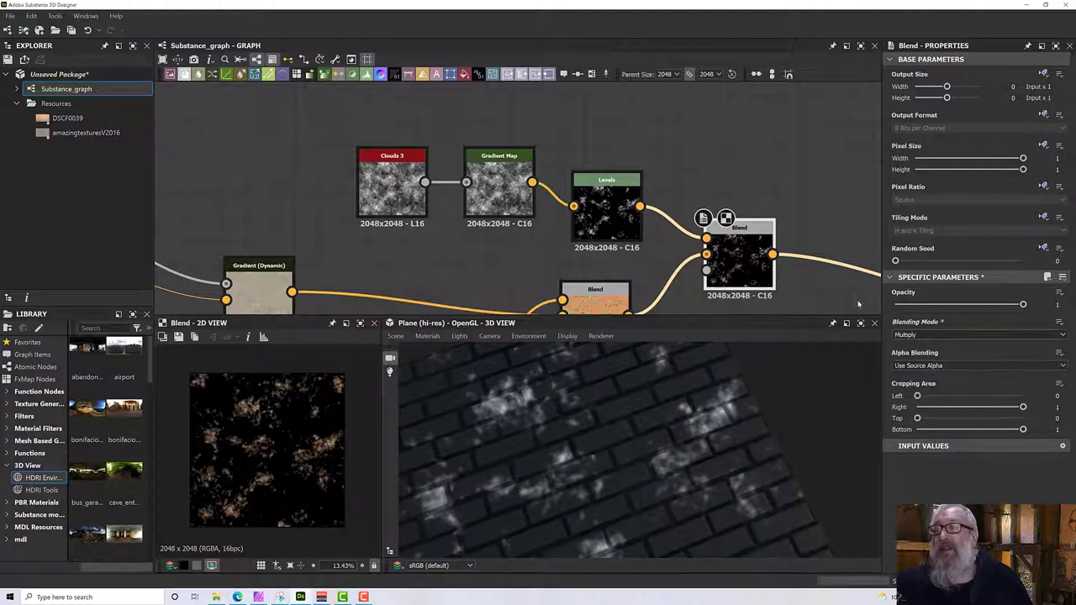
pyautogui.click(606, 201)
pyautogui.moveTo(330, 132); pyautogui.dragTo(366, 131, button='middle')
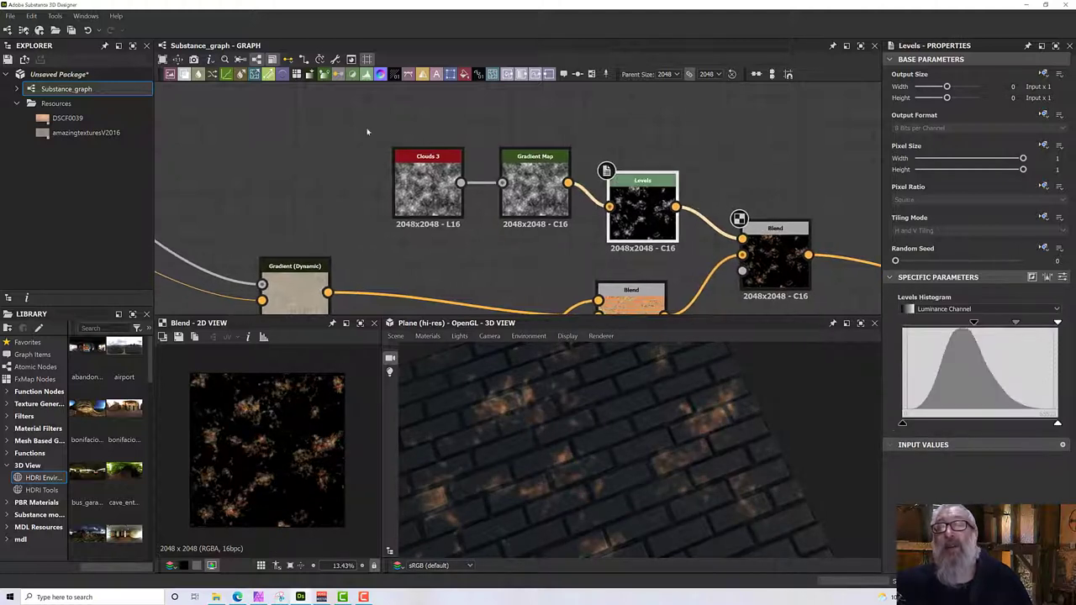
pyautogui.moveTo(366, 132); pyautogui.dragTo(623, 230)
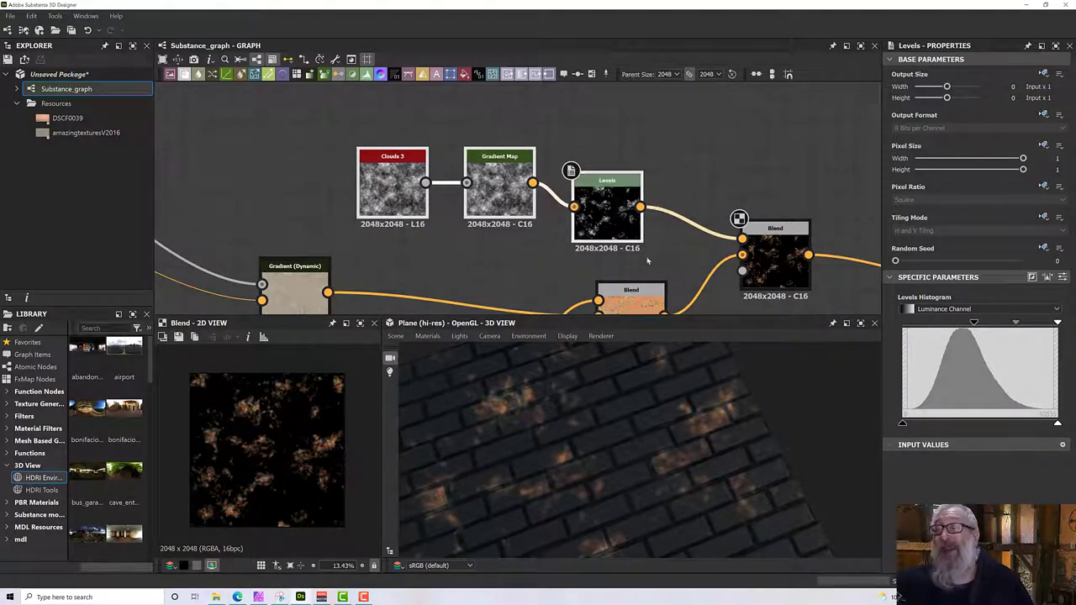
pyautogui.click(625, 230)
# - Preview Levels and drag its histogram output handle so the mask turns mostly white
pyautogui.doubleClick(630, 232)
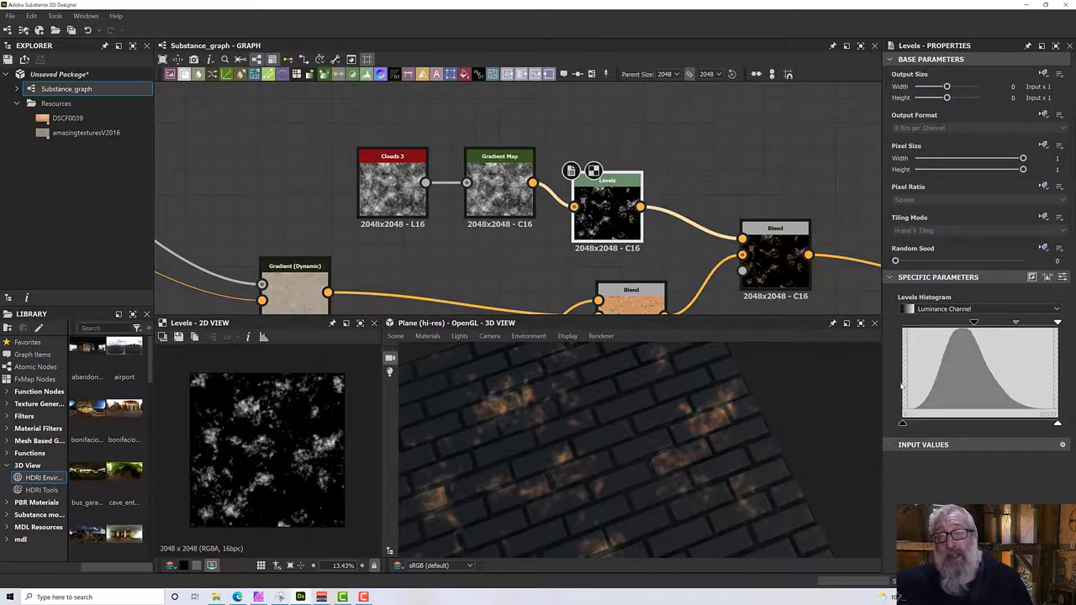
pyautogui.moveTo(903, 423); pyautogui.dragTo(1057, 424)
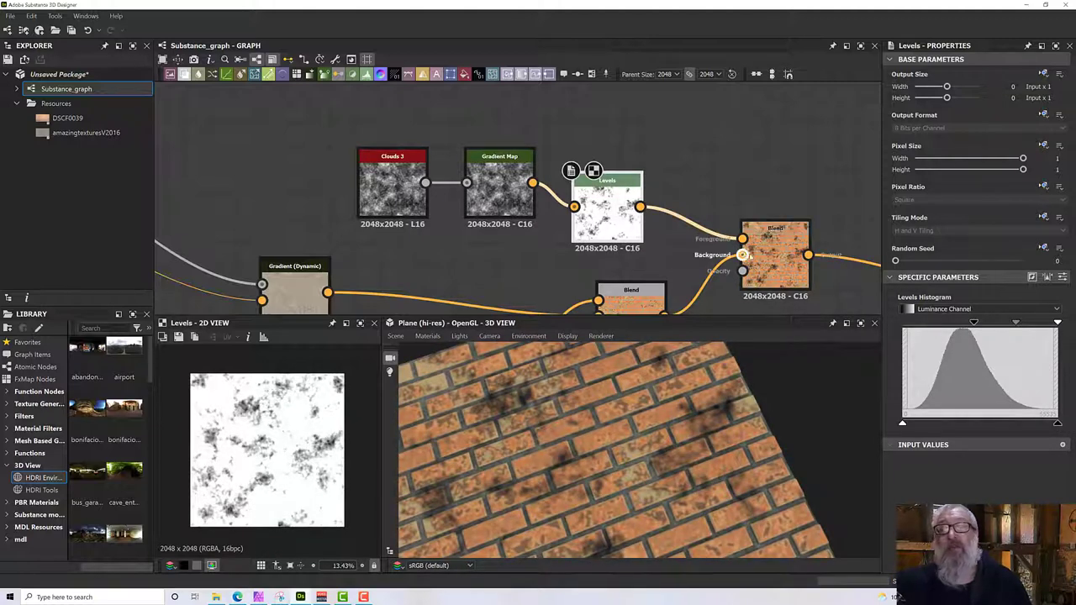
pyautogui.click(773, 256)
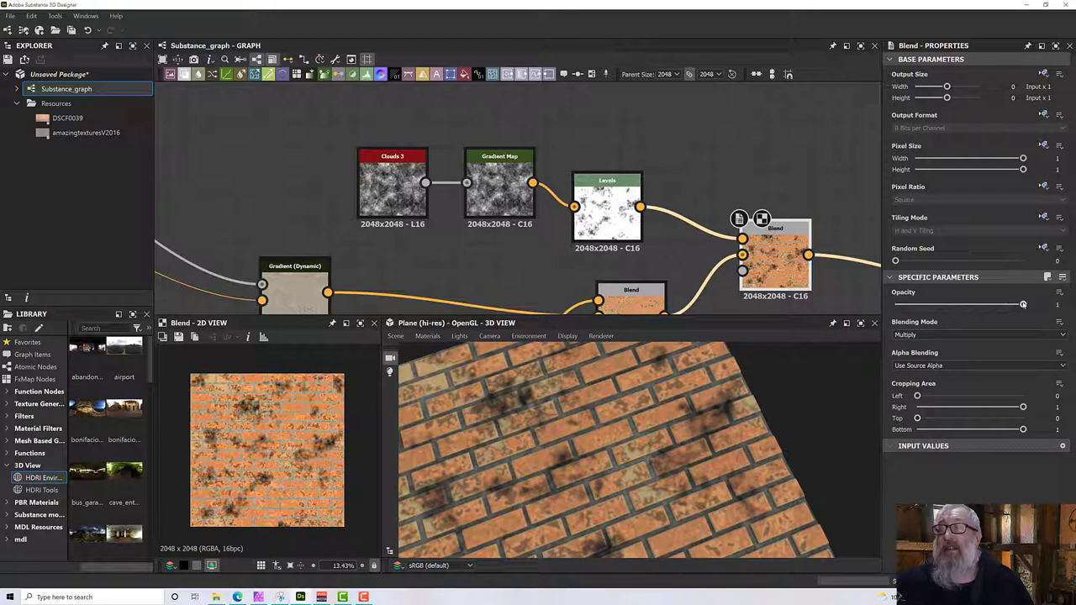
# - Lower the upper Blend's opacity to about 0.36 and turn the brick plane toward the camera
pyautogui.moveTo(1021, 304); pyautogui.dragTo(942, 310)
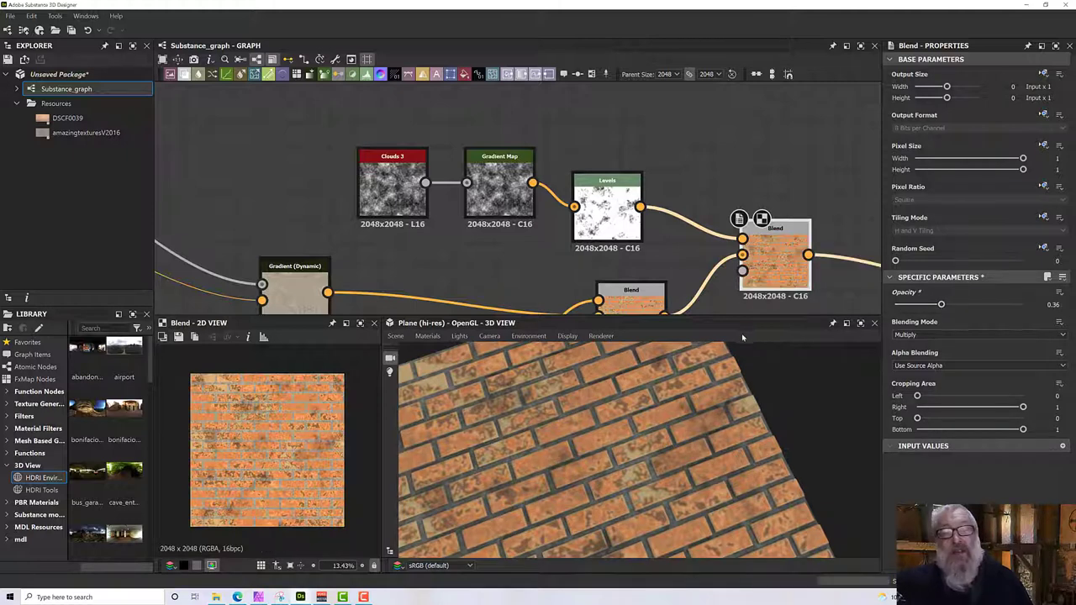
pyautogui.moveTo(741, 370); pyautogui.dragTo(687, 464)
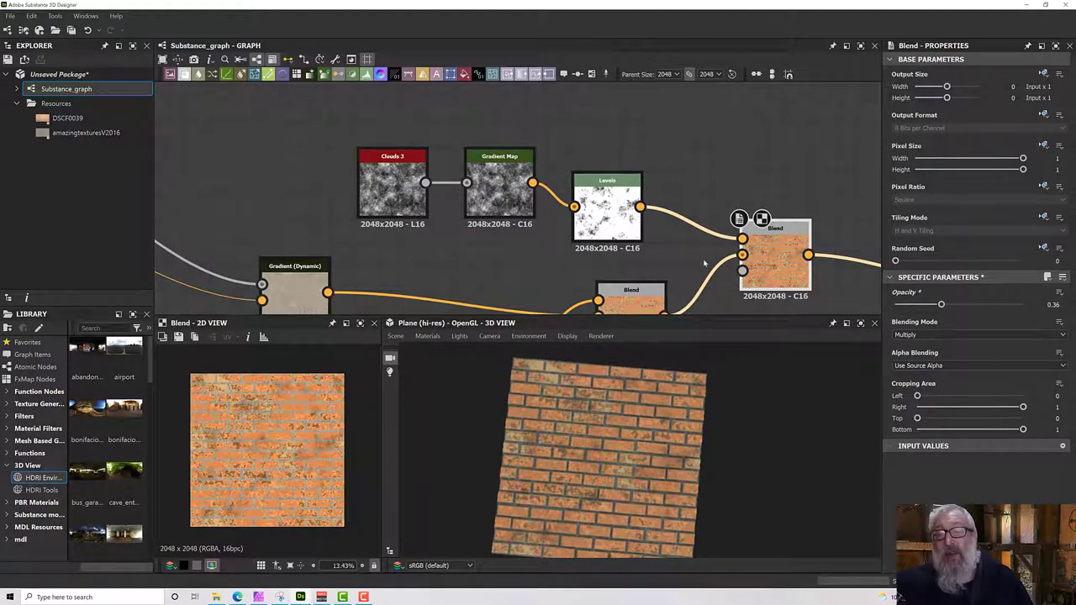
pyautogui.scroll(-5, 681, 194)
pyautogui.moveTo(681, 194); pyautogui.dragTo(602, 168, button='middle')
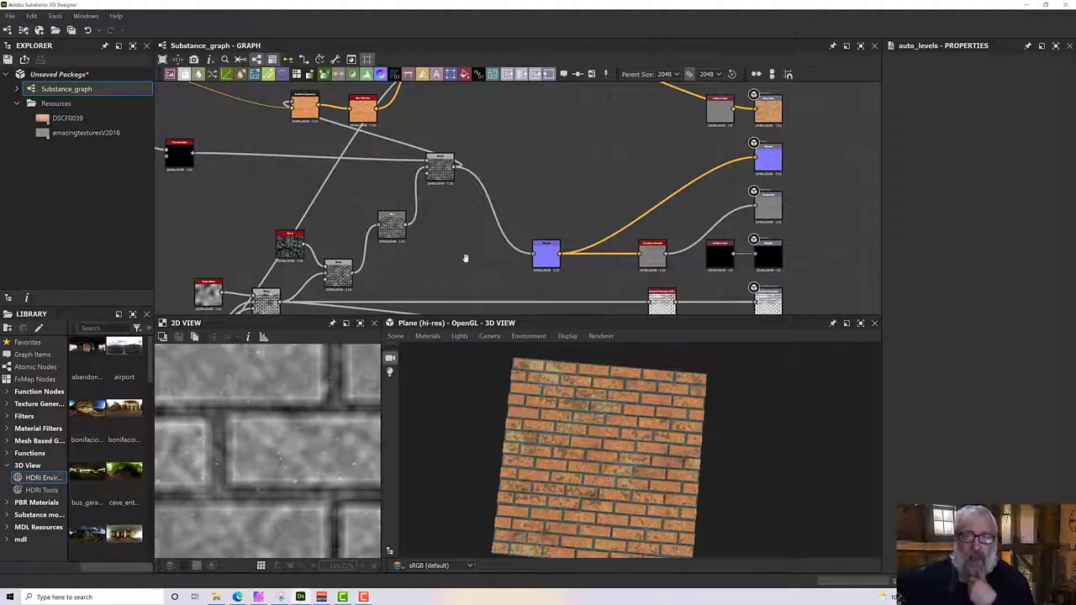
# - Preview the roughness, Curvature Smooth and upper Blend outputs, and inspect the Normal node
pyautogui.moveTo(465, 284); pyautogui.dragTo(452, 274, button='middle')
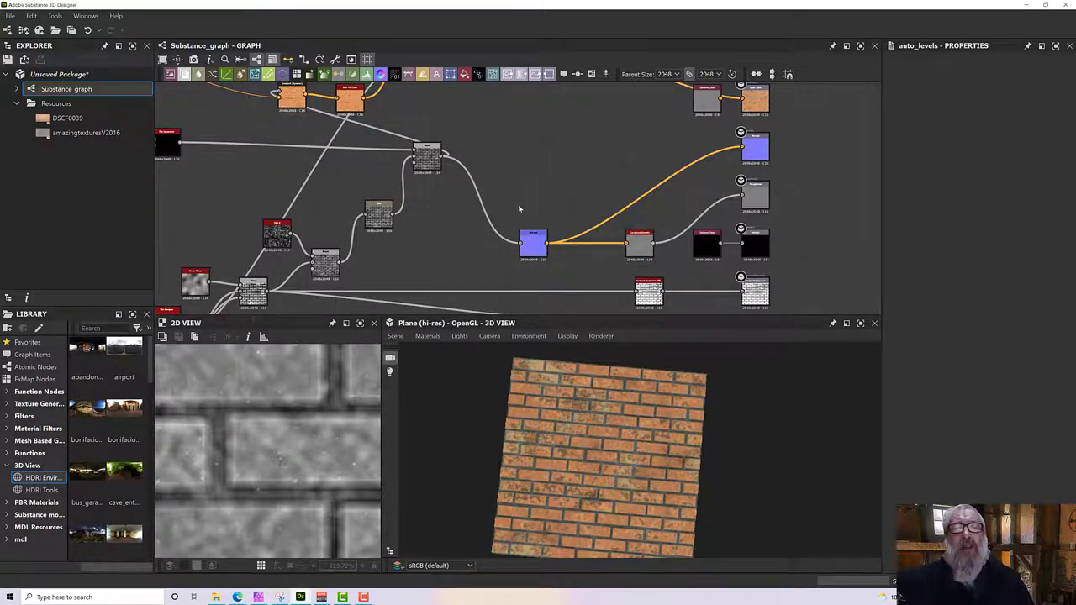
pyautogui.doubleClick(639, 244)
pyautogui.doubleClick(755, 202)
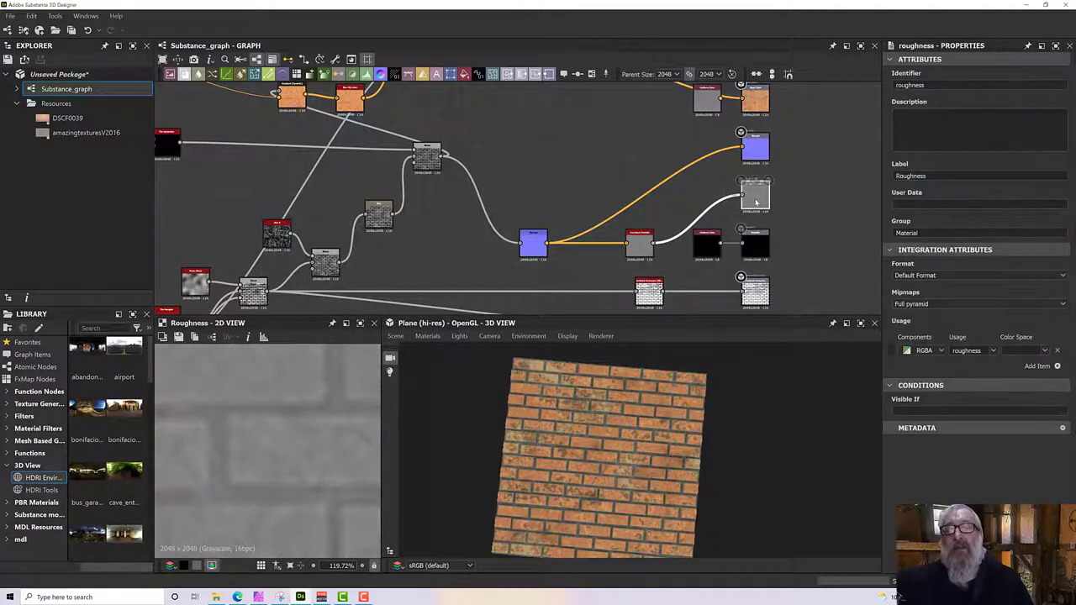
pyautogui.doubleClick(639, 244)
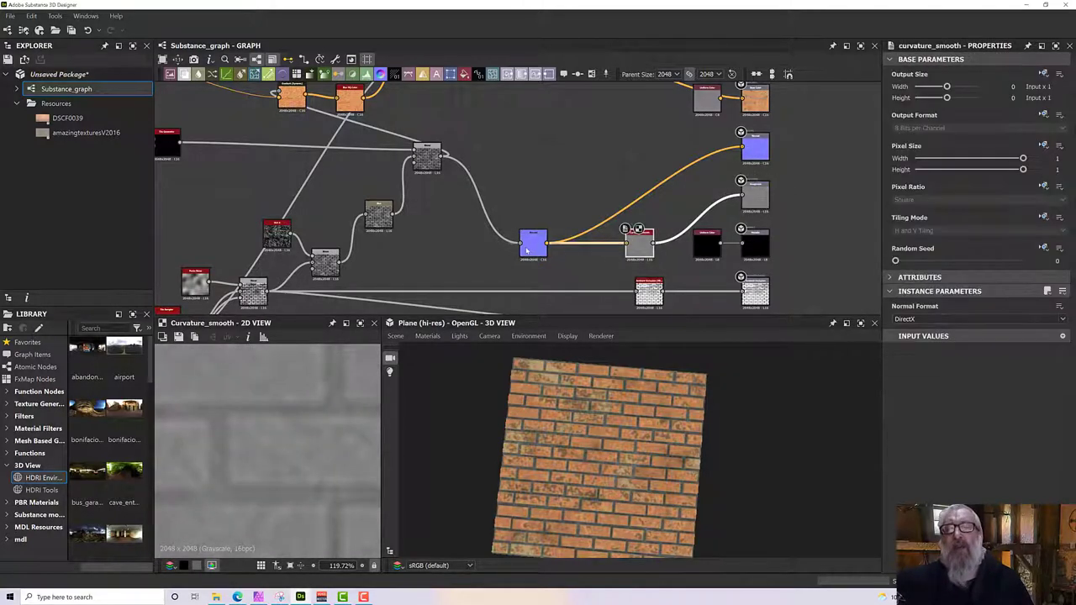
pyautogui.click(528, 245)
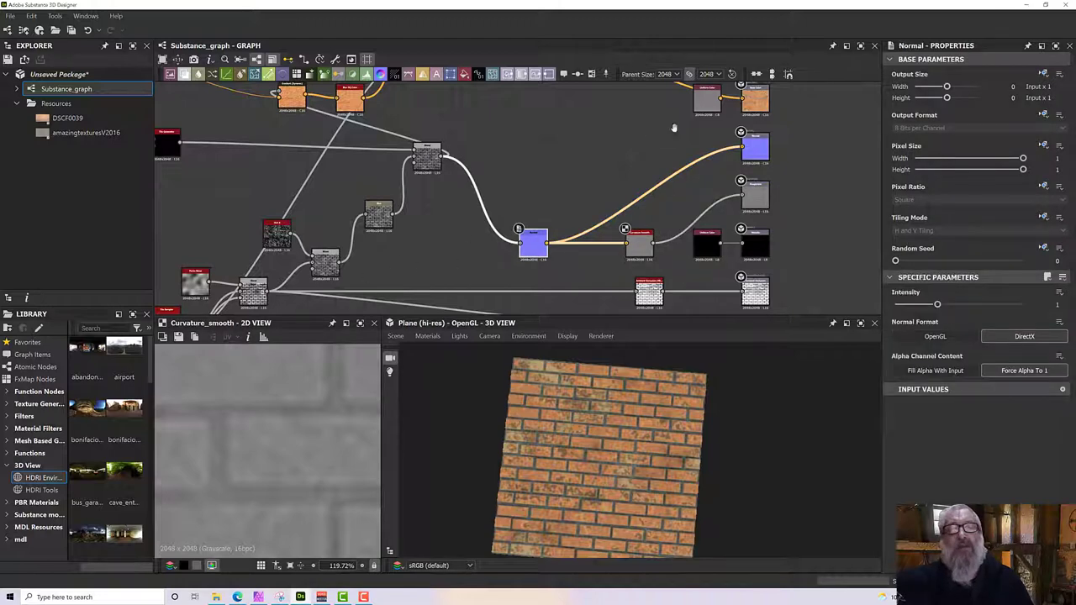
pyautogui.moveTo(673, 128); pyautogui.dragTo(639, 207, button='middle')
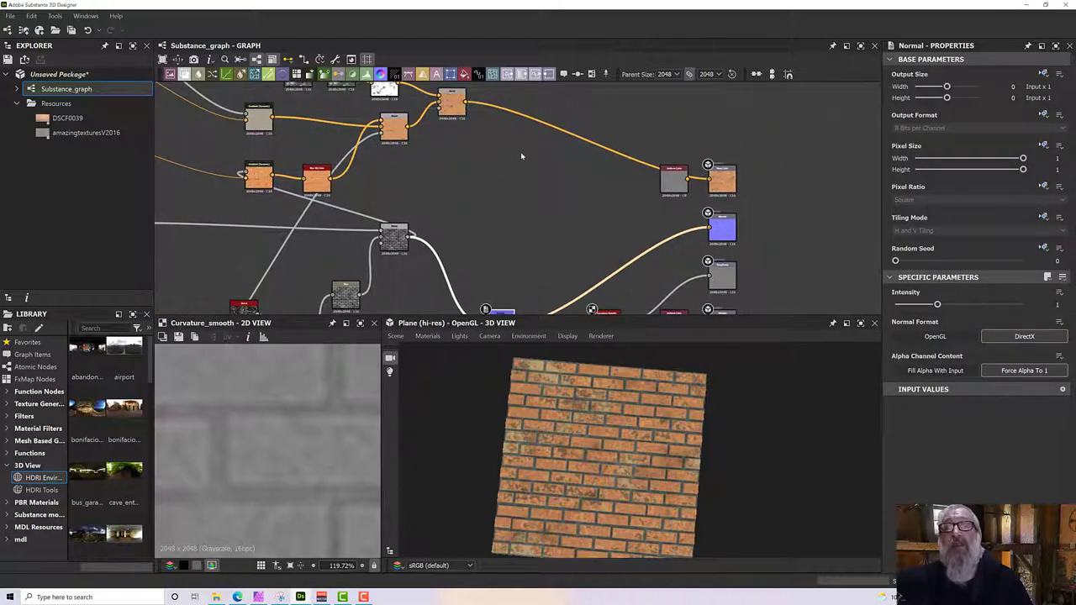
pyautogui.moveTo(514, 118); pyautogui.dragTo(568, 110, button='middle')
pyautogui.moveTo(552, 189); pyautogui.dragTo(586, 174, button='middle')
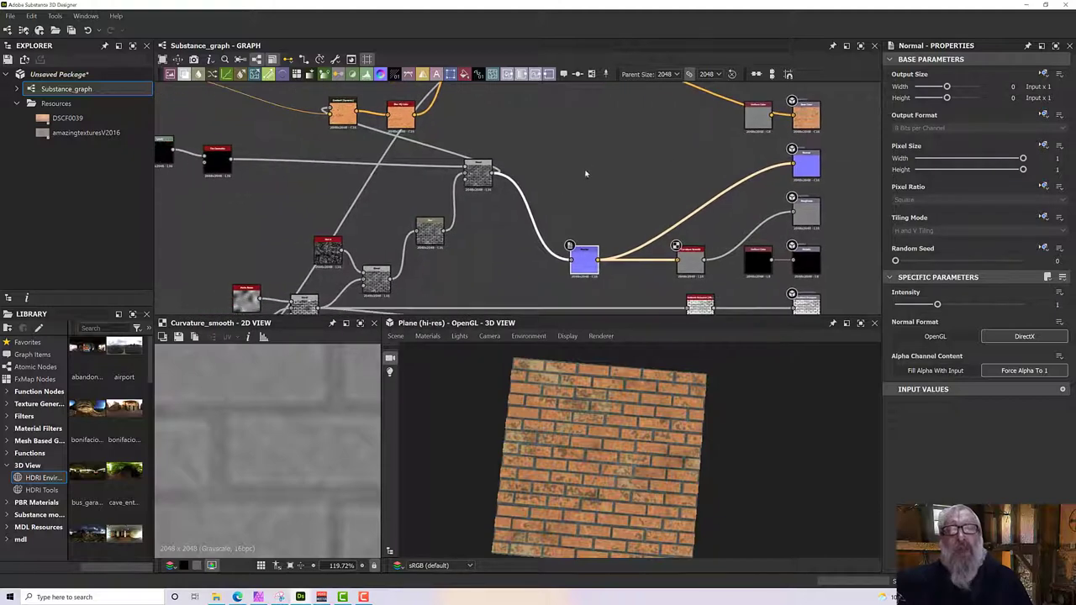
pyautogui.moveTo(470, 241); pyautogui.dragTo(472, 233, button='middle')
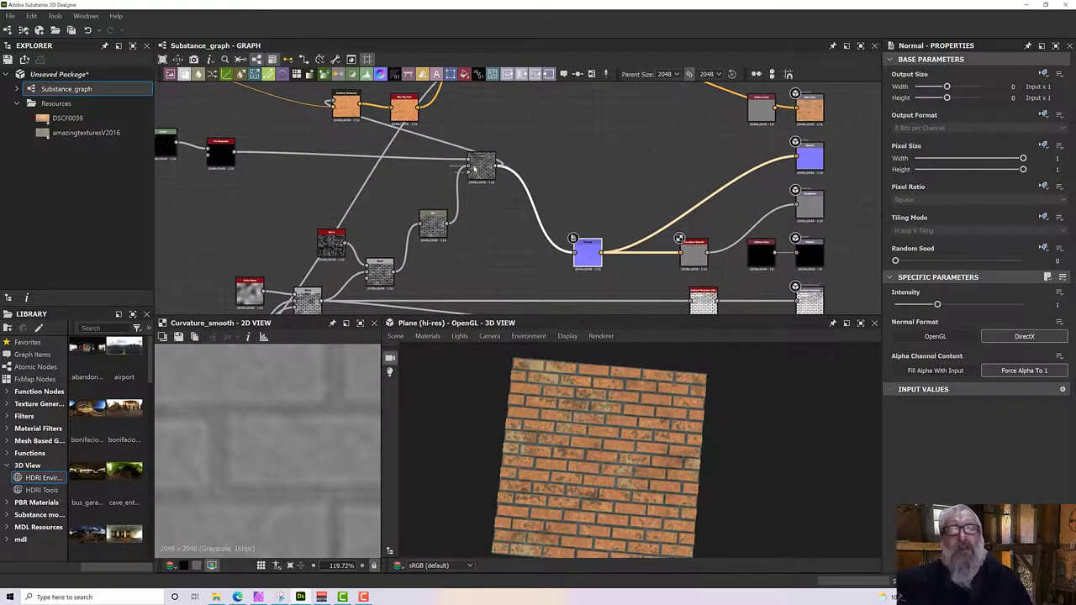
pyautogui.doubleClick(474, 169)
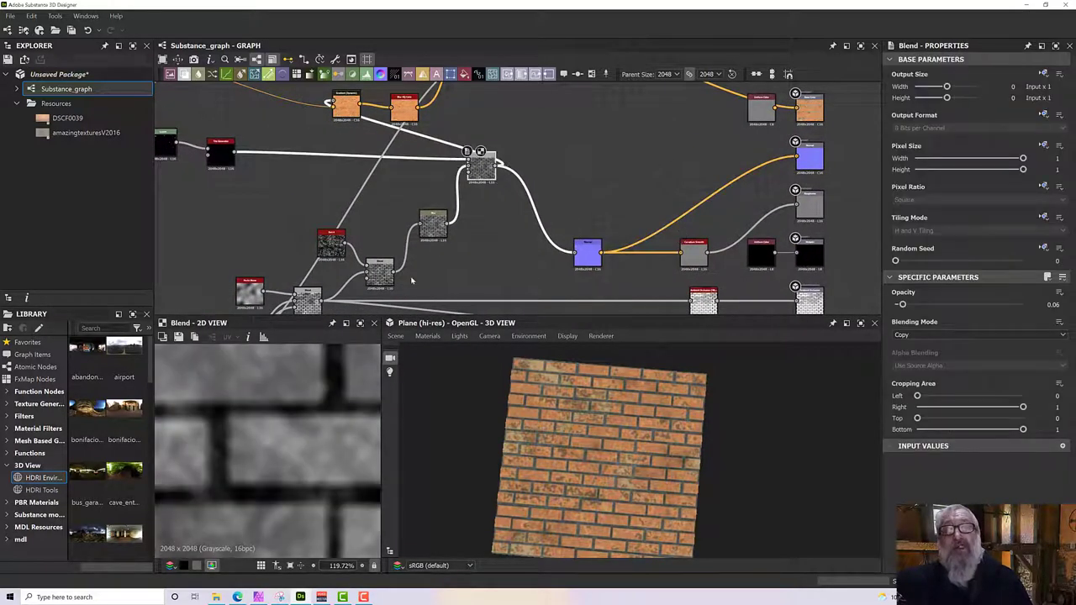
pyautogui.moveTo(449, 275); pyautogui.dragTo(459, 245, button='middle')
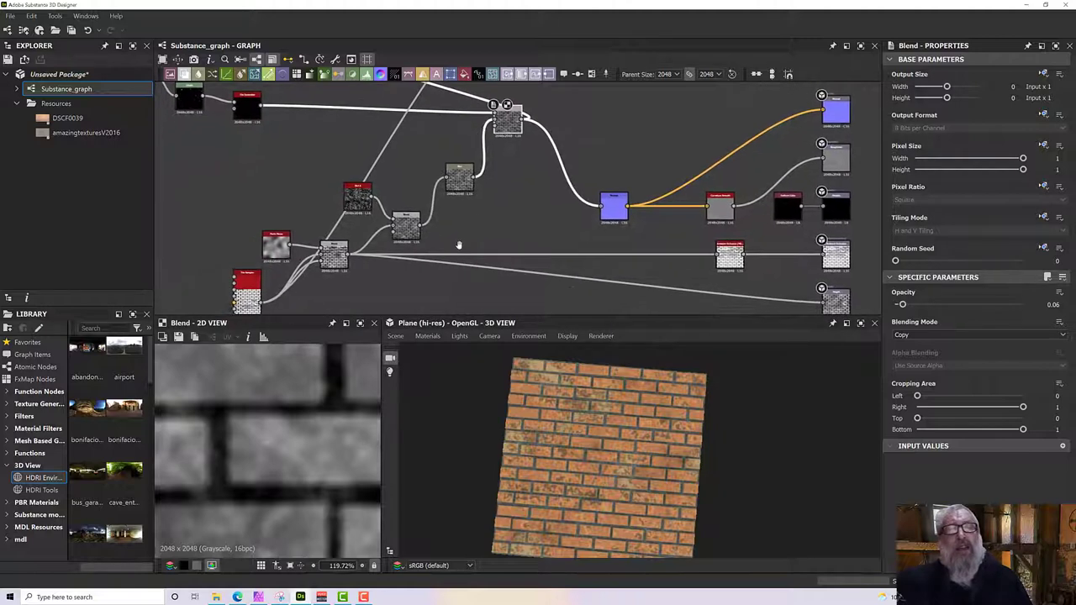
# - Inspect the Perlin Noise-fed Blend, Tile Sampler and Perlin Noise, then pull a link from that Blend
pyautogui.click(334, 256)
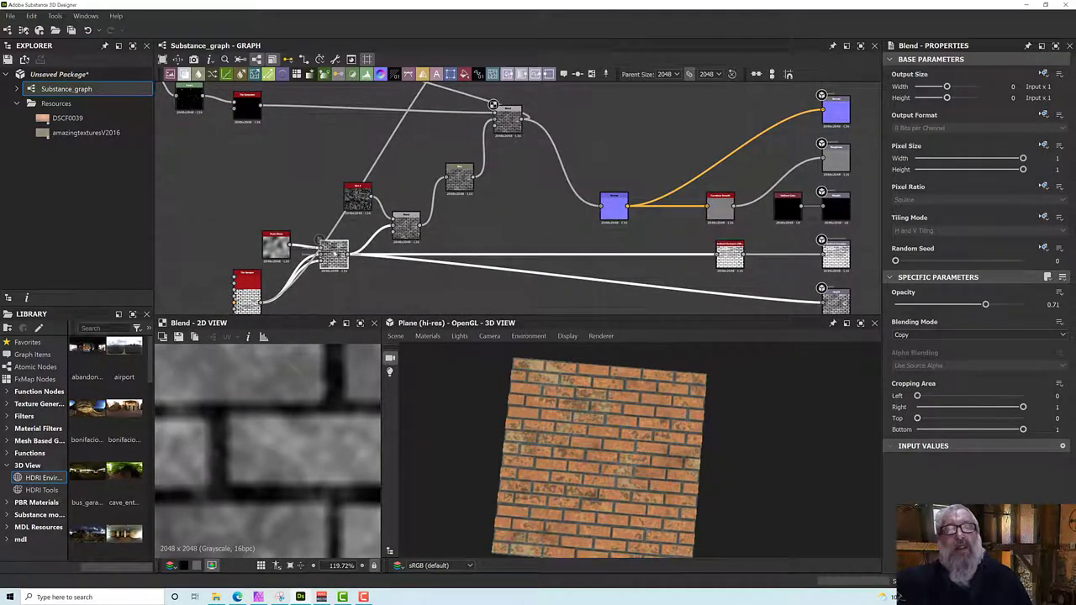
pyautogui.scroll(6, 333, 261)
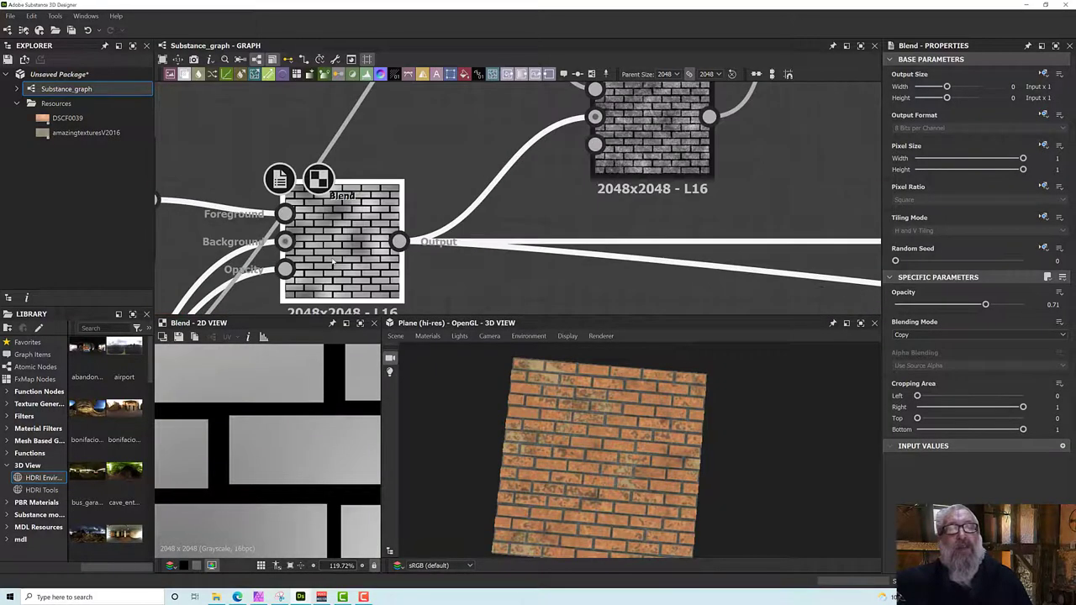
pyautogui.scroll(-5, 334, 261)
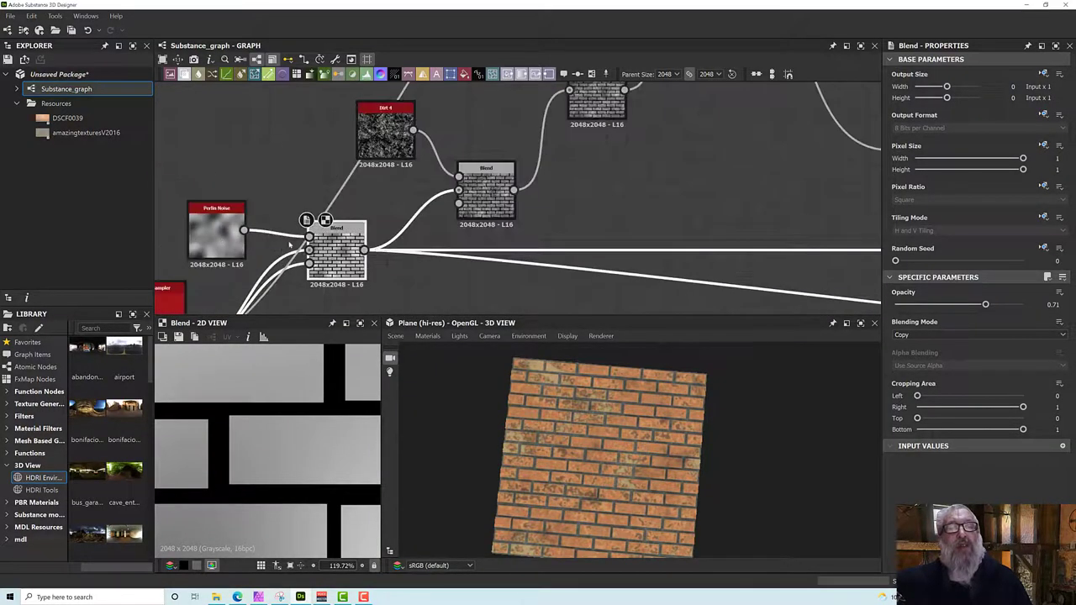
pyautogui.moveTo(289, 241); pyautogui.dragTo(383, 183, button='middle')
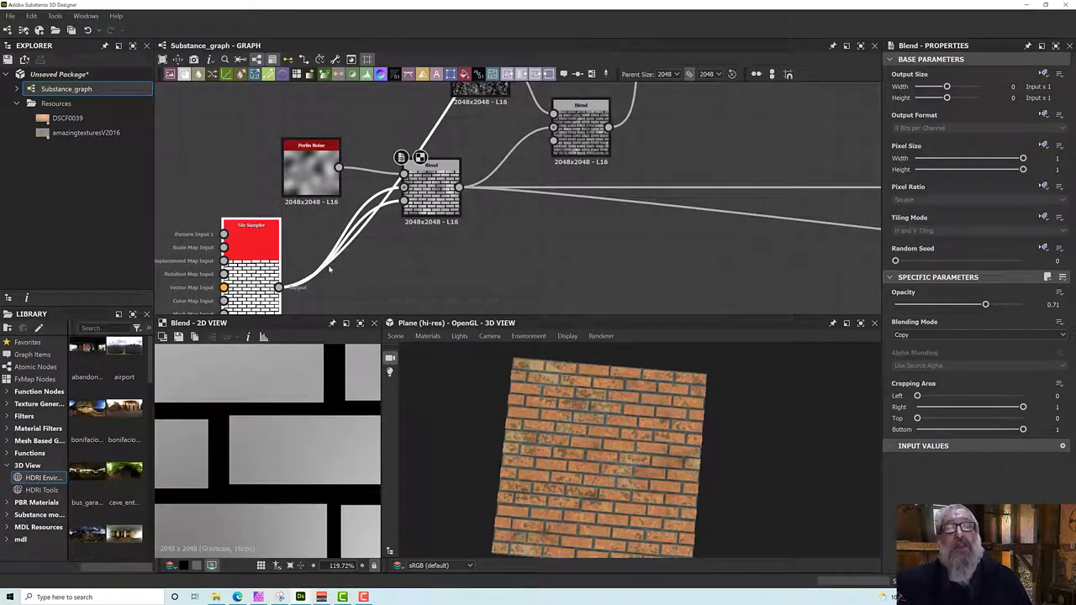
pyautogui.click(251, 252)
pyautogui.moveTo(329, 268); pyautogui.dragTo(329, 307, button='middle')
pyautogui.click(311, 206)
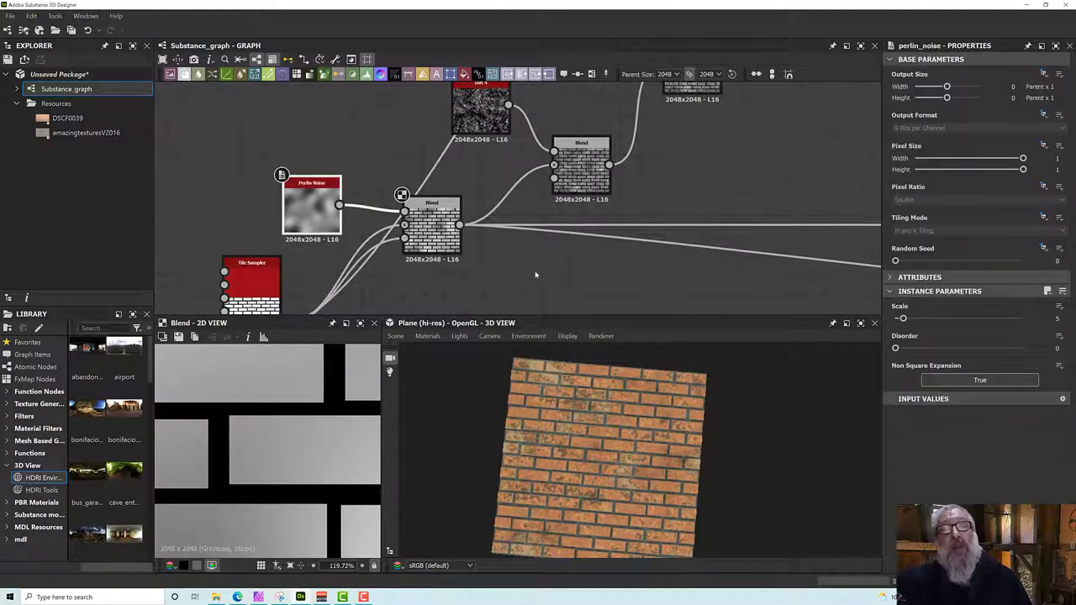
pyautogui.scroll(-5, 330, 269)
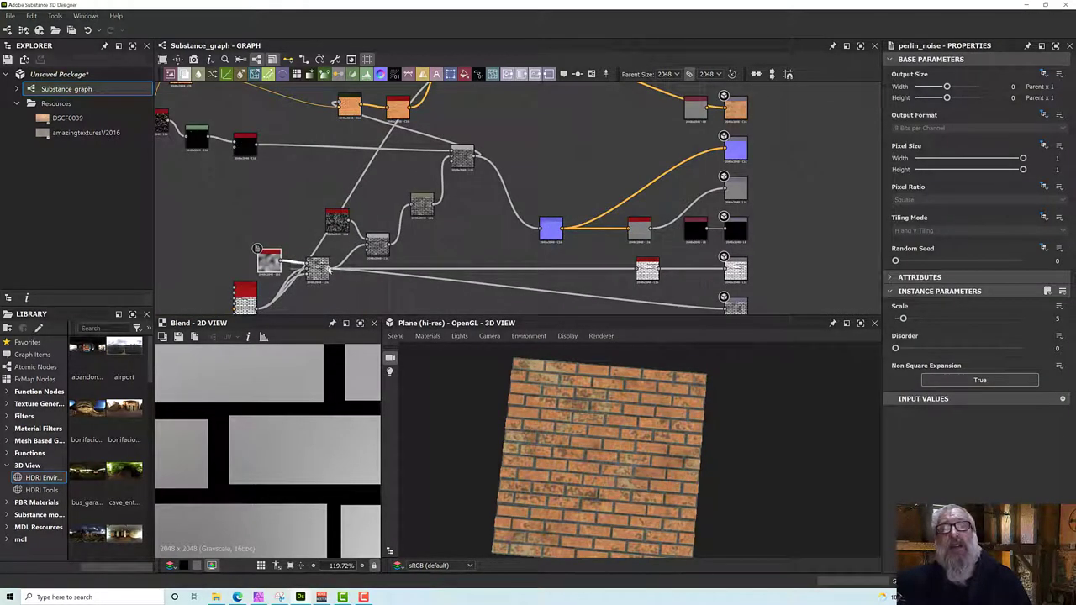
pyautogui.moveTo(329, 269); pyautogui.dragTo(523, 120)
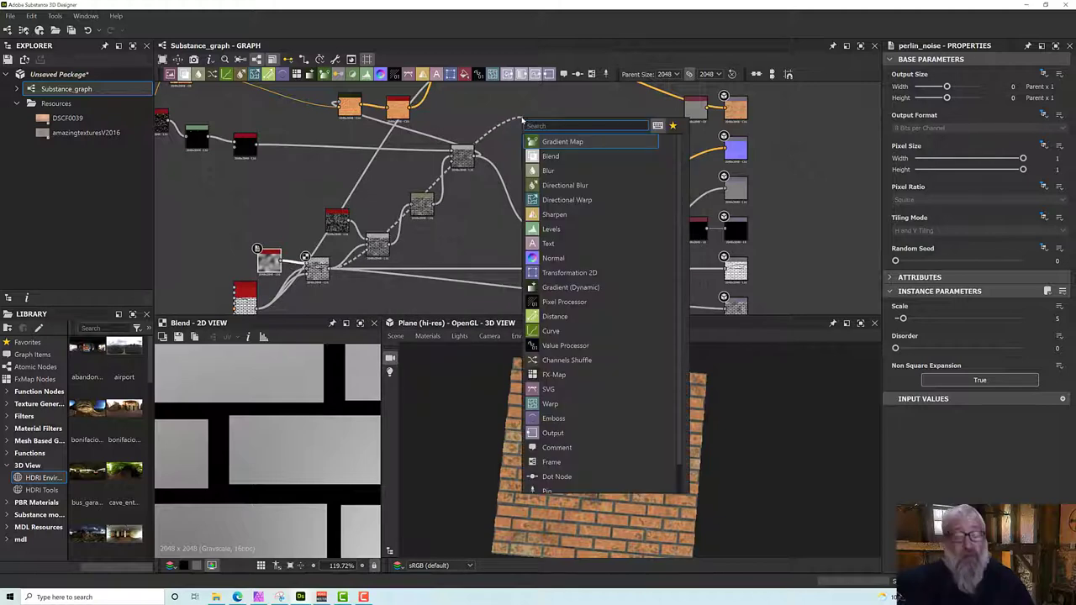
# - Add a Normal node fed by the Blend output via 'norma' search
pyautogui.write('normal')
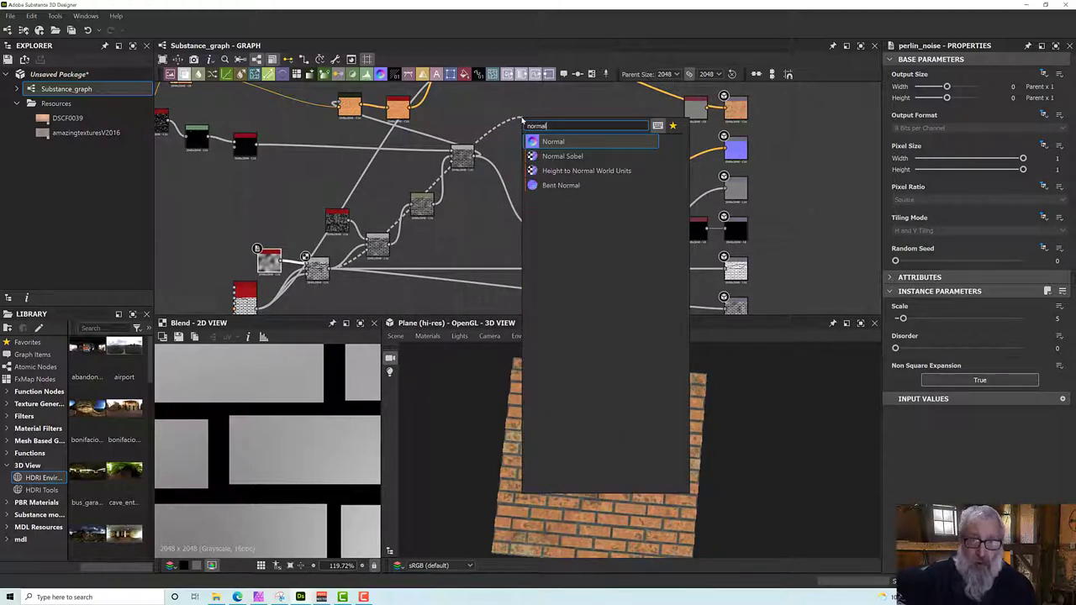
pyautogui.click(555, 143)
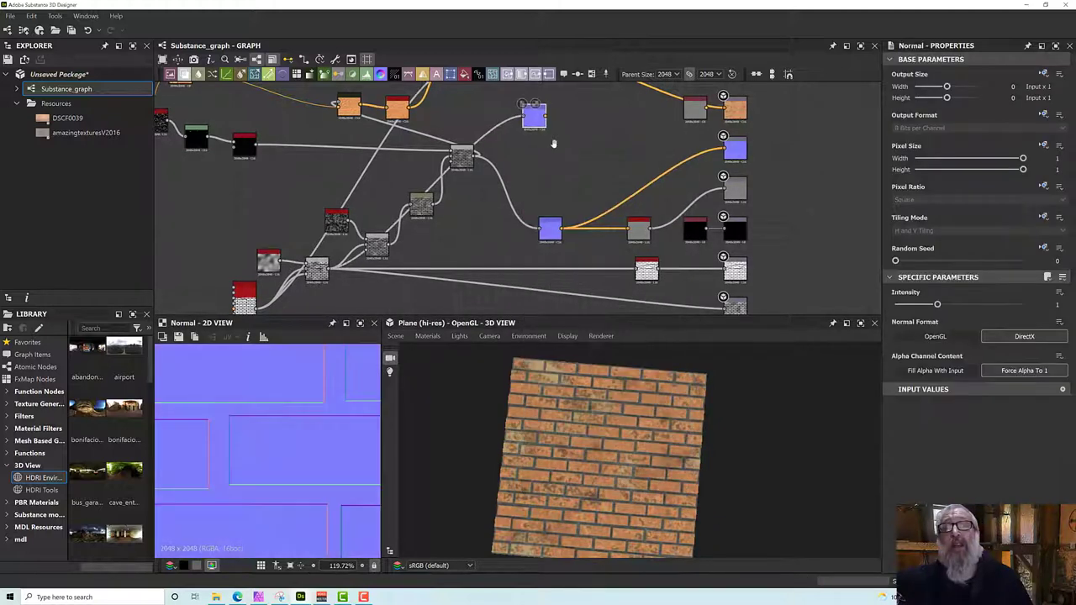
pyautogui.moveTo(557, 144); pyautogui.dragTo(547, 243, button='middle')
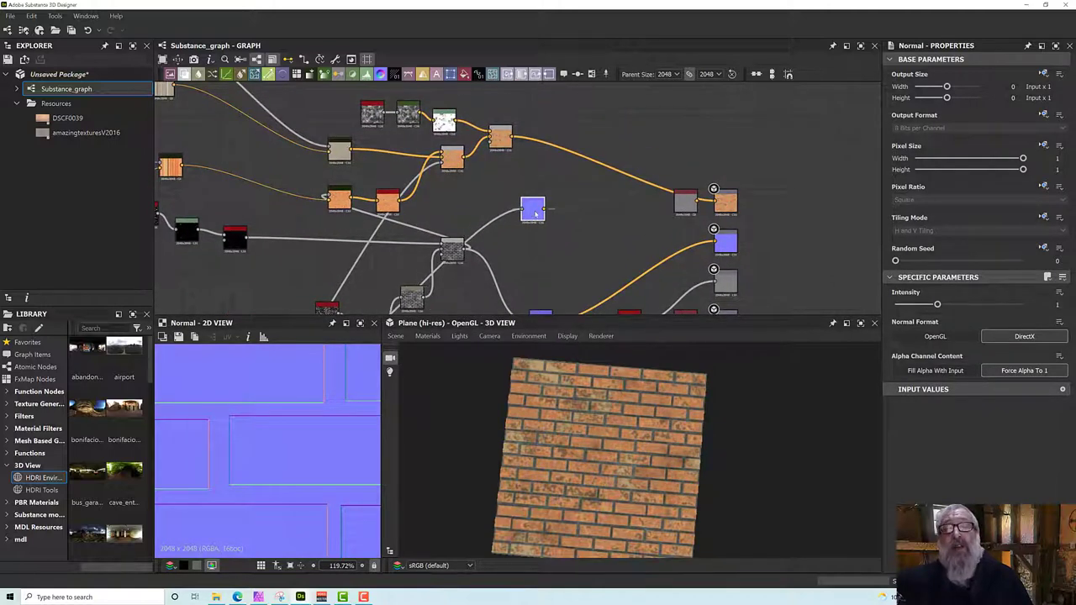
pyautogui.scroll(3, 534, 215)
pyautogui.scroll(2, 534, 215)
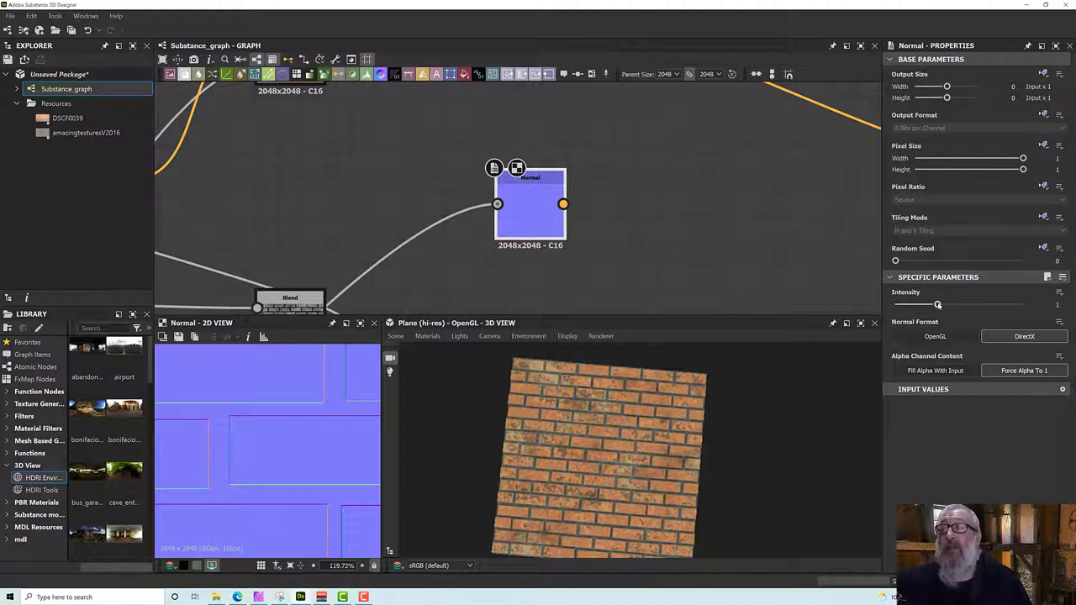
# - Adjust the Normal node's intensity, keeping it at 1, and drag a new link from its output
pyautogui.moveTo(938, 305)
pyautogui.mouseDown()
pyautogui.moveTo(1023, 304)
pyautogui.moveTo(938, 312)
pyautogui.mouseUp()
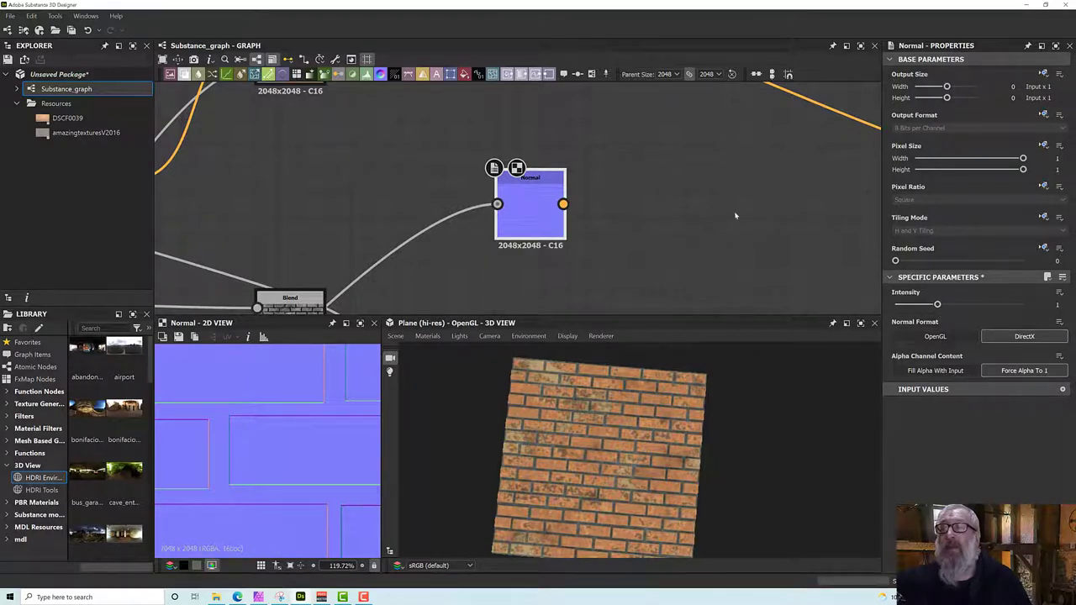
pyautogui.moveTo(632, 183); pyautogui.dragTo(627, 226, button='middle')
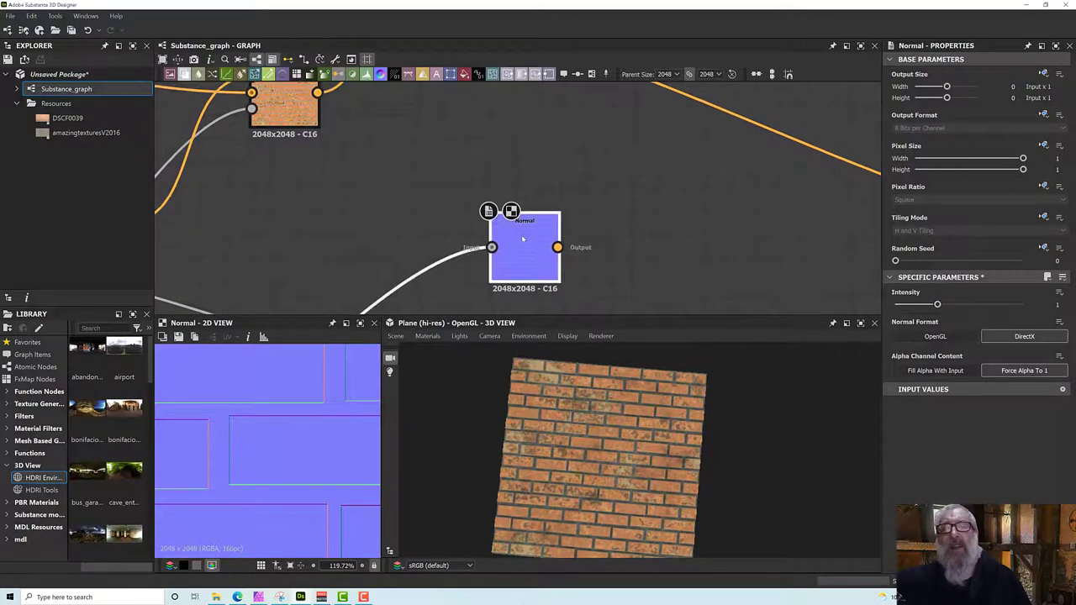
pyautogui.moveTo(557, 247); pyautogui.dragTo(701, 253)
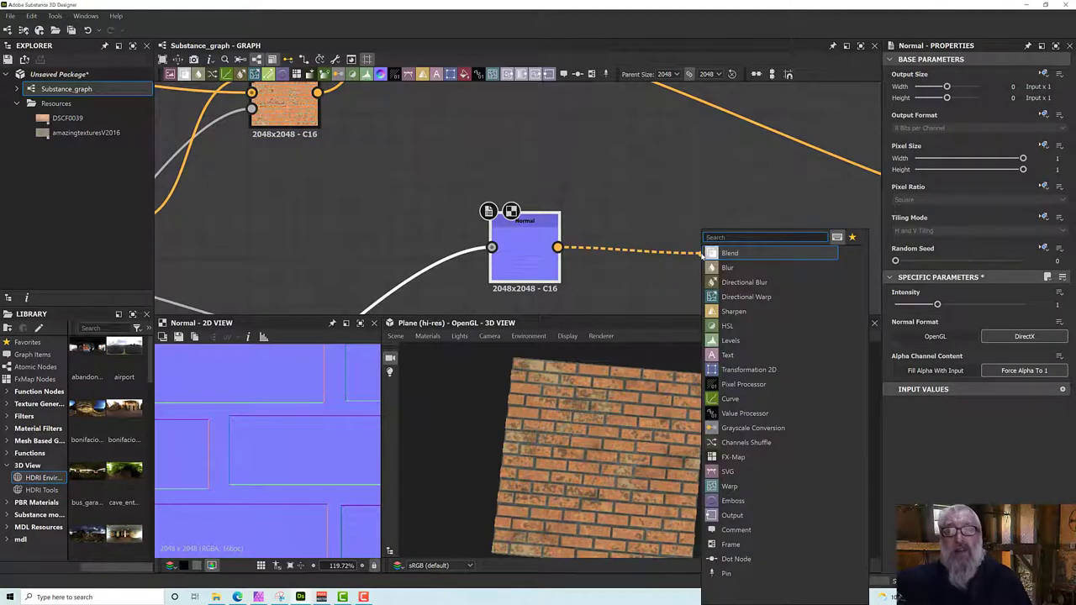
# - Try a Curvature node after Normal, line the two nodes up, then delete it
pyautogui.write('cur')
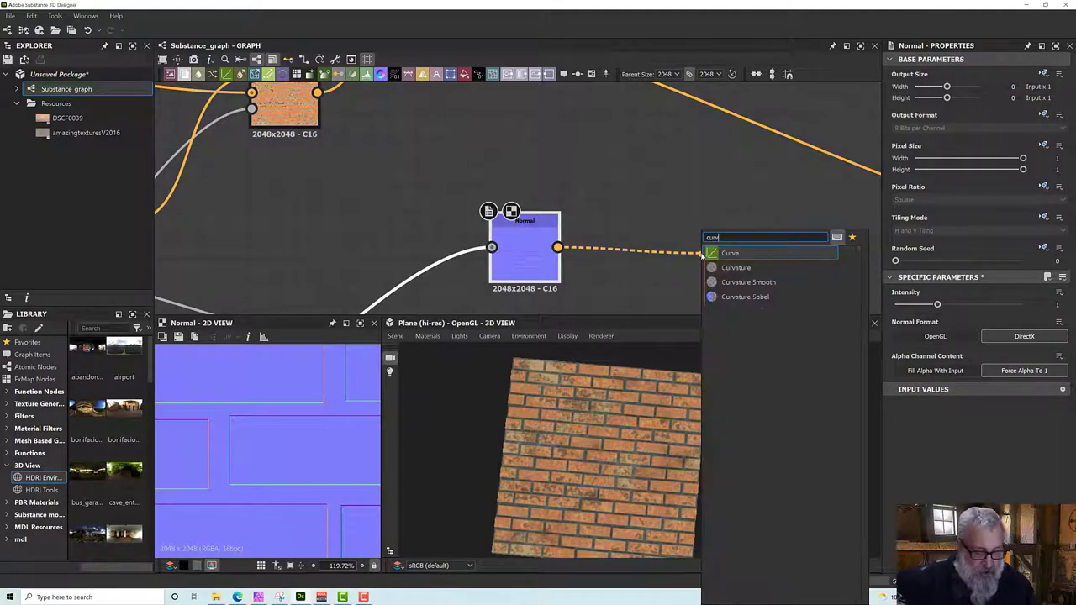
pyautogui.write('v')
pyautogui.click(728, 267)
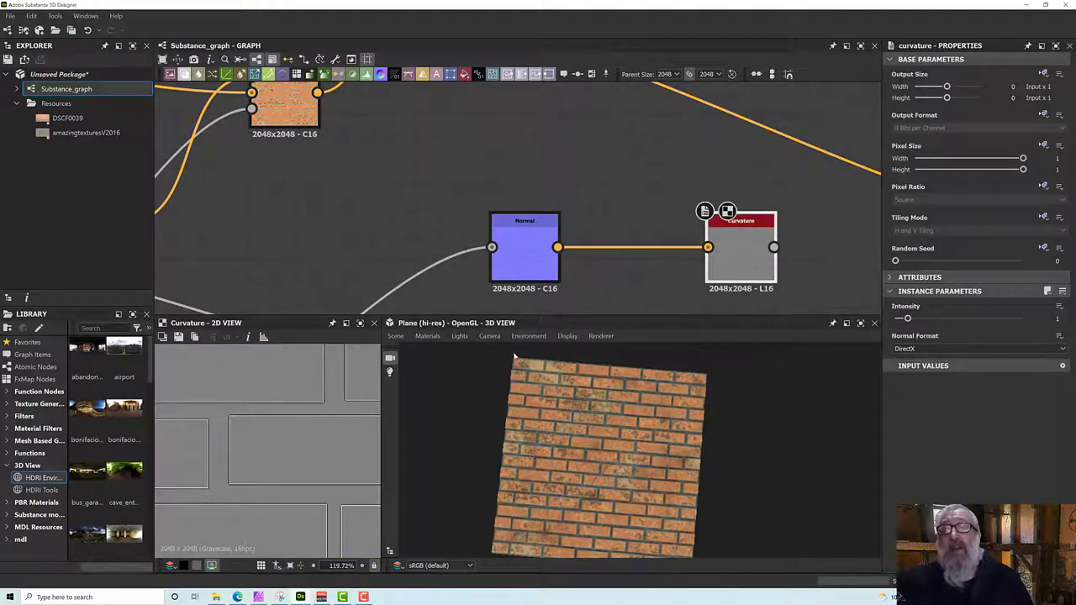
pyautogui.scroll(5, 274, 436)
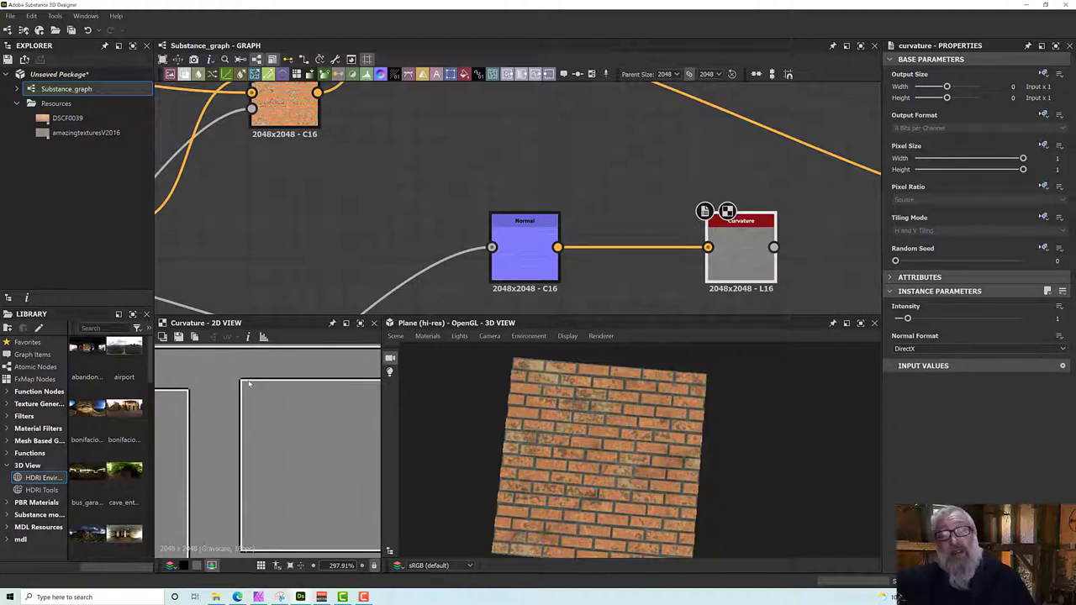
pyautogui.scroll(-4, 576, 258)
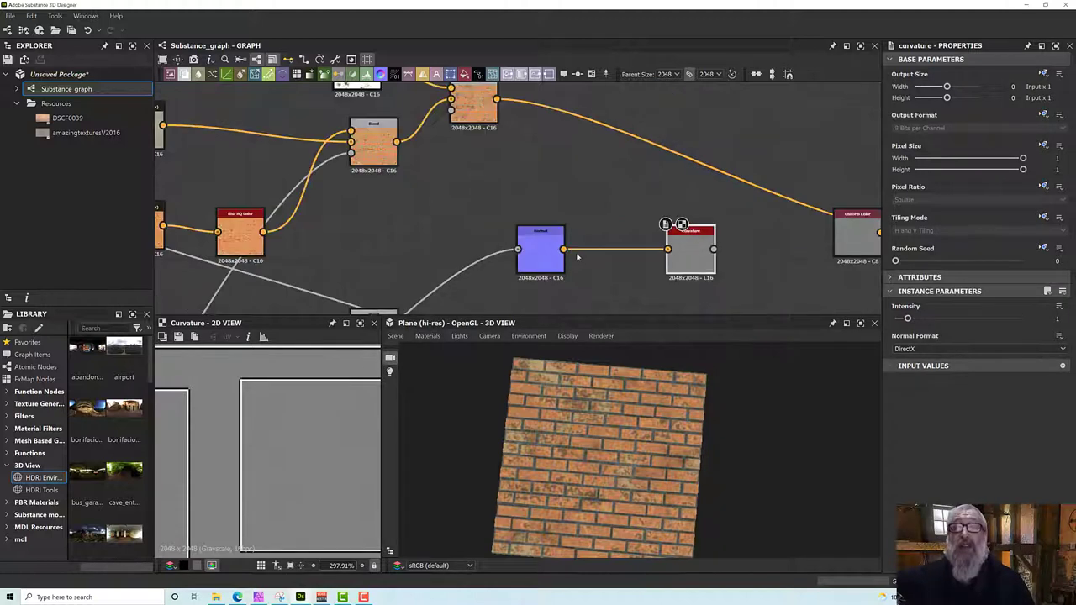
pyautogui.scroll(-4, 234, 432)
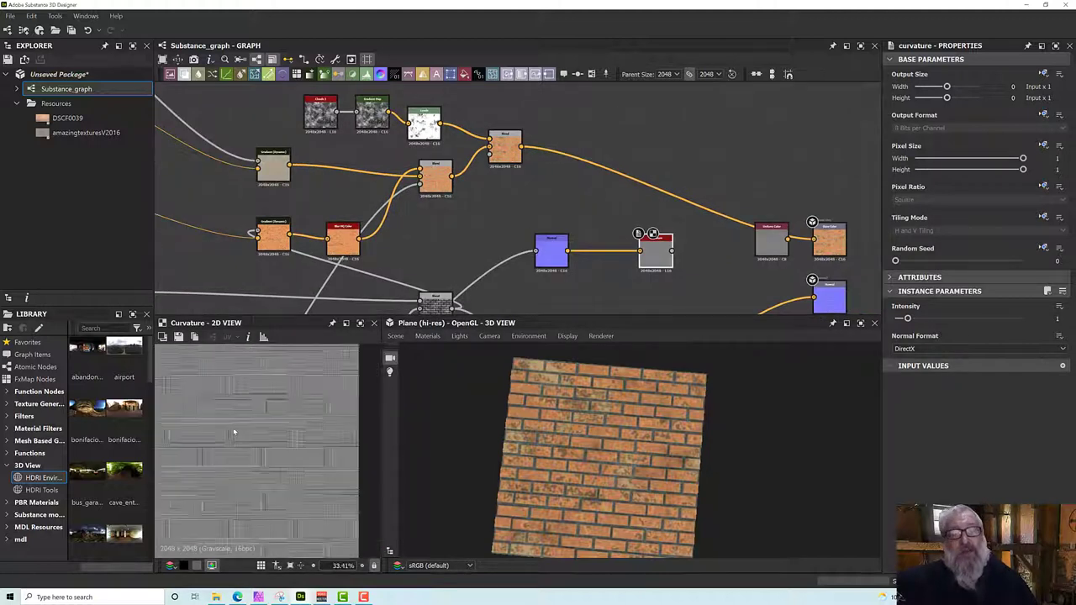
pyautogui.scroll(1, 237, 432)
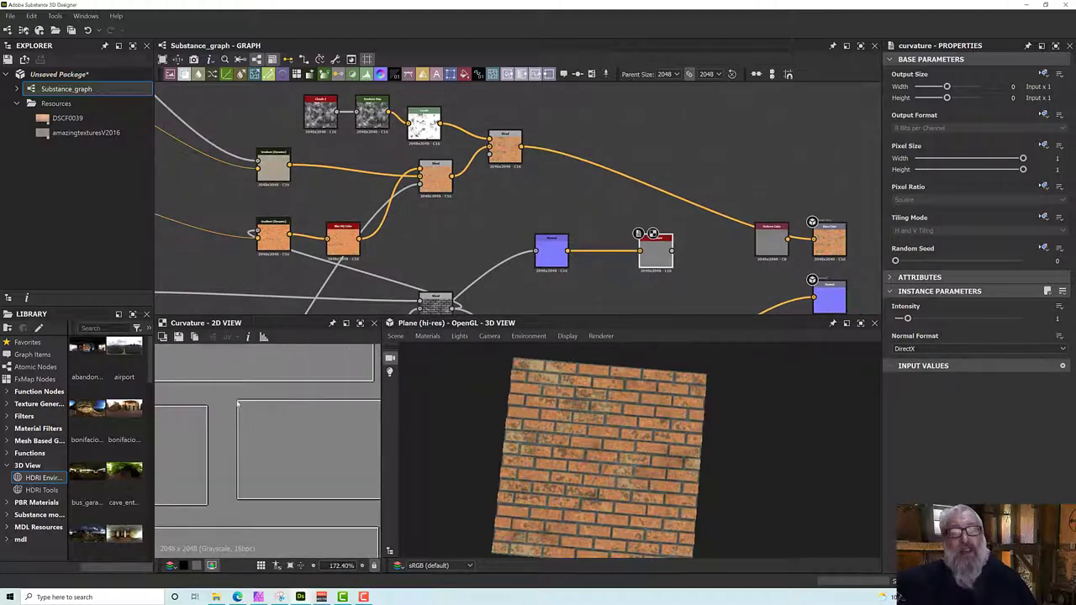
pyautogui.scroll(1, 237, 405)
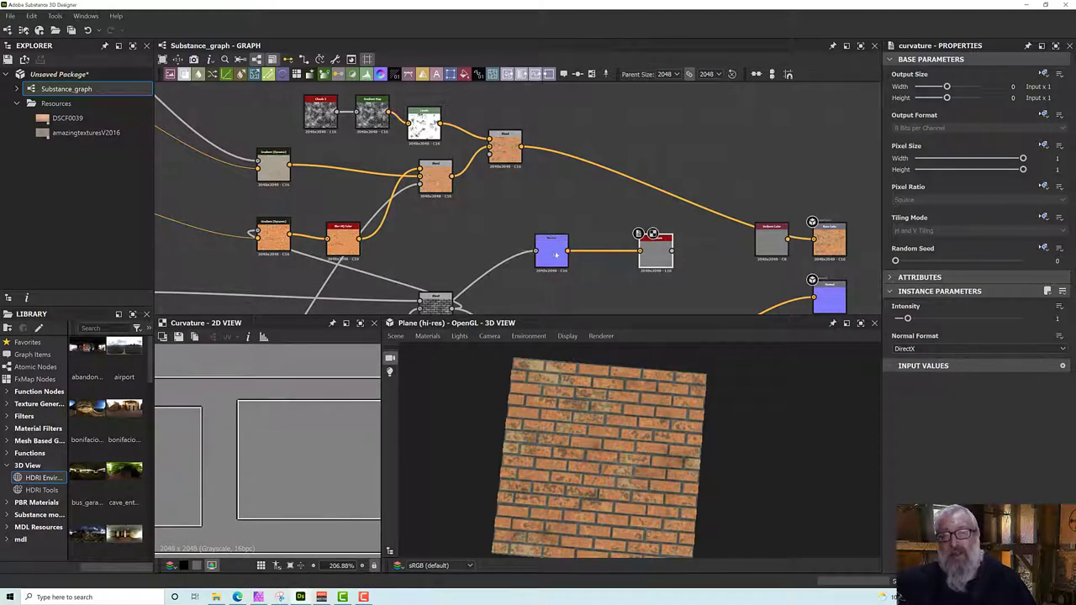
pyautogui.moveTo(551, 252); pyautogui.dragTo(505, 252)
pyautogui.moveTo(640, 252); pyautogui.dragTo(582, 252)
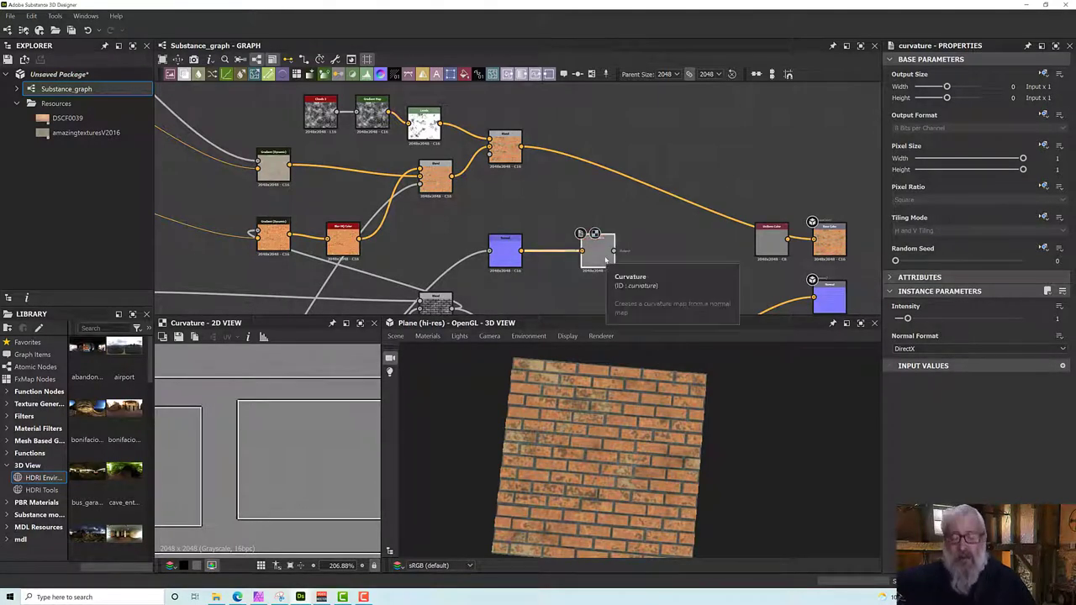
pyautogui.press('Delete')
# - Add a Curvature Smooth node fed by Normal's output, then remove it again
pyautogui.press('space')
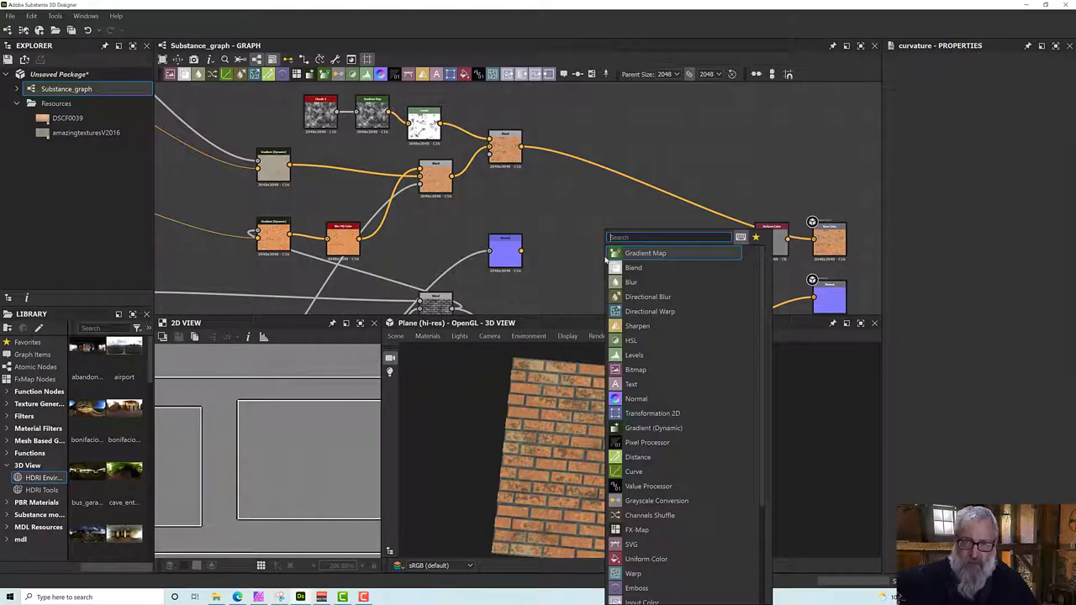
pyautogui.write('cu')
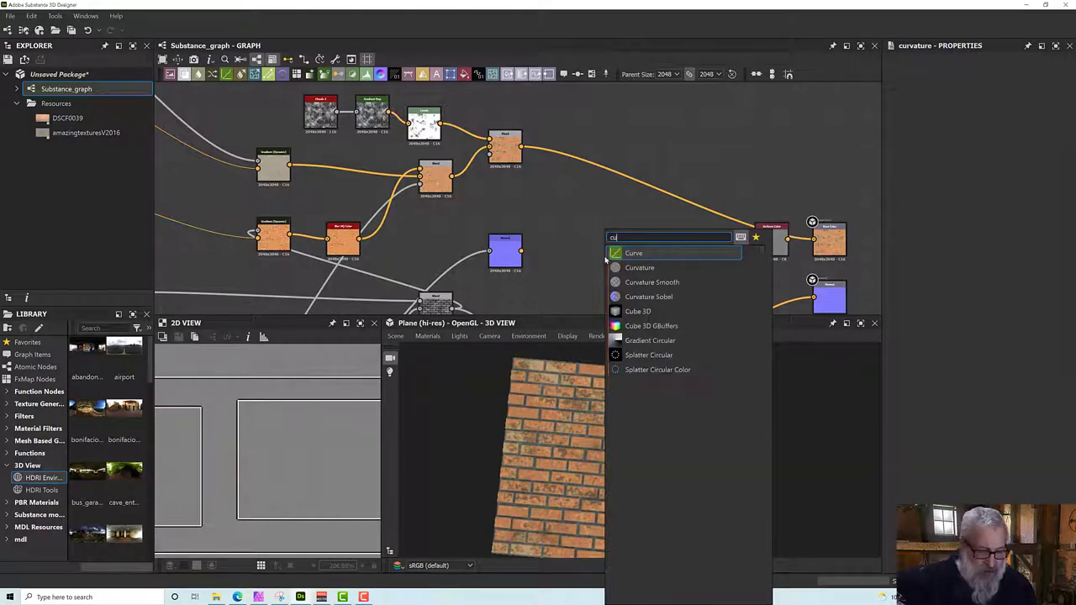
pyautogui.write('rva')
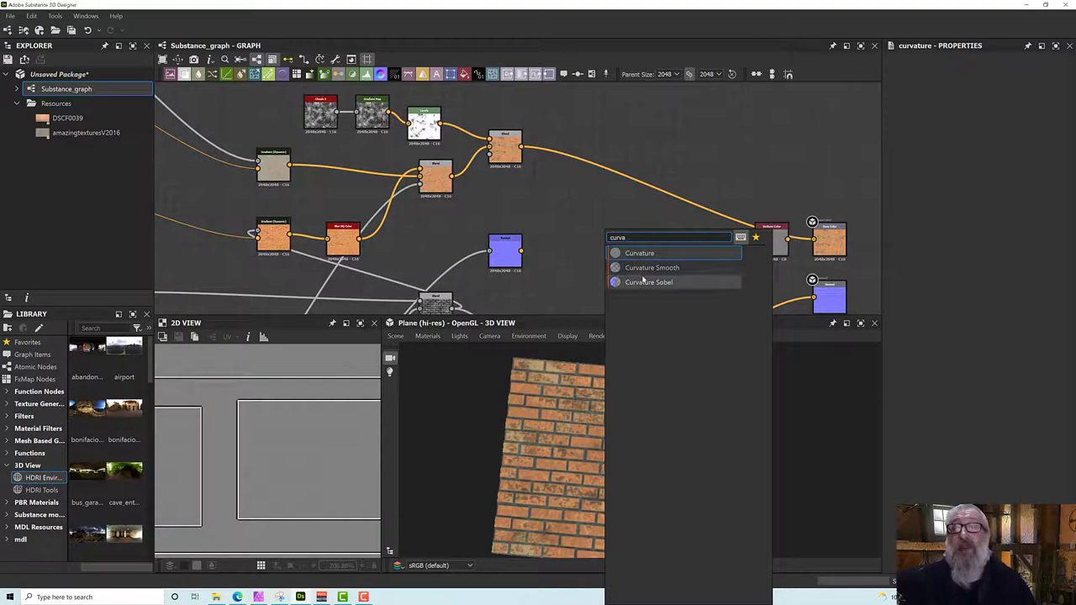
pyautogui.click(644, 268)
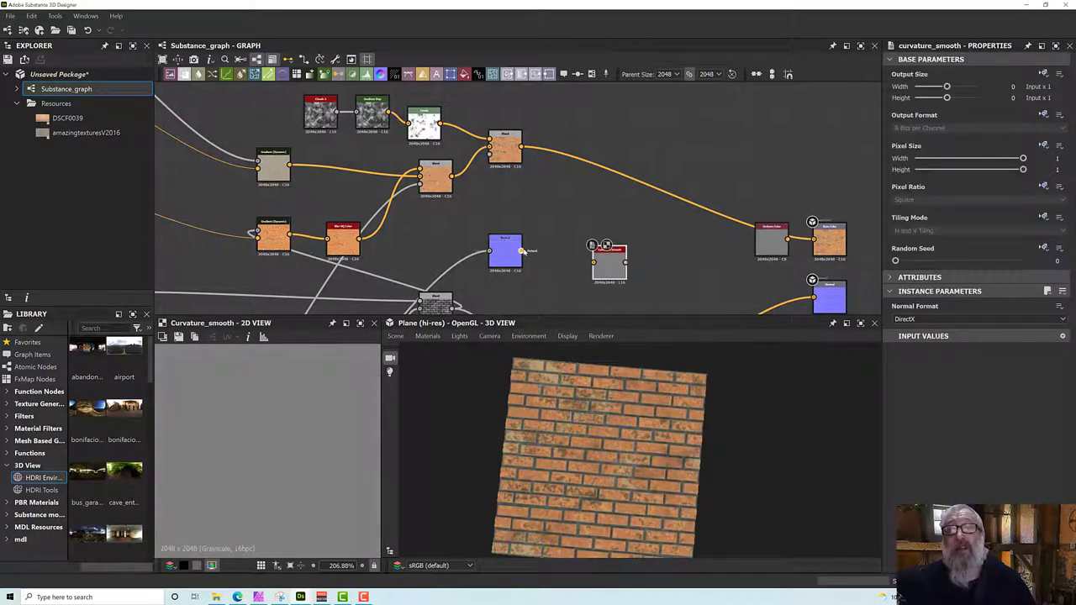
pyautogui.moveTo(522, 251); pyautogui.dragTo(575, 252)
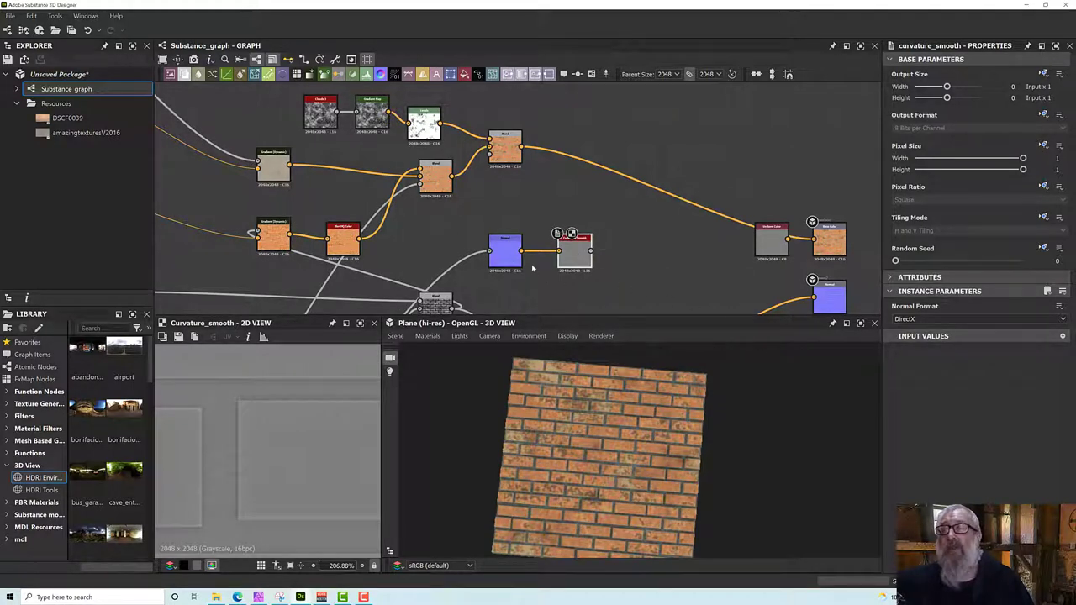
pyautogui.scroll(4, 533, 267)
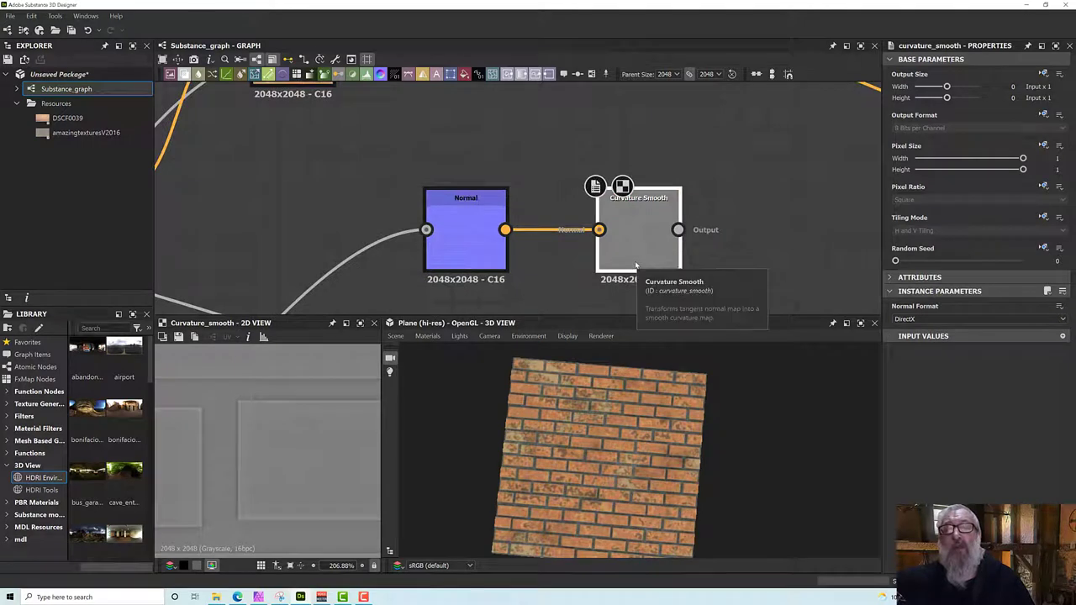
pyautogui.press('Delete')
pyautogui.press('space')
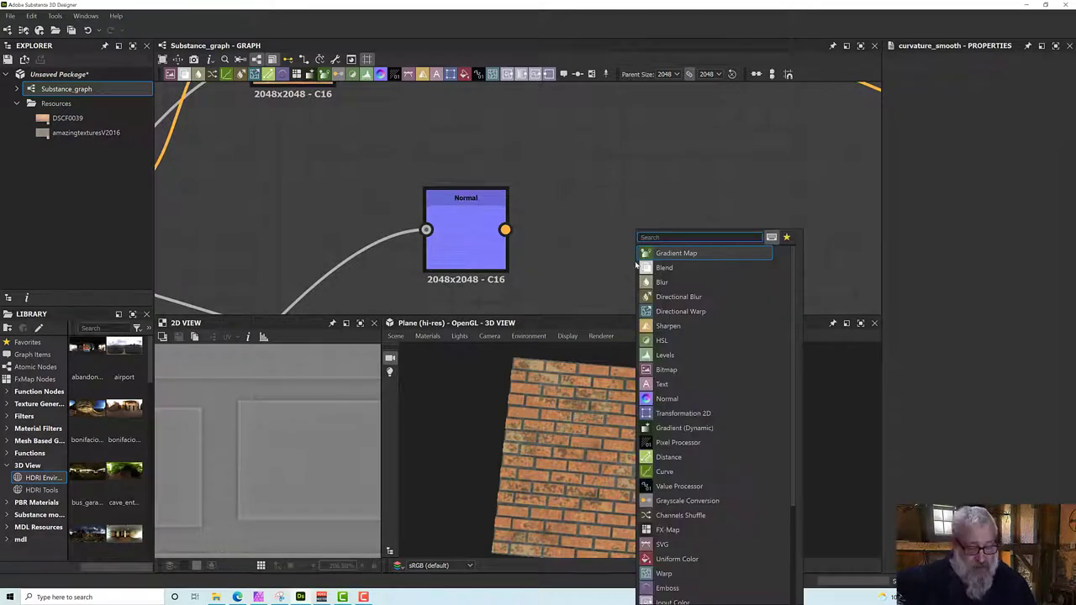
# - Try a Curvature Sobel node on Normal's output at intensity 0.31, then delete it
pyautogui.write('curv')
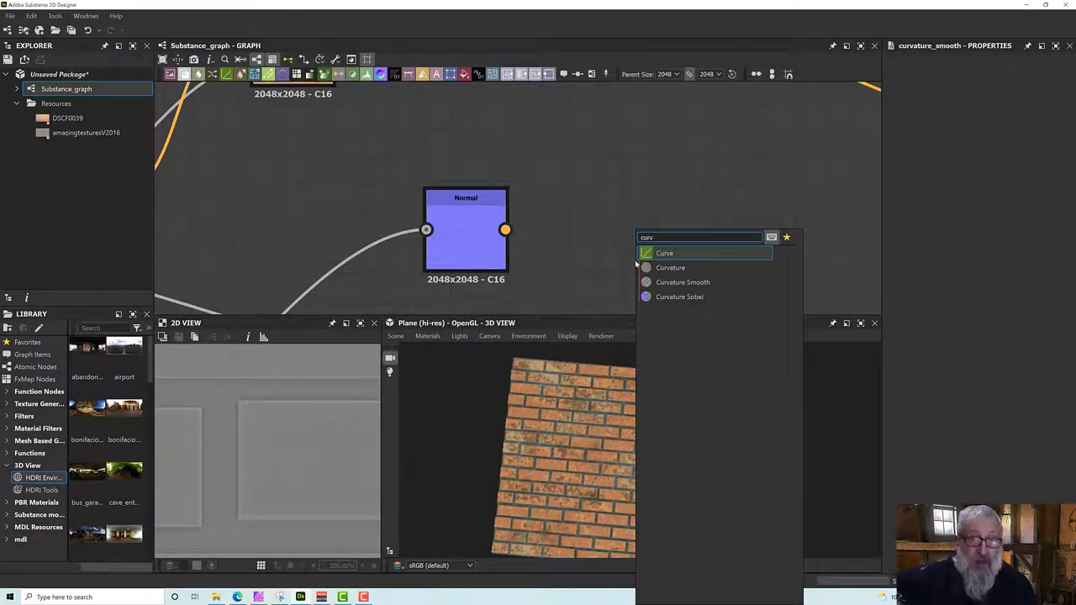
pyautogui.click(679, 297)
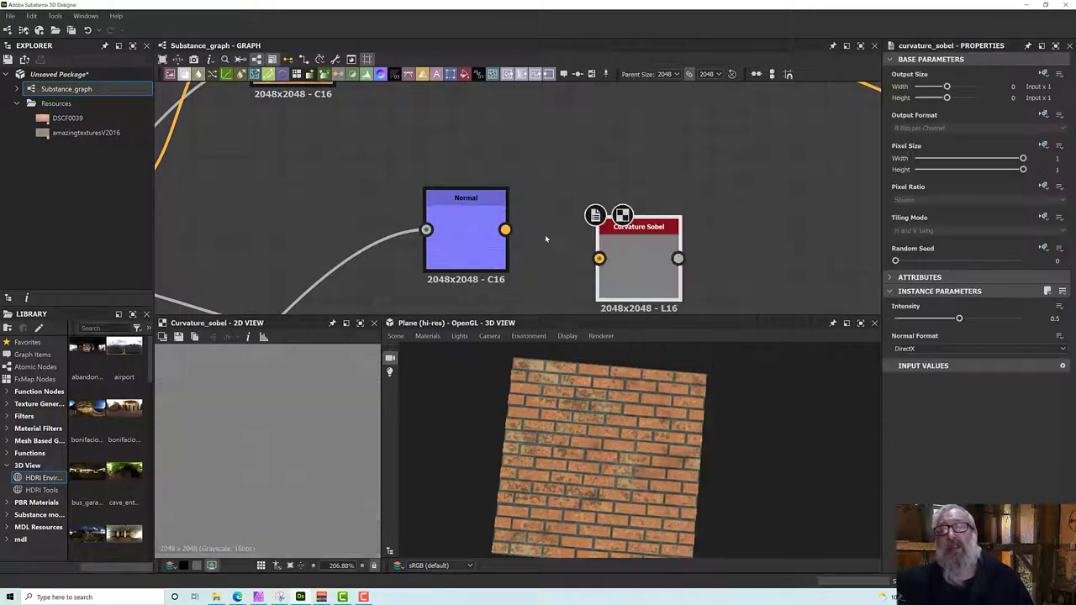
pyautogui.moveTo(638, 273); pyautogui.dragTo(639, 244)
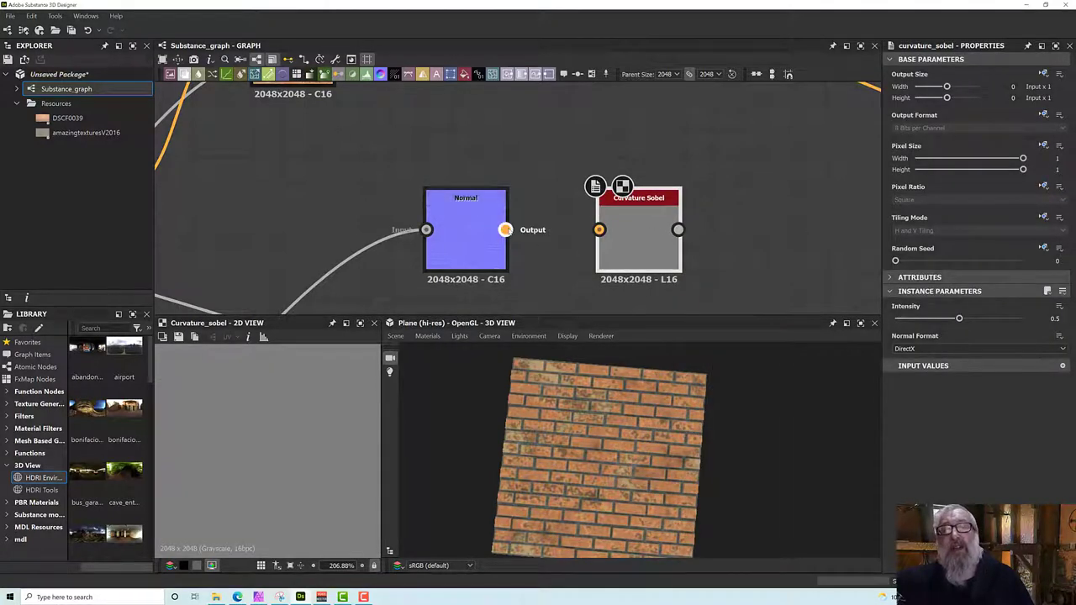
pyautogui.moveTo(505, 229); pyautogui.dragTo(599, 229)
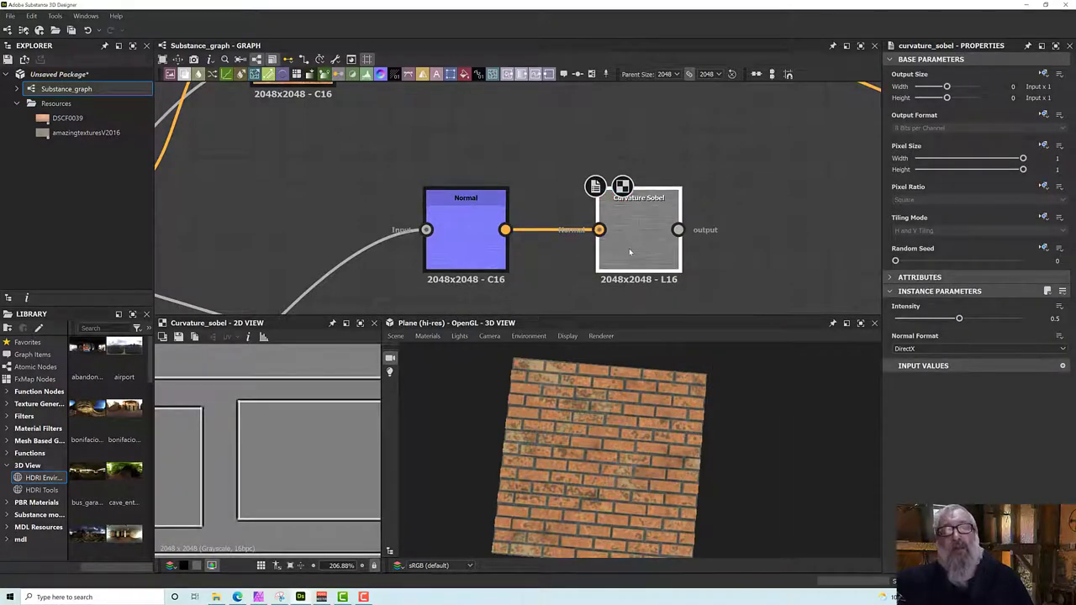
pyautogui.scroll(4, 629, 248)
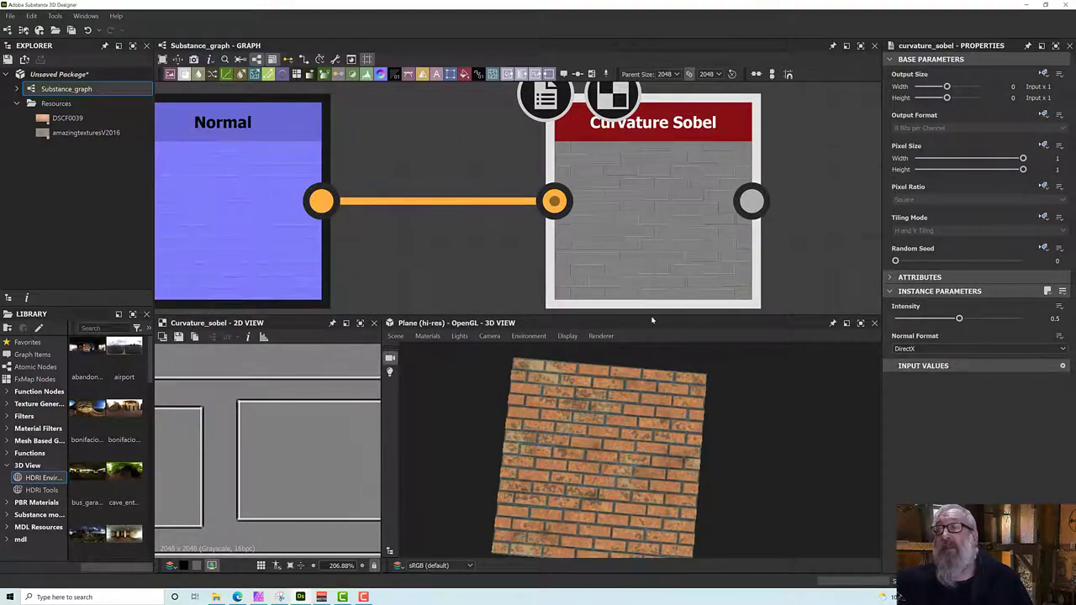
pyautogui.moveTo(958, 318); pyautogui.dragTo(935, 328)
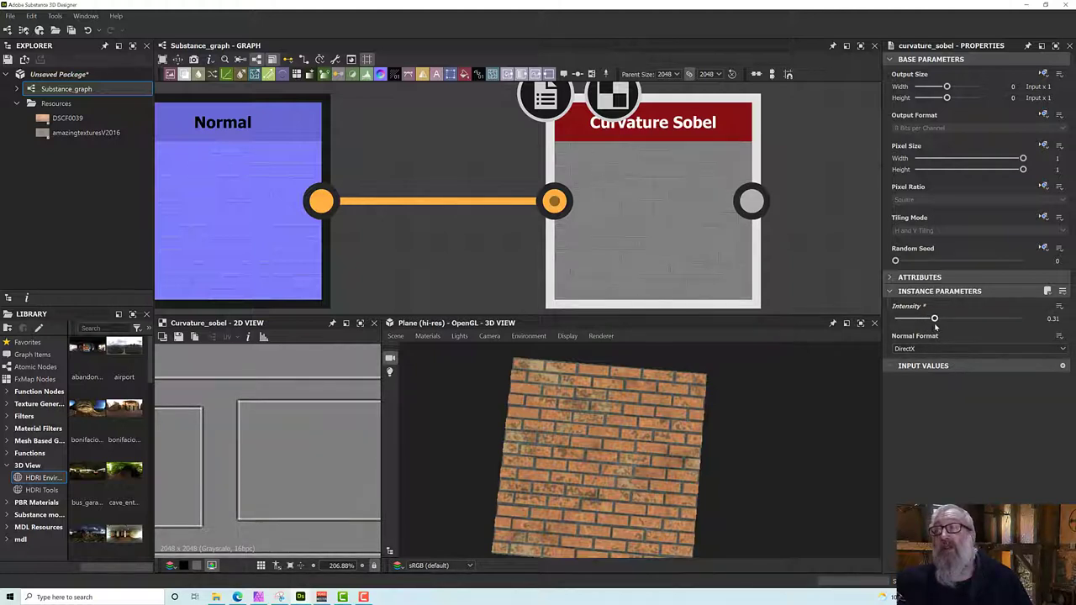
pyautogui.scroll(-4, 827, 271)
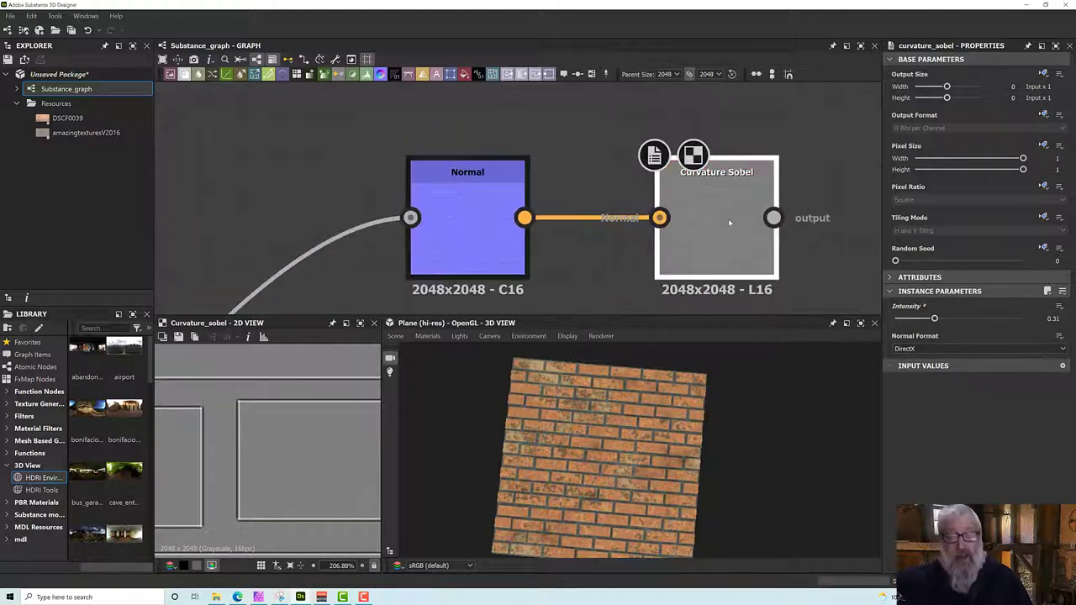
pyautogui.press('Delete')
# - Add a Curvature Smooth node fed by Normal's output and place it beside Normal
pyautogui.press('space')
pyautogui.write('curv')
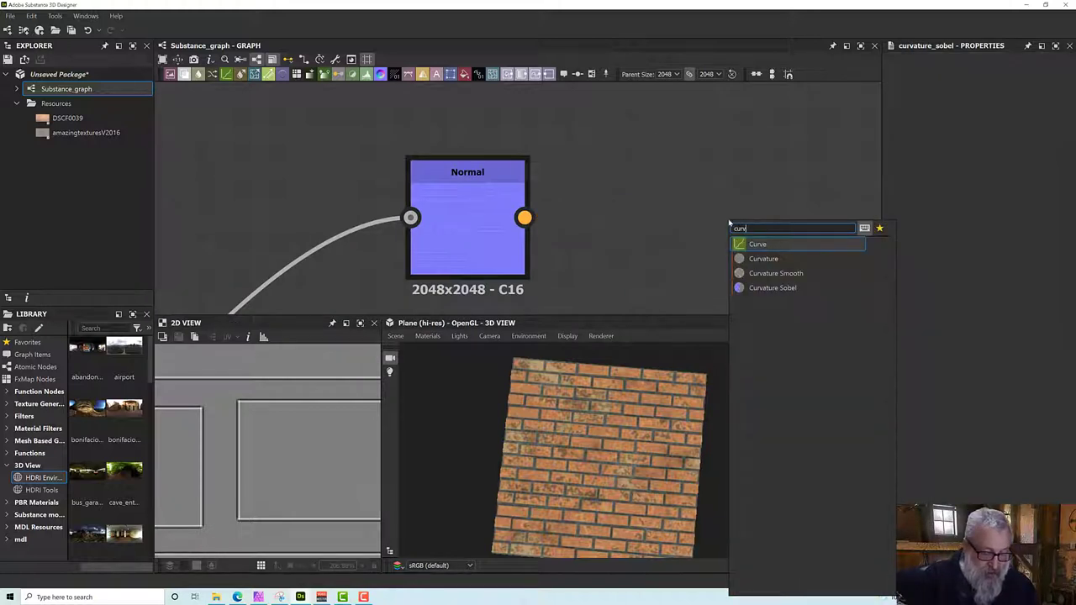
pyautogui.click(773, 273)
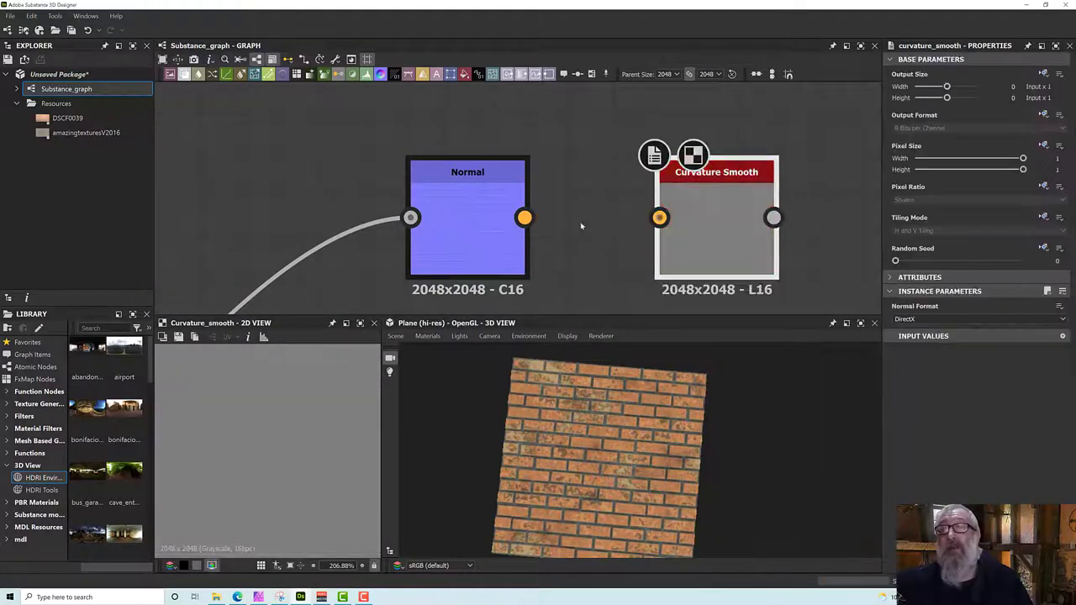
pyautogui.moveTo(524, 217); pyautogui.dragTo(659, 218)
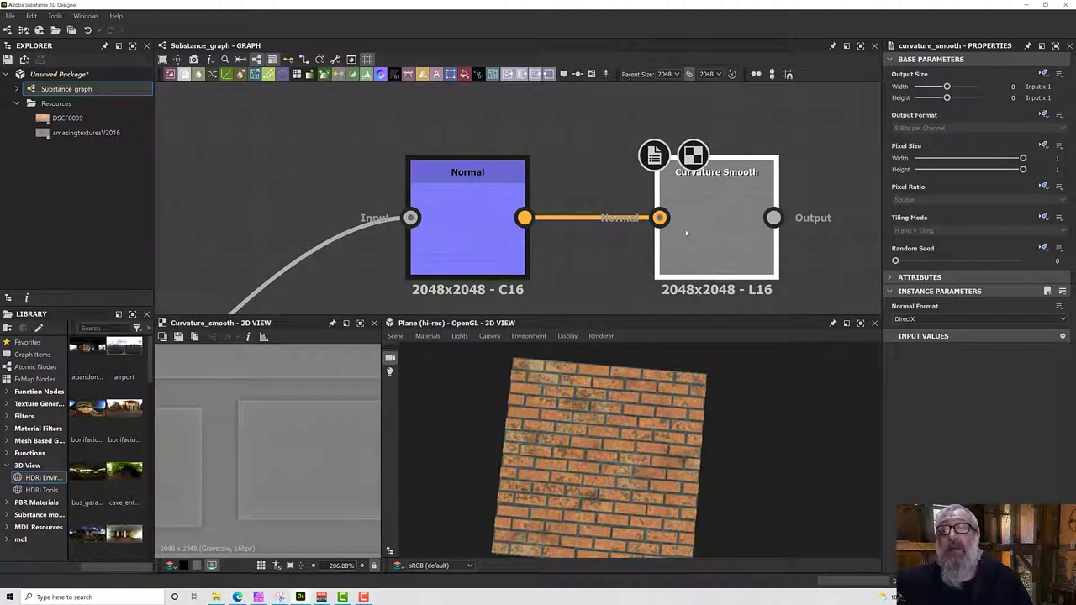
pyautogui.scroll(-1, 253, 428)
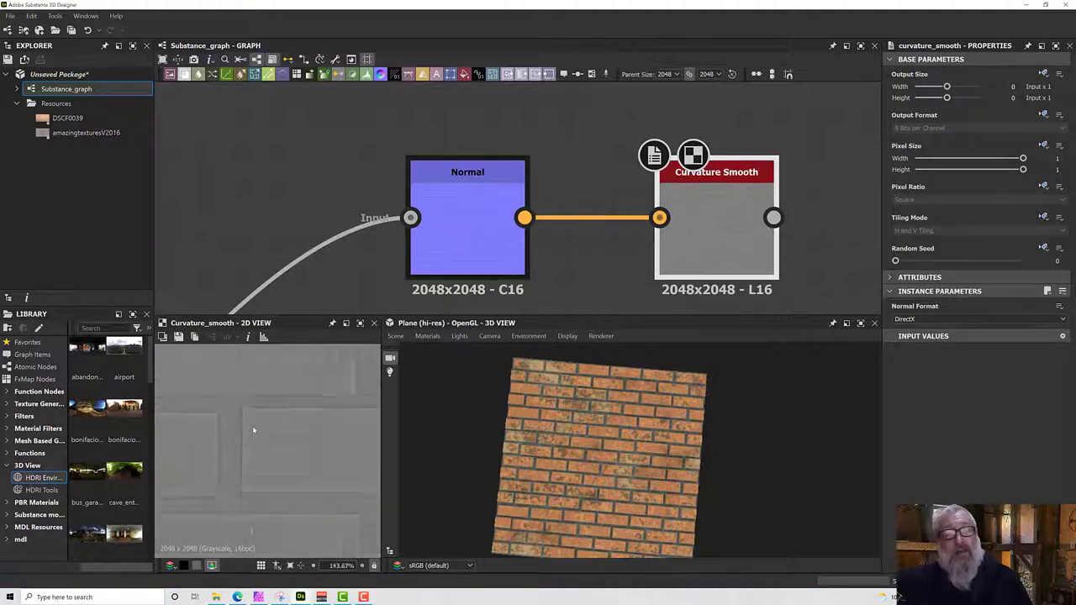
pyautogui.scroll(3, 253, 430)
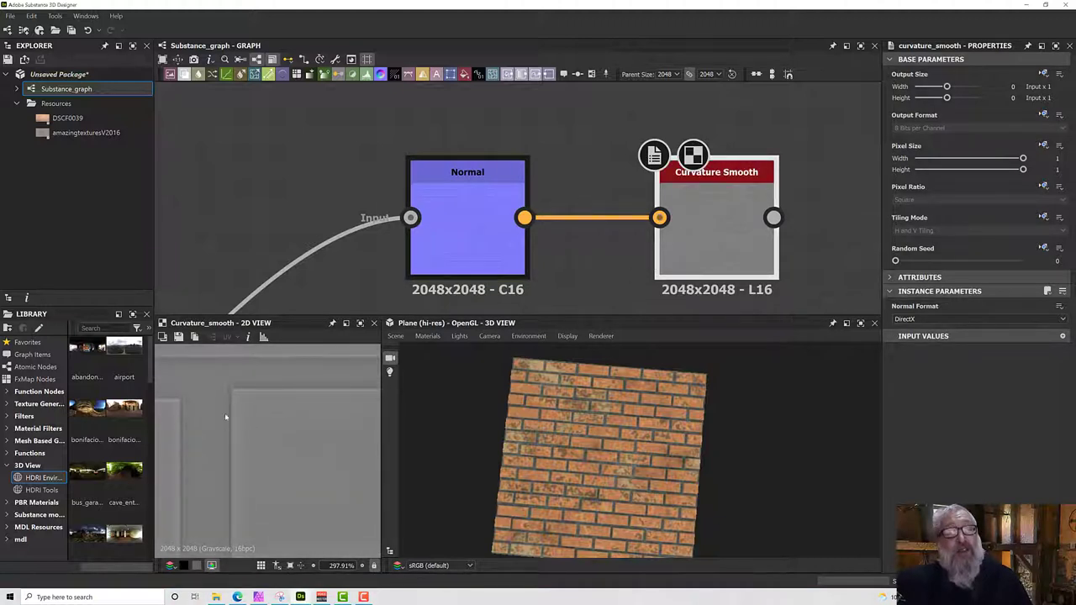
pyautogui.scroll(-10, 251, 412)
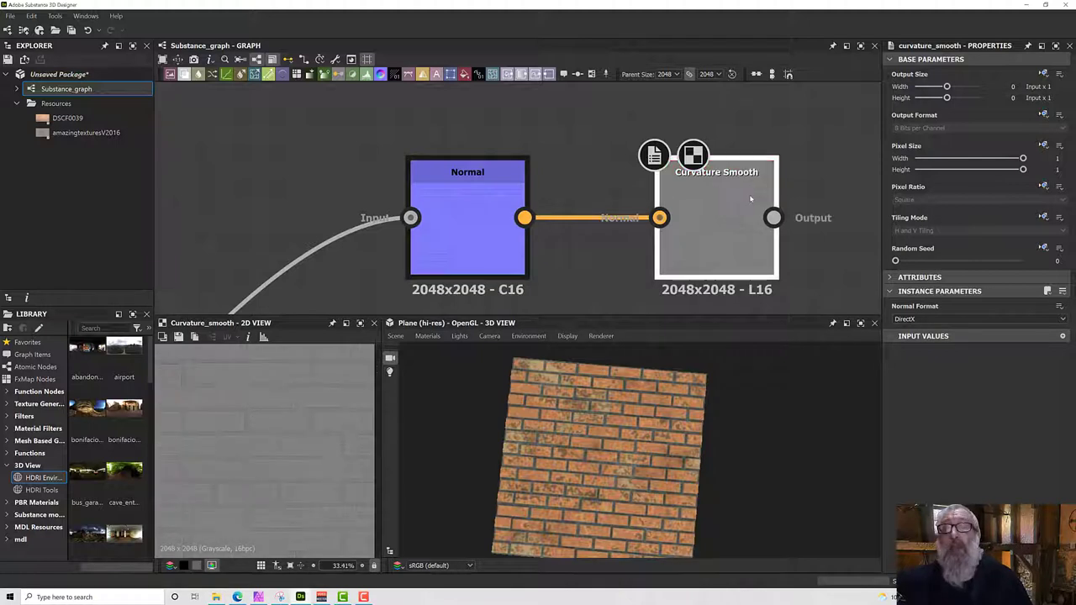
pyautogui.moveTo(750, 200); pyautogui.dragTo(684, 196)
pyautogui.click(788, 193)
pyautogui.moveTo(533, 198); pyautogui.dragTo(494, 199, button='middle')
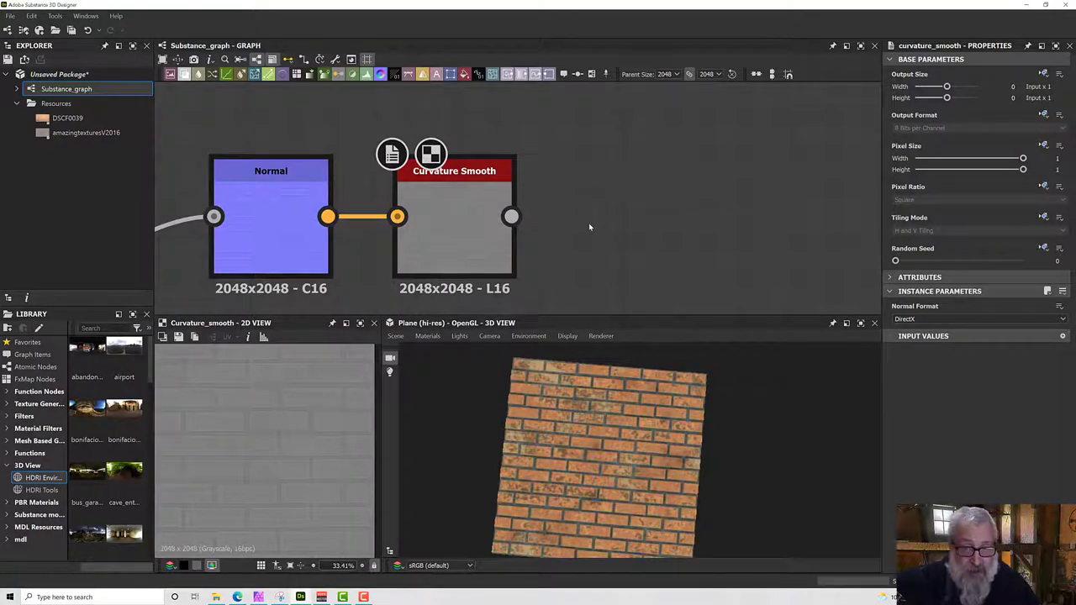
# - Add an Auto Levels node after Curvature Smooth and preview its high-contrast brick-edge map
pyautogui.press('space')
pyautogui.write('auto')
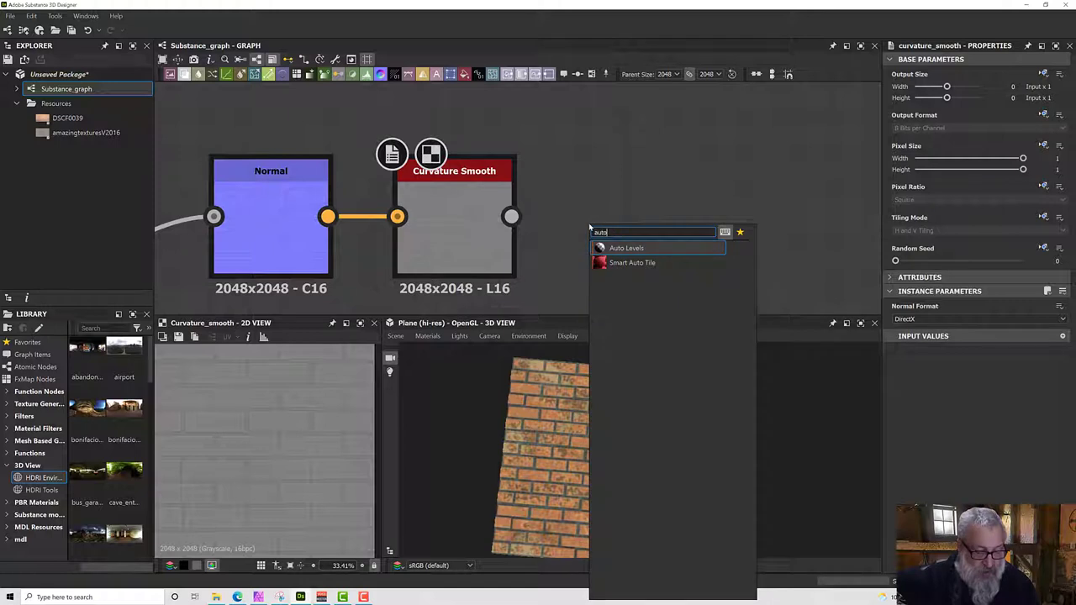
pyautogui.click(628, 247)
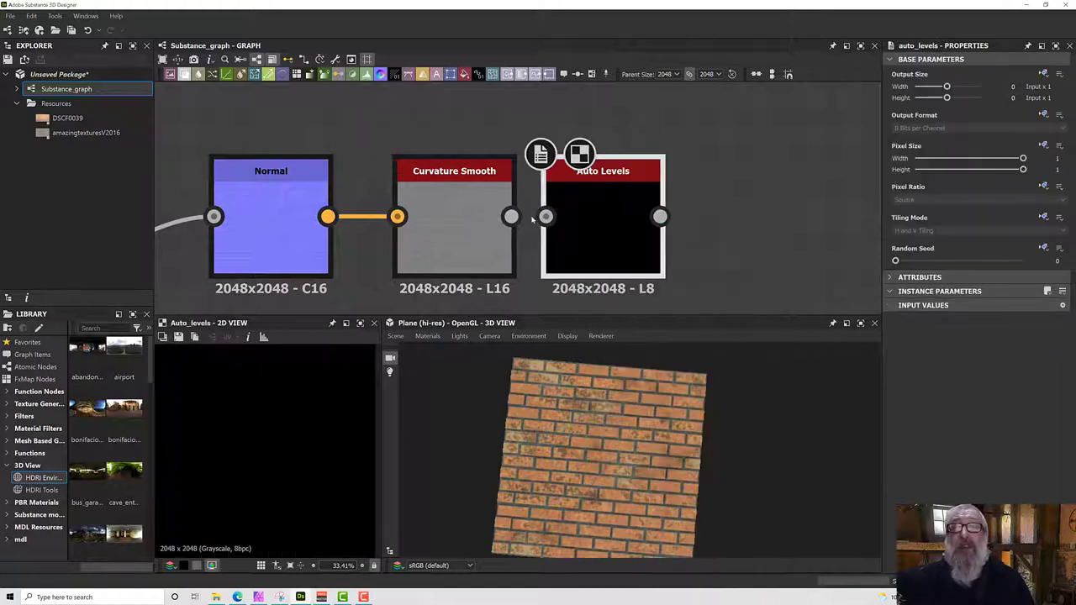
pyautogui.moveTo(512, 217); pyautogui.dragTo(531, 216)
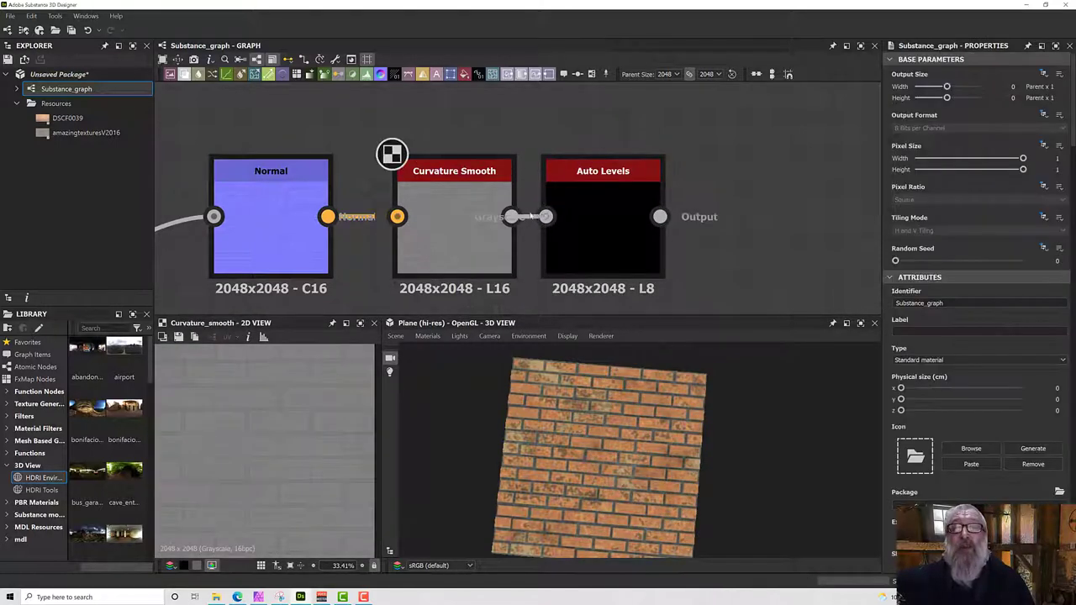
pyautogui.doubleClick(575, 223)
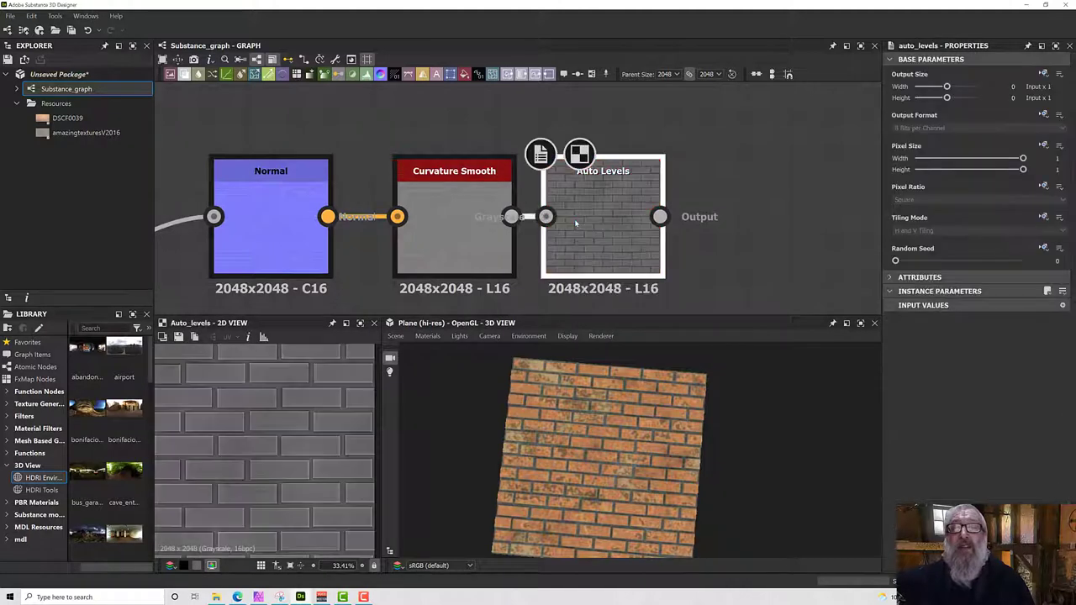
pyautogui.scroll(6, 252, 437)
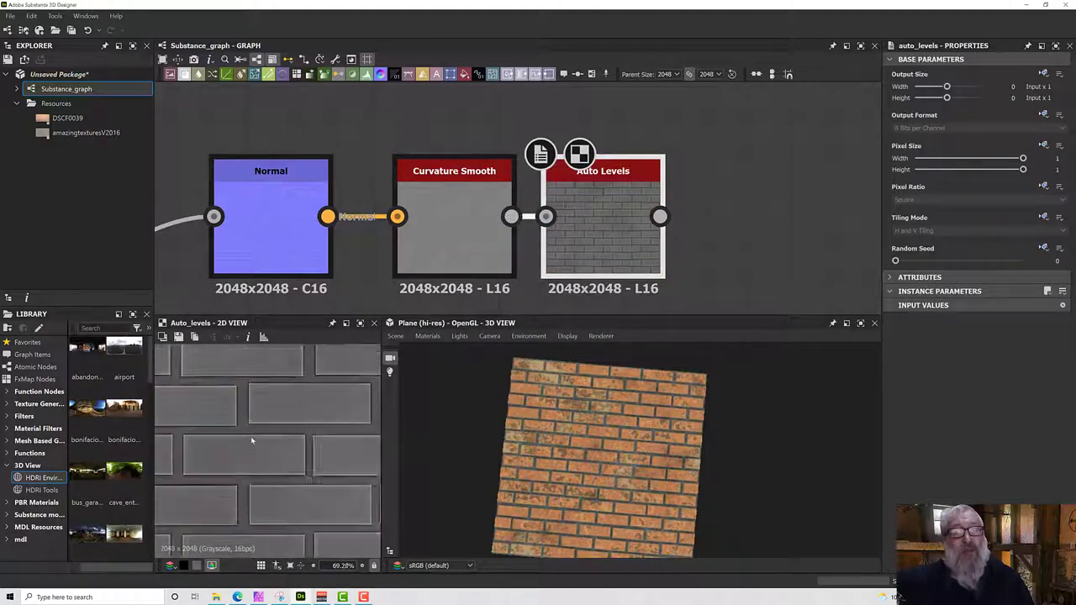
pyautogui.scroll(2, 252, 404)
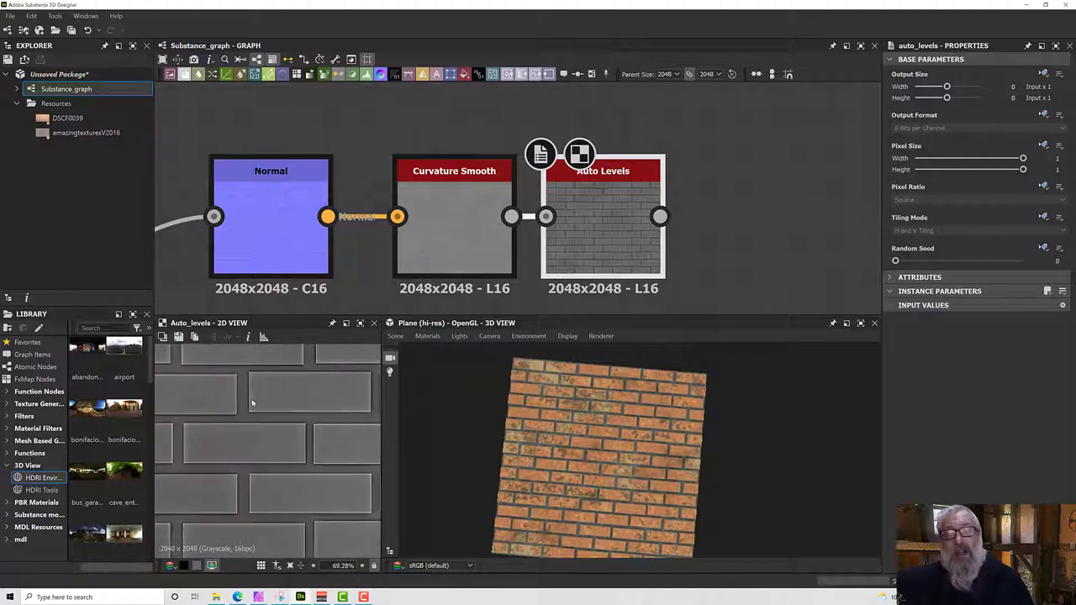
pyautogui.scroll(1, 249, 411)
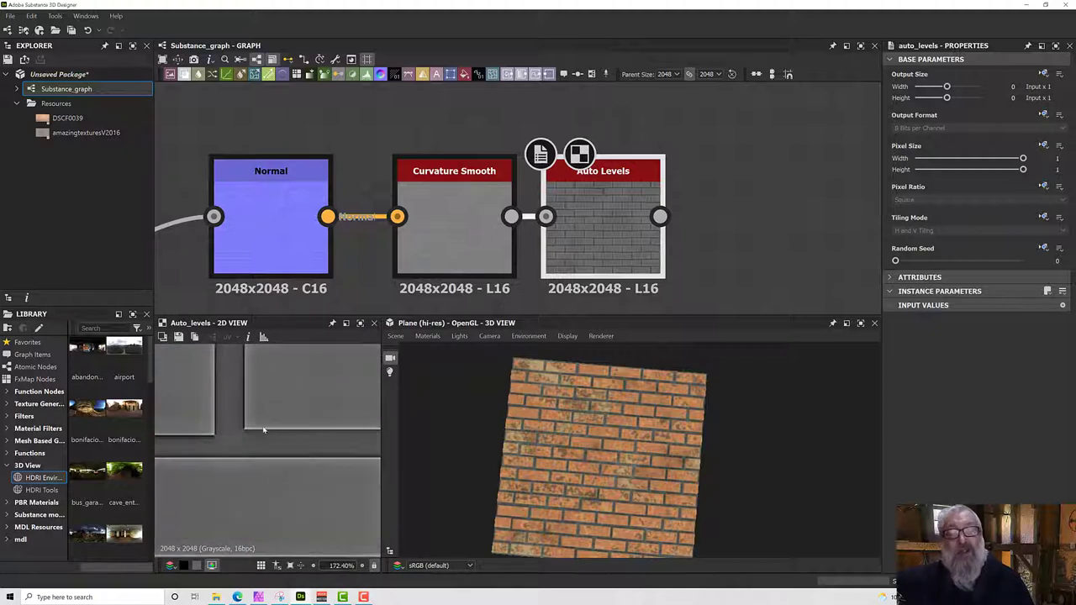
pyautogui.scroll(-3, 227, 442)
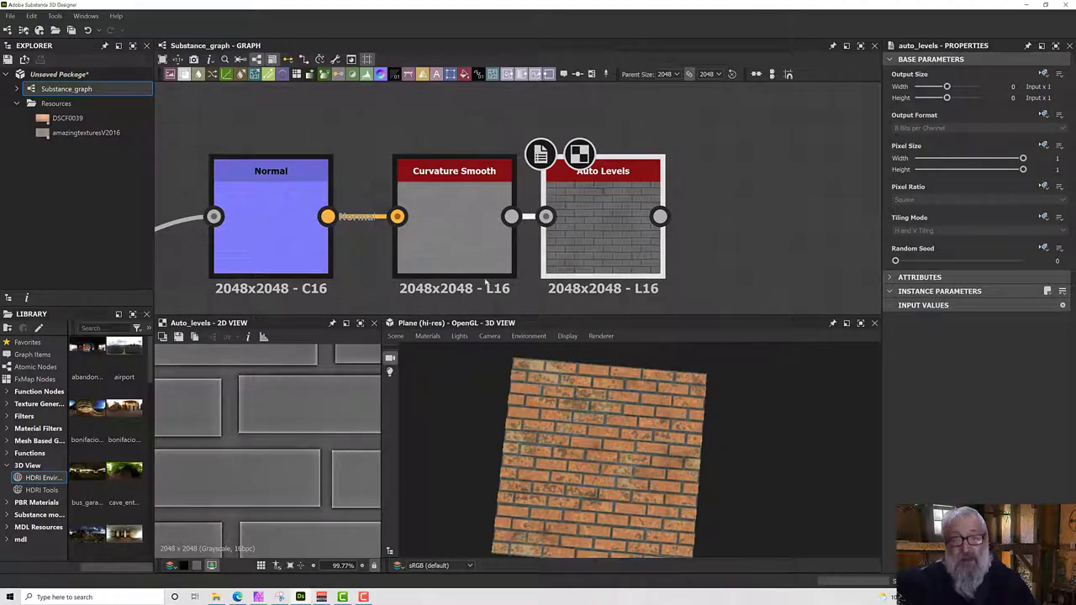
pyautogui.scroll(-5, 419, 268)
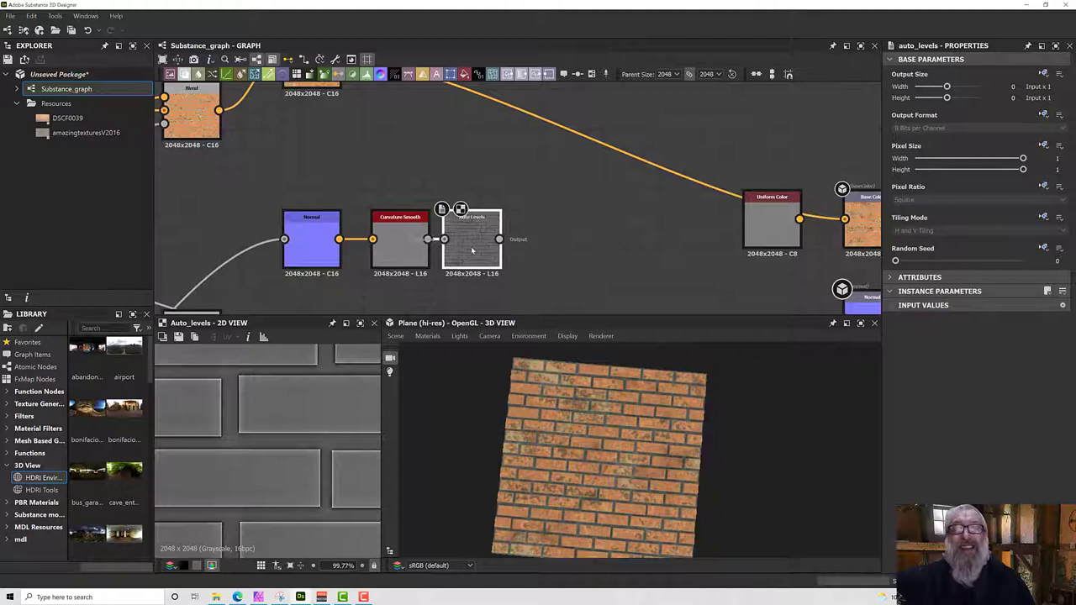
pyautogui.scroll(4, 471, 250)
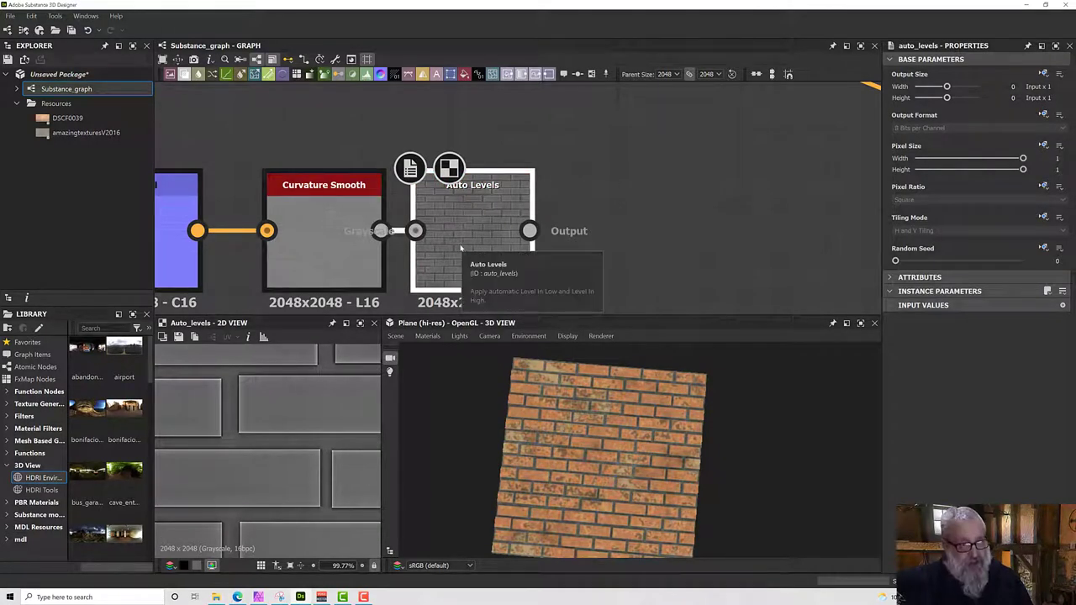
pyautogui.moveTo(488, 211); pyautogui.dragTo(428, 211, button='middle')
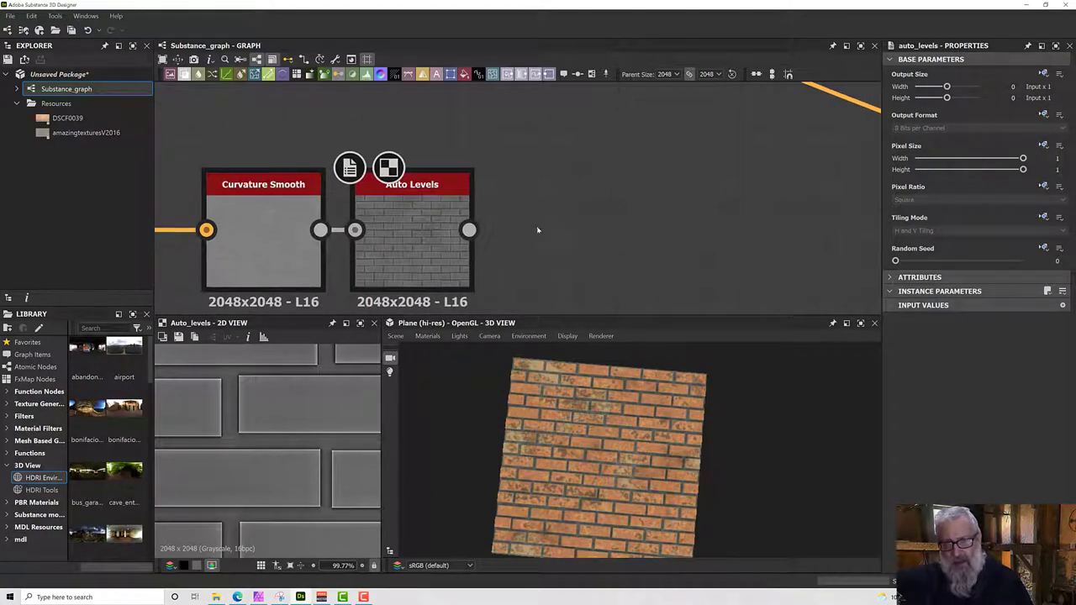
# - Add a Gradient Map node after Auto Levels via 'grad' search
pyautogui.press('space')
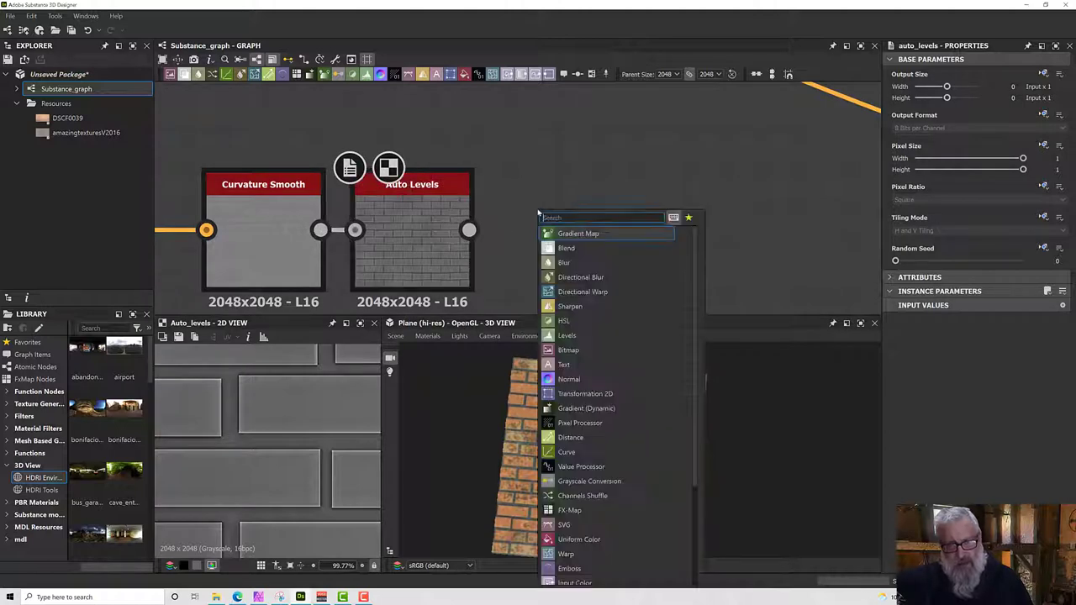
pyautogui.write('grad')
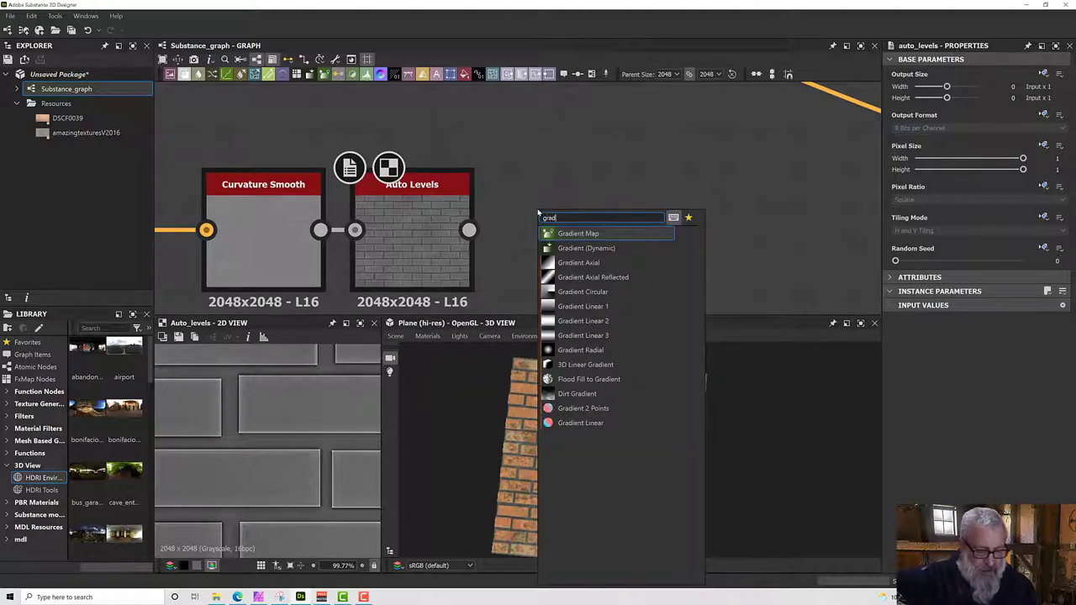
pyautogui.click(576, 233)
pyautogui.moveTo(548, 200); pyautogui.dragTo(590, 242)
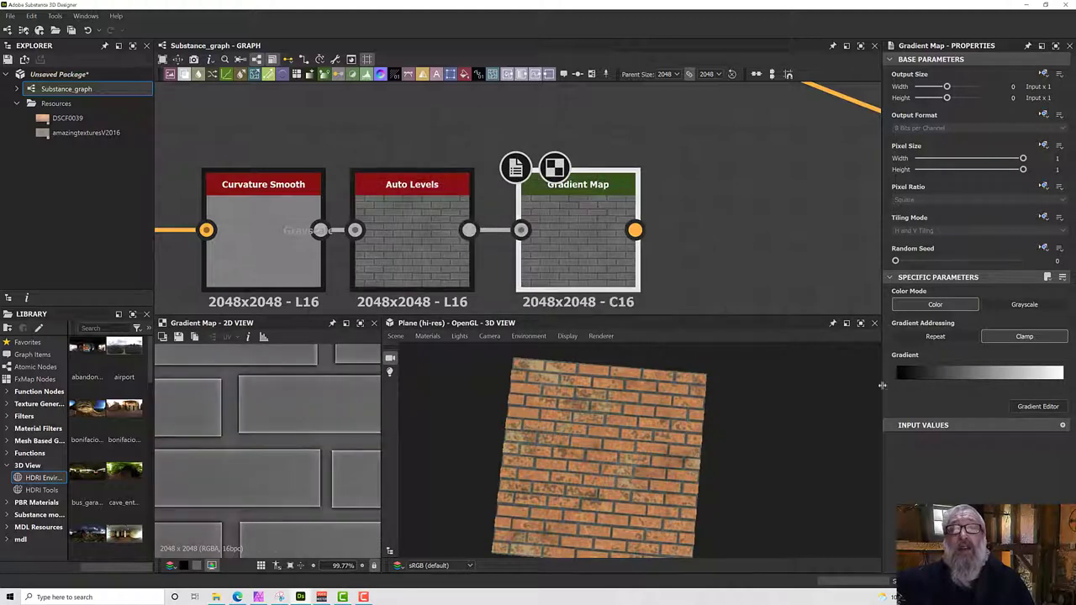
# - In the Gradient Editor, move the black key right to about 0.39
pyautogui.click(1038, 407)
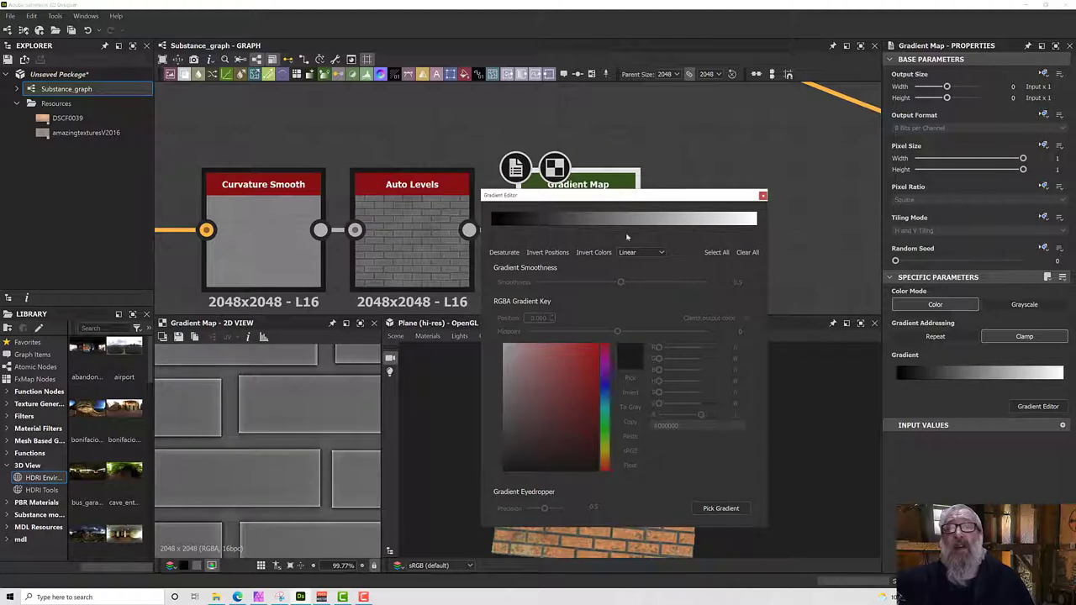
pyautogui.click(555, 224)
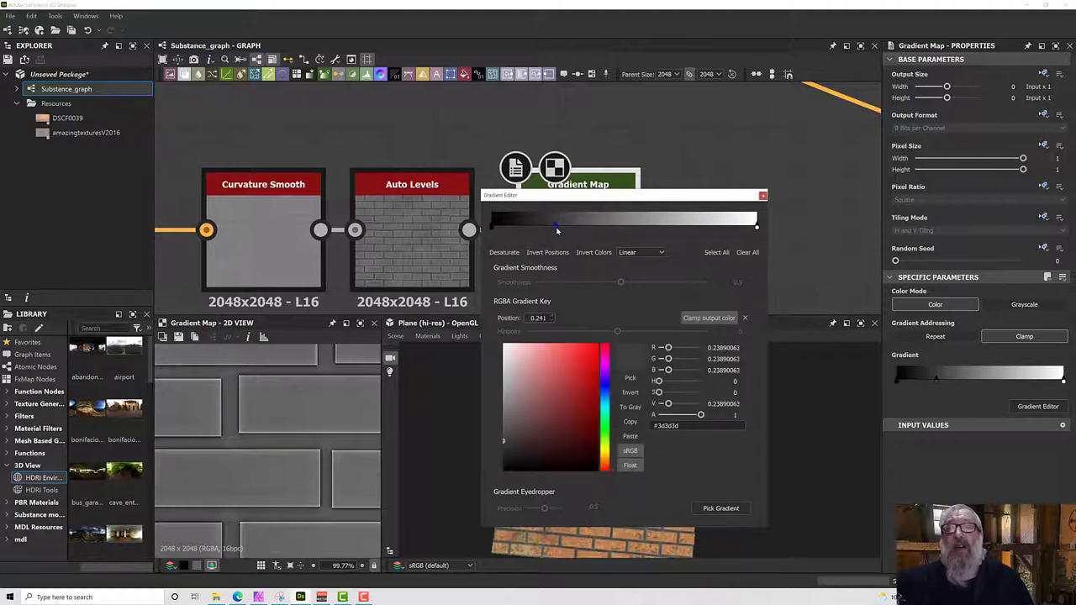
pyautogui.moveTo(556, 227); pyautogui.dragTo(562, 211)
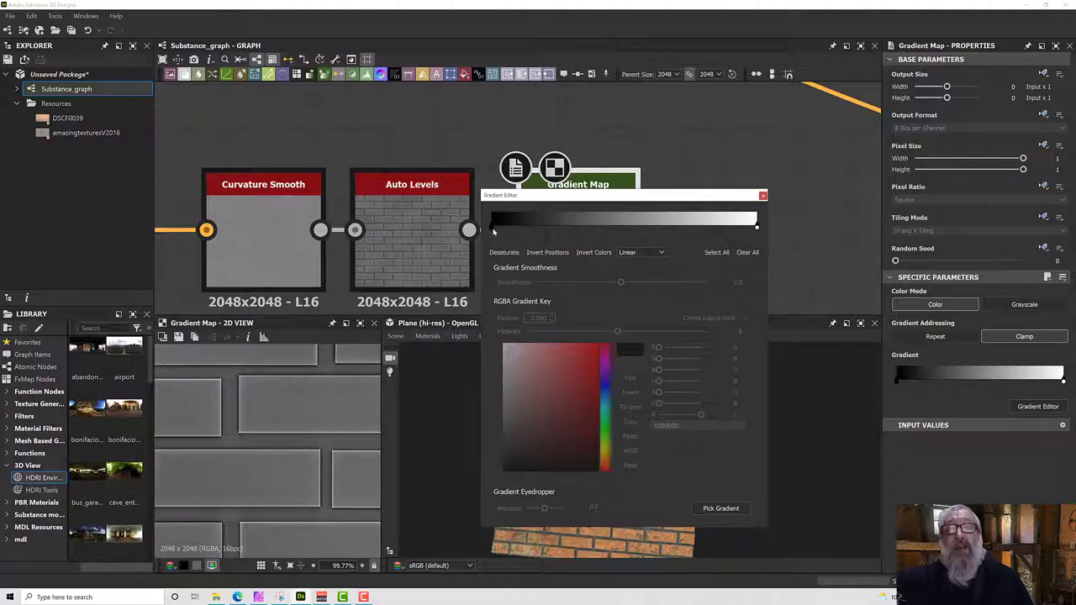
pyautogui.click(496, 224)
pyautogui.moveTo(510, 231); pyautogui.dragTo(595, 246)
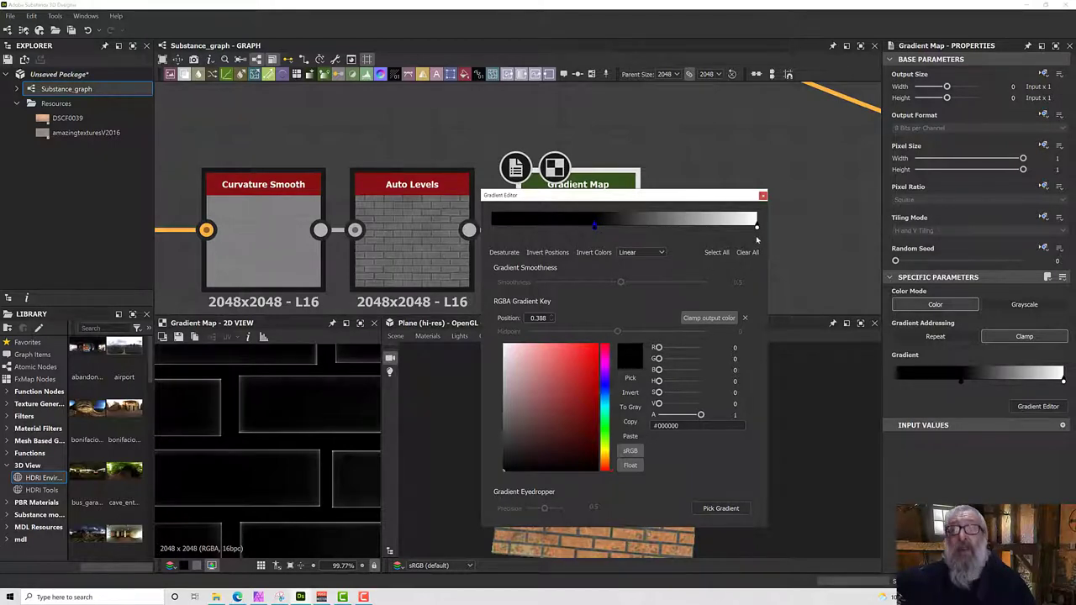
# - Pull the white gradient key left to about 0.56 and fine-tune it, leaving thin white brick edges
pyautogui.moveTo(756, 225); pyautogui.dragTo(628, 252)
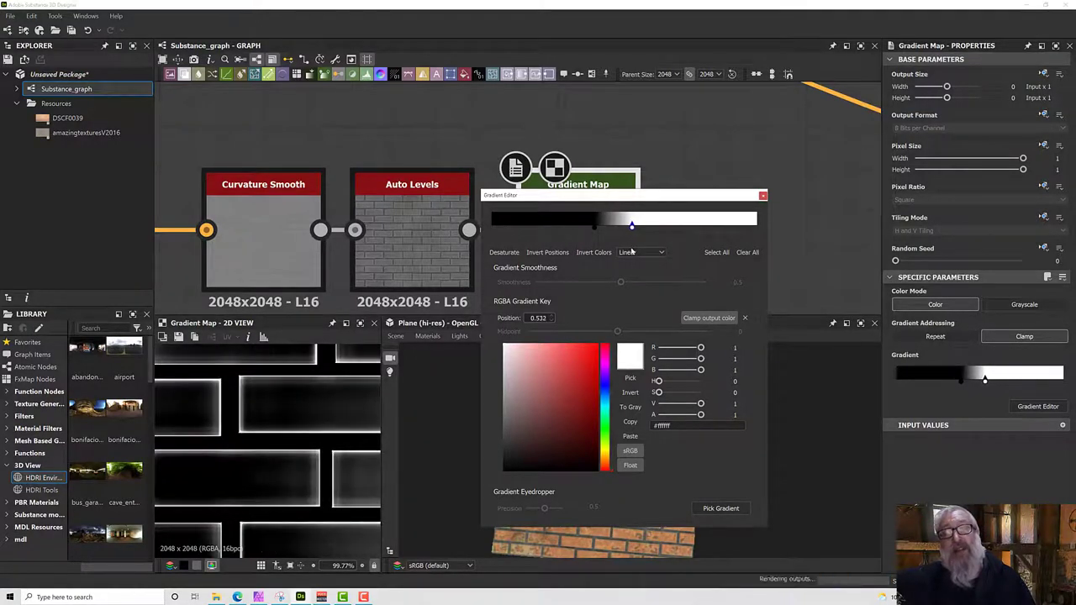
pyautogui.click(322, 427)
pyautogui.scroll(-8, 322, 426)
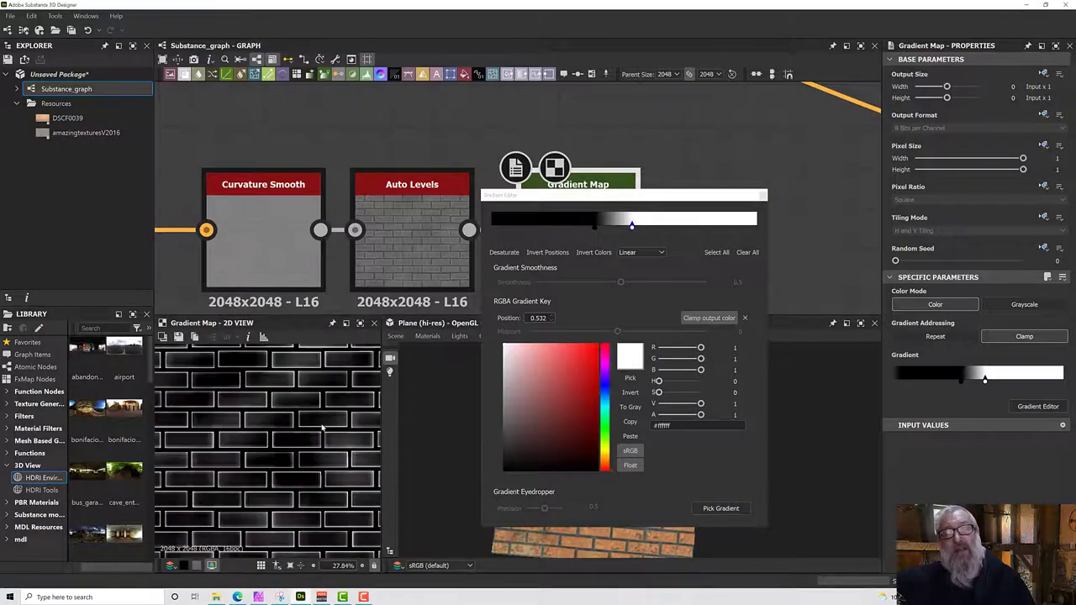
pyautogui.scroll(5, 322, 427)
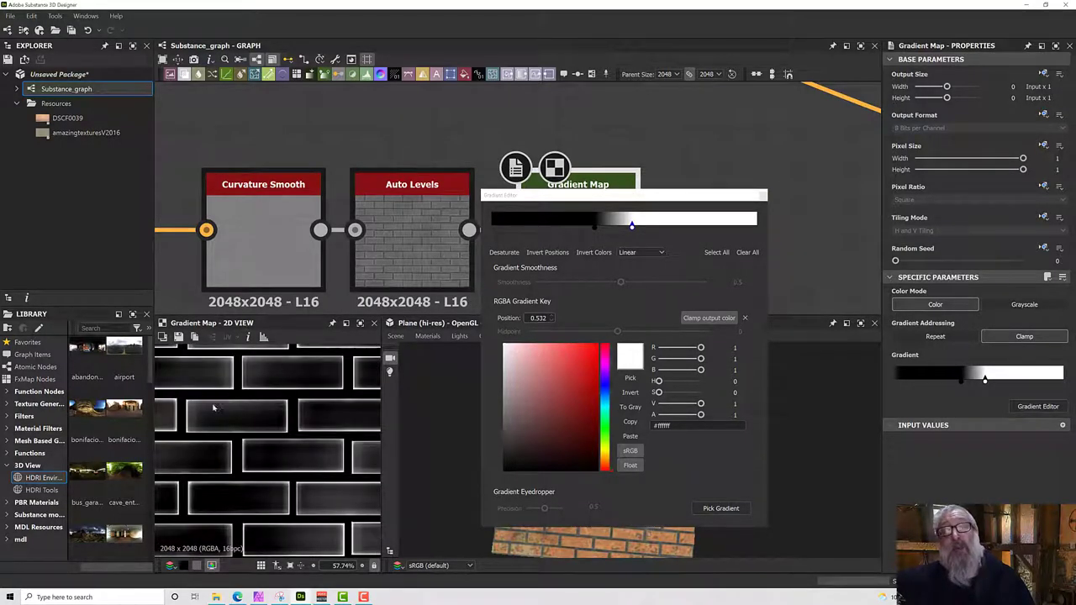
pyautogui.scroll(-8, 214, 408)
pyautogui.scroll(5, 231, 407)
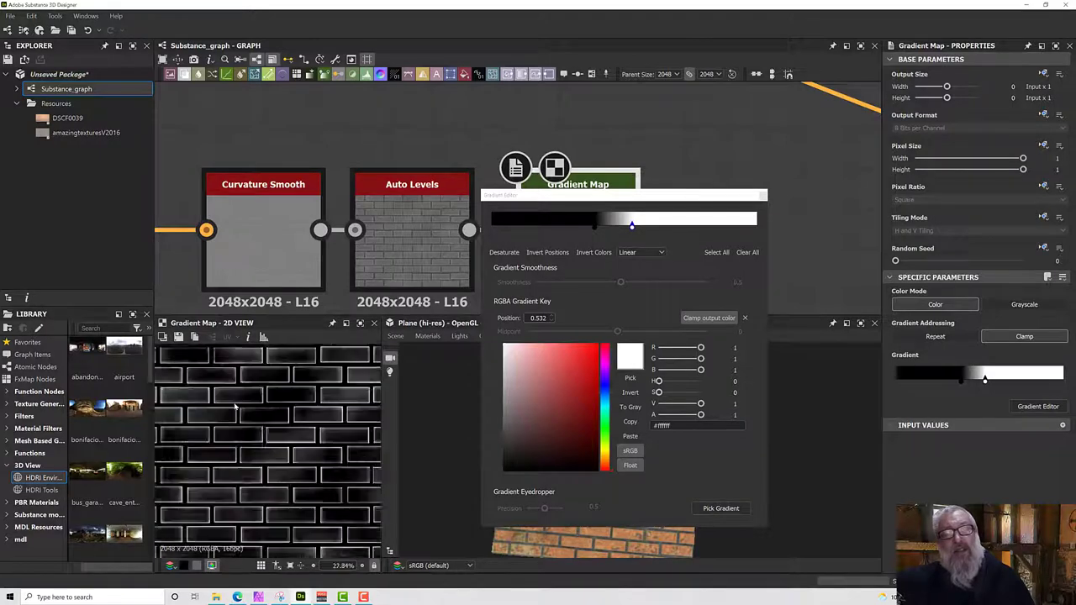
pyautogui.scroll(-2, 235, 408)
pyautogui.scroll(5, 234, 407)
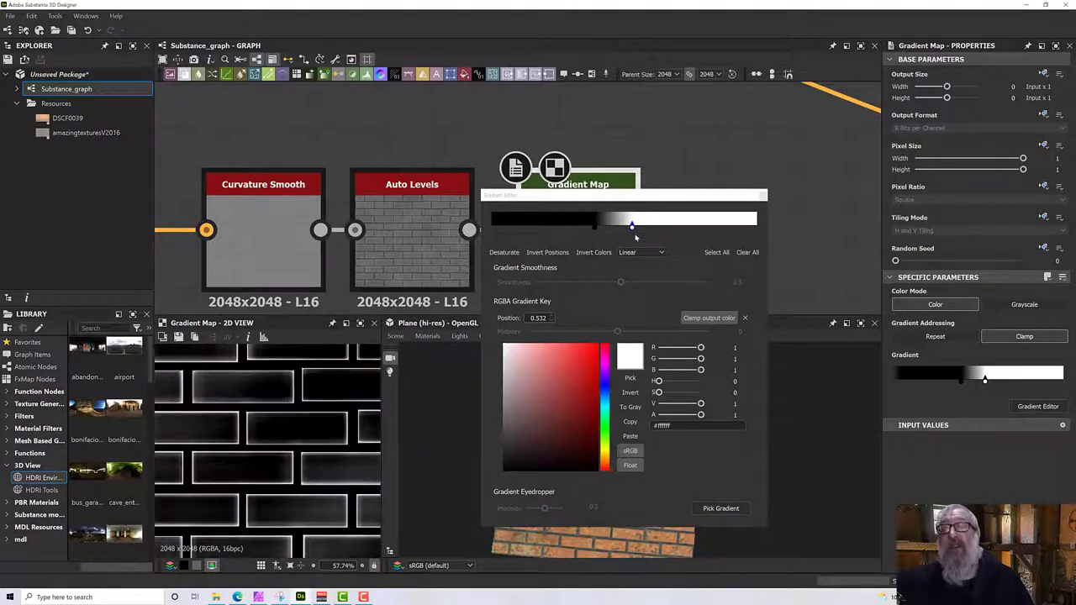
pyautogui.moveTo(631, 225); pyautogui.dragTo(598, 234)
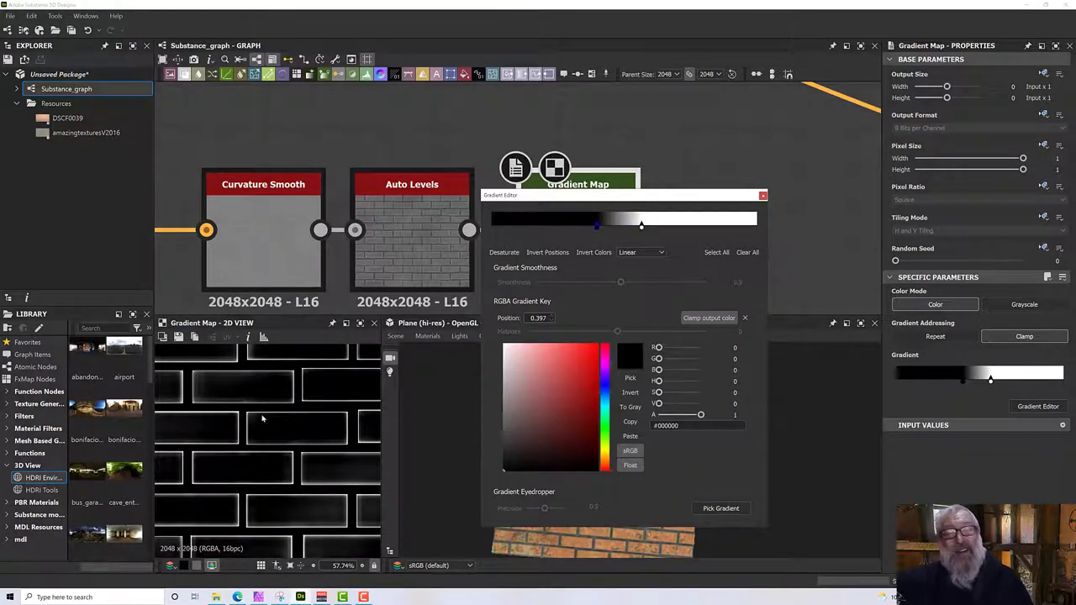
pyautogui.scroll(-6, 262, 416)
pyautogui.scroll(7, 264, 418)
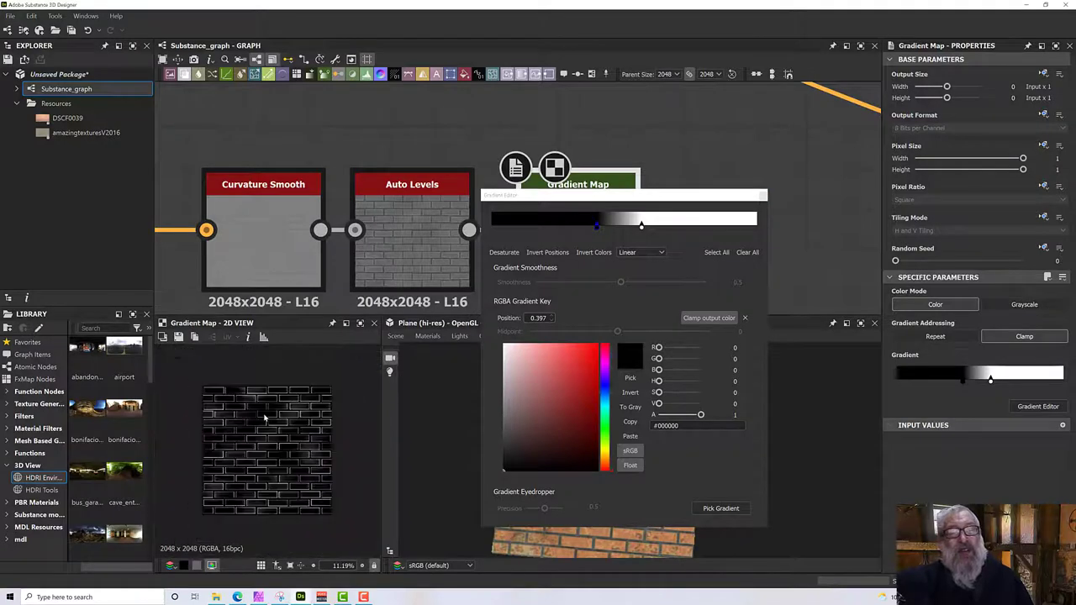
pyautogui.scroll(2, 264, 417)
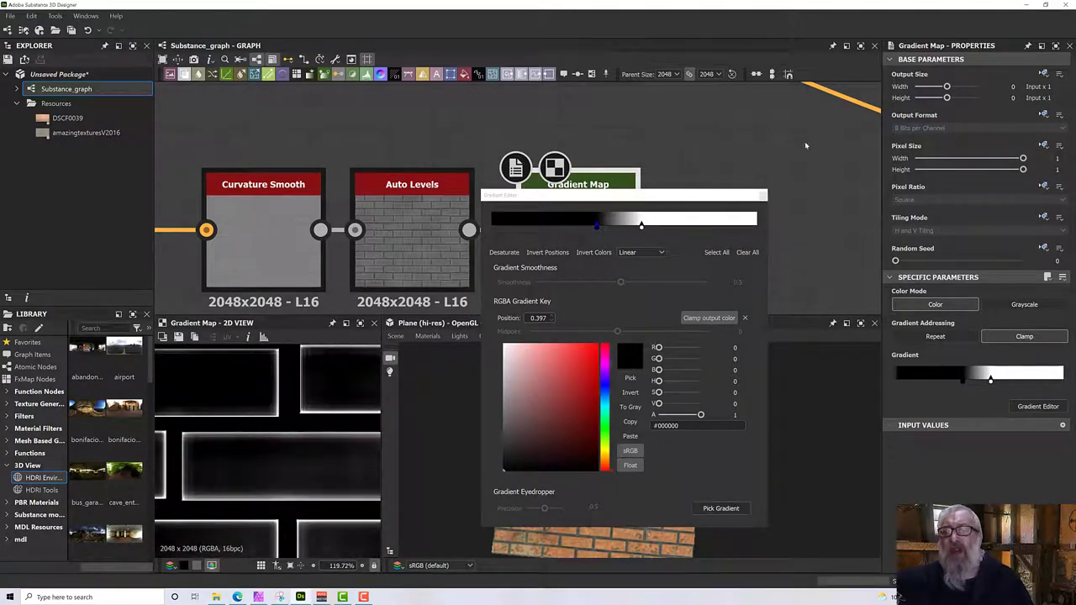
# - Close the gradient editor and zoom out to show the surrounding nodes
pyautogui.click(762, 196)
pyautogui.scroll(-5, 602, 263)
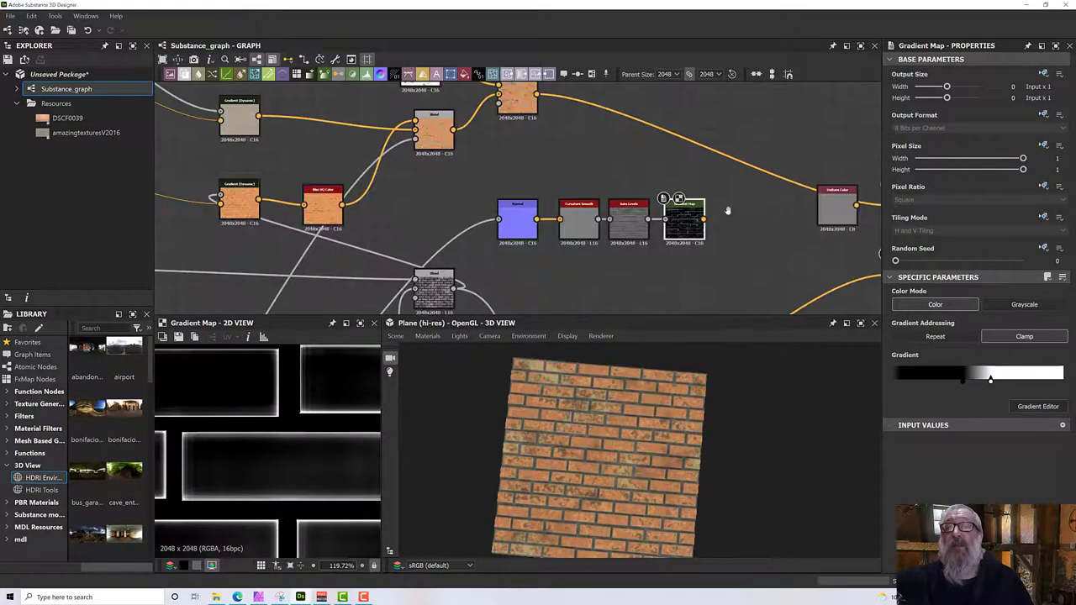
pyautogui.moveTo(584, 219); pyautogui.dragTo(587, 241, button='middle')
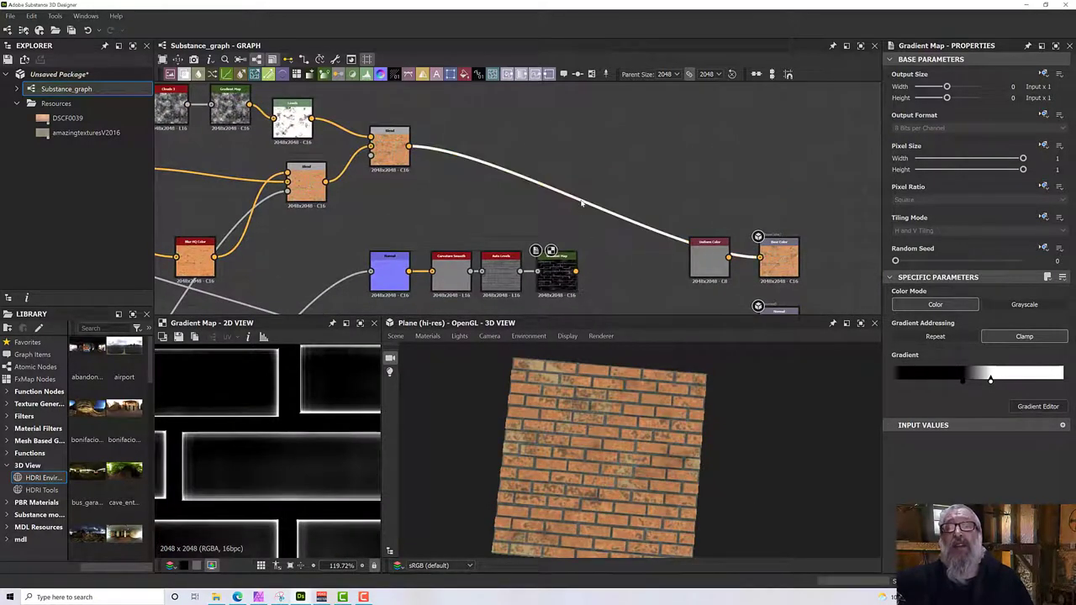
pyautogui.press('space')
# - Insert a Blend node on the wire, feed it the Gradient Map, and set opacity 0.24
pyautogui.write('blend')
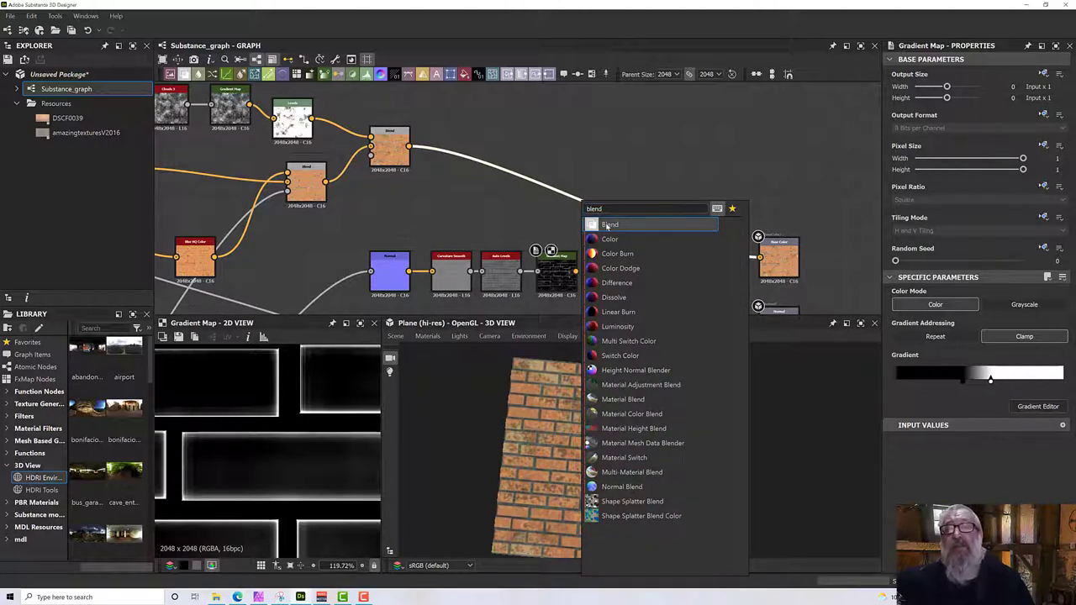
pyautogui.click(609, 224)
pyautogui.moveTo(568, 228); pyautogui.dragTo(600, 189, button='middle')
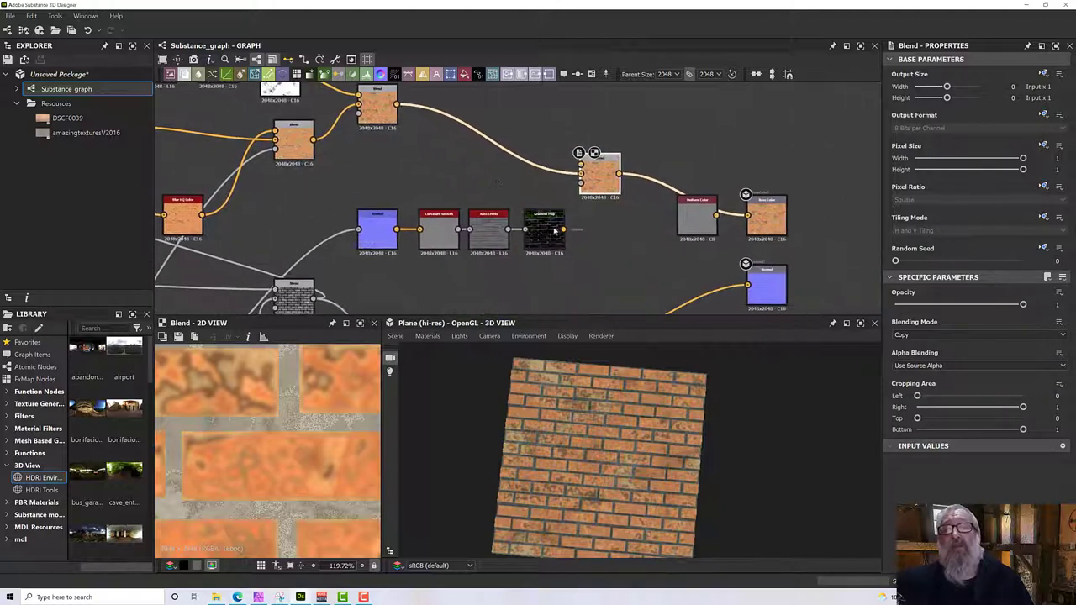
pyautogui.moveTo(602, 233); pyautogui.dragTo(637, 264, button='middle')
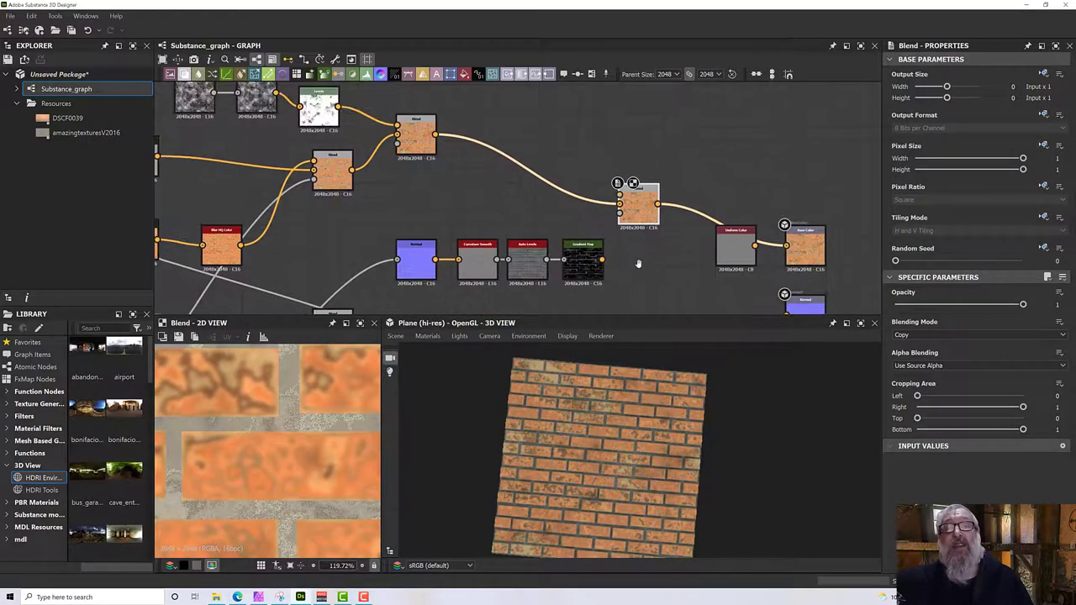
pyautogui.moveTo(602, 259); pyautogui.dragTo(622, 201)
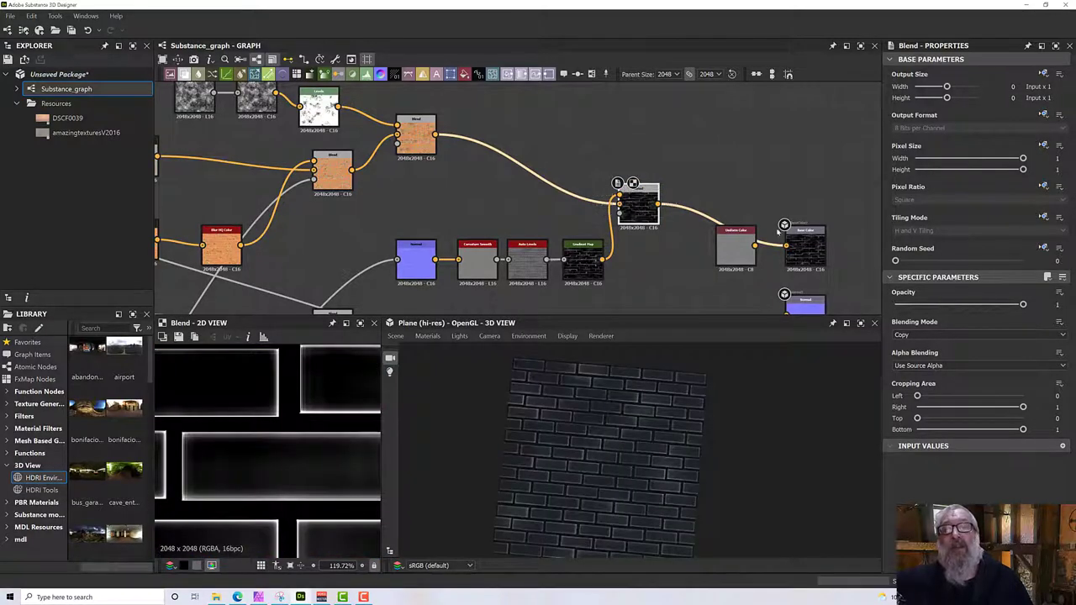
pyautogui.moveTo(1022, 304); pyautogui.dragTo(925, 305)
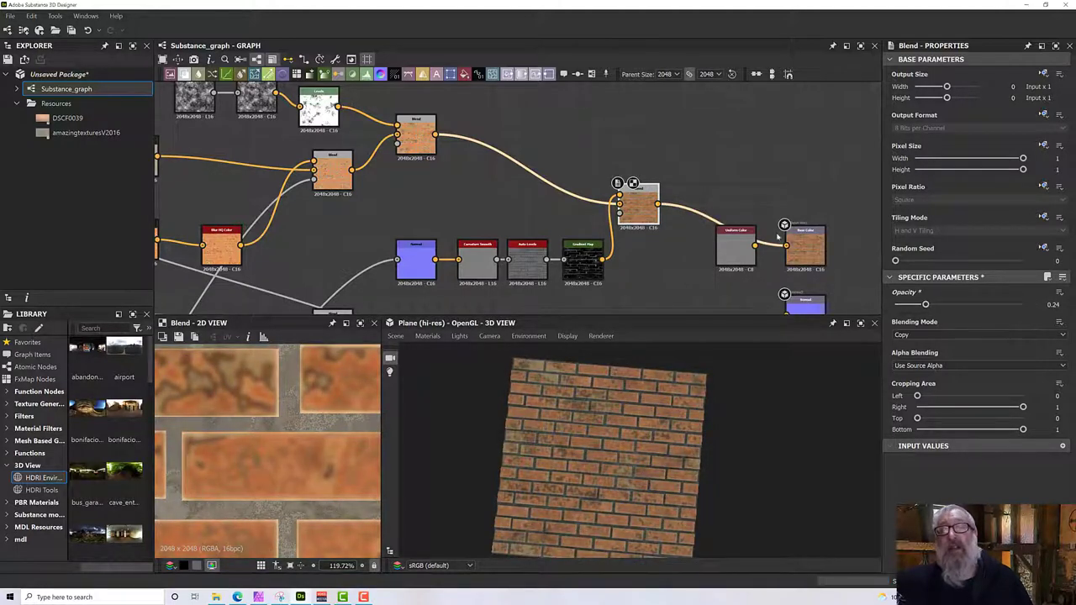
pyautogui.scroll(5, 645, 211)
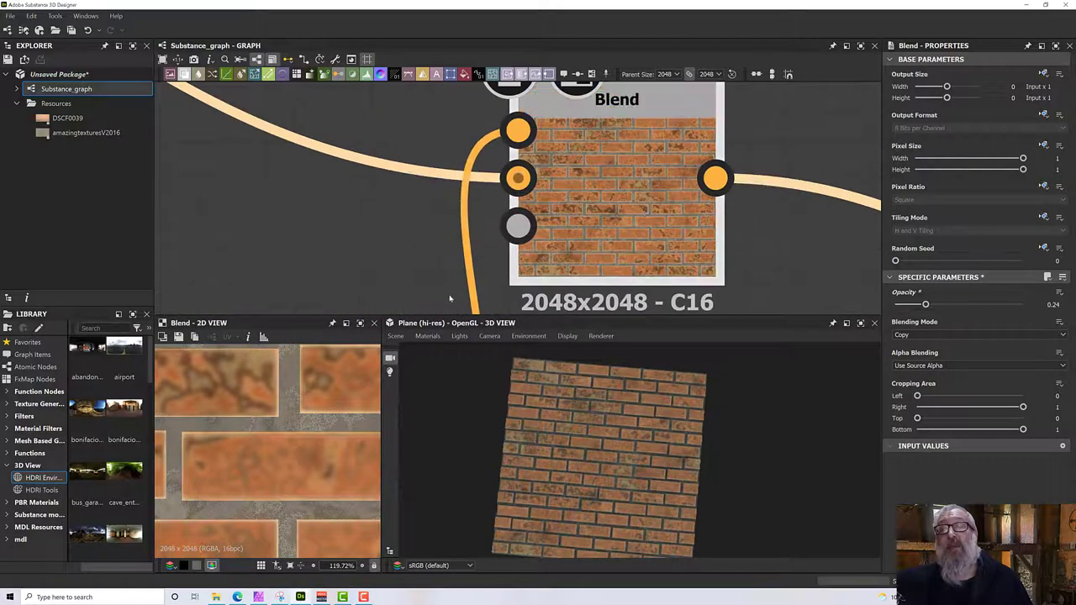
pyautogui.click(918, 337)
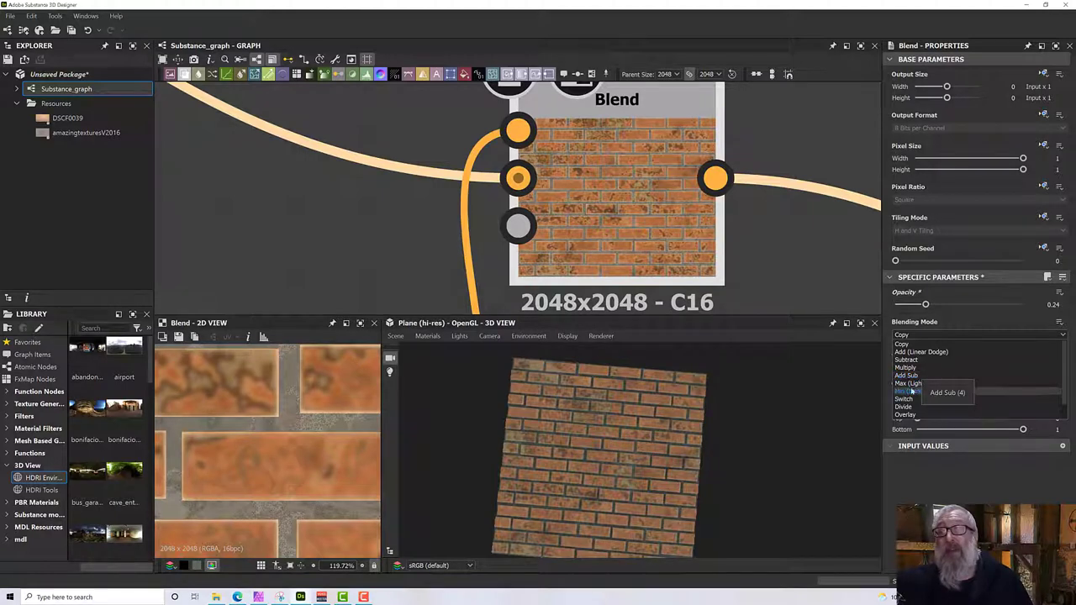
# - Switch the new Blend to Max (Lighten) and view the lightened bricks from a low angle
pyautogui.click(912, 383)
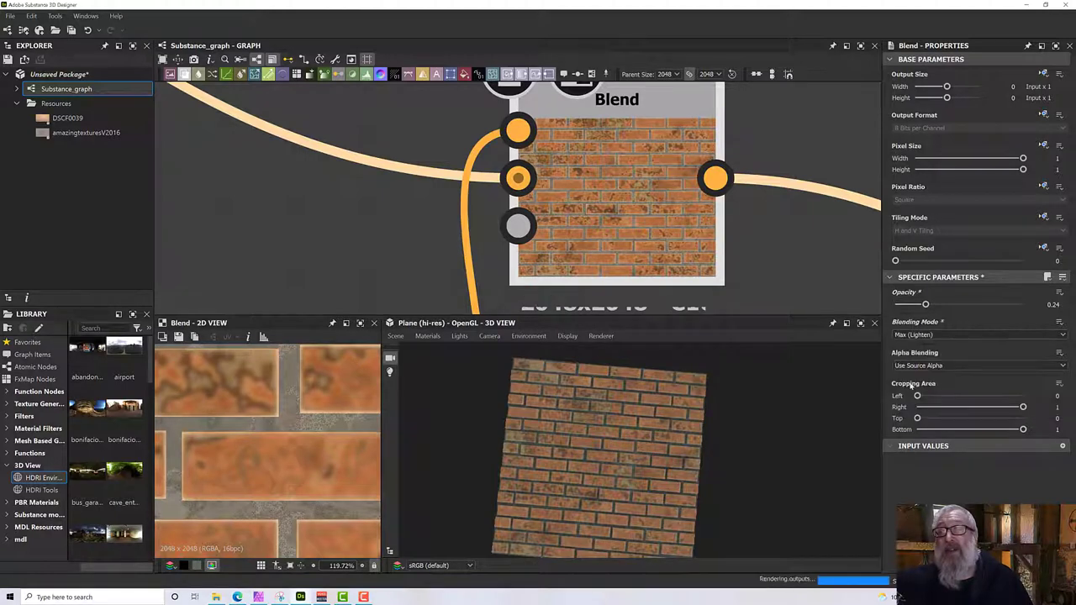
pyautogui.scroll(3, 572, 400)
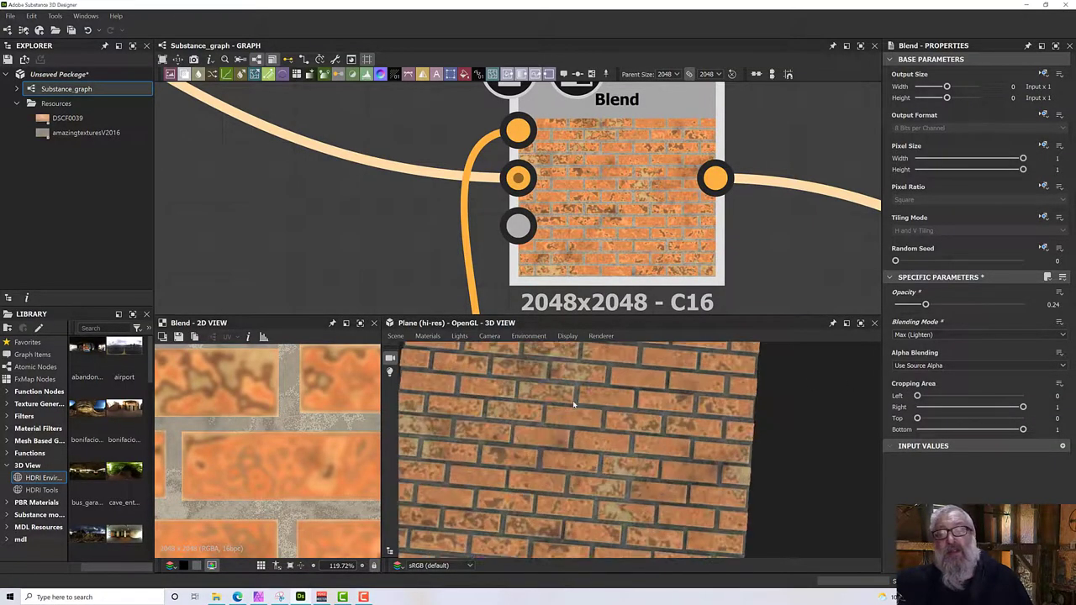
pyautogui.keyDown('alt'); pyautogui.moveTo(577, 409); pyautogui.dragTo(668, 388); pyautogui.keyUp('alt')
pyautogui.scroll(3, 668, 389)
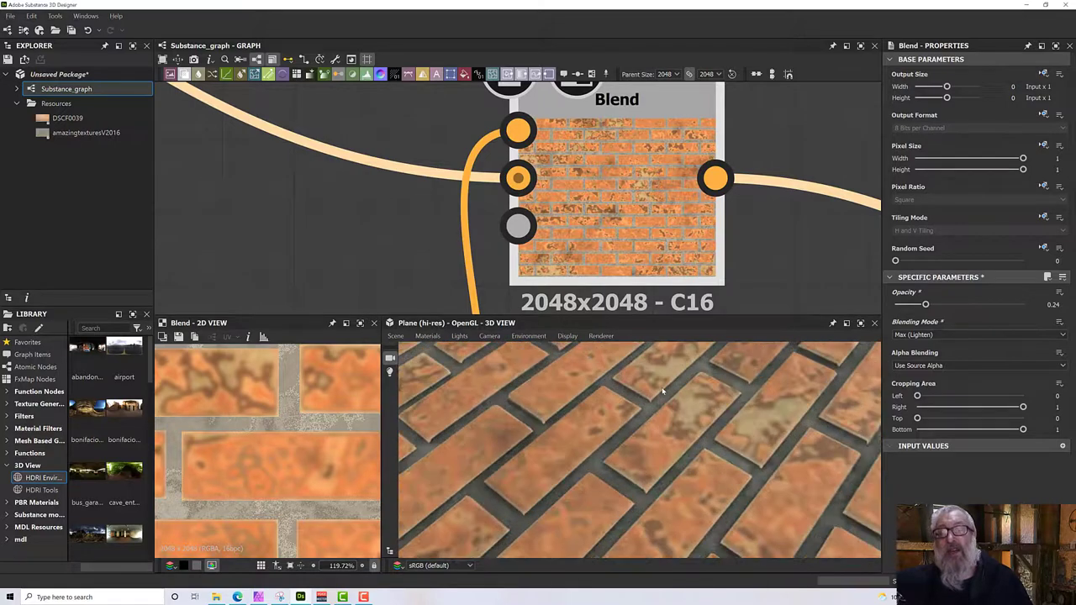
pyautogui.scroll(-2, 658, 388)
pyautogui.scroll(-2, 659, 391)
pyautogui.scroll(-8, 651, 264)
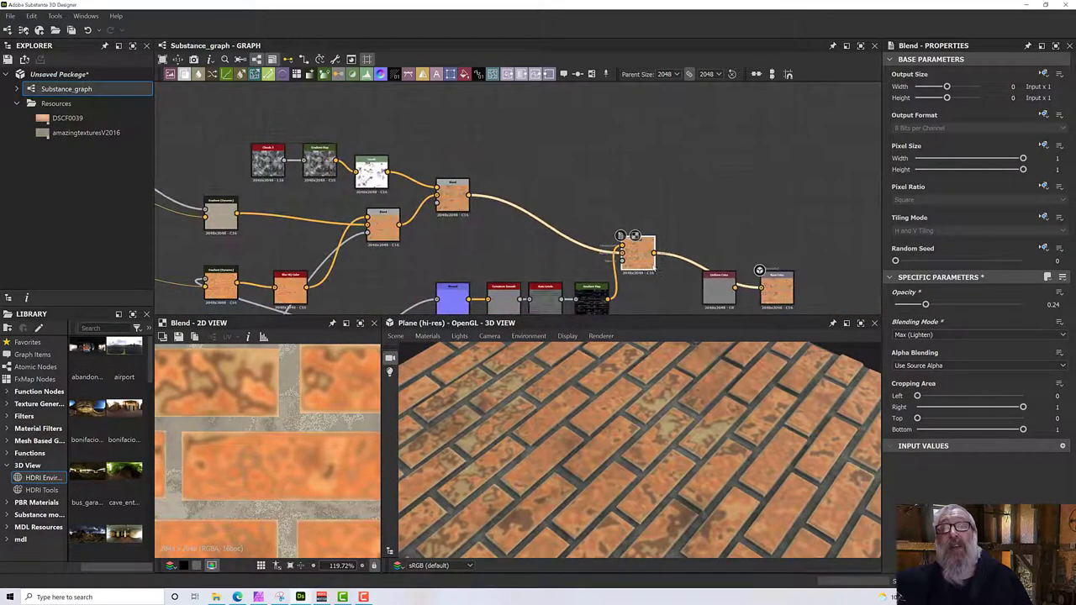
# - Compare the upper Blend node's settings with the new Blend's settings
pyautogui.click(450, 199)
pyautogui.click(644, 254)
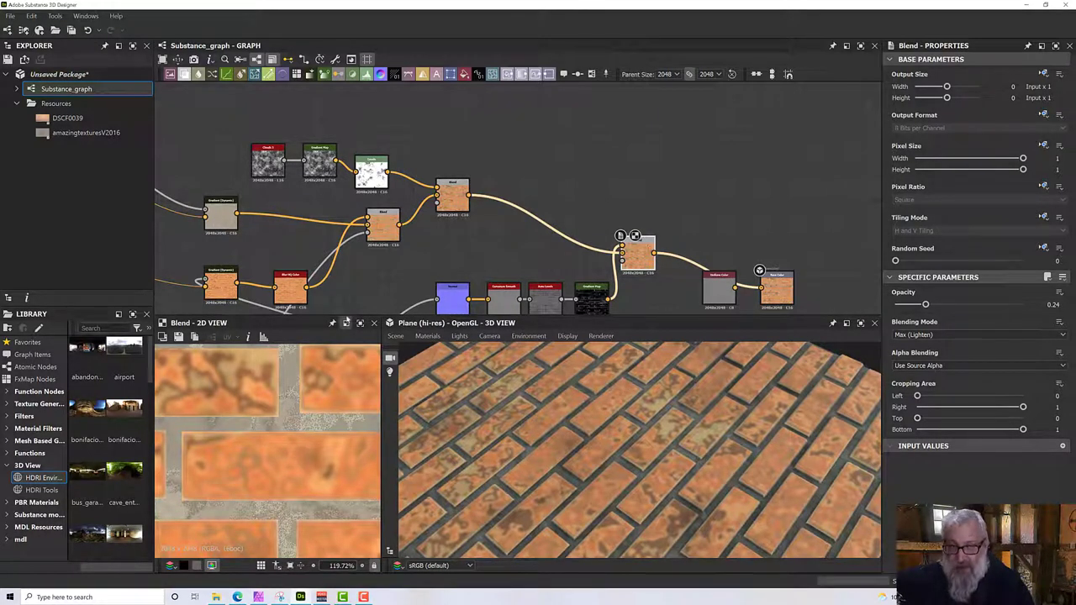
pyautogui.scroll(5, 624, 282)
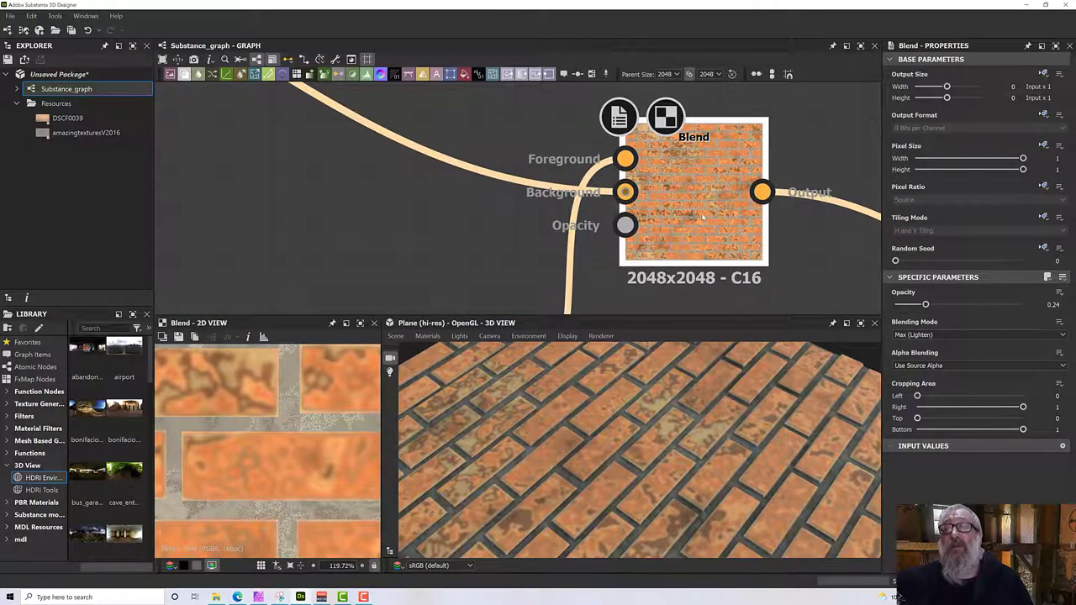
pyautogui.scroll(-5, 702, 217)
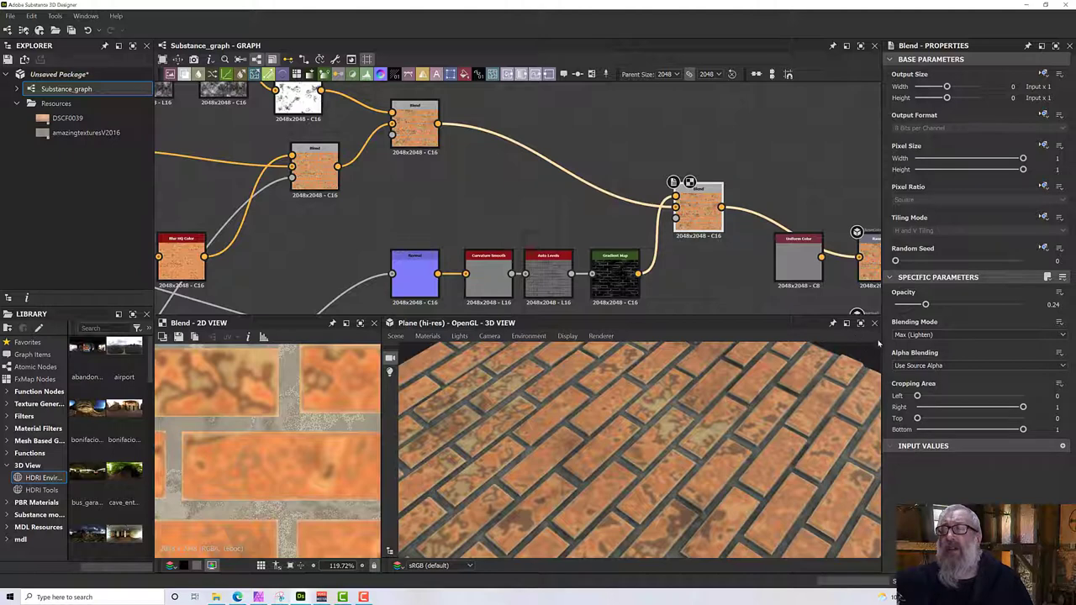
pyautogui.moveTo(925, 304); pyautogui.dragTo(1038, 307)
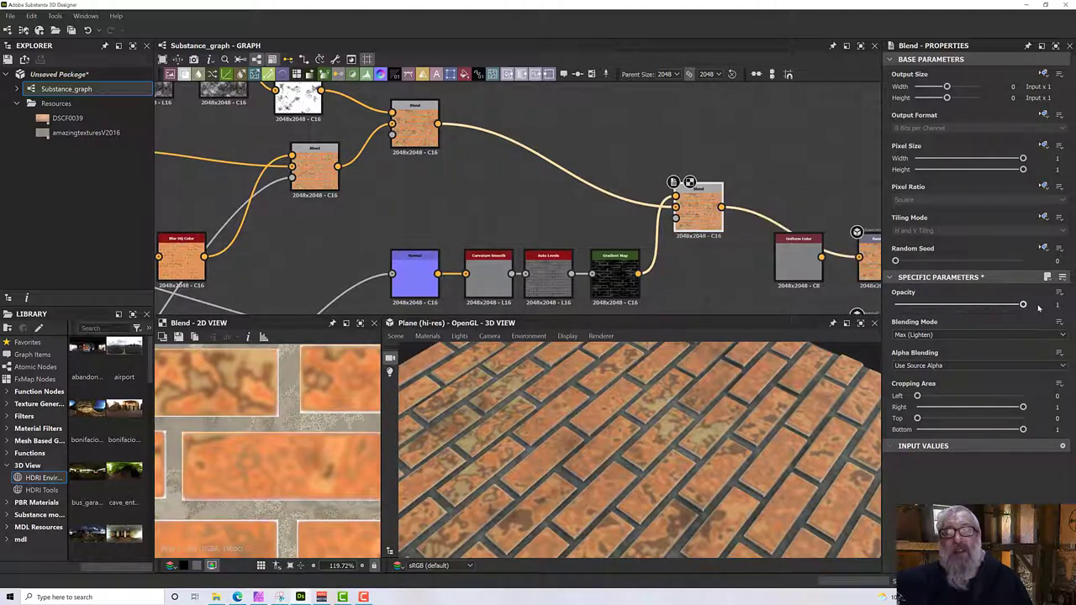
pyautogui.scroll(6, 320, 420)
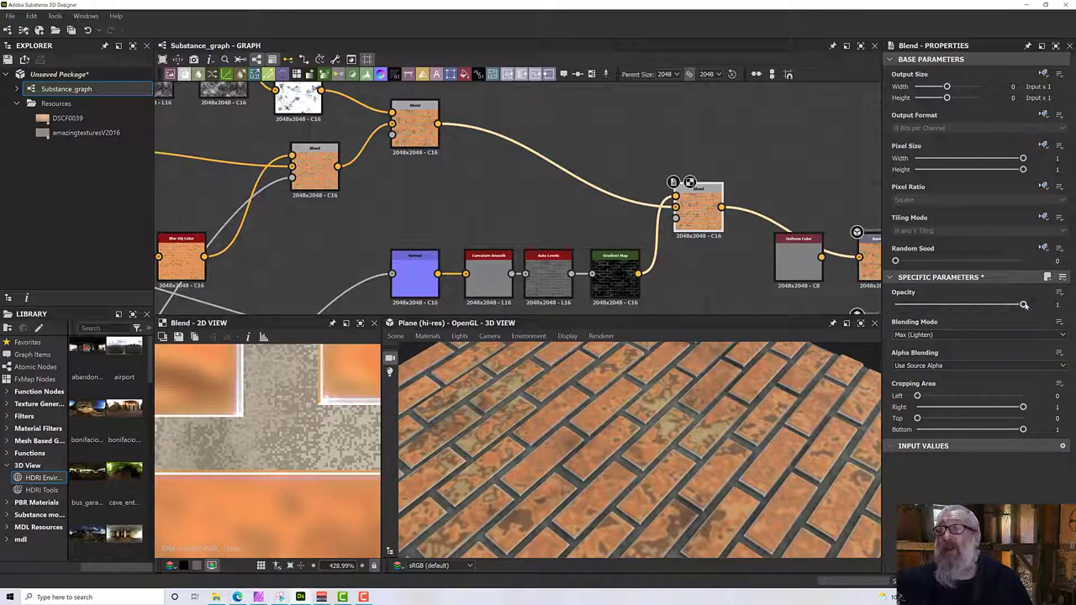
pyautogui.moveTo(1023, 305); pyautogui.dragTo(950, 311)
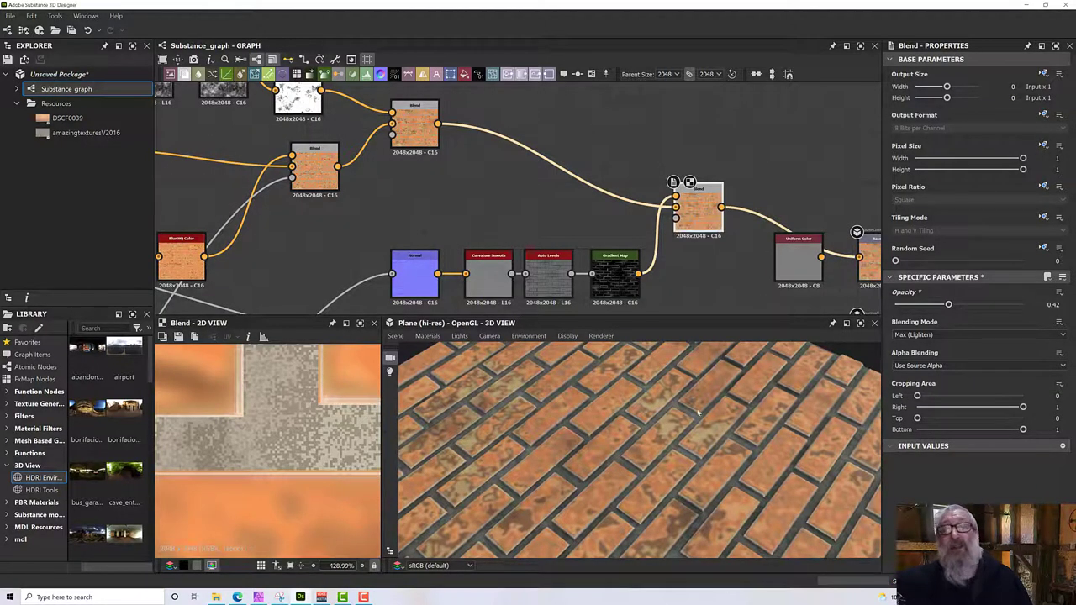
pyautogui.scroll(10, 626, 462)
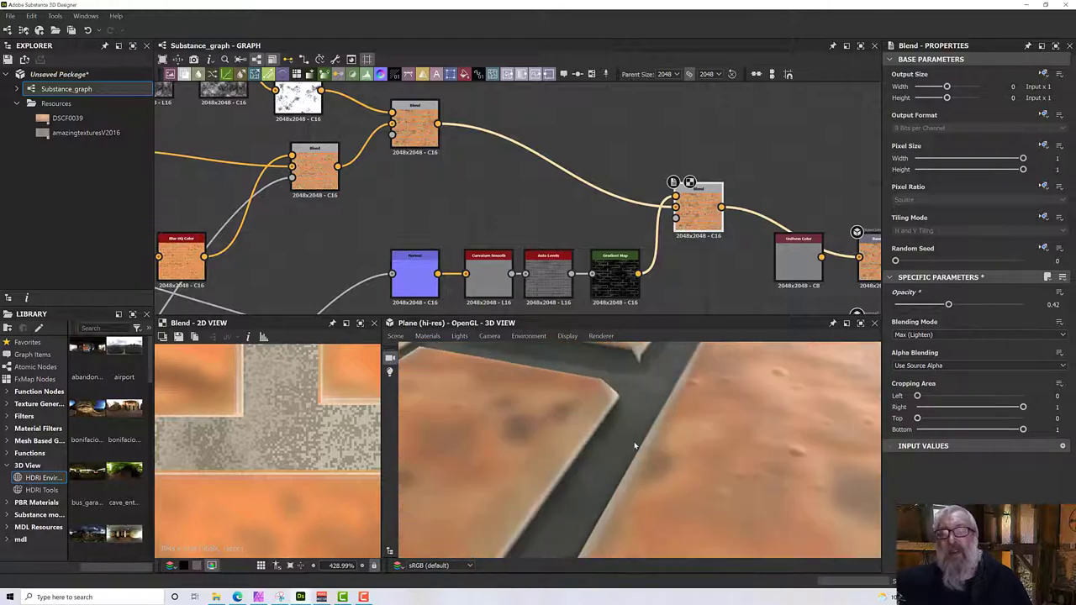
pyautogui.scroll(-3, 617, 447)
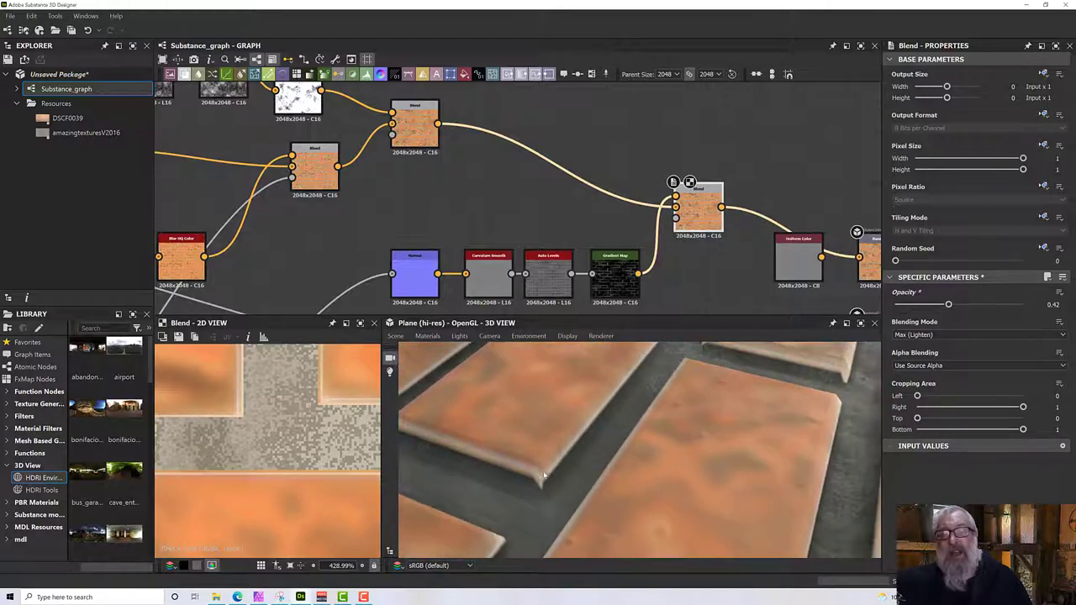
pyautogui.scroll(-5, 557, 466)
pyautogui.scroll(3, 560, 465)
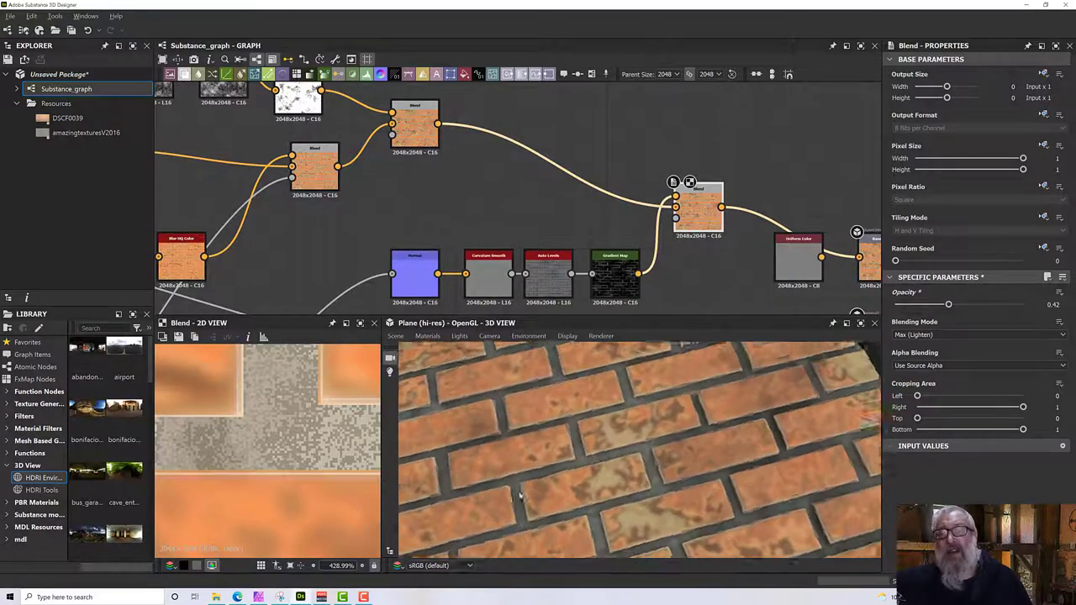
pyautogui.moveTo(562, 463); pyautogui.dragTo(511, 459)
pyautogui.scroll(-3, 568, 438)
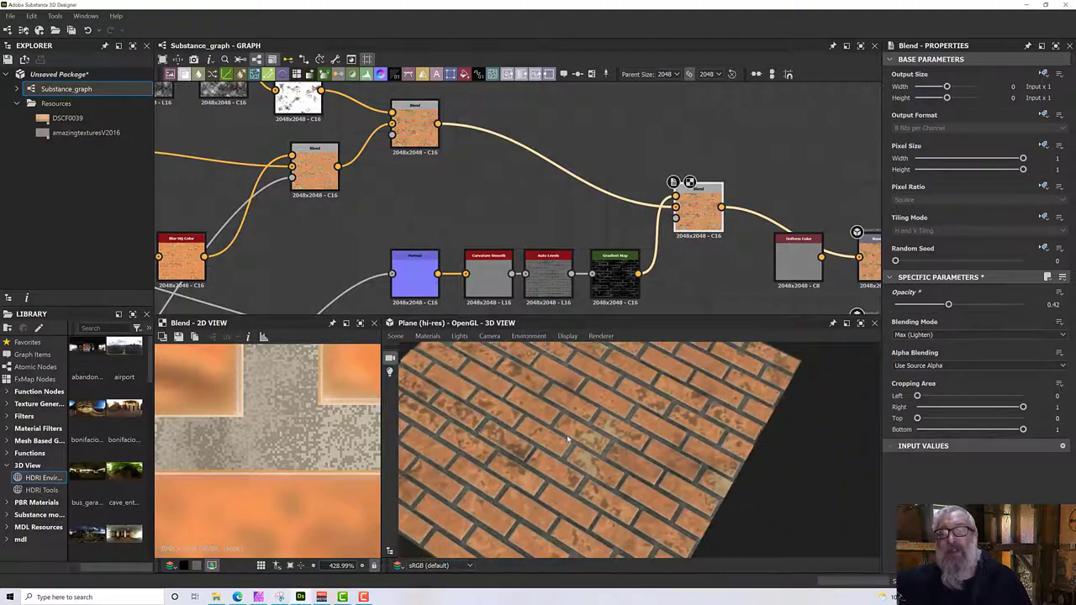
pyautogui.moveTo(568, 438)
pyautogui.mouseDown()
pyautogui.moveTo(590, 451)
pyautogui.moveTo(575, 441)
pyautogui.moveTo(588, 434)
pyautogui.mouseUp()
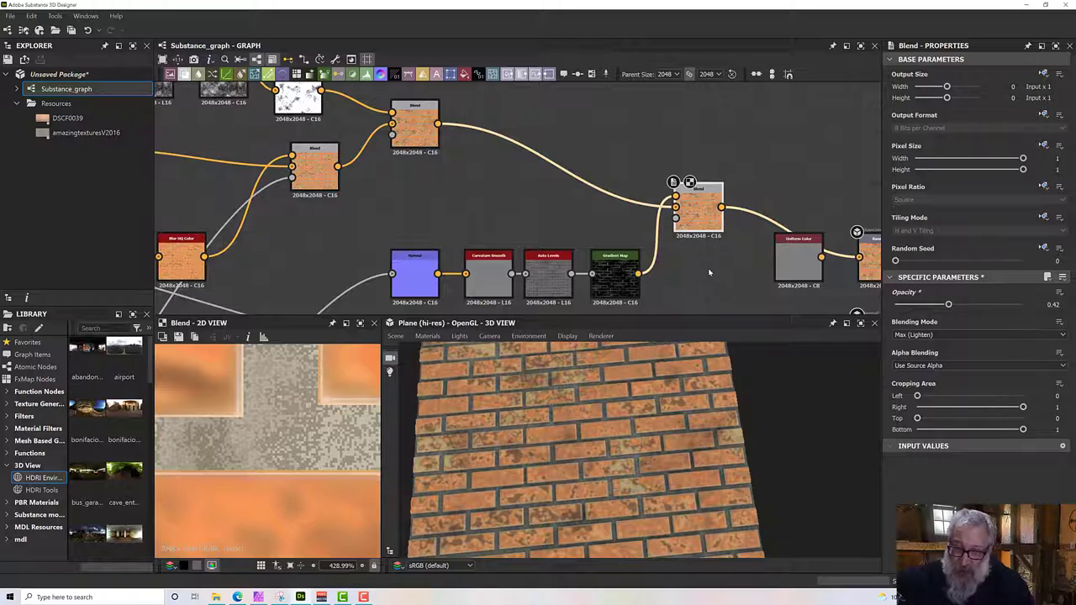
# - Zoom in and orbit the brick plane to a low oblique angle to inspect the edges
pyautogui.scroll(3, 665, 274)
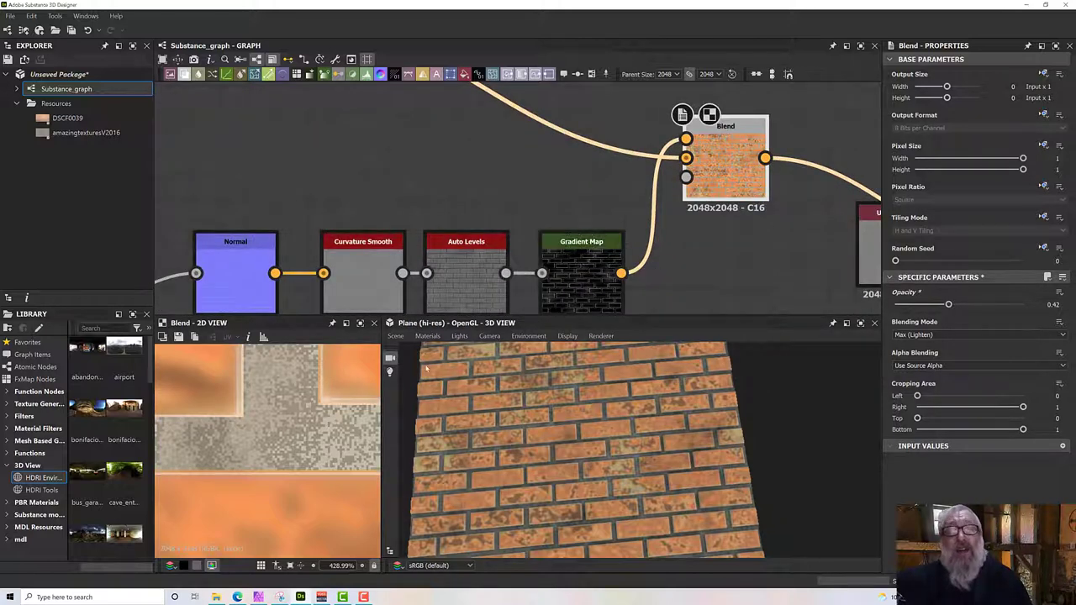
pyautogui.scroll(1, 609, 252)
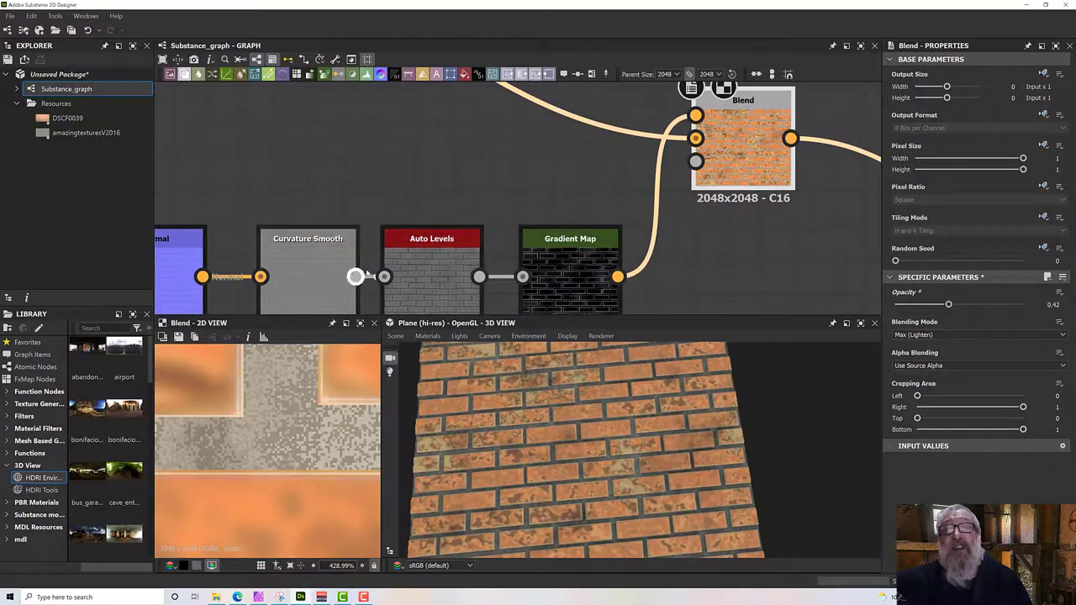
pyautogui.moveTo(530, 370); pyautogui.dragTo(559, 427)
pyautogui.scroll(5, 559, 427)
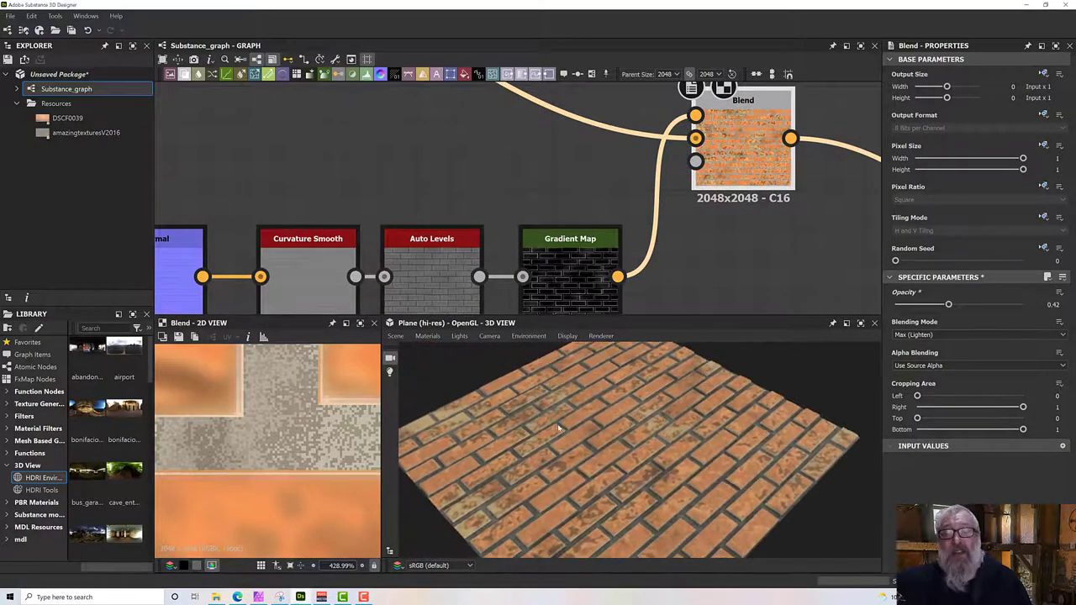
pyautogui.scroll(5, 548, 419)
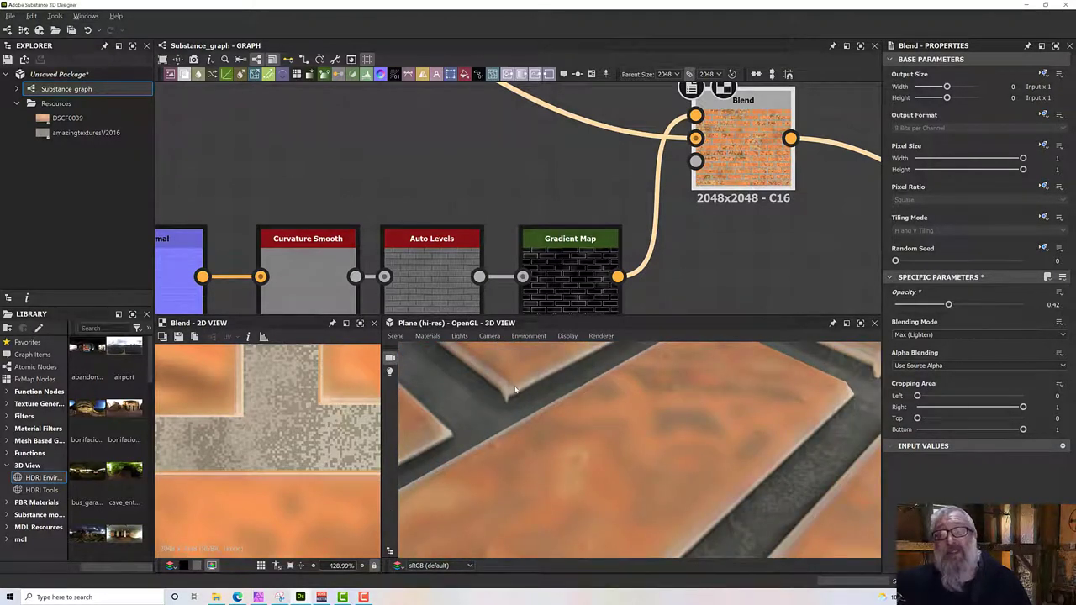
pyautogui.moveTo(515, 389); pyautogui.dragTo(561, 408)
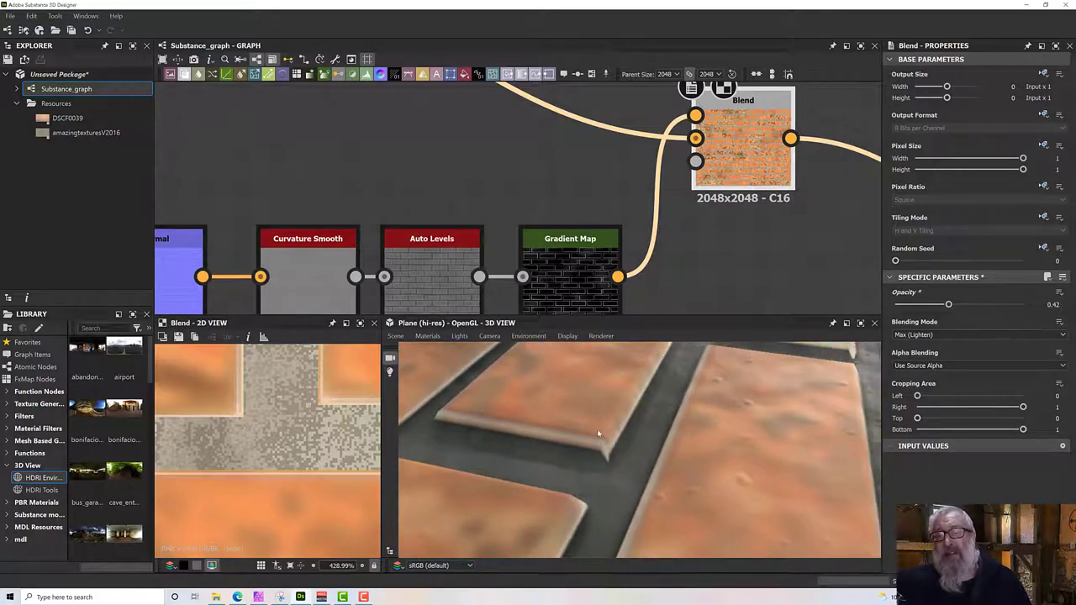
# - Move the Normal, Curvature Smooth, Auto Levels and Gradient Map chain left
pyautogui.moveTo(702, 250)
pyautogui.mouseDown(button='middle')
pyautogui.moveTo(691, 269)
pyautogui.moveTo(629, 270)
pyautogui.moveTo(719, 251)
pyautogui.mouseUp(button='middle')
pyautogui.click(577, 256)
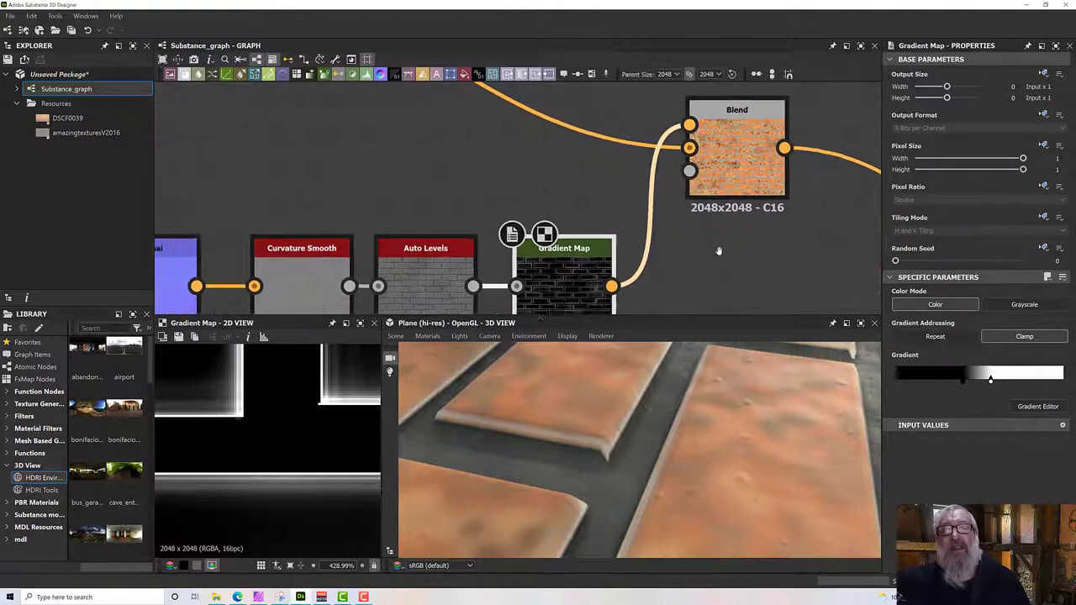
pyautogui.scroll(-3, 718, 250)
pyautogui.moveTo(460, 223); pyautogui.dragTo(546, 269)
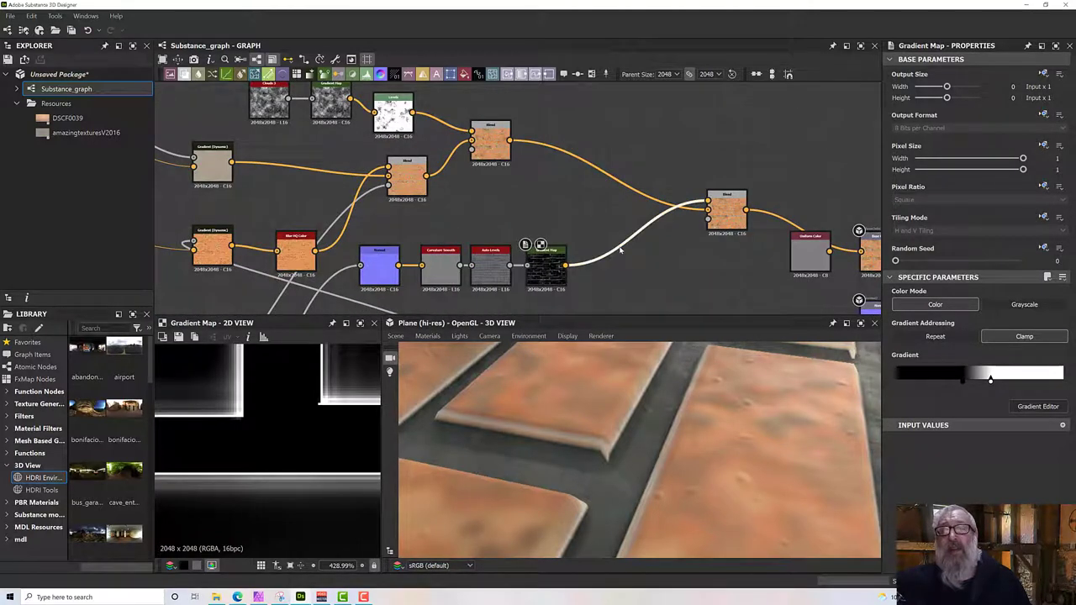
# - Insert a Blur HQ Color node between Gradient Map and Blend with intensity 0.91
pyautogui.press('space')
pyautogui.write('blur')
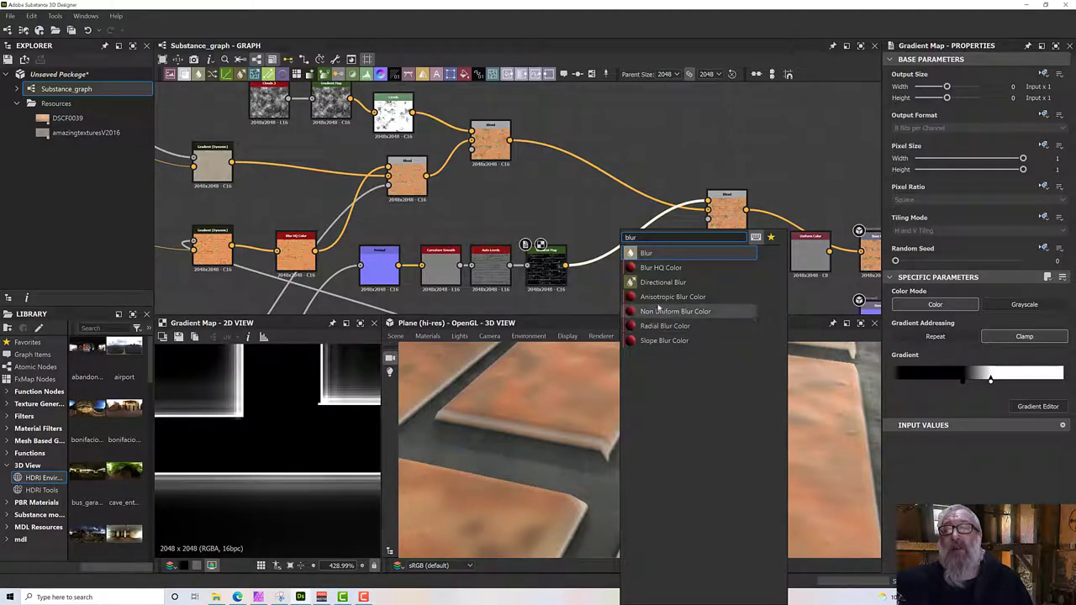
pyautogui.click(650, 271)
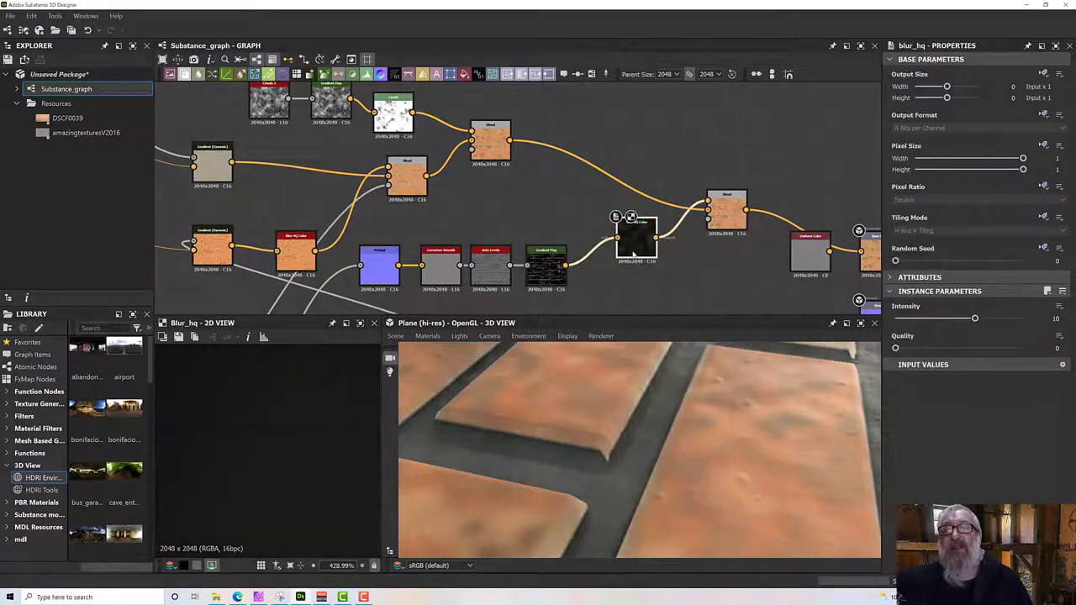
pyautogui.moveTo(639, 243); pyautogui.dragTo(617, 256)
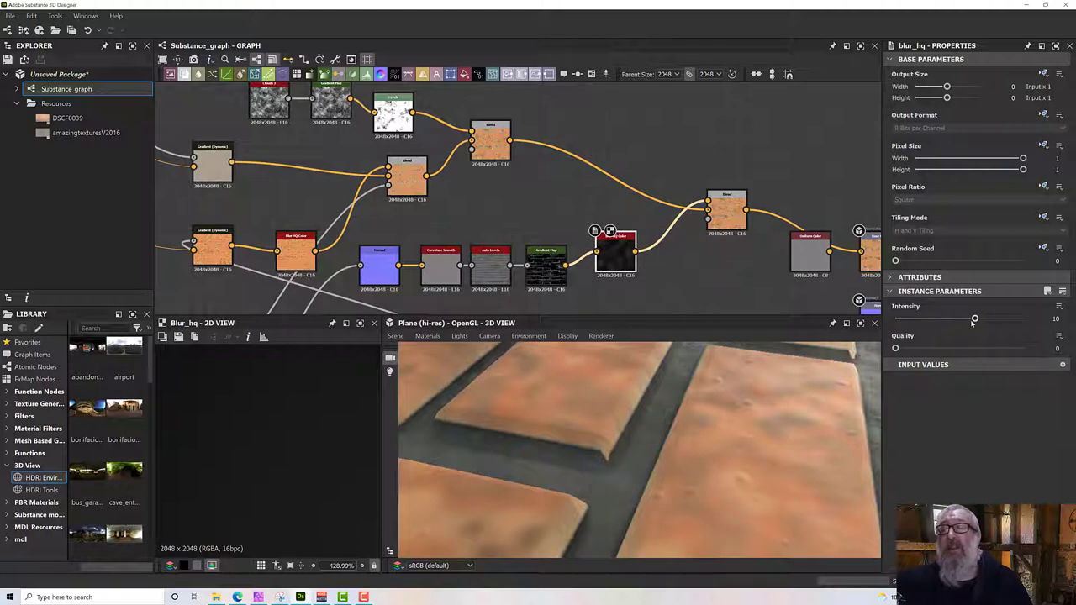
pyautogui.moveTo(975, 318); pyautogui.dragTo(1027, 348)
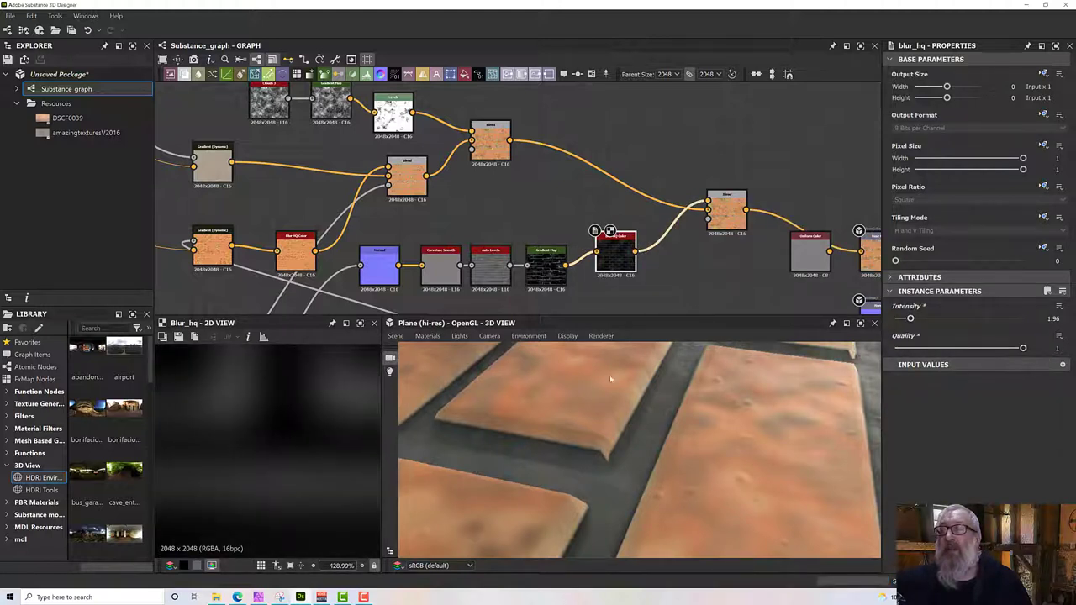
pyautogui.scroll(-8, 315, 416)
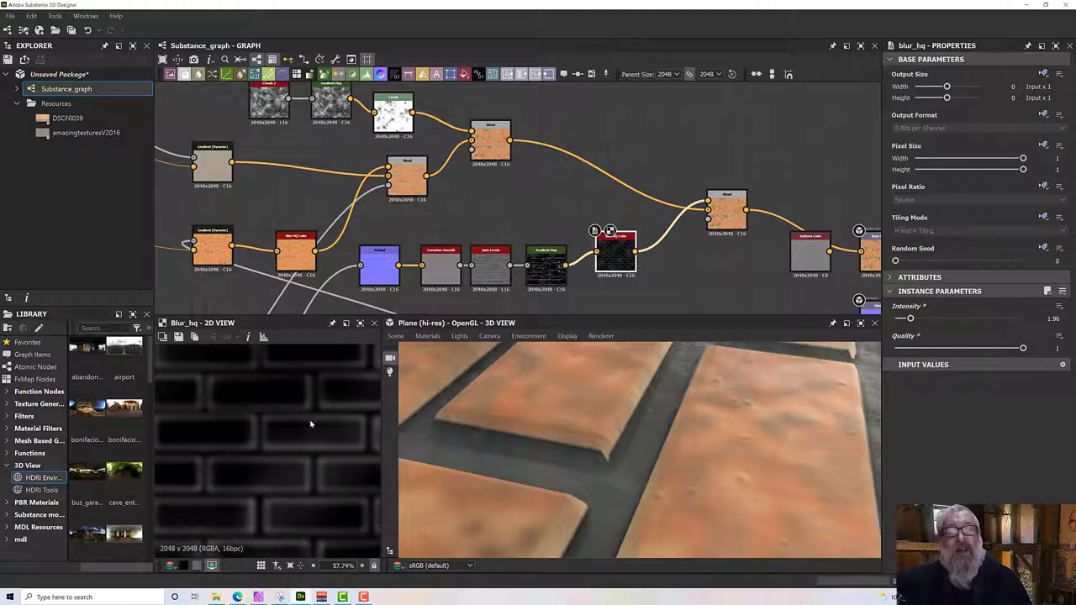
pyautogui.moveTo(623, 452); pyautogui.dragTo(781, 396)
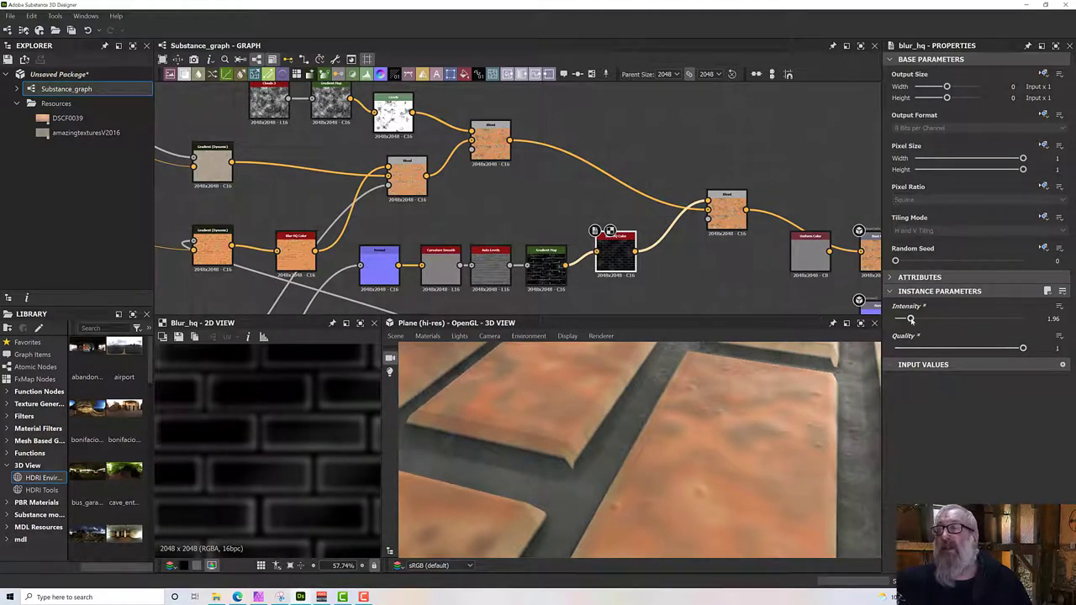
pyautogui.moveTo(910, 319); pyautogui.dragTo(902, 324)
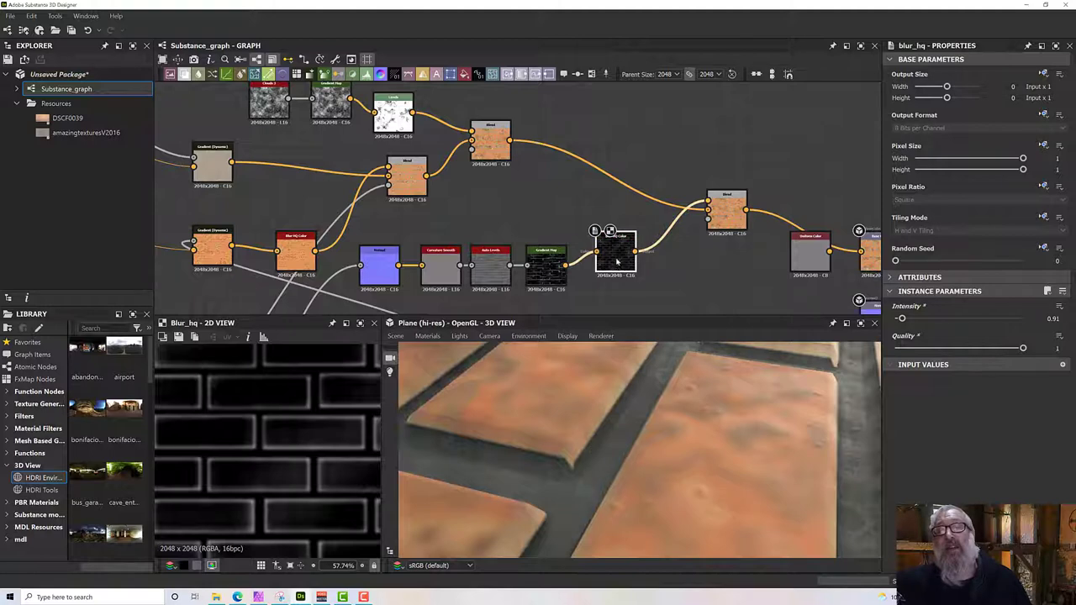
pyautogui.scroll(6, 617, 261)
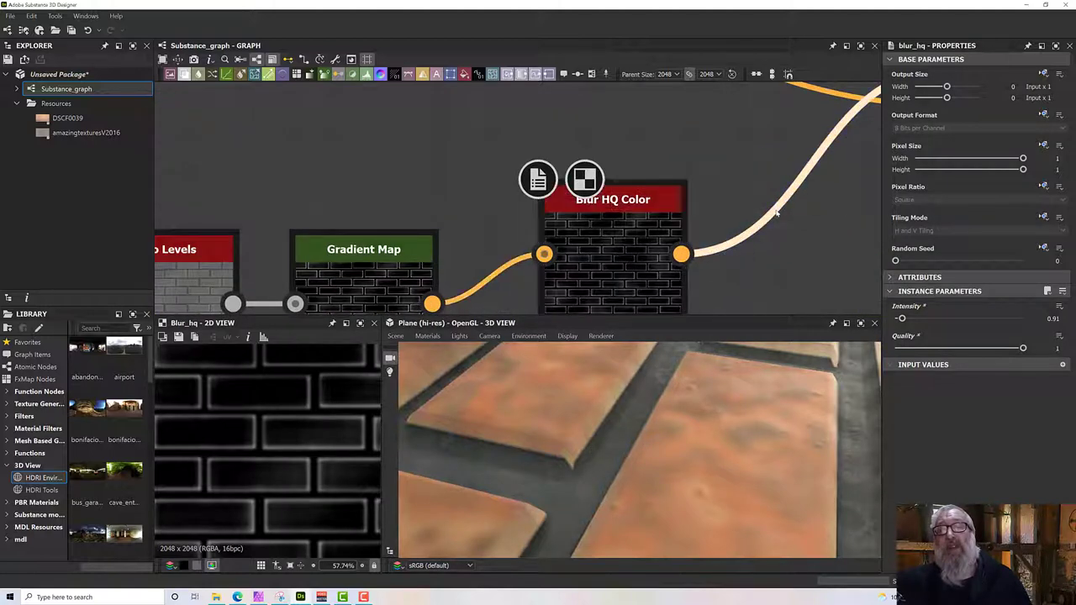
pyautogui.press('space')
pyautogui.write('auto')
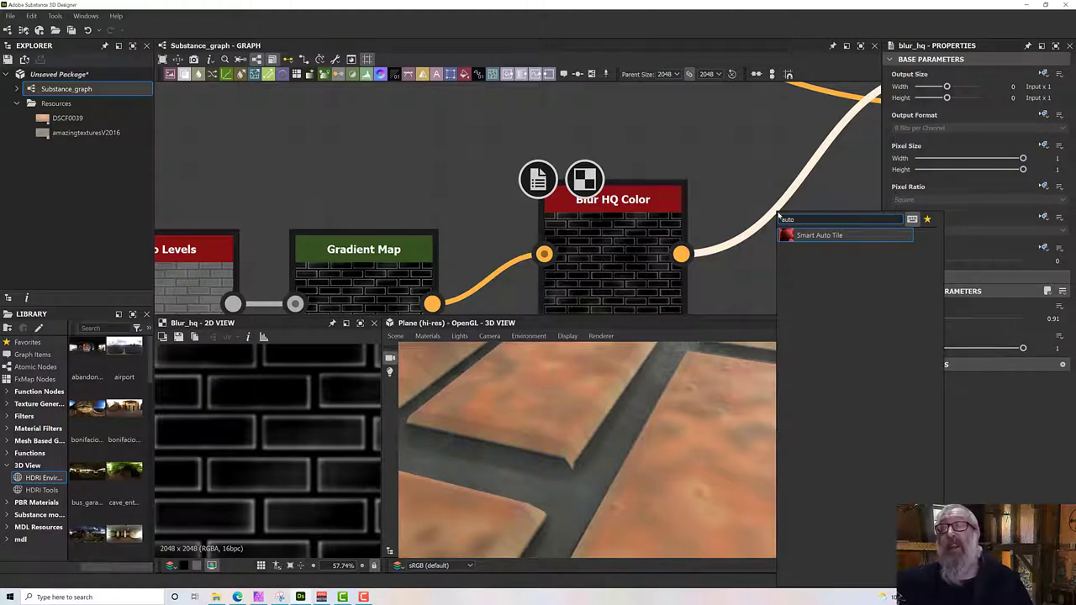
pyautogui.press('BackSpace')
pyautogui.press('BackSpace')
pyautogui.press('BackSpace')
pyautogui.press('BackSpace')
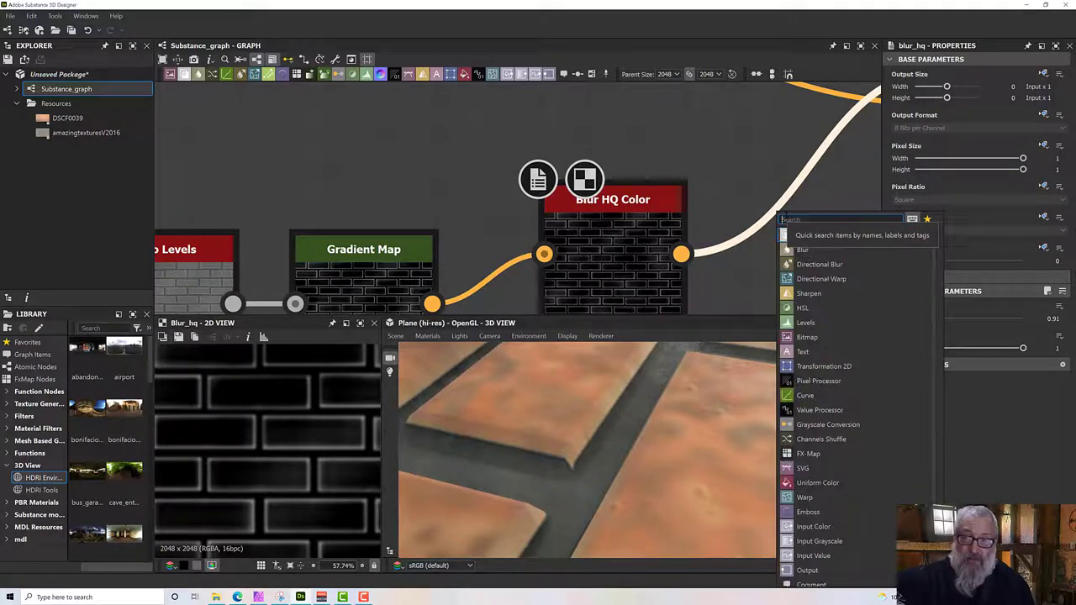
pyautogui.press('Escape')
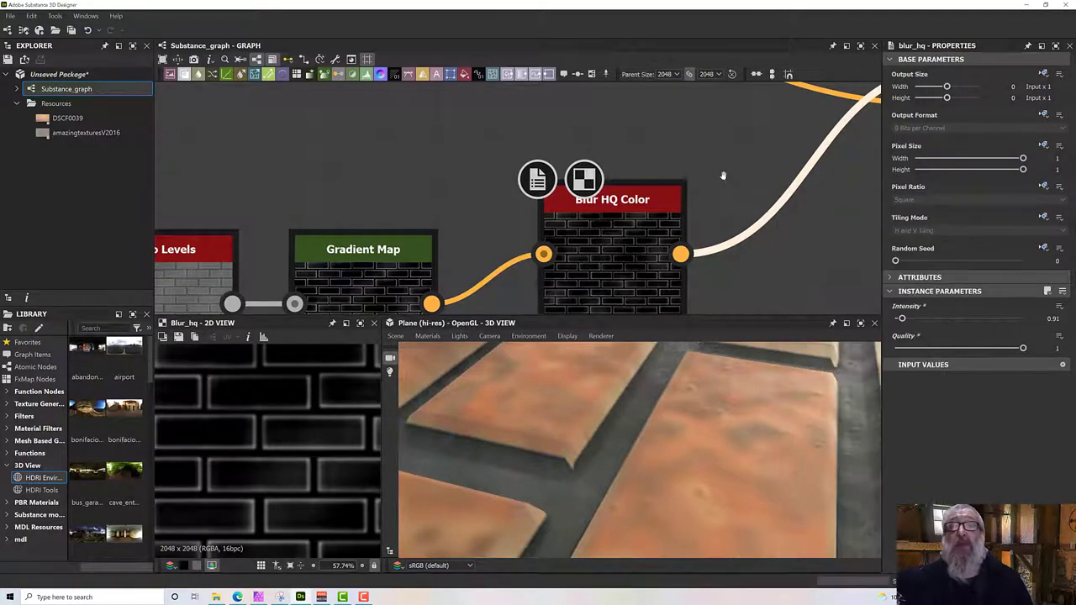
pyautogui.scroll(-2, 721, 178)
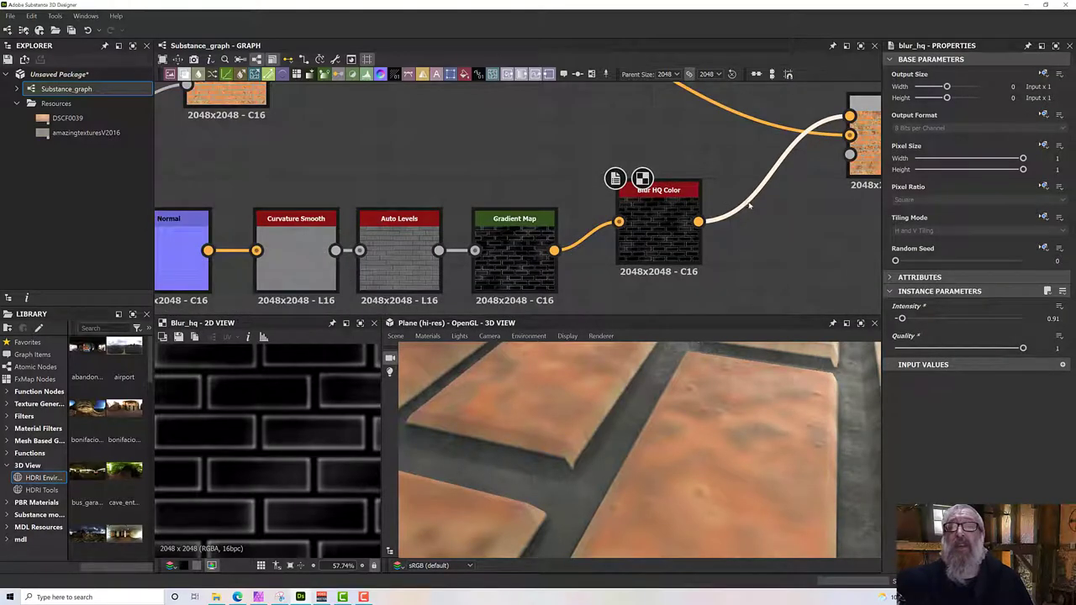
# - Add a Levels node after Blur HQ Color, lined up with the chain
pyautogui.moveTo(671, 193); pyautogui.dragTo(644, 218)
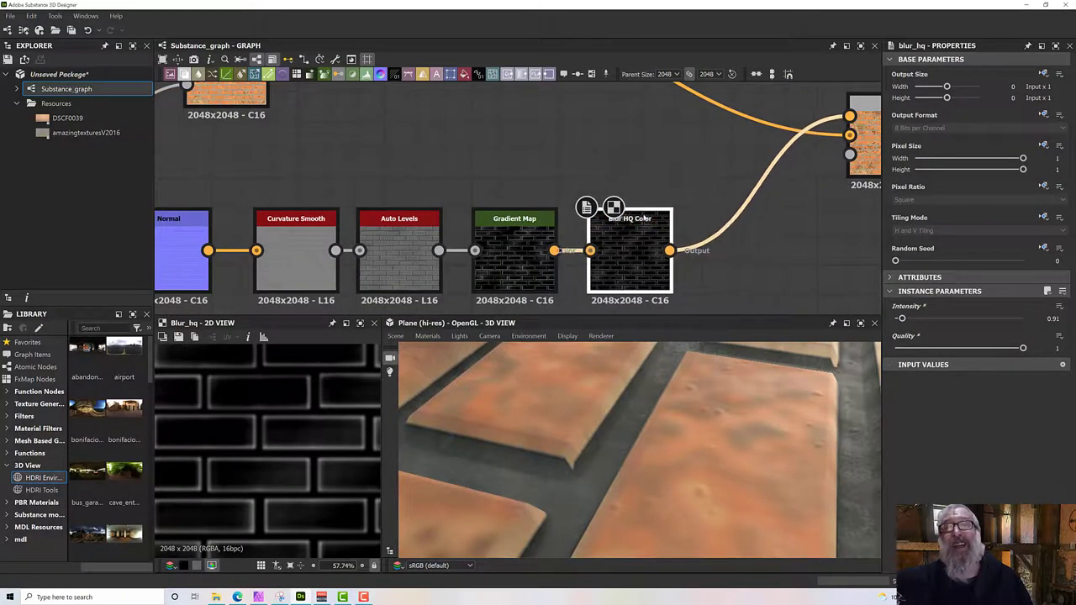
pyautogui.click(743, 209)
pyautogui.press('space')
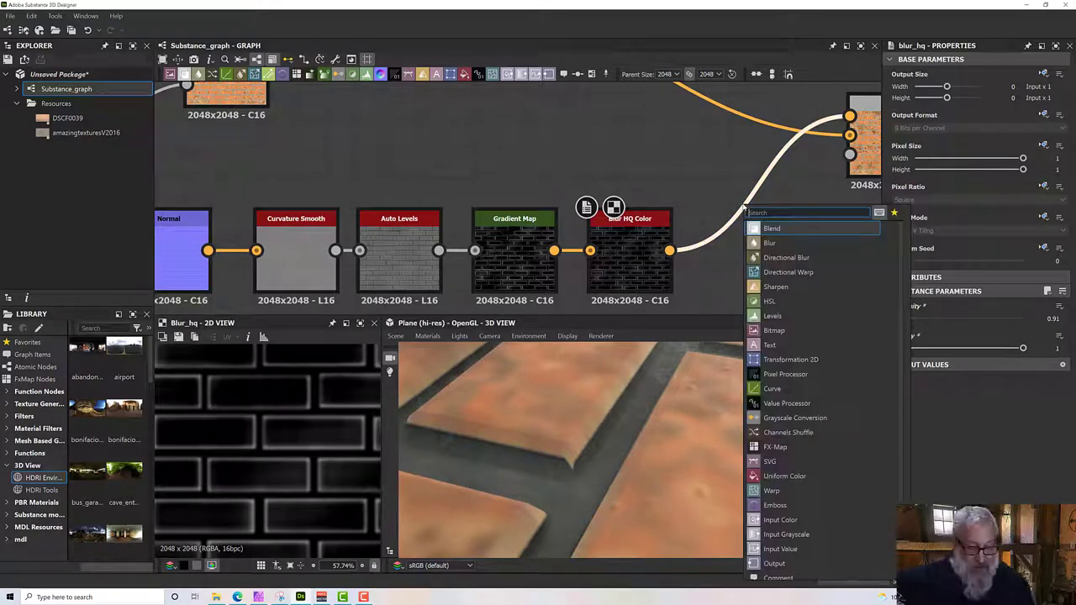
pyautogui.write('leve')
pyautogui.click(771, 228)
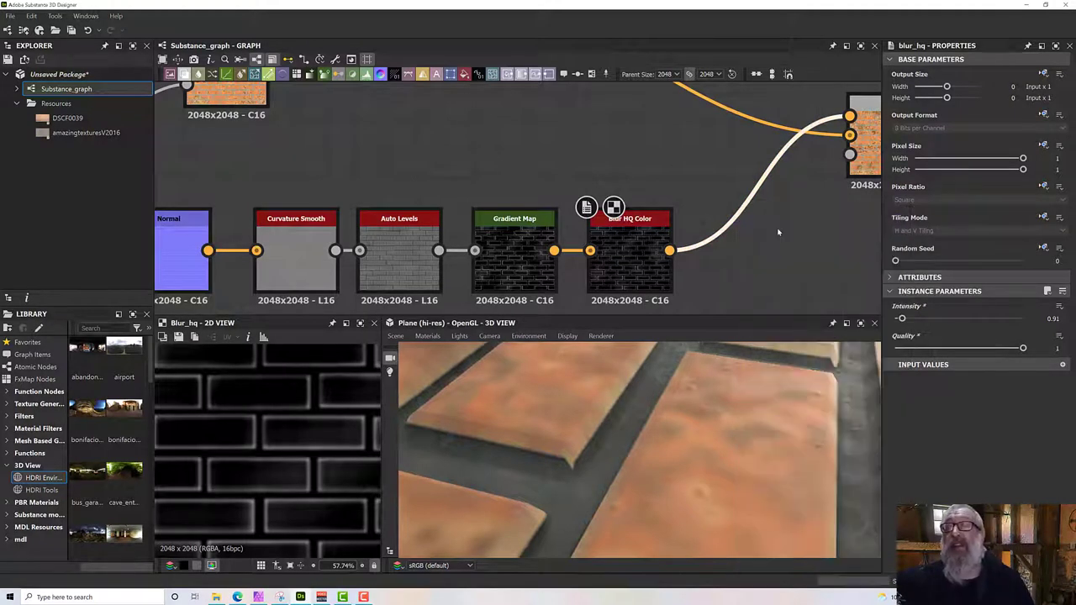
pyautogui.moveTo(756, 212); pyautogui.dragTo(741, 265)
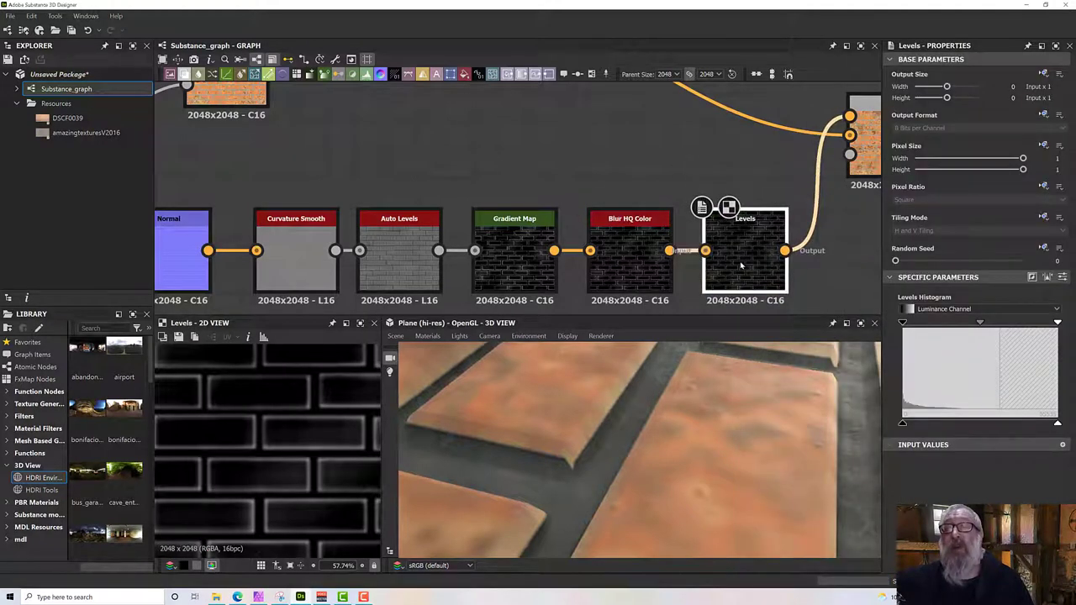
pyautogui.moveTo(740, 266); pyautogui.dragTo(712, 247, button='middle')
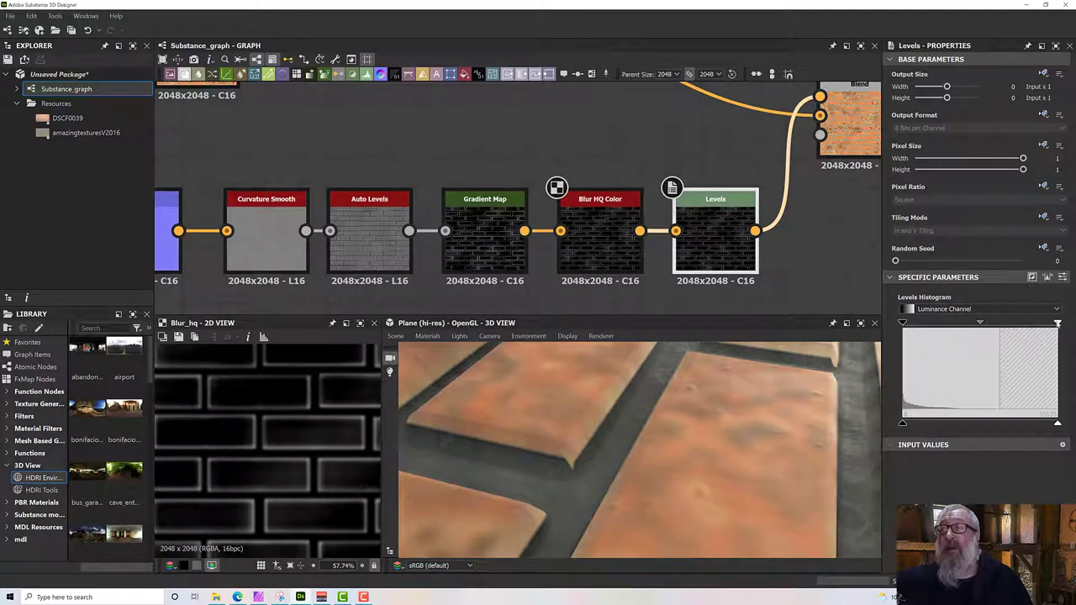
# - Lower the Levels white input to brighten the edge mask, then view the whole plane
pyautogui.moveTo(1057, 323); pyautogui.dragTo(941, 330)
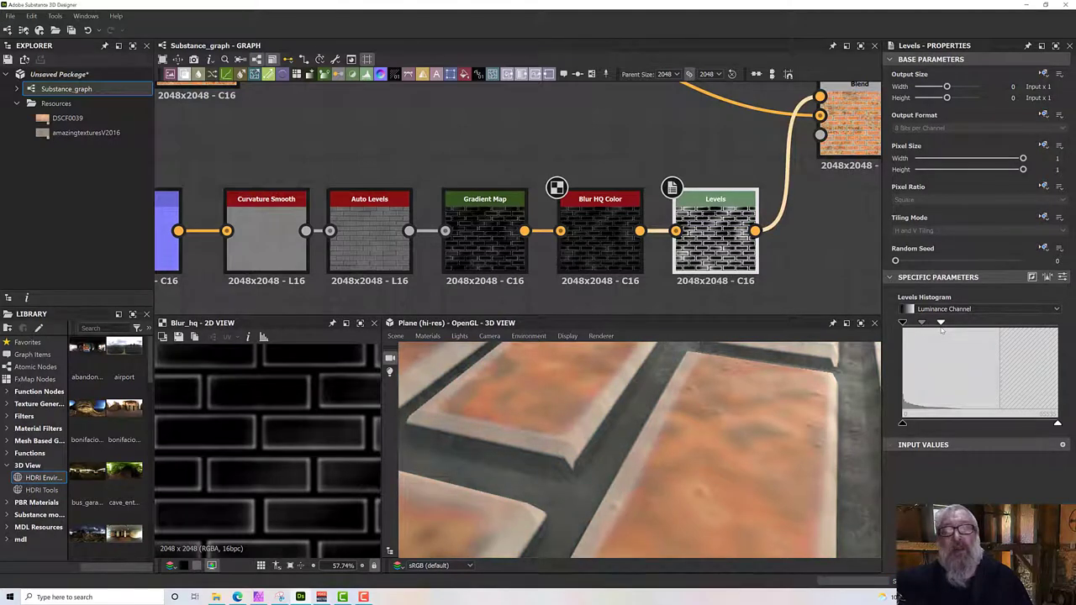
pyautogui.moveTo(941, 329); pyautogui.dragTo(950, 330)
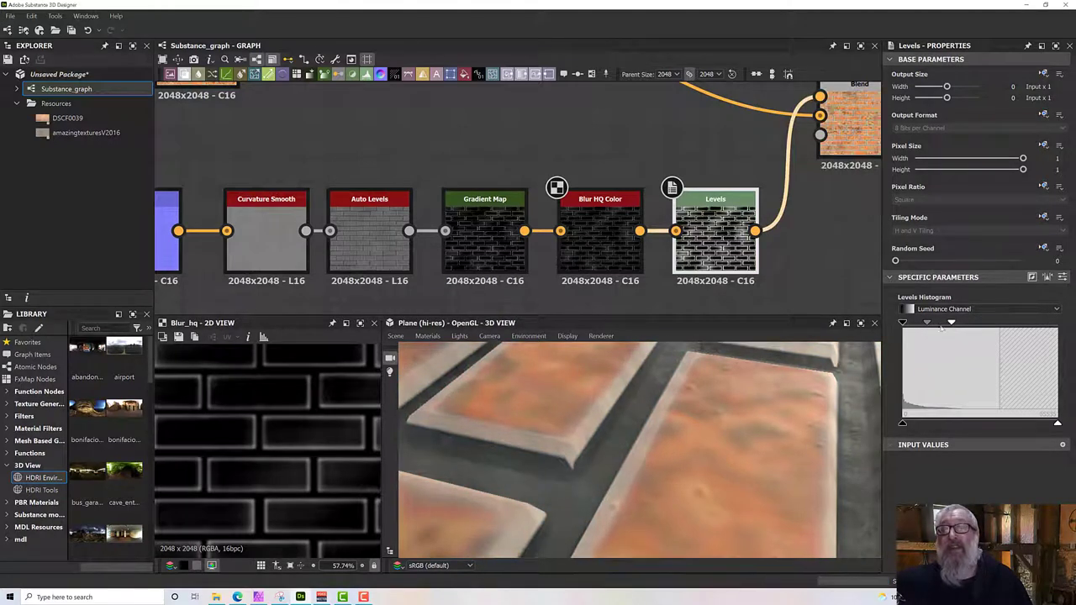
pyautogui.scroll(-5, 559, 410)
pyautogui.moveTo(559, 410); pyautogui.dragTo(516, 465)
# - Add a Grunge Map 014 node and place it above the Levels chain
pyautogui.scroll(-5, 616, 249)
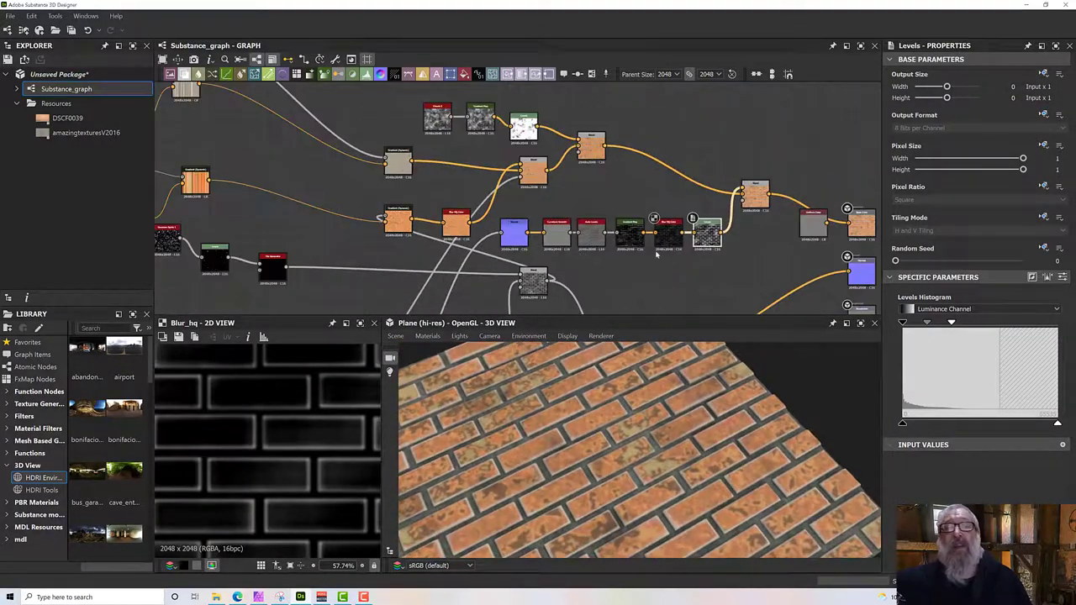
pyautogui.scroll(6, 755, 198)
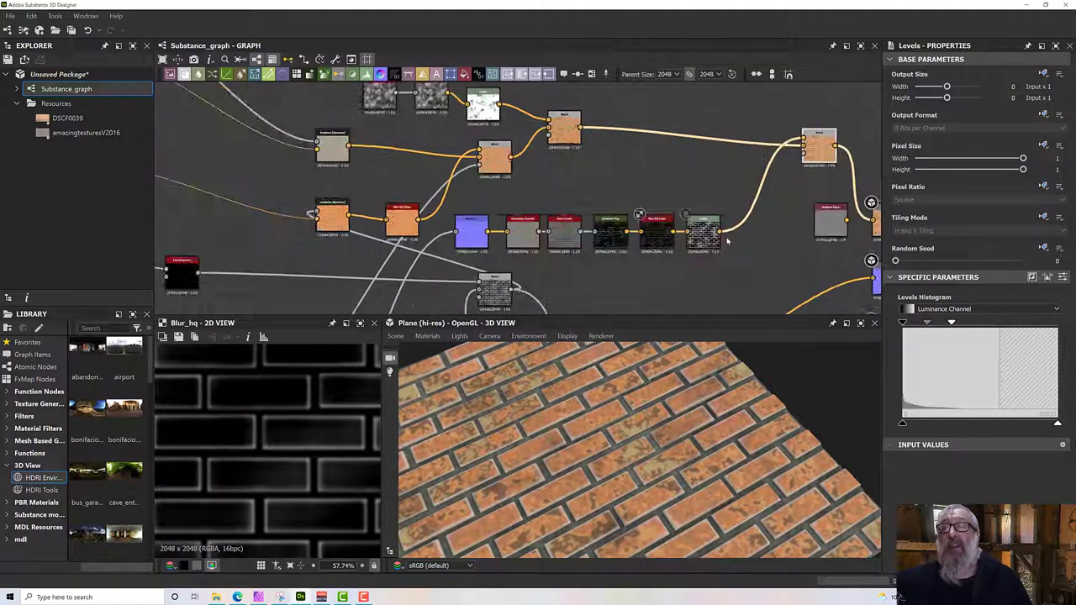
pyautogui.moveTo(756, 236); pyautogui.dragTo(732, 293, button='middle')
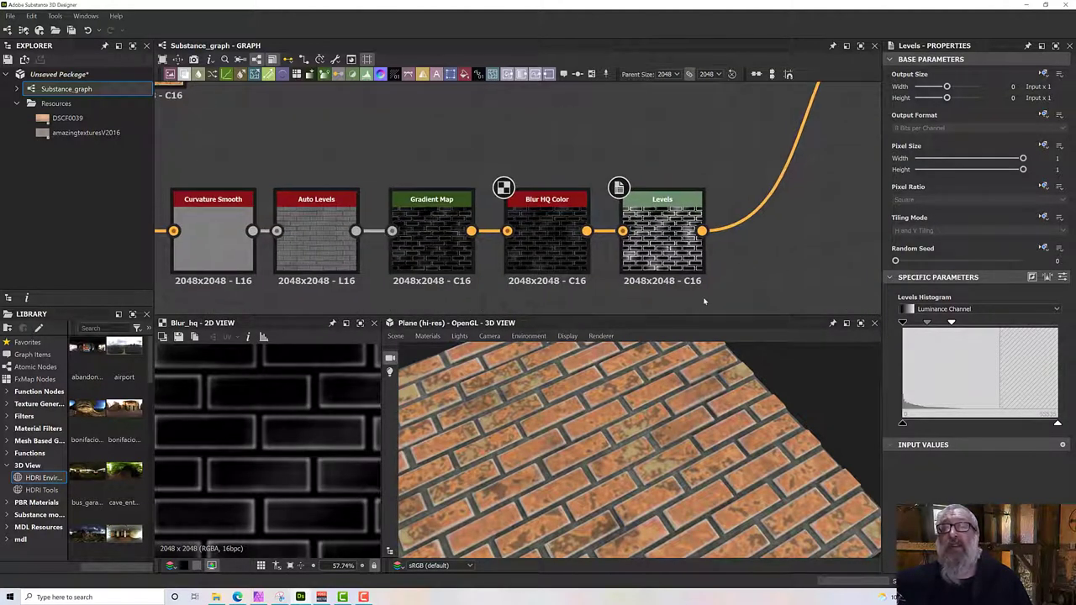
pyautogui.scroll(-3, 689, 290)
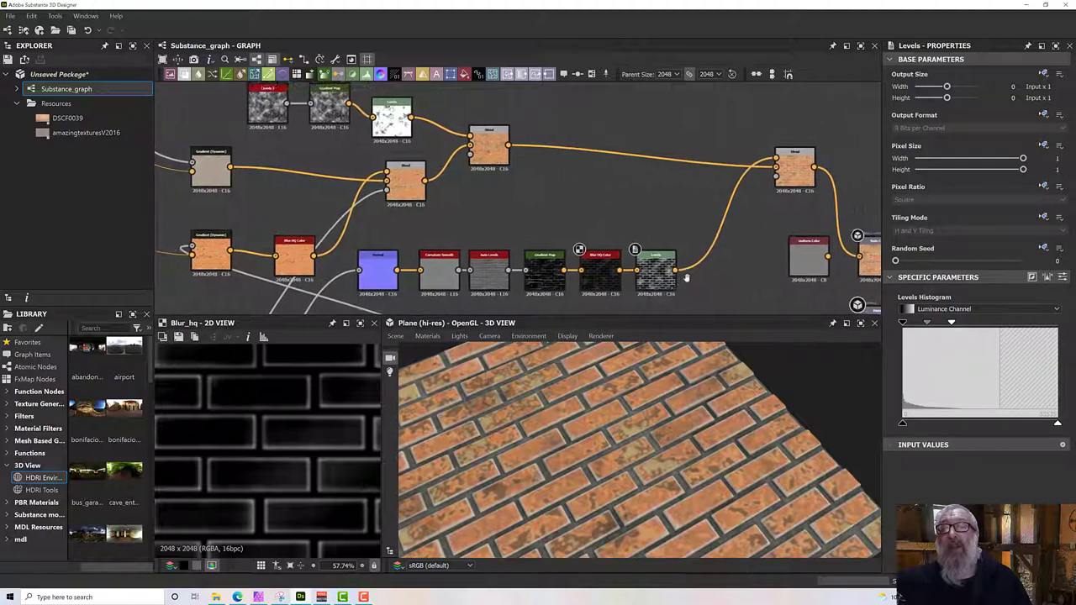
pyautogui.scroll(1, 668, 280)
pyautogui.scroll(2, 668, 280)
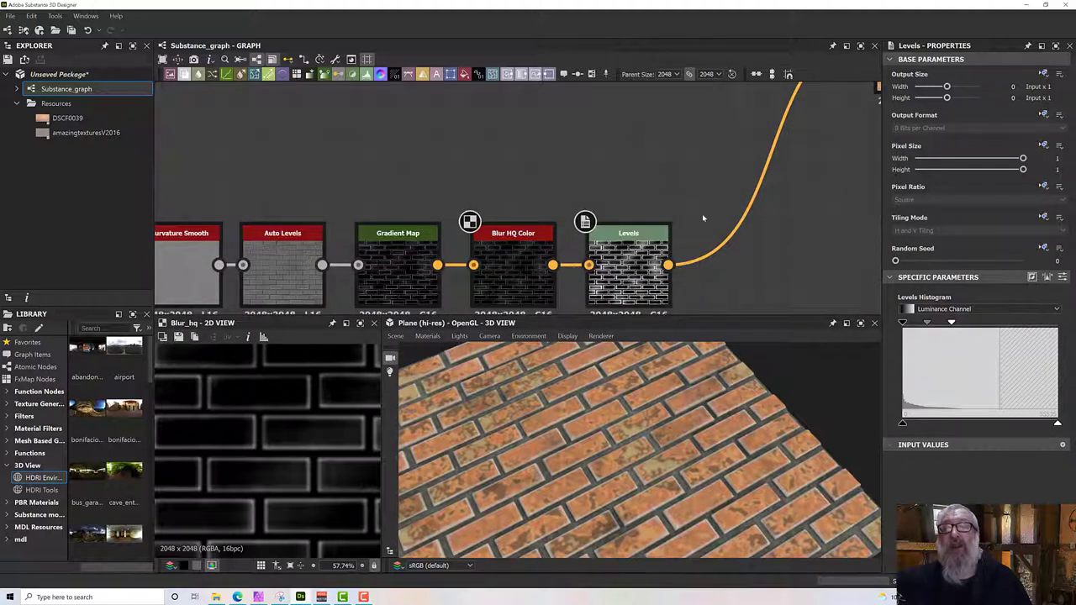
pyautogui.press('space')
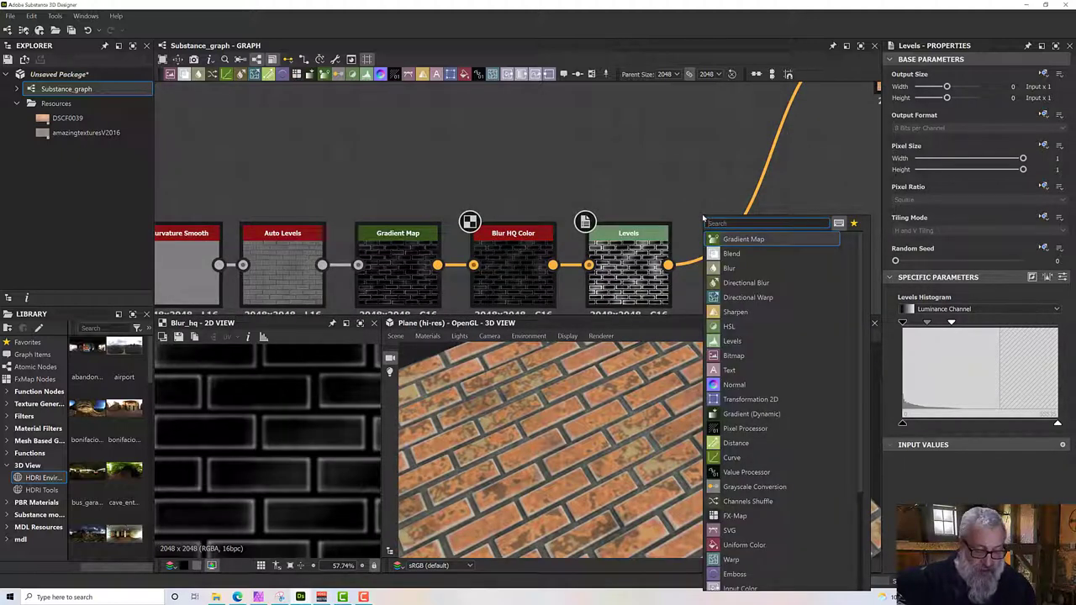
pyautogui.write('grun')
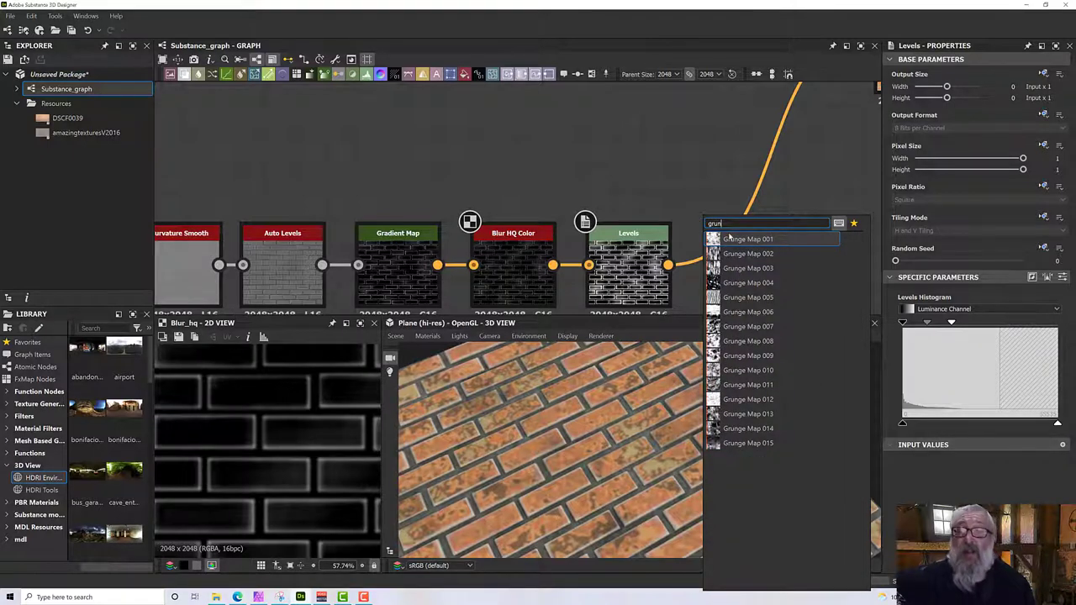
pyautogui.click(741, 428)
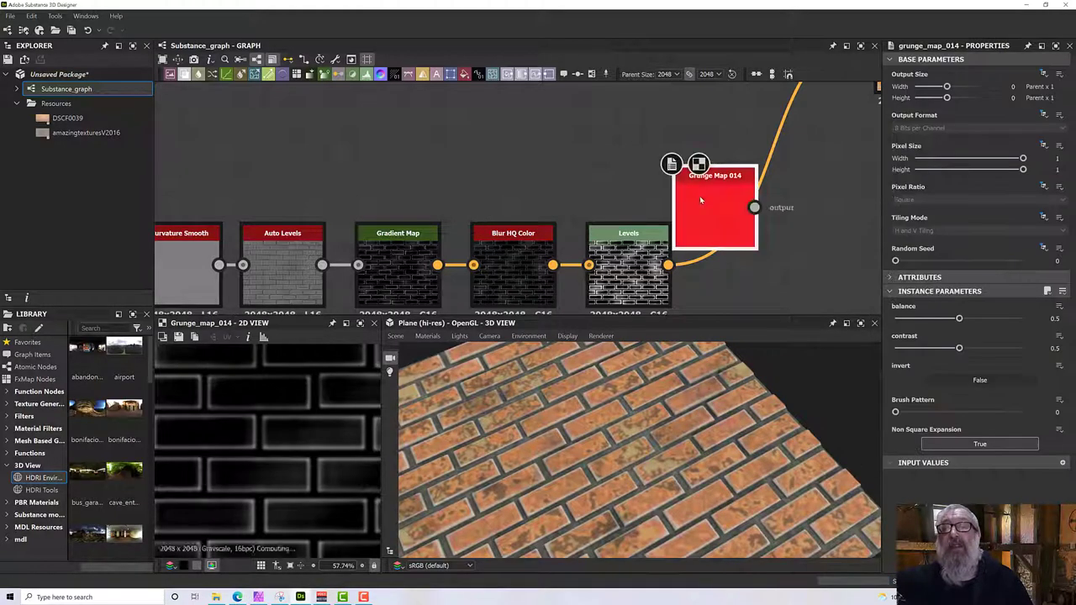
pyautogui.scroll(-2, 700, 197)
pyautogui.moveTo(693, 199); pyautogui.dragTo(642, 170)
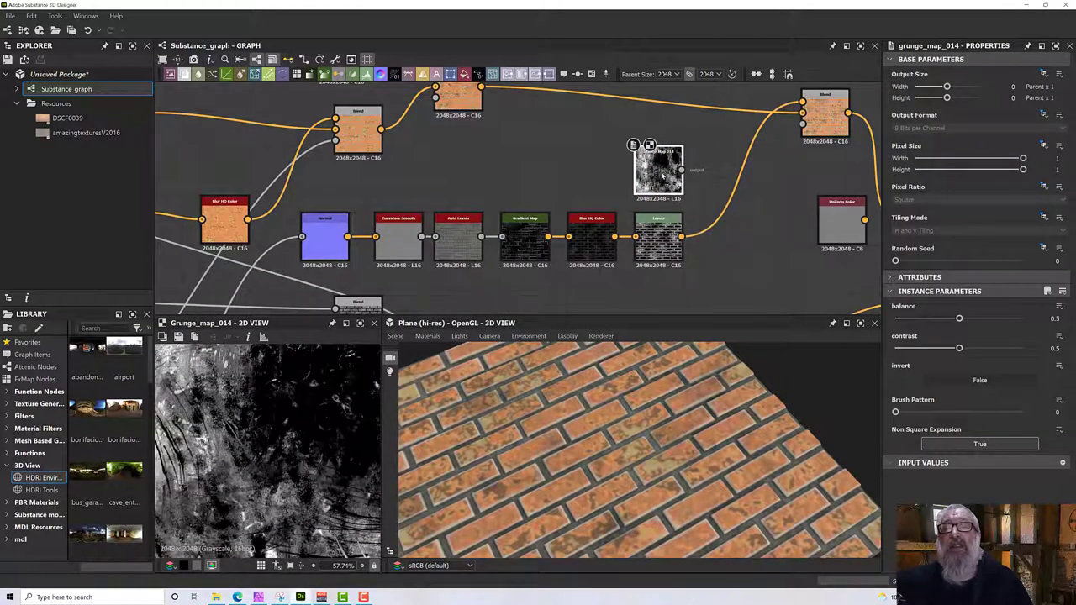
# - Add a new Blend node and connect the Levels output into it
pyautogui.press('space')
pyautogui.write('blend')
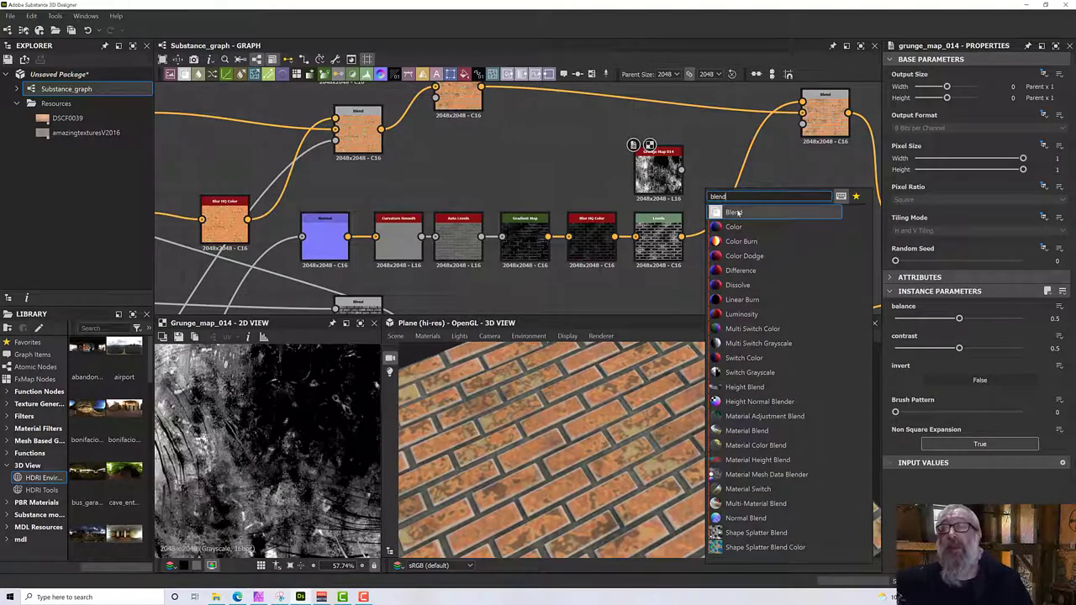
pyautogui.press('Return')
pyautogui.moveTo(725, 186); pyautogui.dragTo(782, 191)
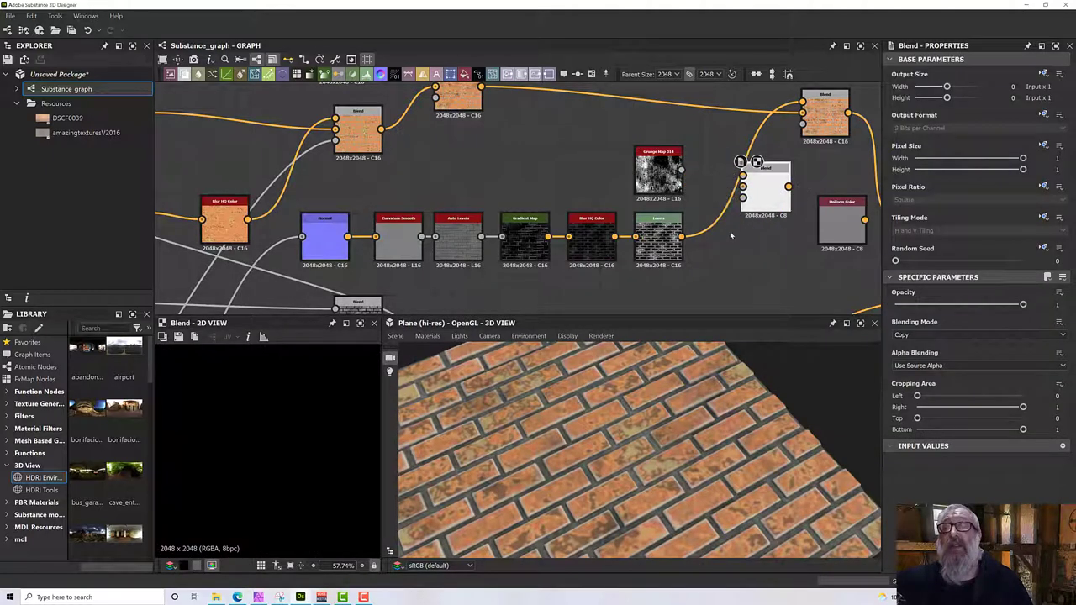
pyautogui.moveTo(706, 223); pyautogui.dragTo(742, 186)
pyautogui.moveTo(664, 180)
pyautogui.mouseDown()
pyautogui.moveTo(638, 180)
pyautogui.moveTo(682, 174)
pyautogui.mouseUp()
# - Insert a Gradient Map after Grunge Map 014 and wire it into the Blend's top input
pyautogui.write('grad')
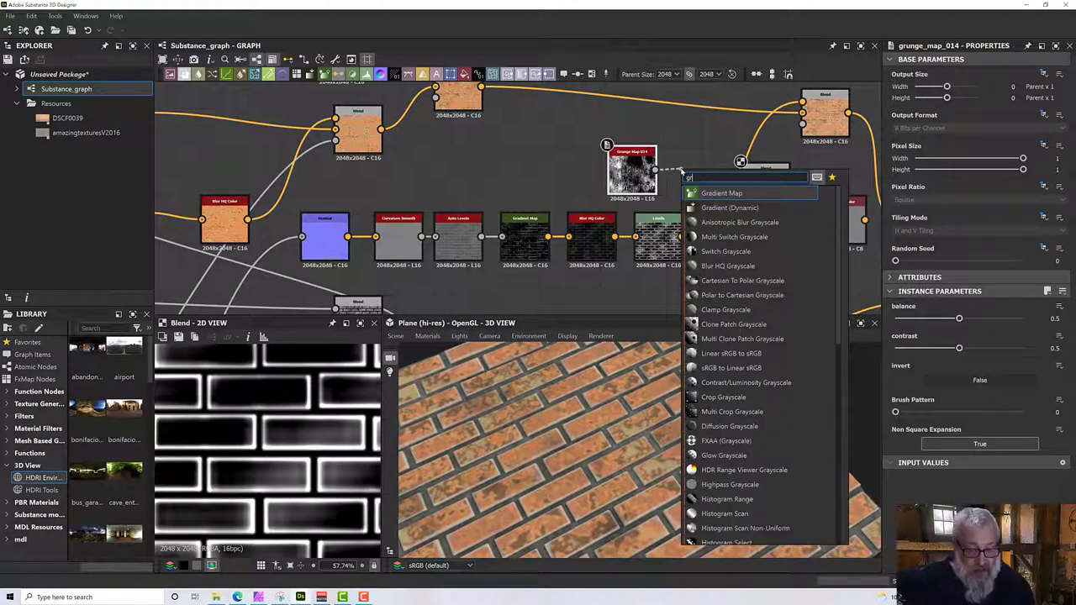
pyautogui.click(710, 194)
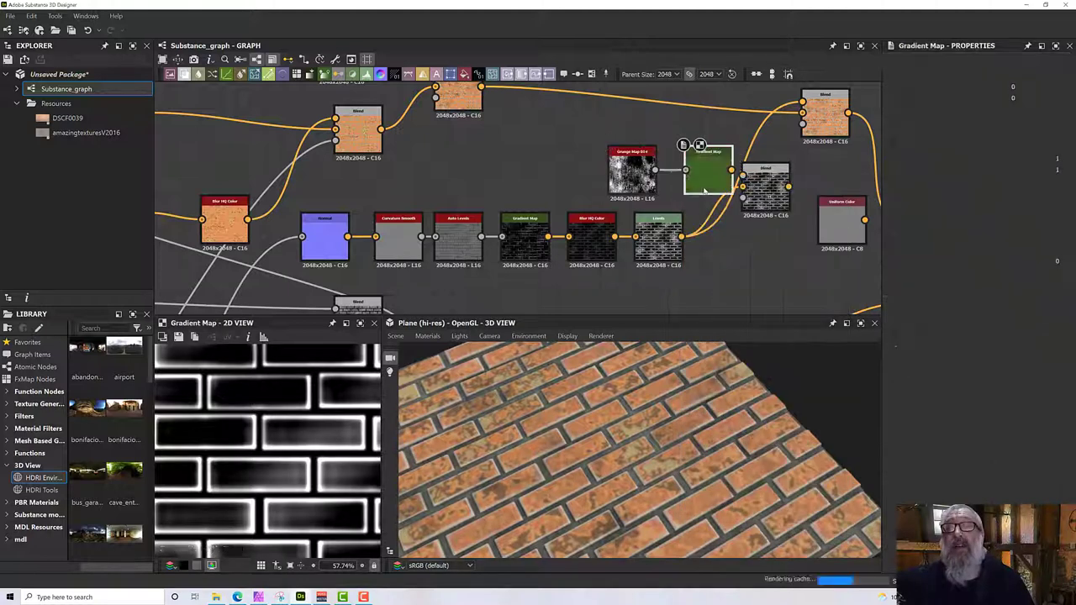
pyautogui.moveTo(631, 172); pyautogui.dragTo(558, 172)
pyautogui.moveTo(707, 173); pyautogui.dragTo(629, 174)
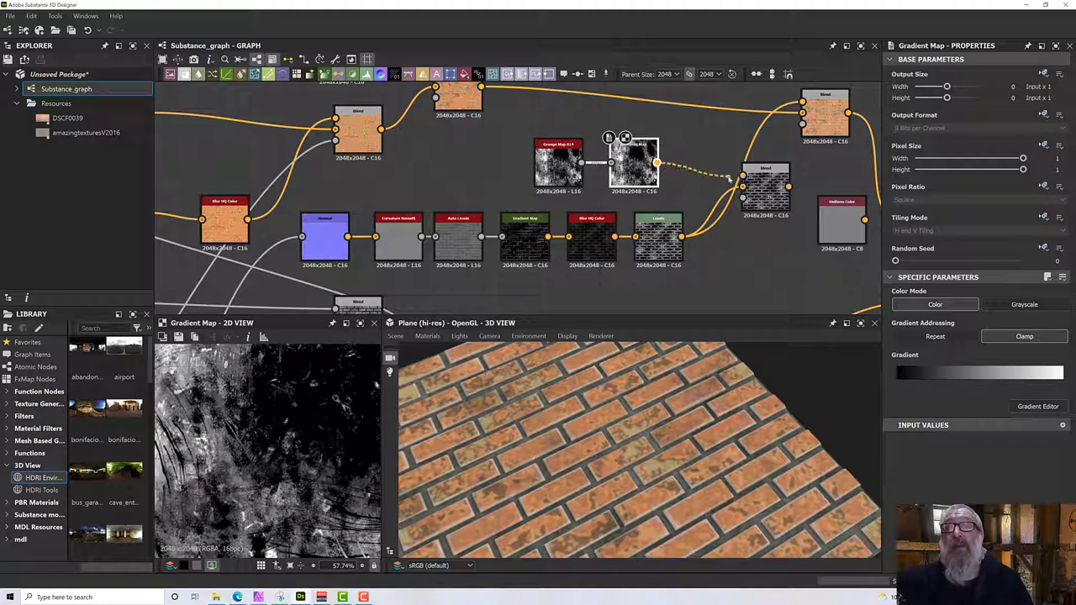
pyautogui.moveTo(730, 178); pyautogui.dragTo(742, 175)
pyautogui.click(765, 193)
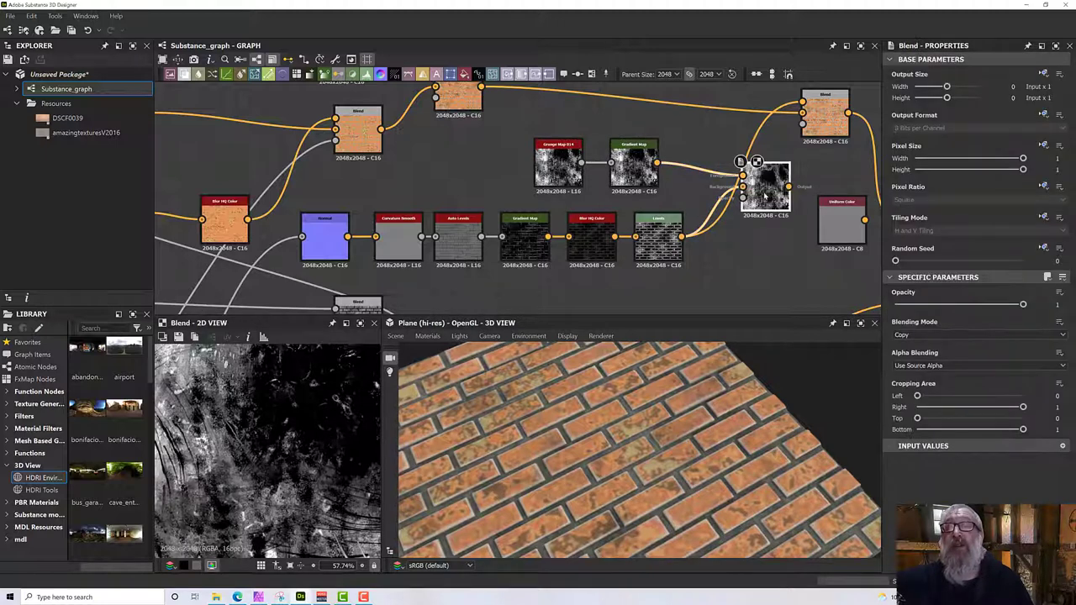
pyautogui.scroll(3, 765, 194)
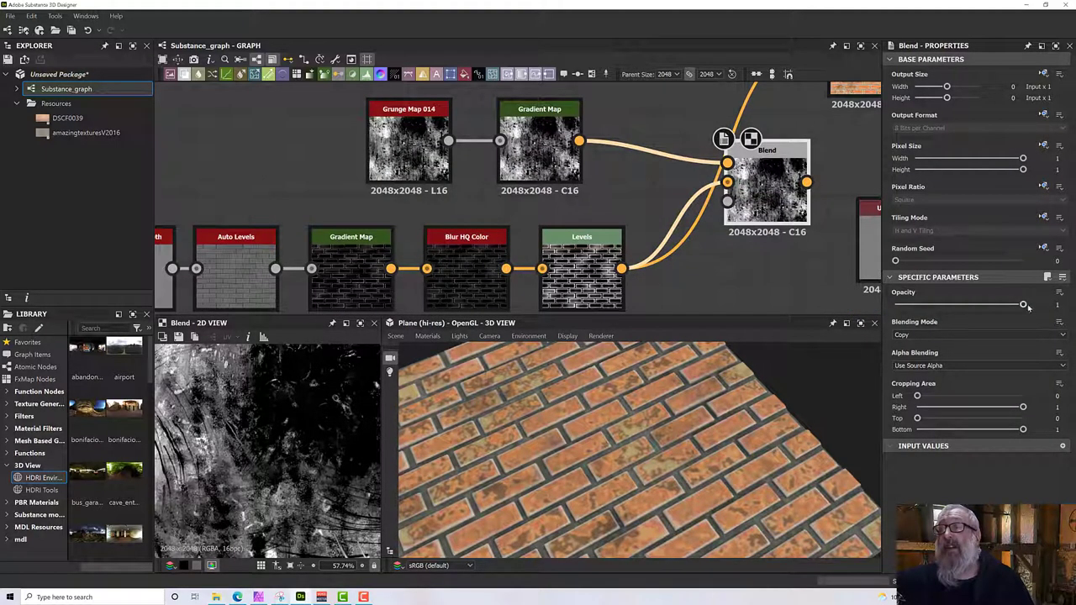
# - Set the grunge Blend to Subtract blending mode at 0.7 opacity
pyautogui.moveTo(1023, 304); pyautogui.dragTo(912, 304)
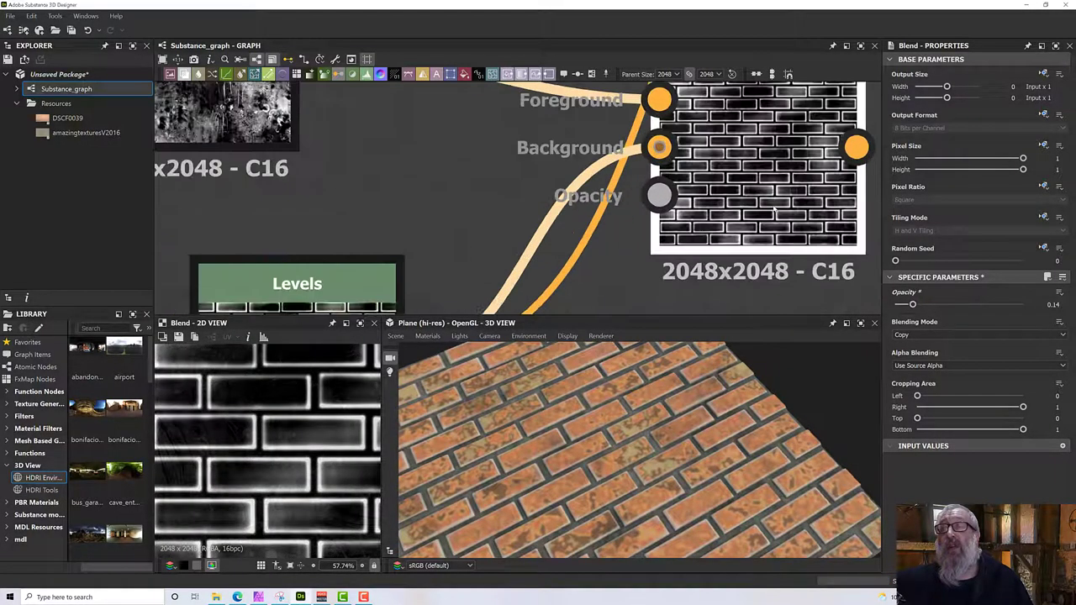
pyautogui.scroll(3, 773, 206)
pyautogui.moveTo(775, 208); pyautogui.dragTo(719, 220, button='middle')
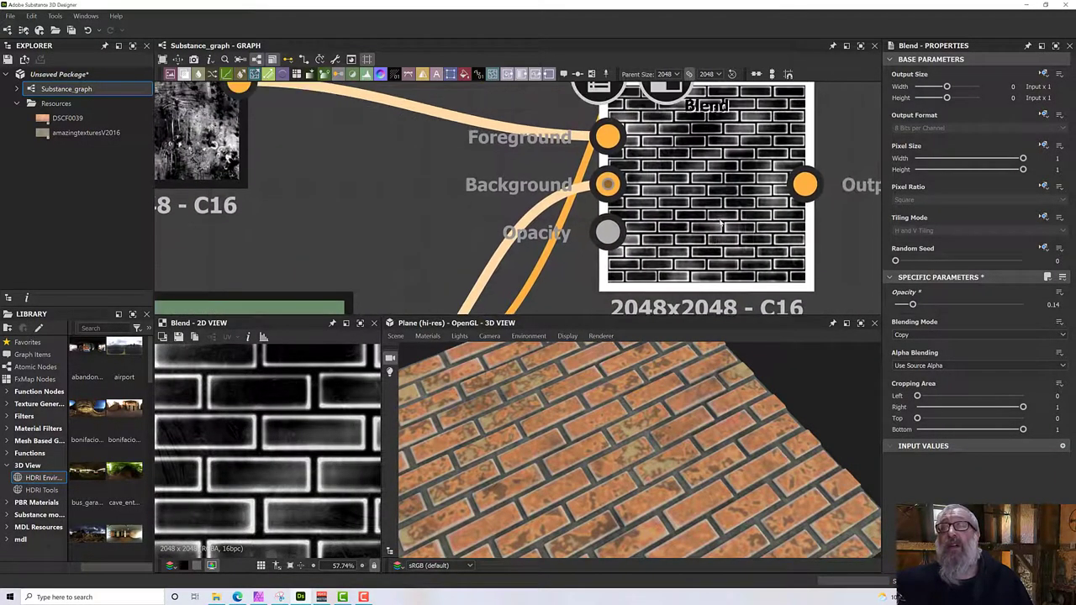
pyautogui.moveTo(912, 304); pyautogui.dragTo(929, 305)
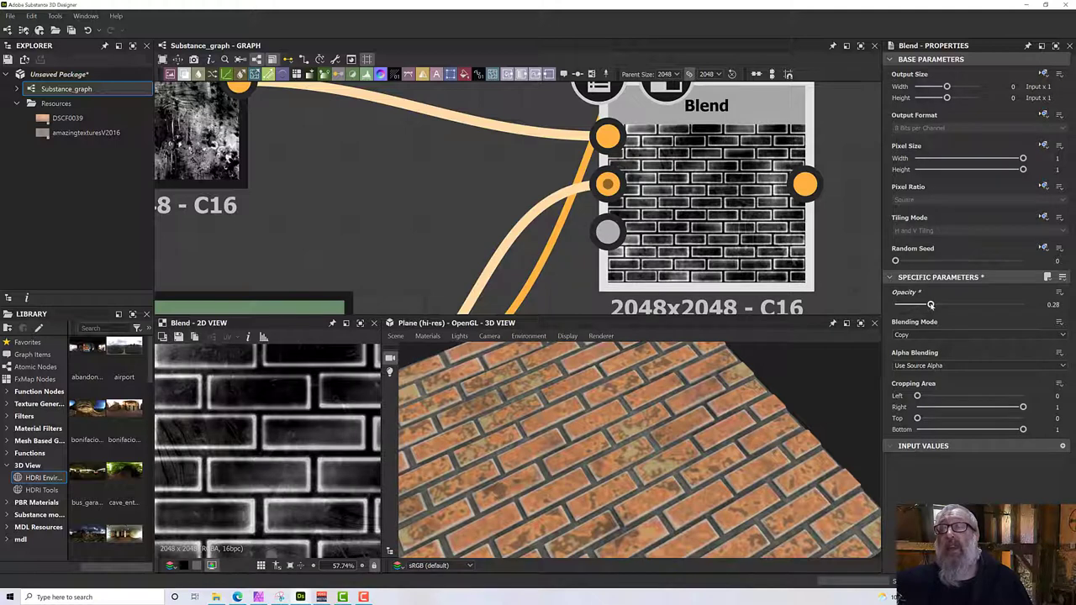
pyautogui.click(918, 334)
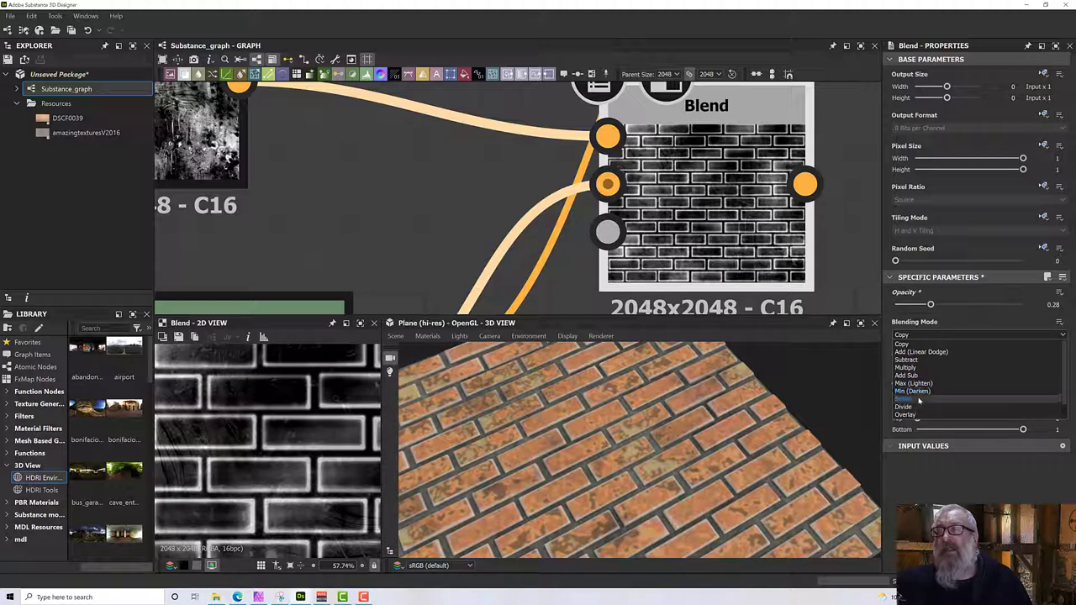
pyautogui.click(916, 391)
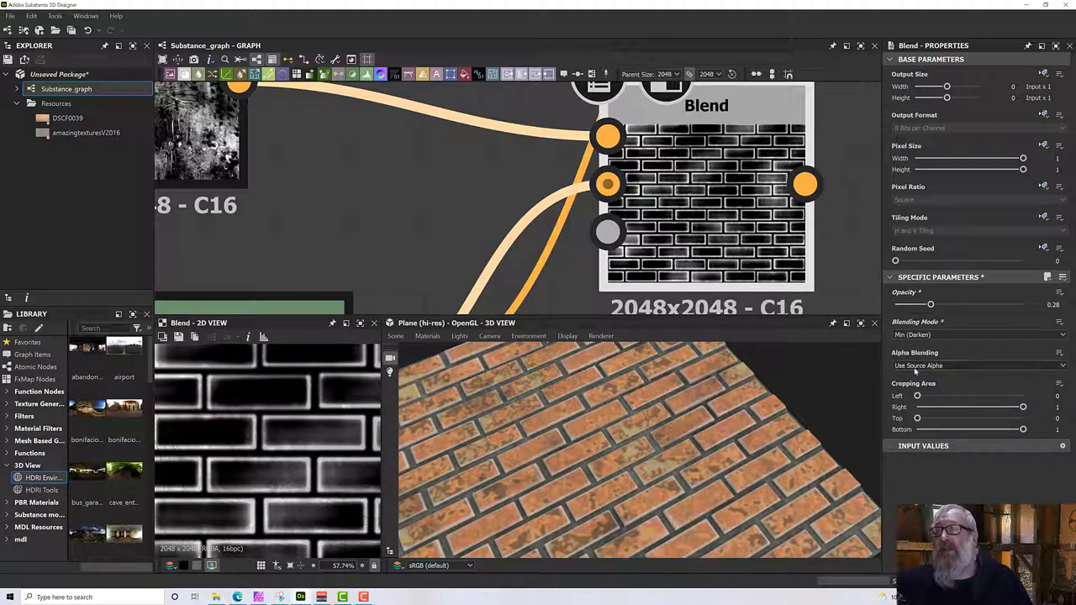
pyautogui.click(915, 366)
pyautogui.click(916, 335)
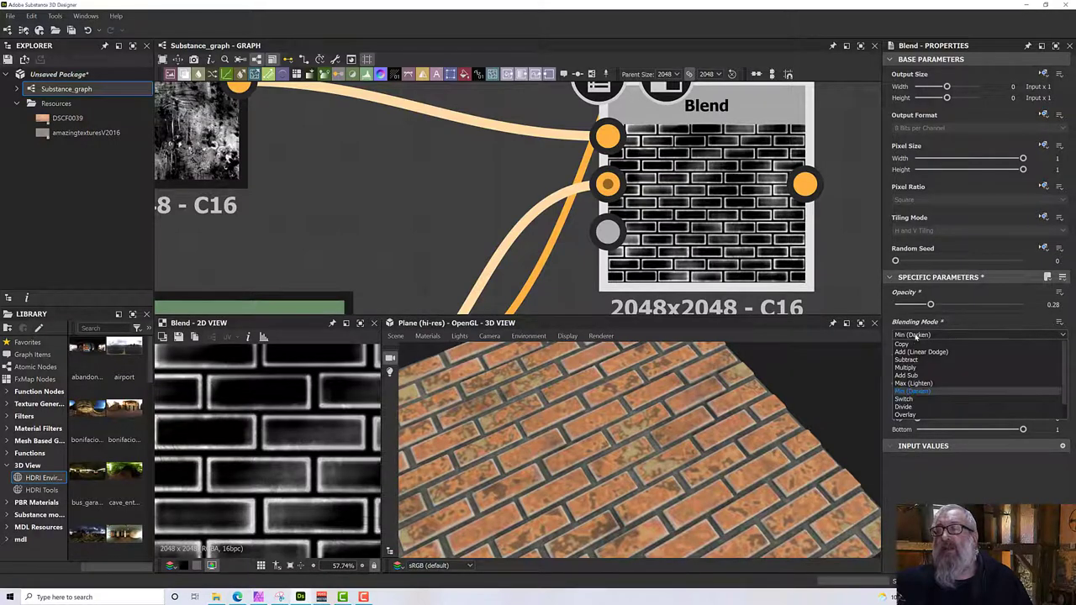
pyautogui.scroll(-2, 913, 404)
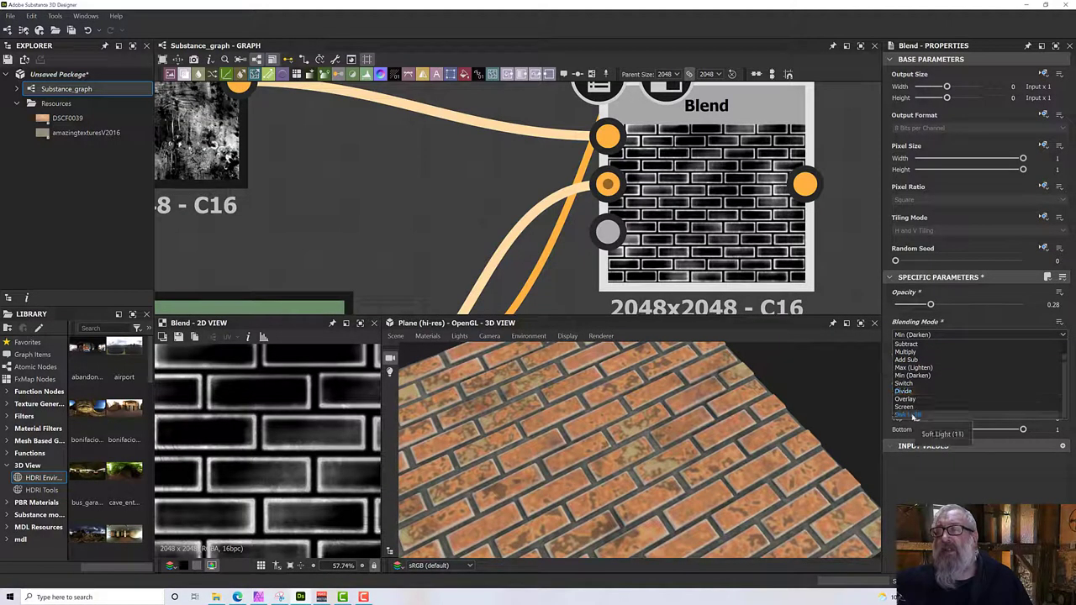
pyautogui.click(904, 346)
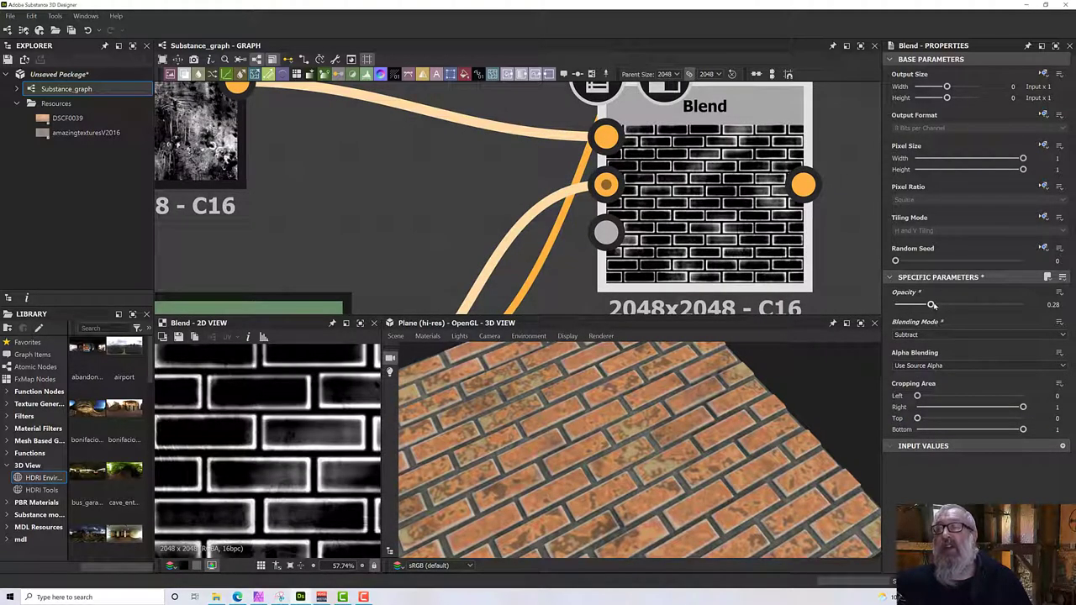
pyautogui.moveTo(930, 304); pyautogui.dragTo(984, 307)
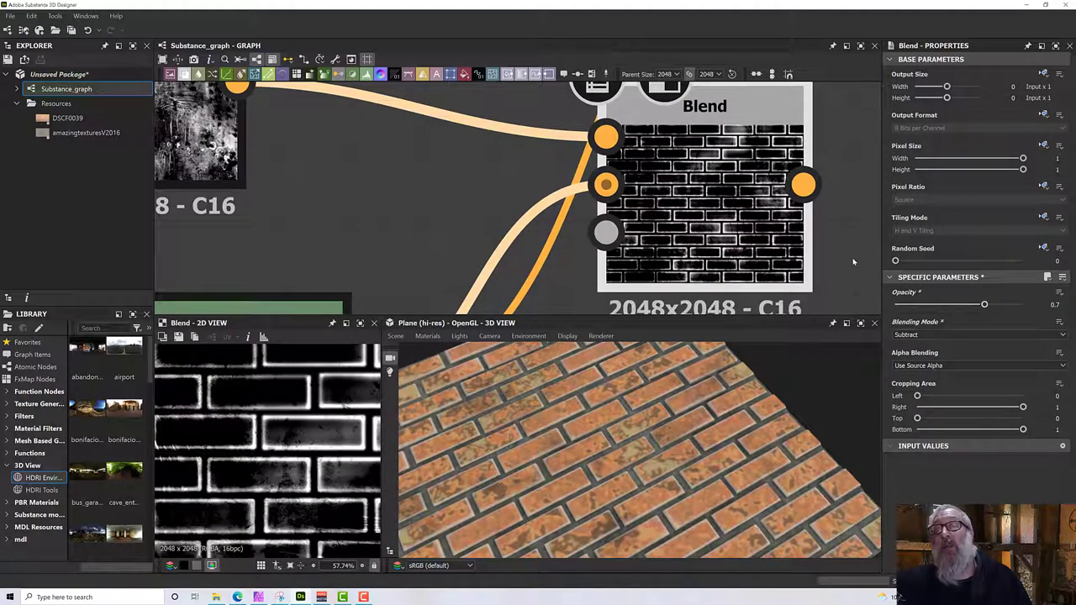
pyautogui.scroll(-5, 852, 260)
# - Connect the subtract Blend's output into the downstream Blend's input
pyautogui.scroll(-1, 723, 236)
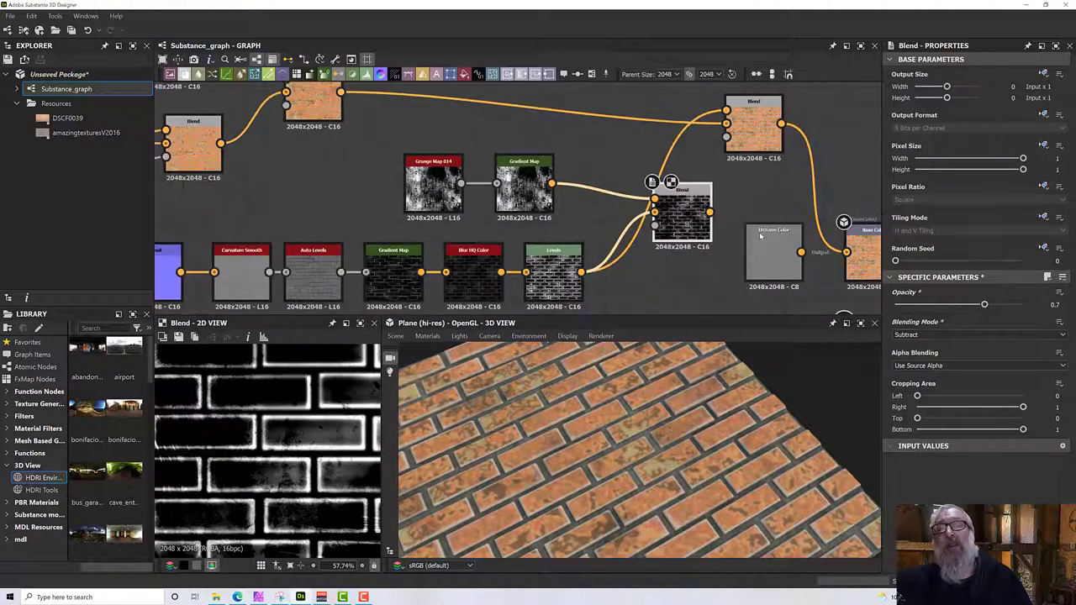
pyautogui.moveTo(700, 203); pyautogui.dragTo(651, 183)
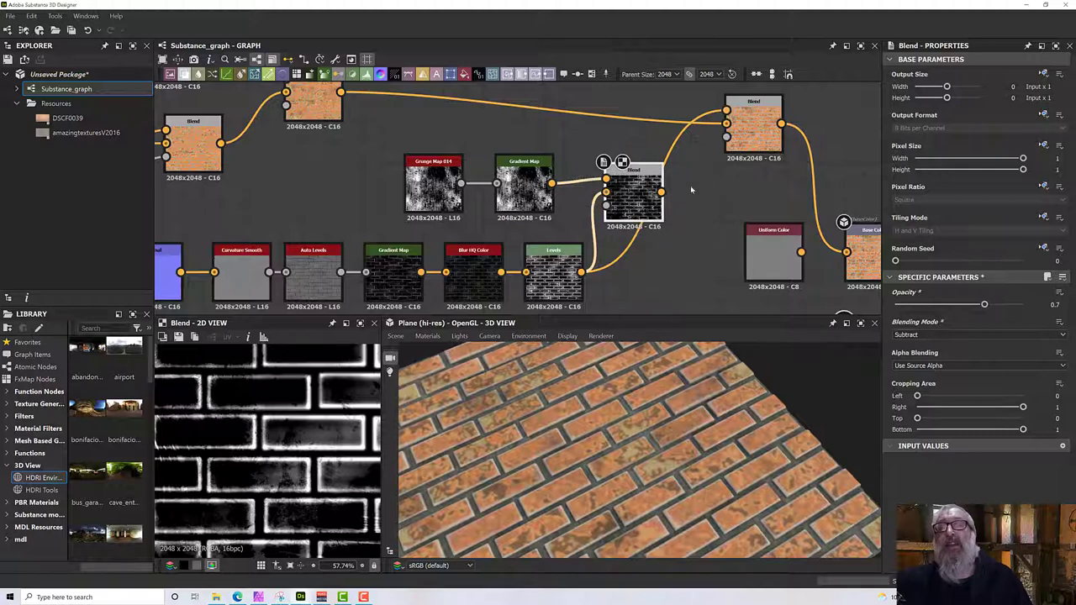
pyautogui.moveTo(690, 185); pyautogui.dragTo(742, 252, button='middle')
pyautogui.moveTo(716, 251); pyautogui.dragTo(778, 171)
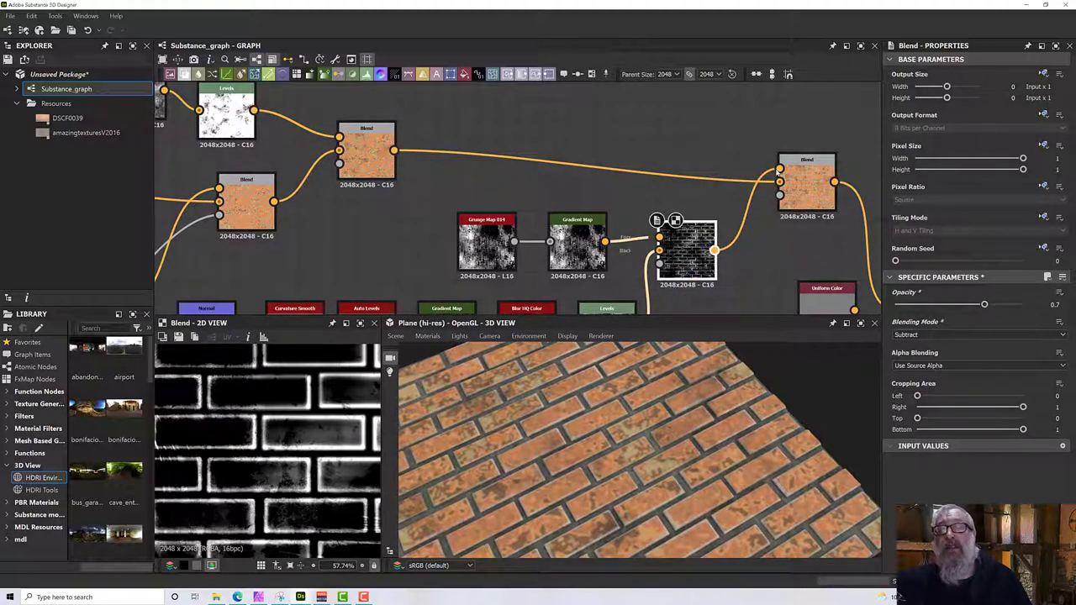
# - Orbit the brick plane to inspect the broken-up edges and zoom out the graph
pyautogui.scroll(2, 708, 415)
pyautogui.moveTo(708, 415); pyautogui.dragTo(639, 435)
pyautogui.scroll(-3, 664, 420)
pyautogui.scroll(5, 641, 434)
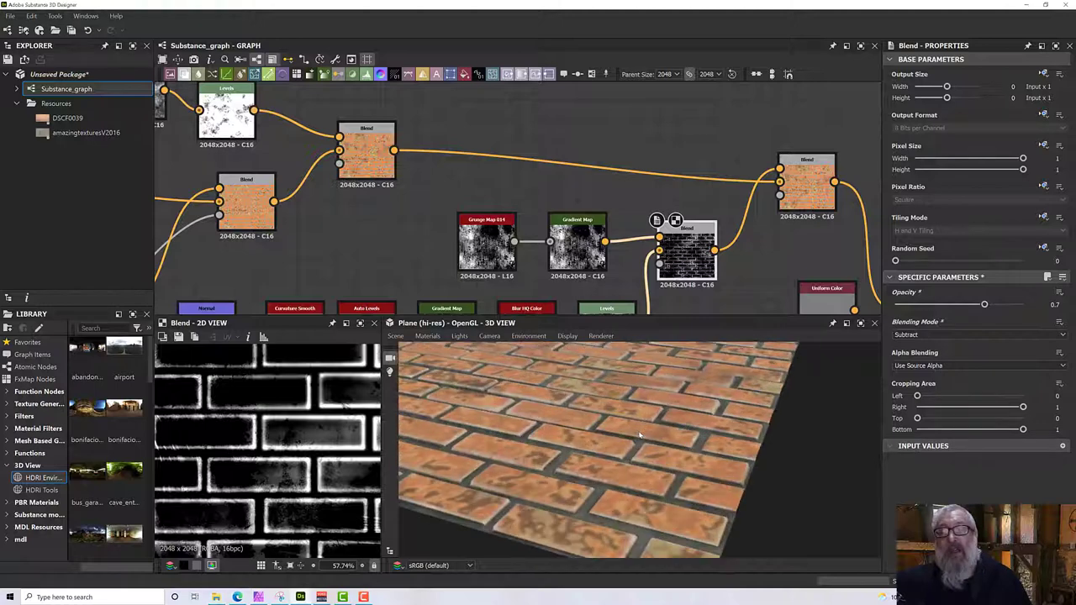
pyautogui.scroll(-4, 651, 417)
pyautogui.scroll(-2, 671, 295)
pyautogui.scroll(-3, 670, 296)
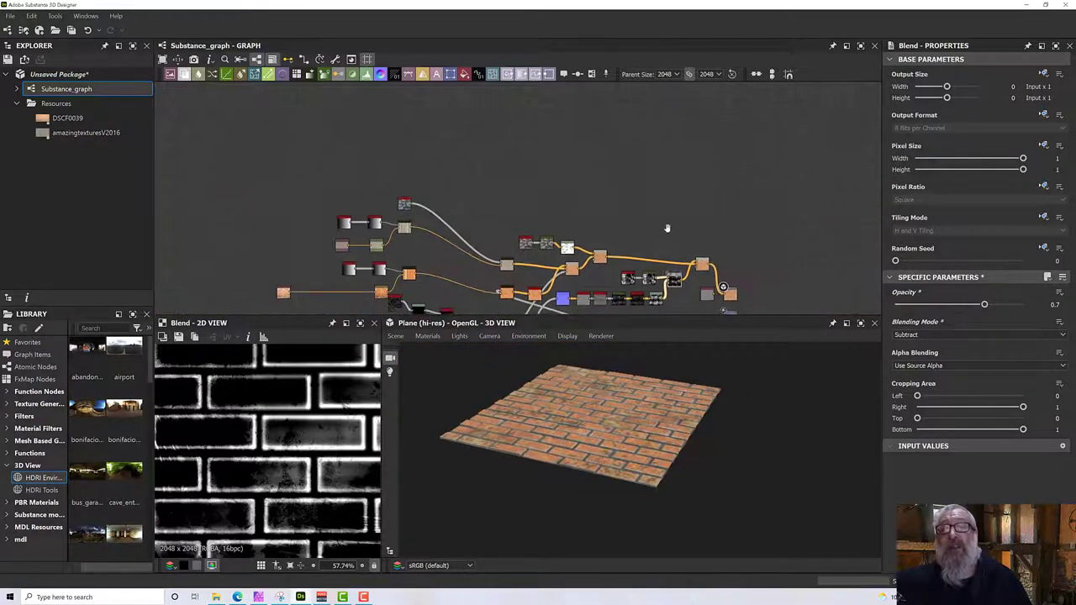
pyautogui.moveTo(668, 229); pyautogui.dragTo(672, 126, button='middle')
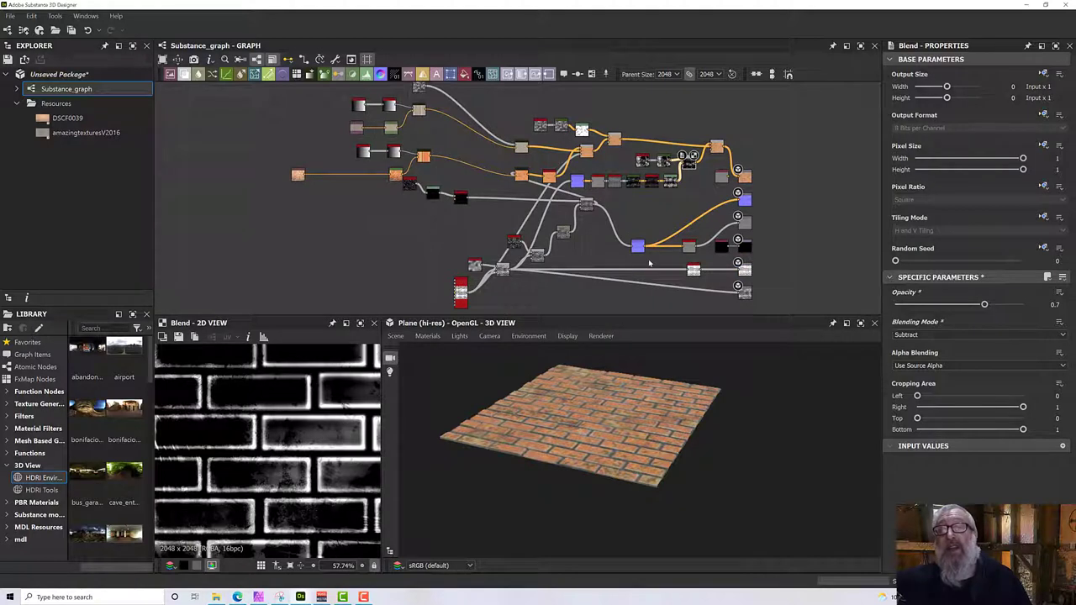